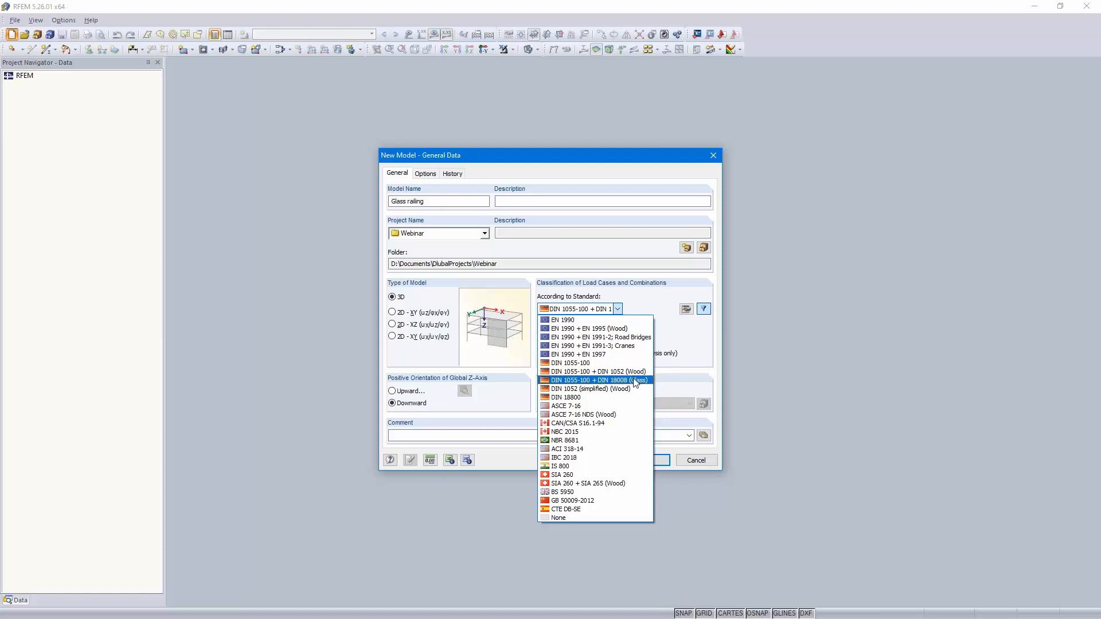
Classify load cases and combinations by DIN 1055-100 + DIN 18008 (Glass) and create the Glass railing model.
{"action": "left_click", "coordinate": [636, 381]}
{"action": "left_click", "coordinate": [644, 461]}
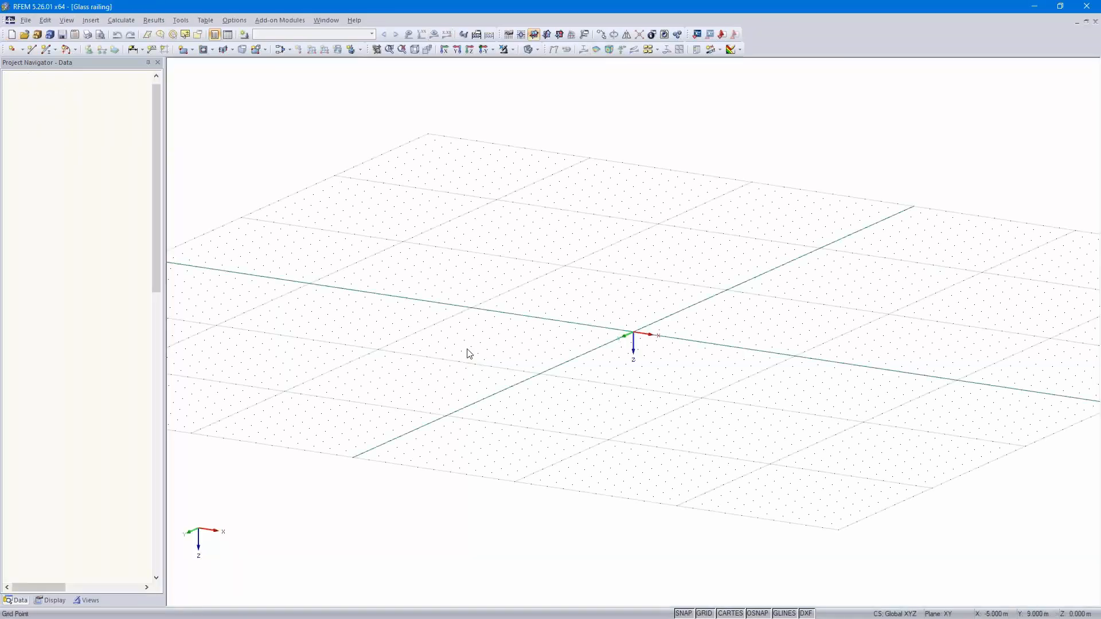
Set the XZ work plane, view it head-on, and draw a 1 m square surface upward from the origin, Steel S 235, 180 mm thick.
{"action": "left_click", "coordinate": [560, 35]}
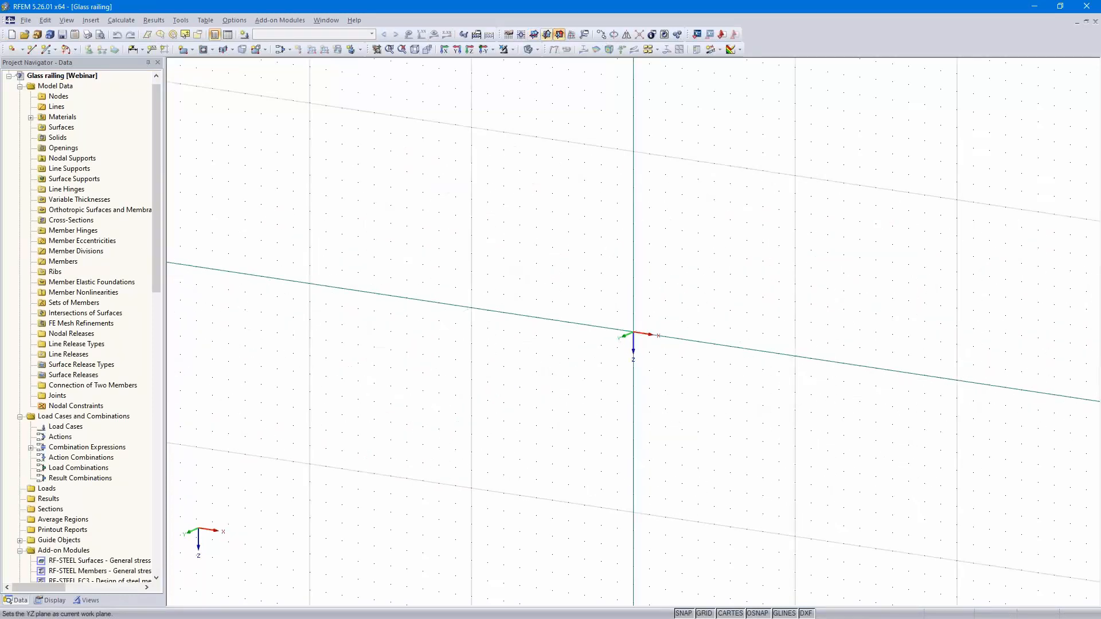
{"action": "left_click", "coordinate": [483, 49]}
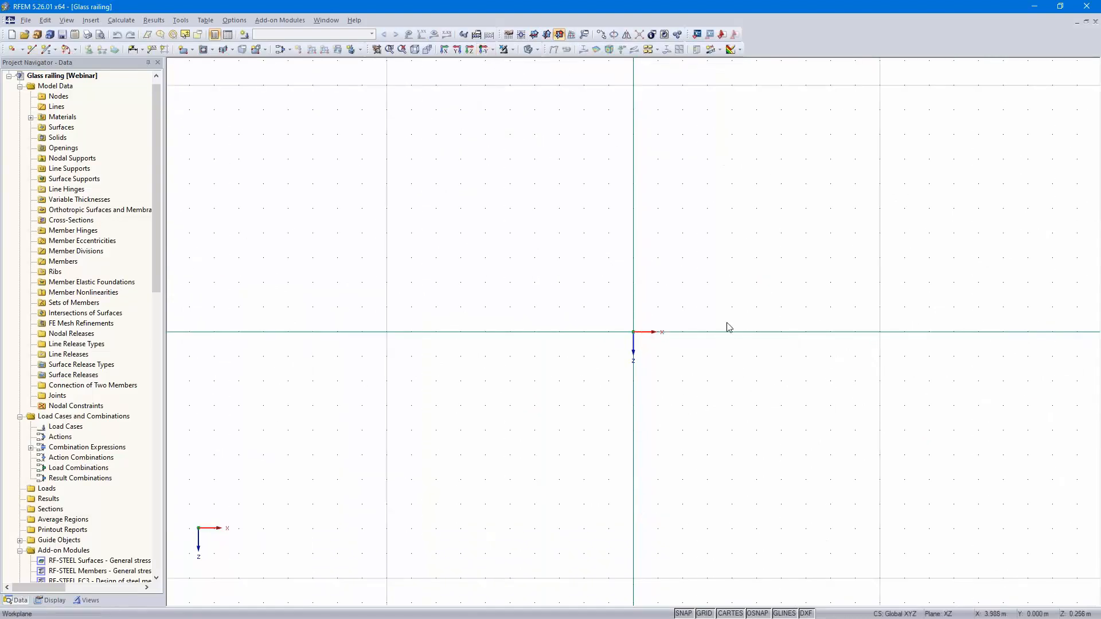
{"action": "left_click", "coordinate": [192, 51]}
{"action": "left_click", "coordinate": [220, 63]}
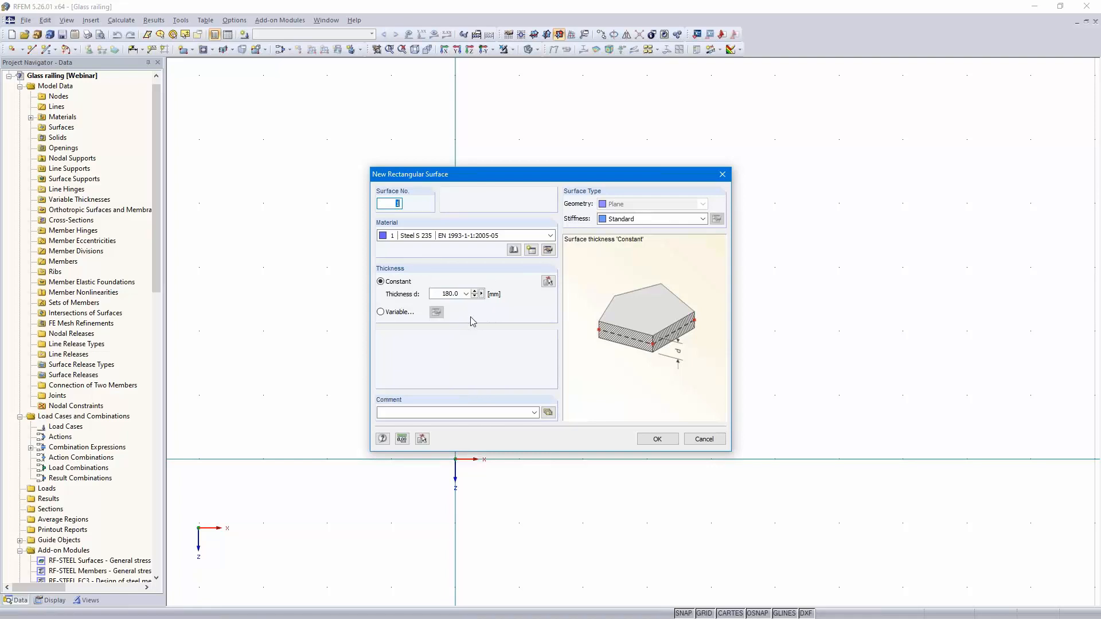
{"action": "left_click", "coordinate": [657, 439]}
{"action": "left_click", "coordinate": [455, 459]}
{"action": "left_click", "coordinate": [518, 395]}
{"action": "key", "text": "Escape"}
{"action": "scroll", "coordinate": [539, 430], "scroll_direction": "up", "scroll_amount": 2}
{"action": "scroll", "coordinate": [541, 430], "scroll_direction": "up", "scroll_amount": 4}
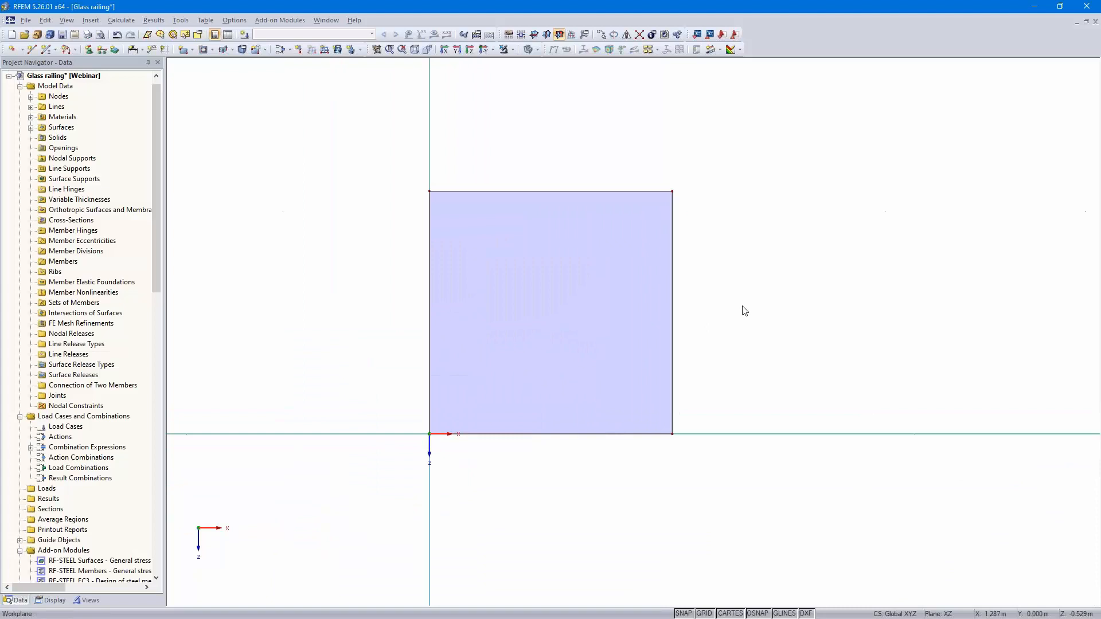
{"action": "scroll", "coordinate": [886, 308], "scroll_direction": "down", "scroll_amount": 1}
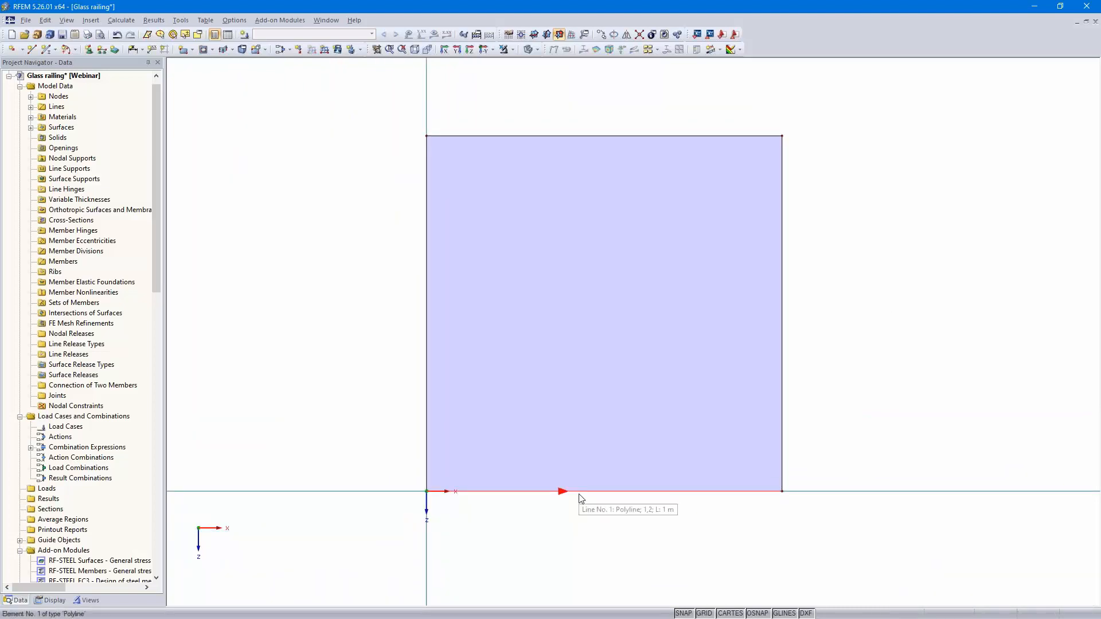
Copy the surface's bottom edge line once with a displacement dZ of -0.1 m.
{"action": "left_click", "coordinate": [561, 242]}
{"action": "left_click", "coordinate": [600, 35]}
{"action": "left_click", "coordinate": [405, 211]}
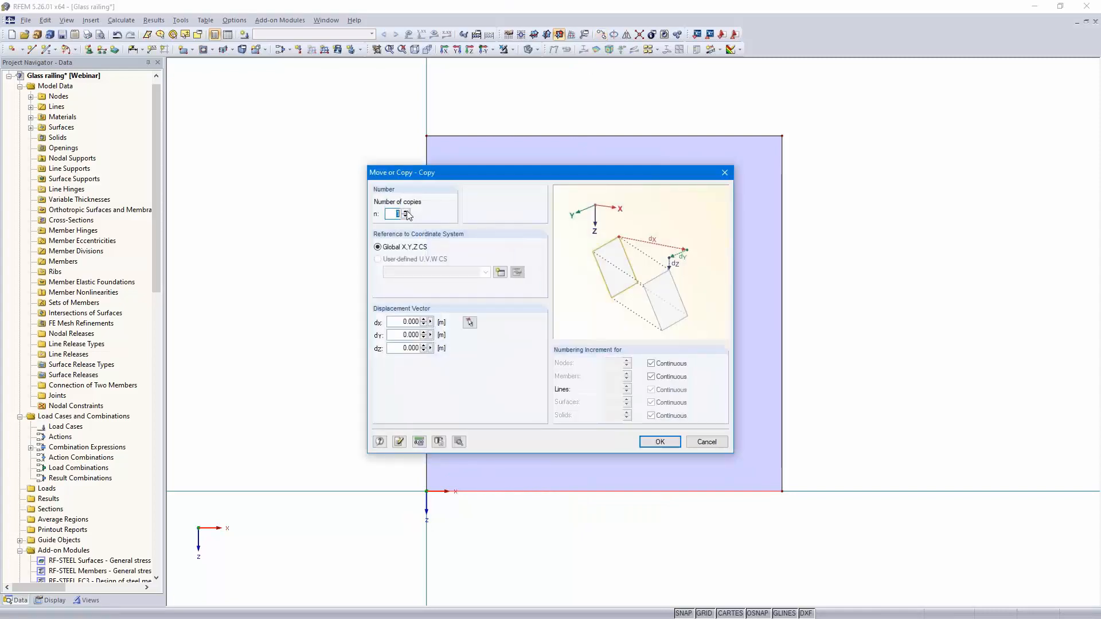
{"action": "left_click", "coordinate": [400, 350]}
{"action": "type", "text": "-.1"}
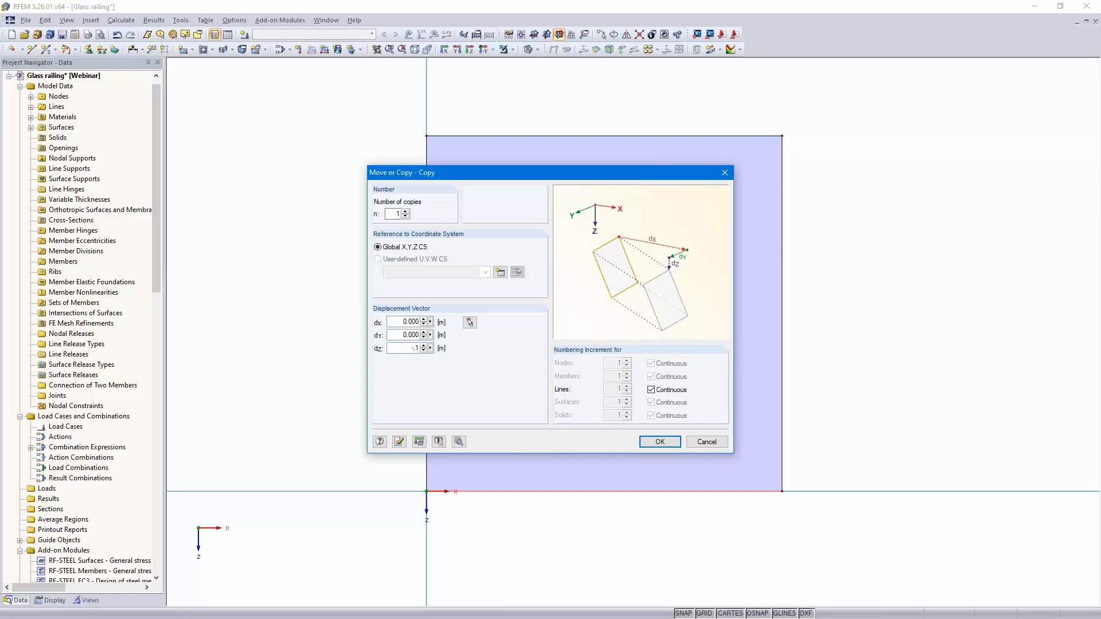
{"action": "left_click", "coordinate": [658, 443]}
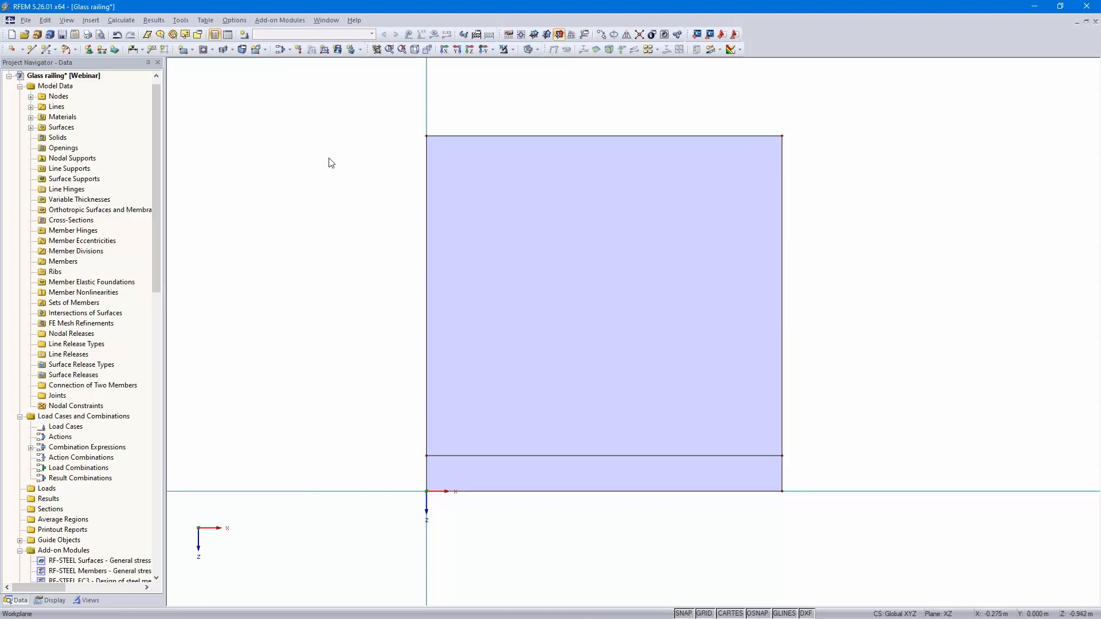
Create load case LC1 described as Self-weight, with the Permanent action category and active self-weight in Z.
{"action": "left_click", "coordinate": [245, 36]}
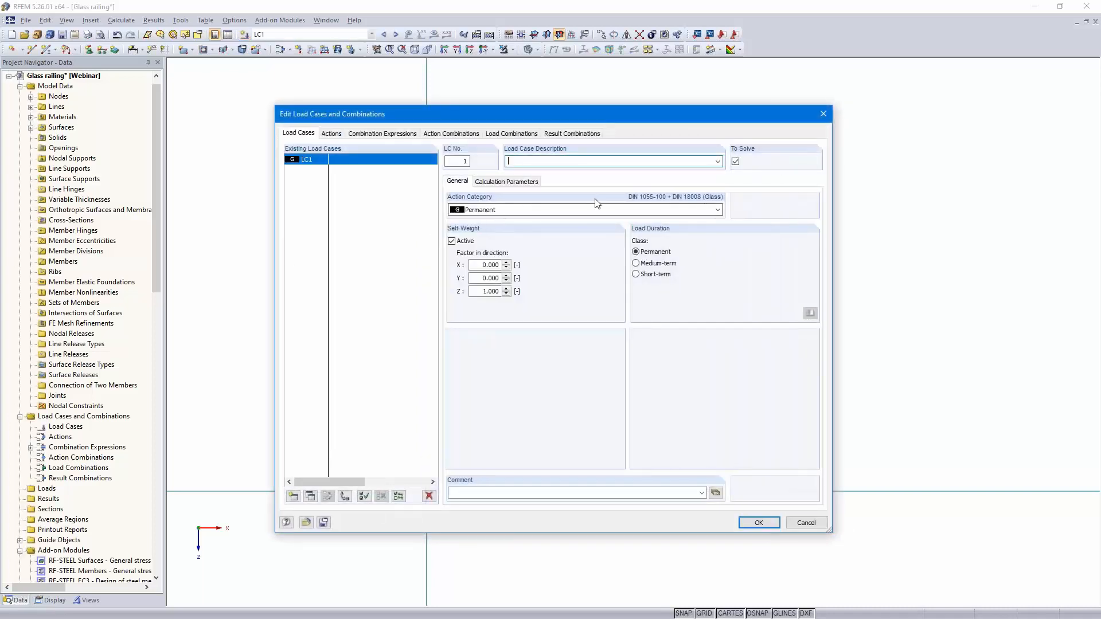
{"action": "left_click", "coordinate": [718, 161]}
{"action": "left_click", "coordinate": [629, 172]}
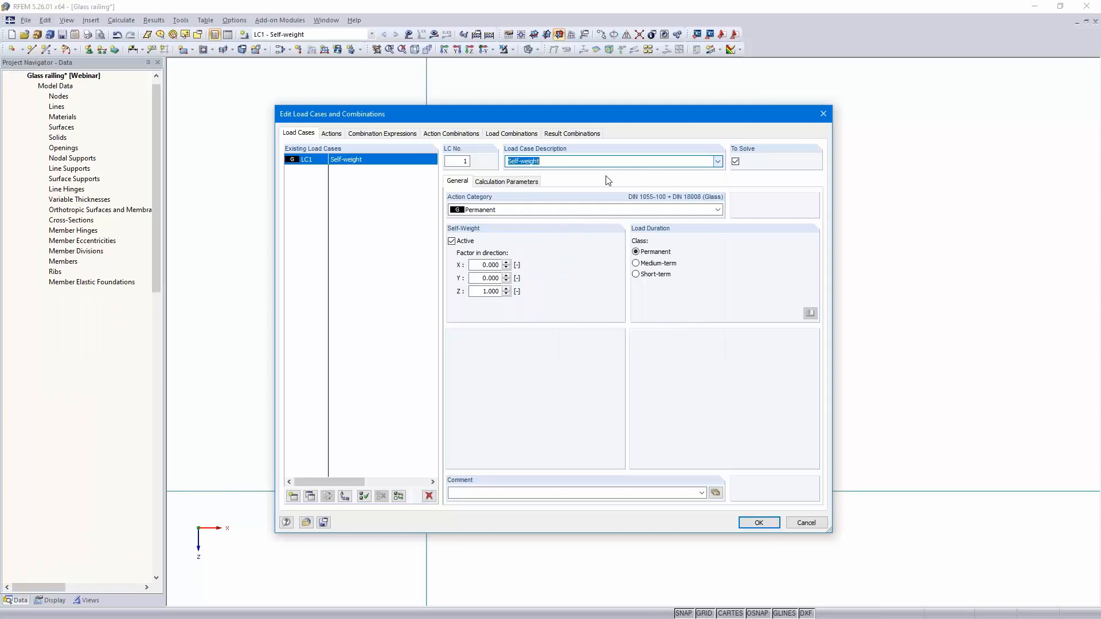
{"action": "left_click", "coordinate": [484, 212]}
{"action": "left_click", "coordinate": [486, 212]}
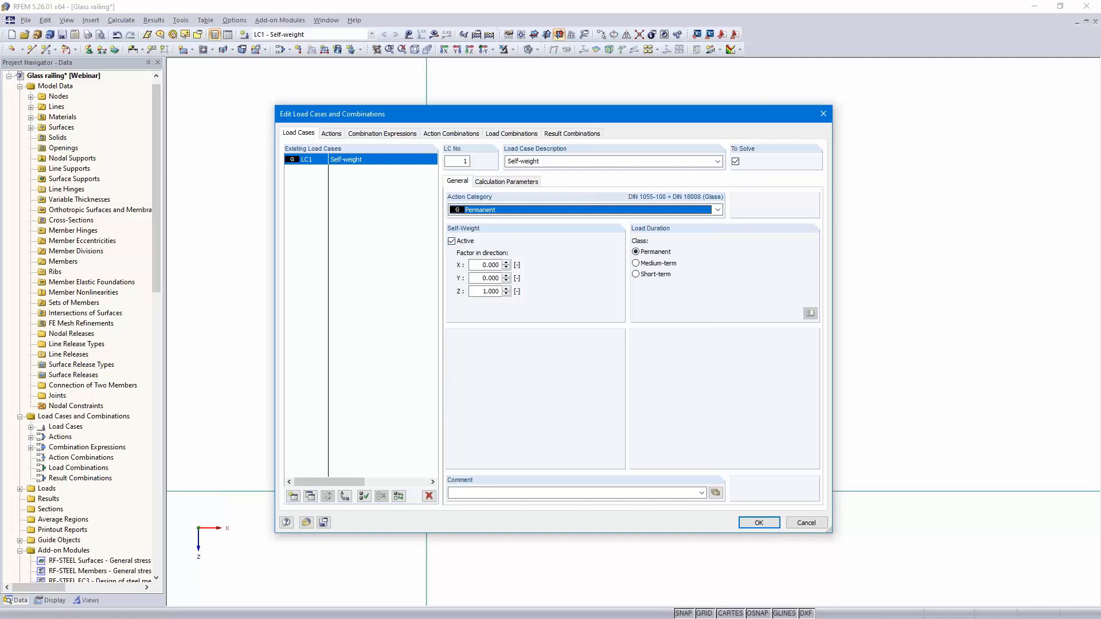
Add load case LC2 named Beam load, with action category Imposed - Category A: domestic, residential areas.
{"action": "left_click", "coordinate": [293, 497]}
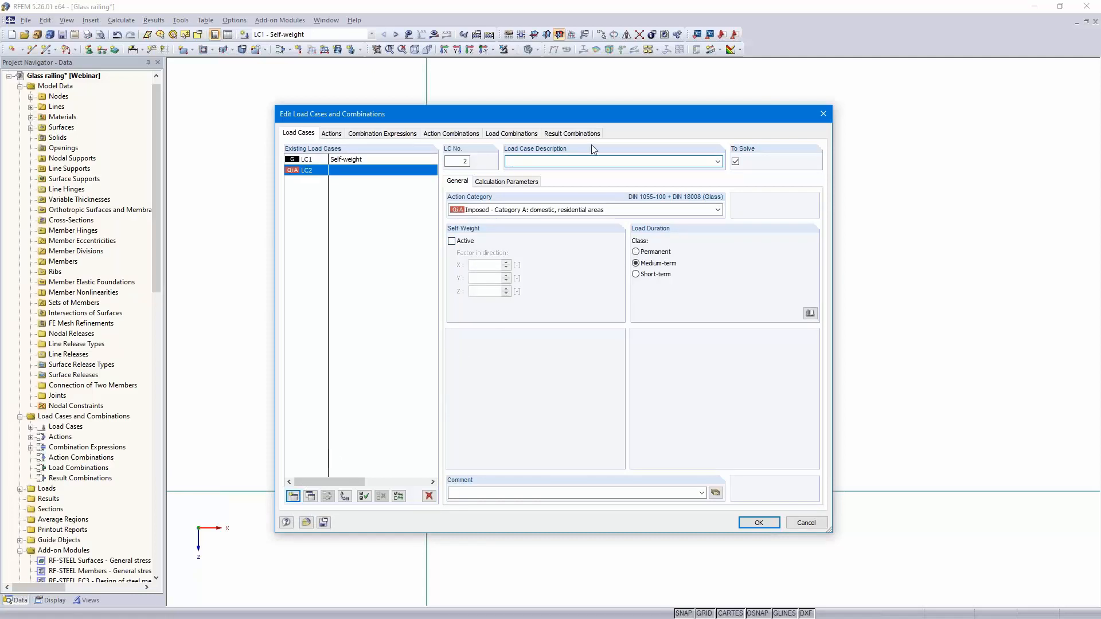
{"action": "type", "text": "Beam load"}
{"action": "left_click", "coordinate": [565, 210]}
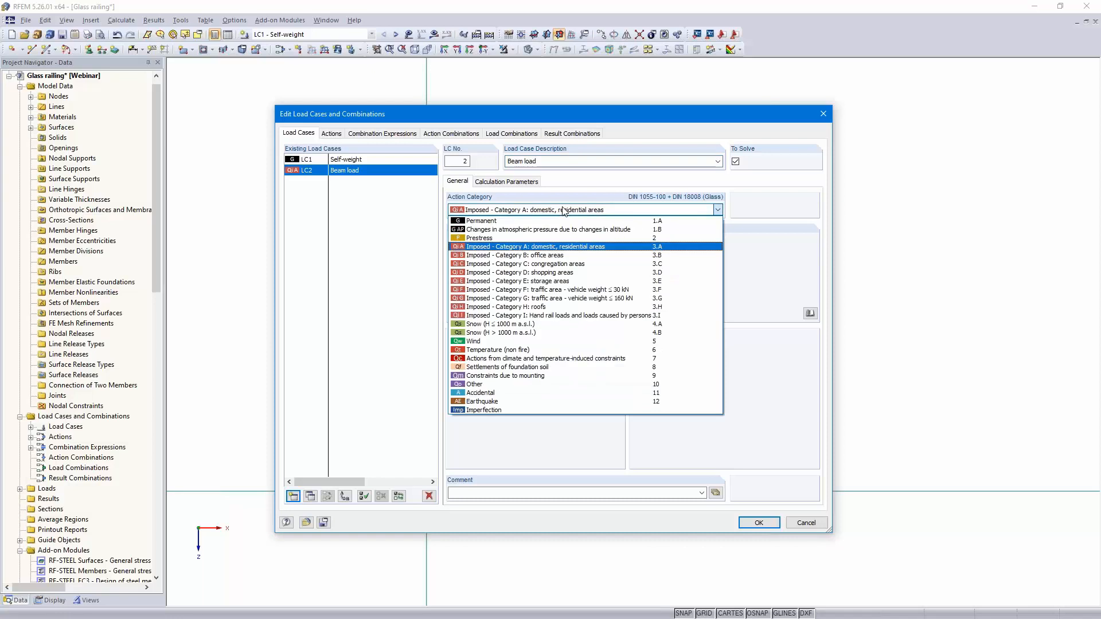
{"action": "left_click", "coordinate": [565, 210]}
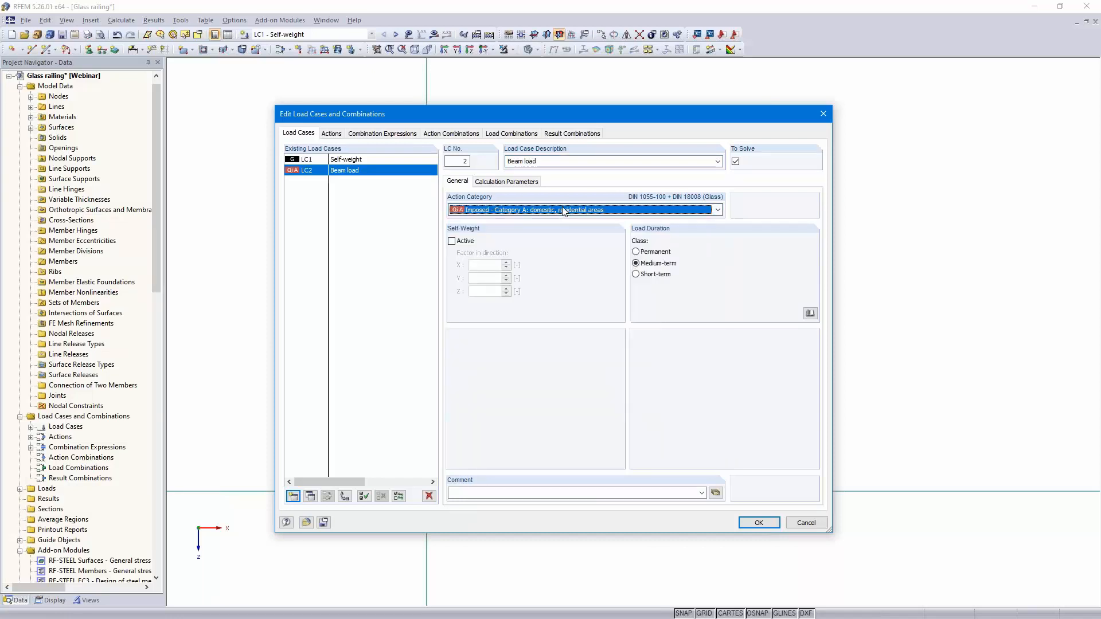
Add load case LC3 described as Wind, with the Wind action category.
{"action": "left_click", "coordinate": [293, 496]}
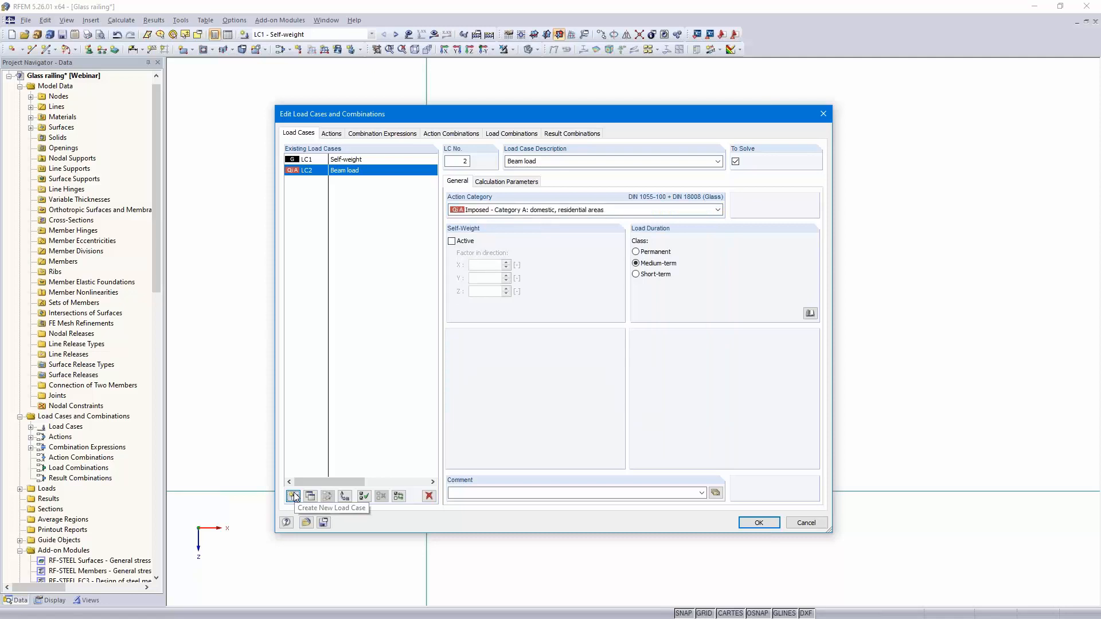
{"action": "left_click", "coordinate": [717, 161]}
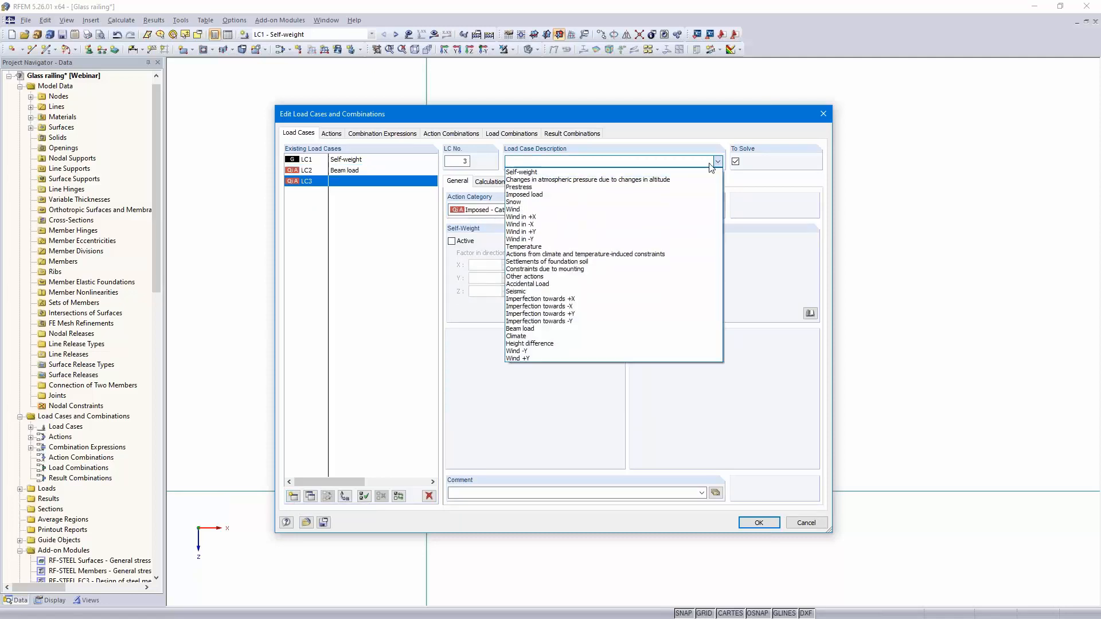
{"action": "left_click", "coordinate": [566, 210]}
{"action": "left_click", "coordinate": [528, 210]}
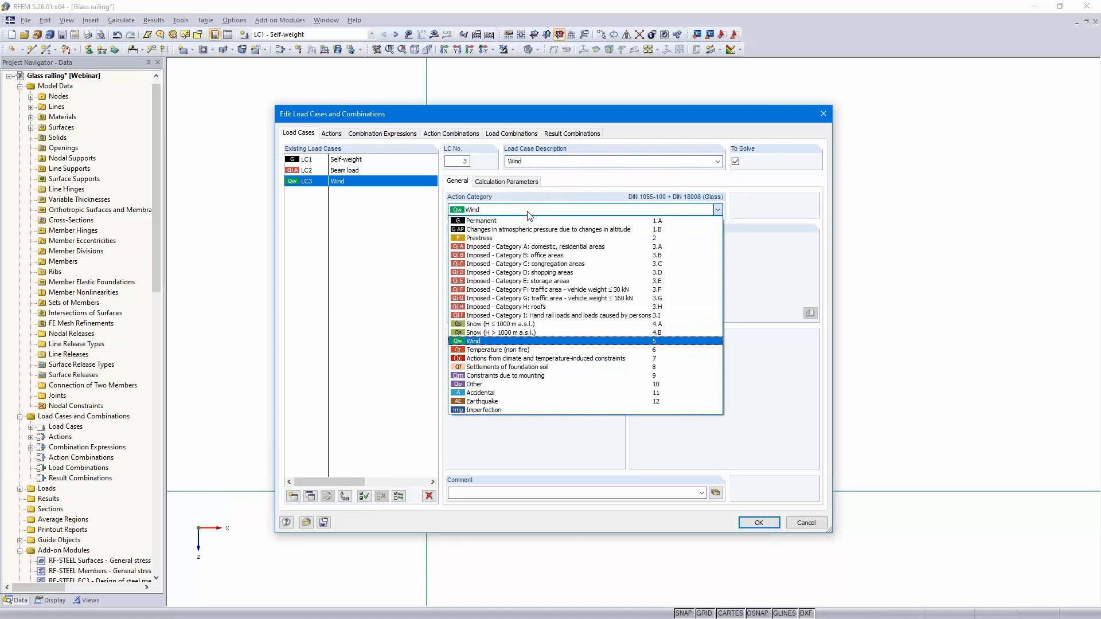
{"action": "left_click", "coordinate": [529, 213]}
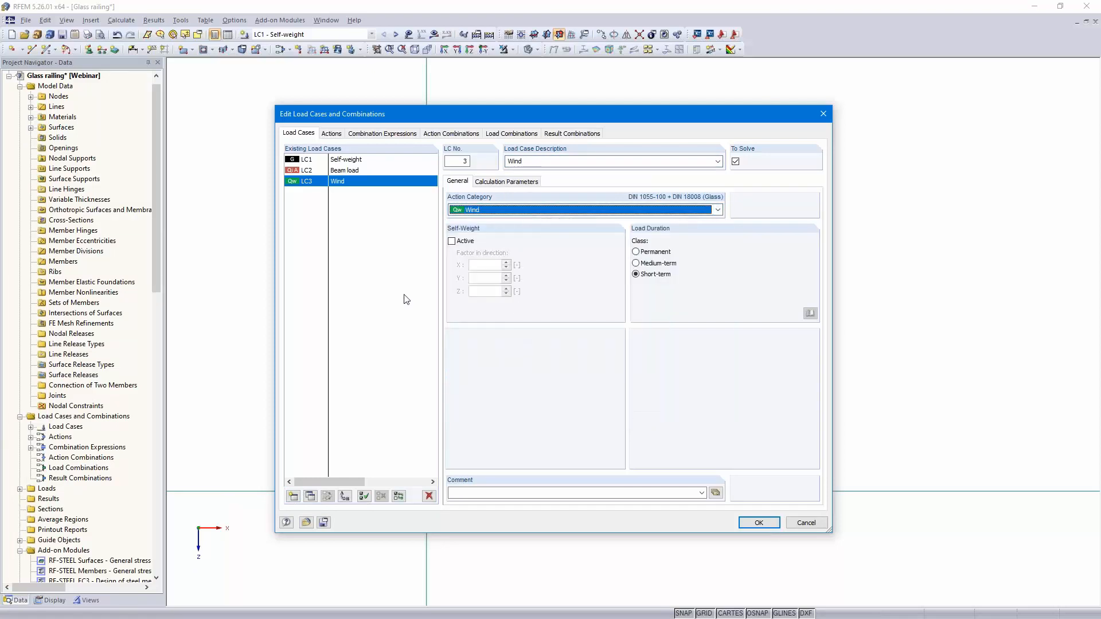
Generate the action, load and result combinations, reviewing the ULS and SLS expressions and result combinations, and accept the load case definitions.
{"action": "left_click", "coordinate": [332, 134]}
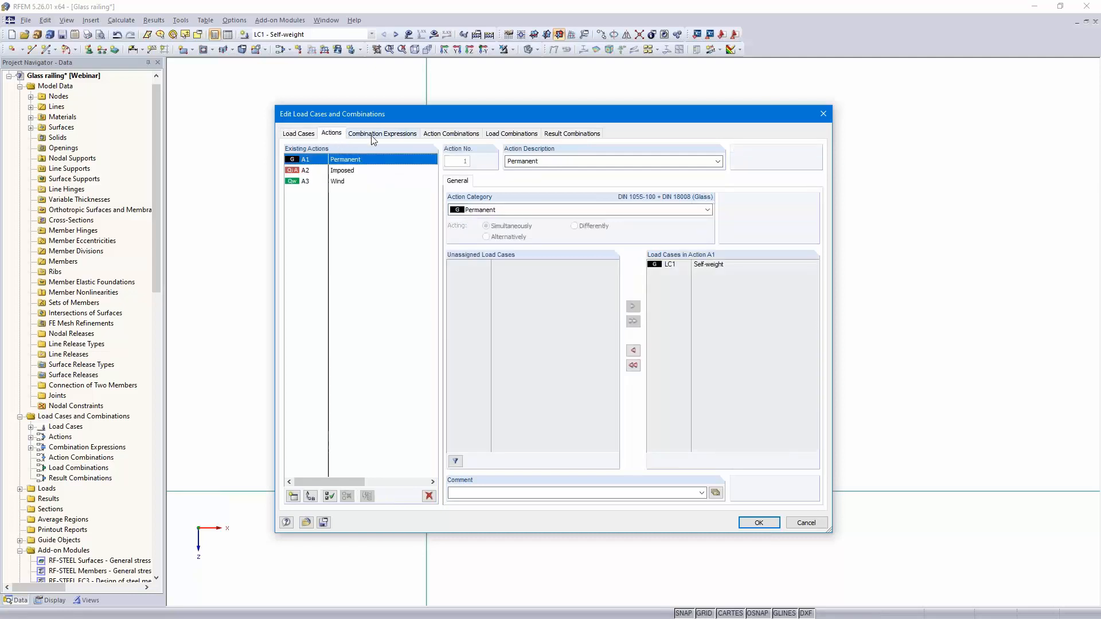
{"action": "left_click", "coordinate": [388, 135]}
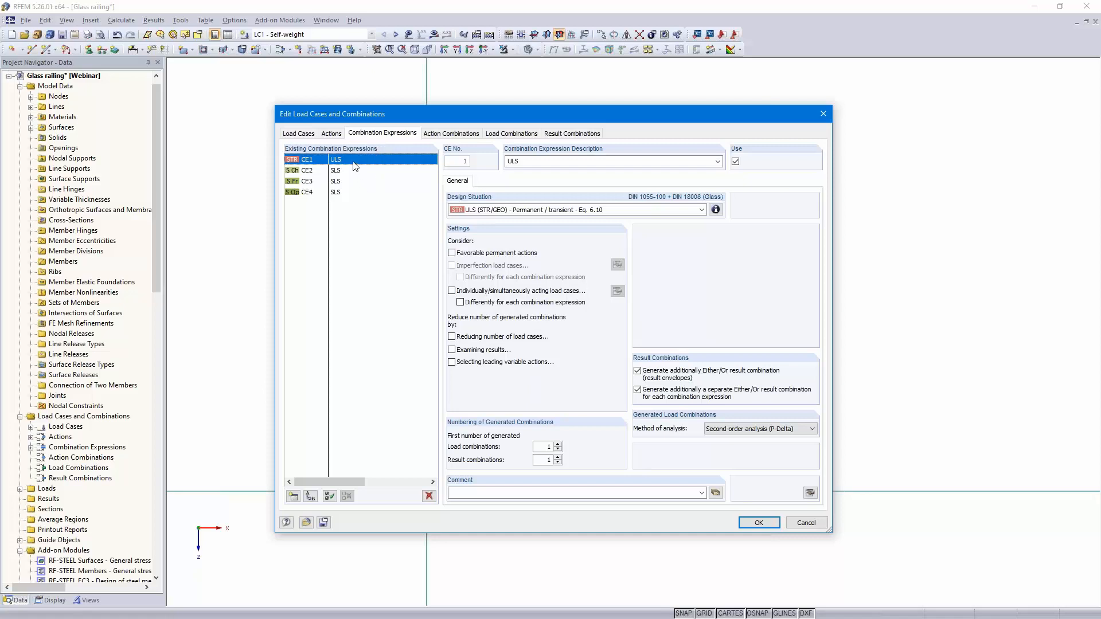
{"action": "left_click", "coordinate": [353, 171]}
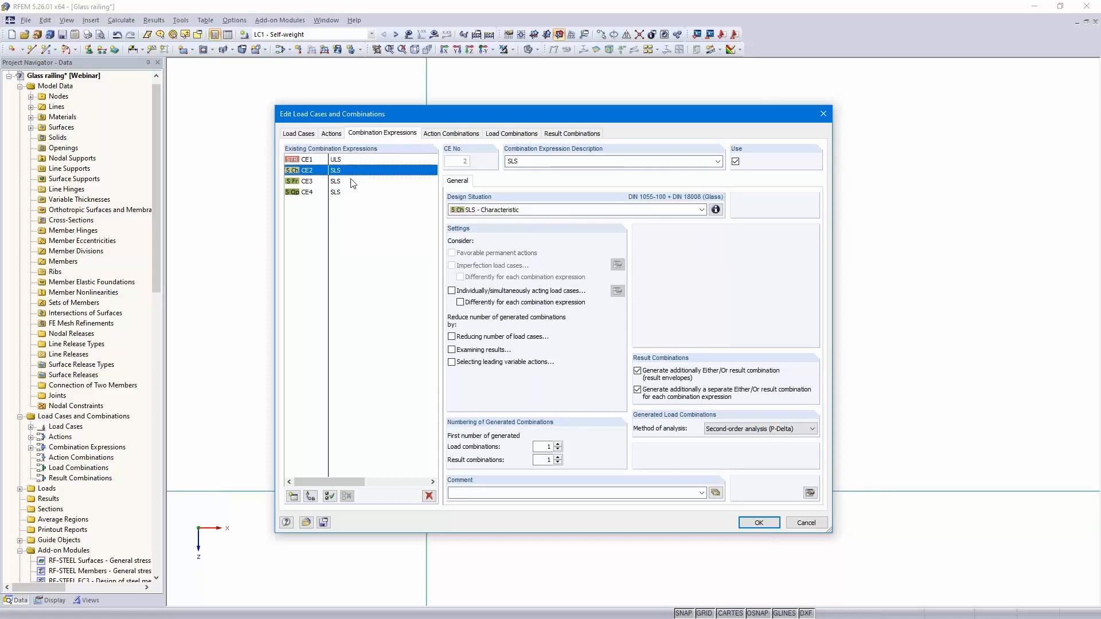
{"action": "left_click", "coordinate": [353, 182]}
{"action": "left_click", "coordinate": [353, 192]}
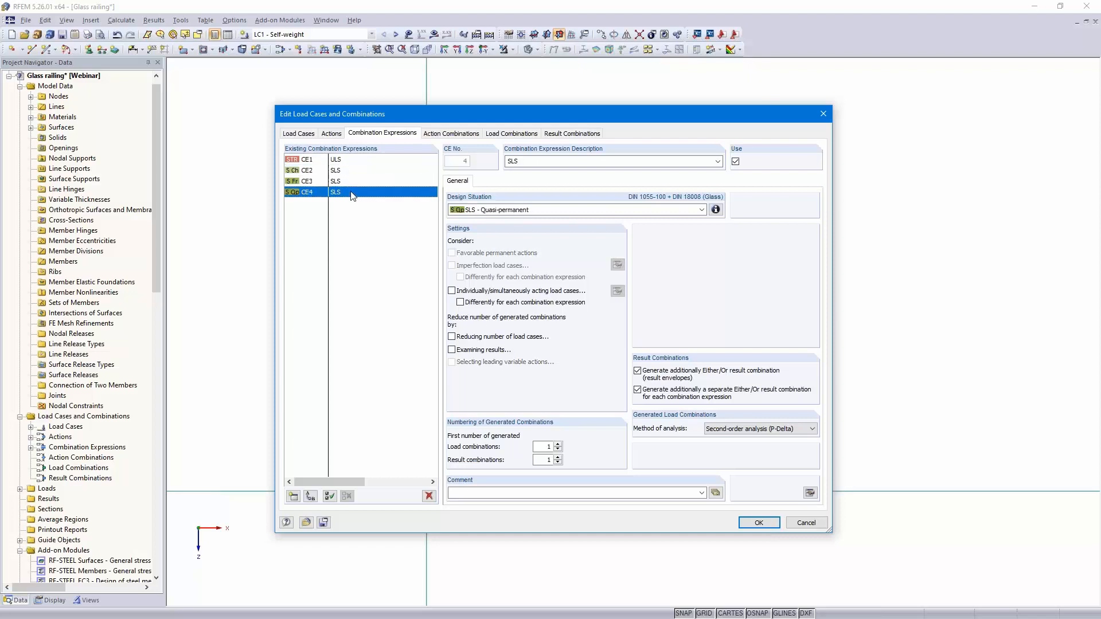
{"action": "left_click", "coordinate": [456, 134]}
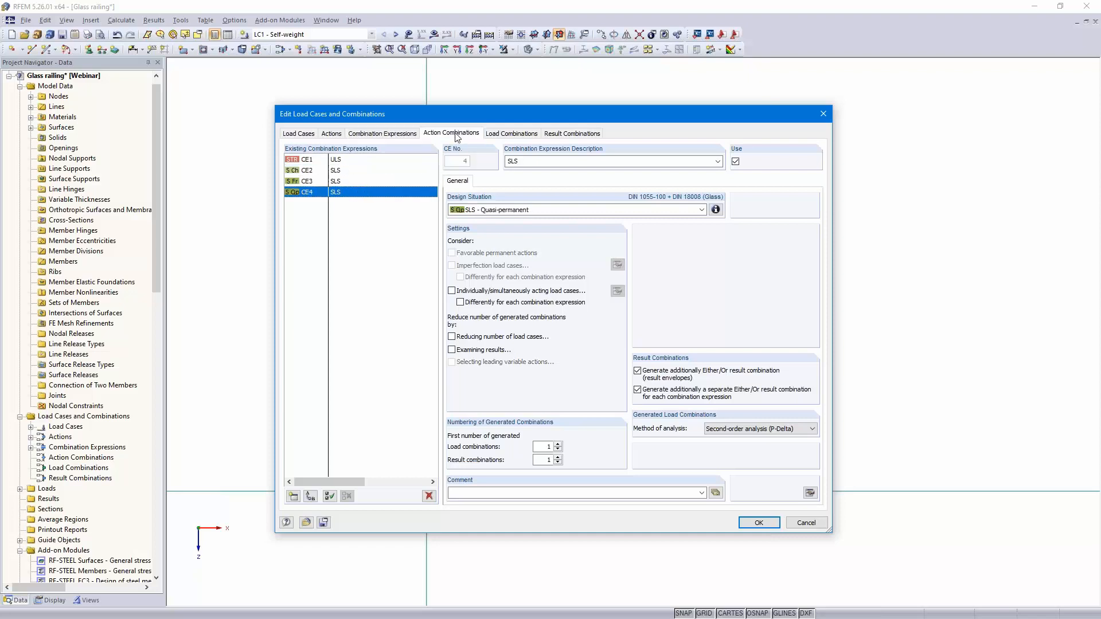
{"action": "left_click", "coordinate": [515, 134]}
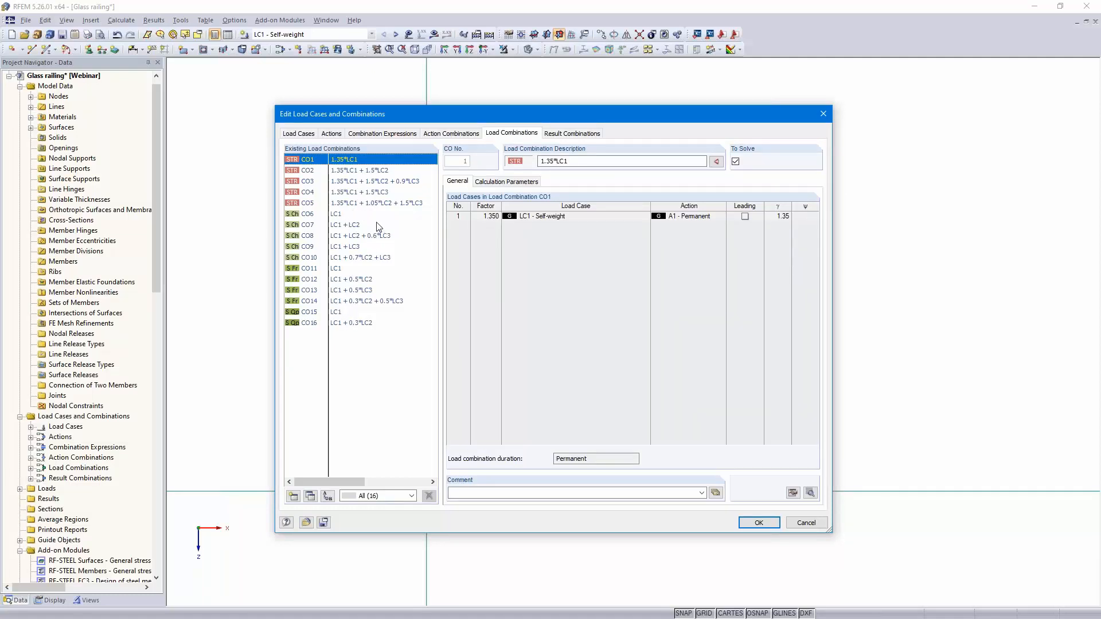
{"action": "left_click", "coordinate": [564, 134]}
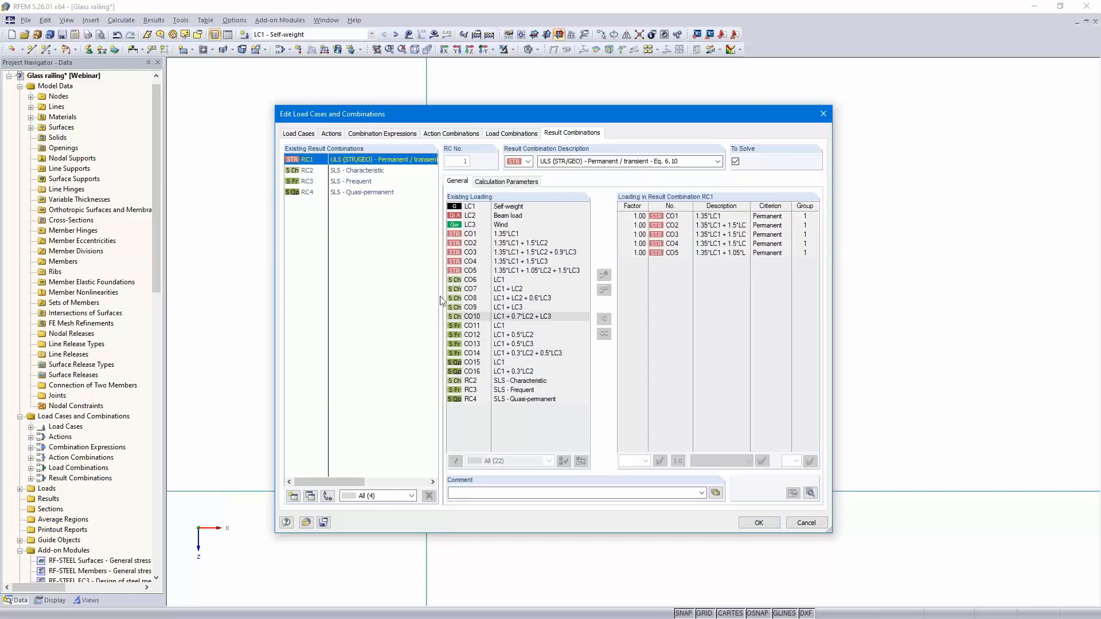
{"action": "left_click", "coordinate": [352, 171]}
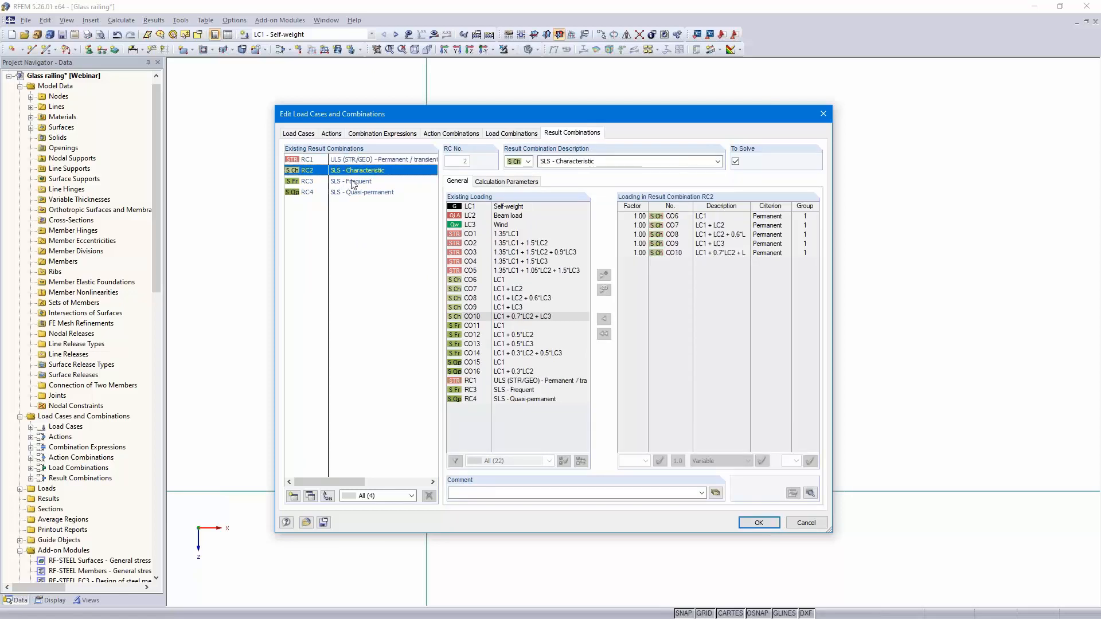
{"action": "left_click", "coordinate": [352, 182]}
{"action": "left_click", "coordinate": [355, 193]}
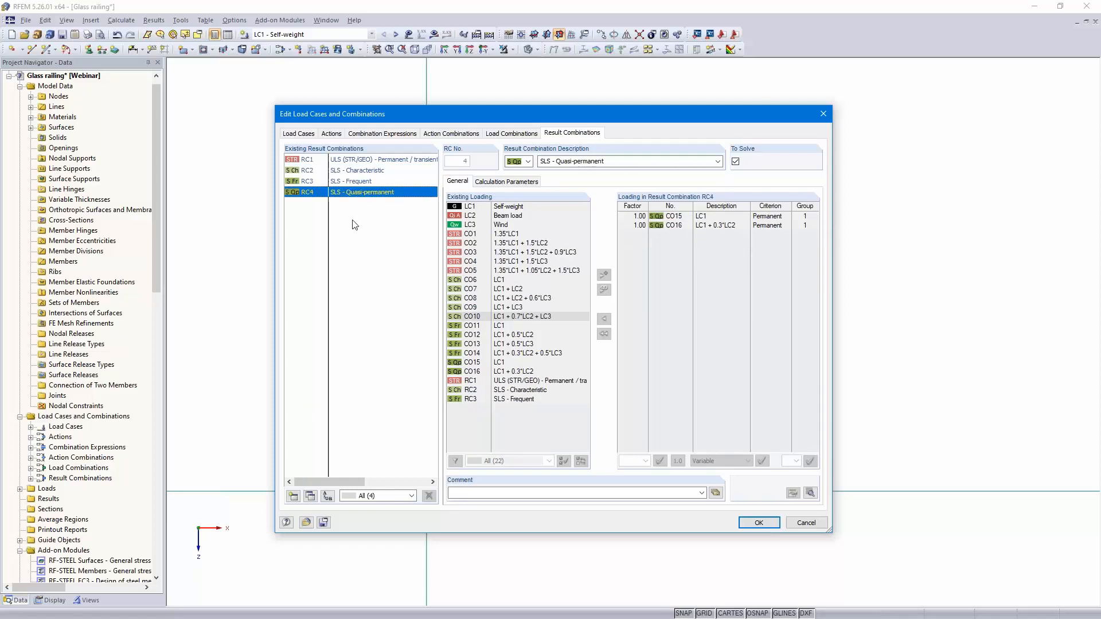
{"action": "left_click", "coordinate": [759, 523]}
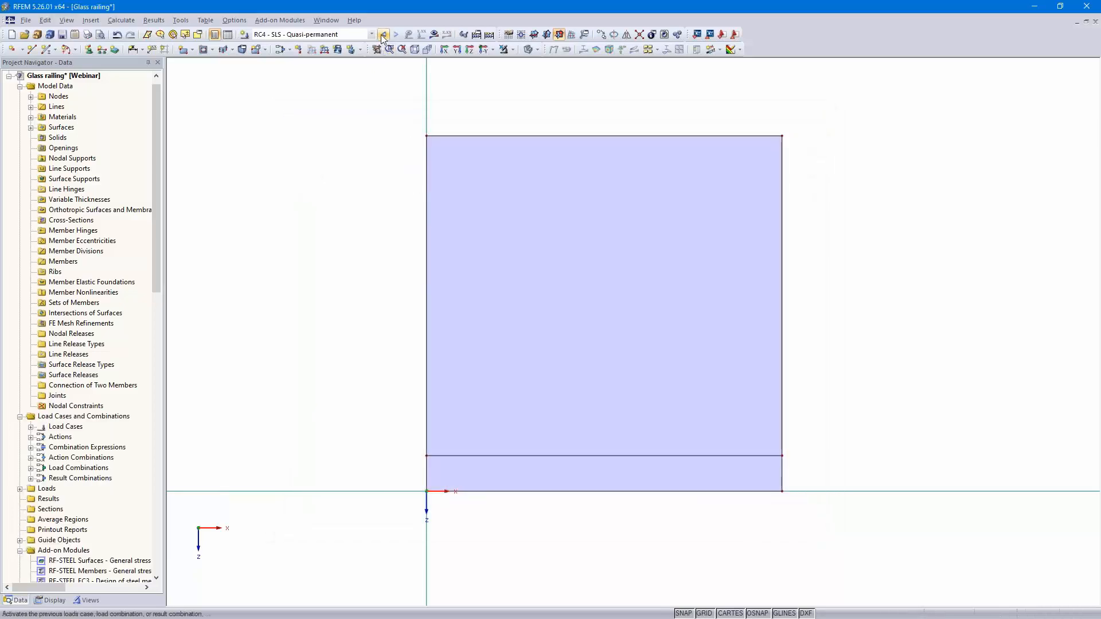
Apply a uniform line load of 0.5 kN/m in global YL direction to the surface's top edge in LC2 - Beam load.
{"action": "left_click", "coordinate": [370, 34]}
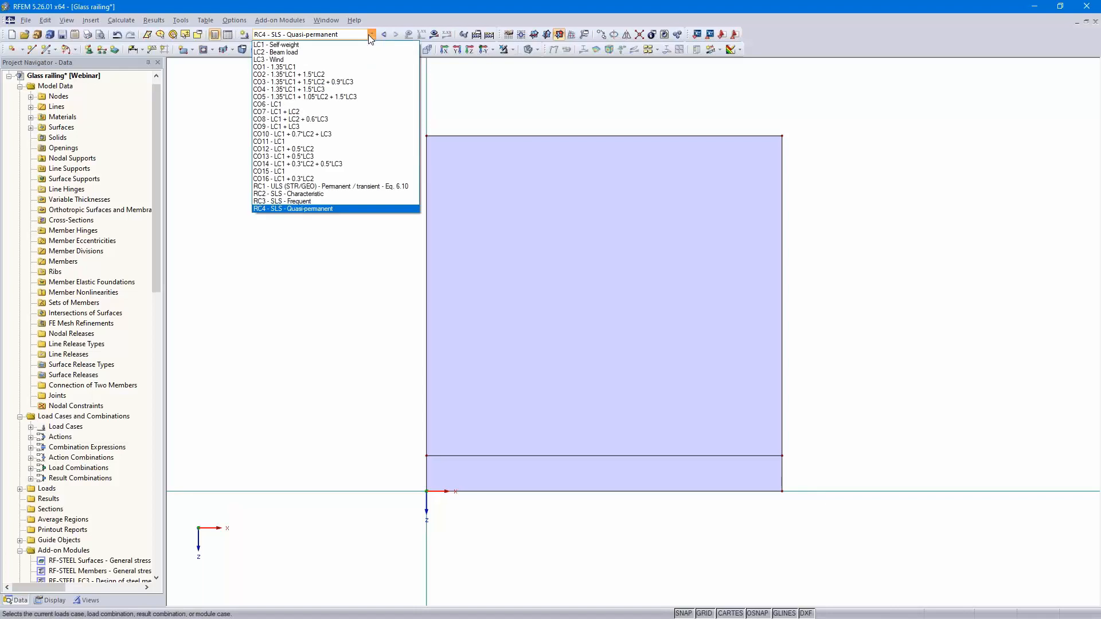
{"action": "left_click", "coordinate": [336, 52]}
{"action": "middle_click_drag", "start_coordinate": [871, 308], "coordinate": [785, 354], "text": "ctrl"}
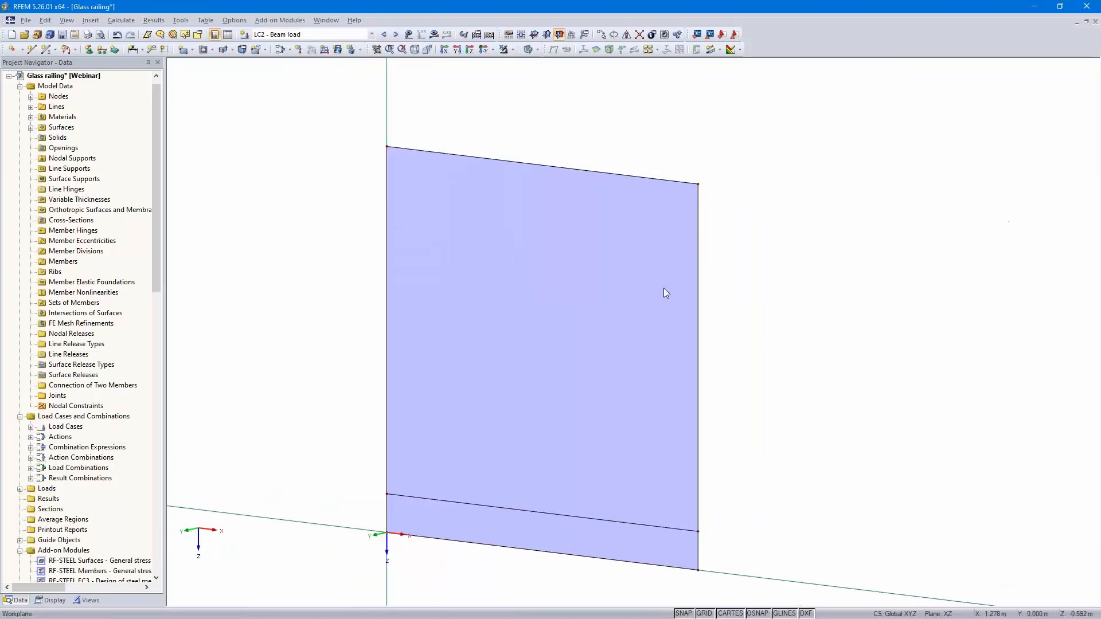
{"action": "left_click", "coordinate": [324, 50]}
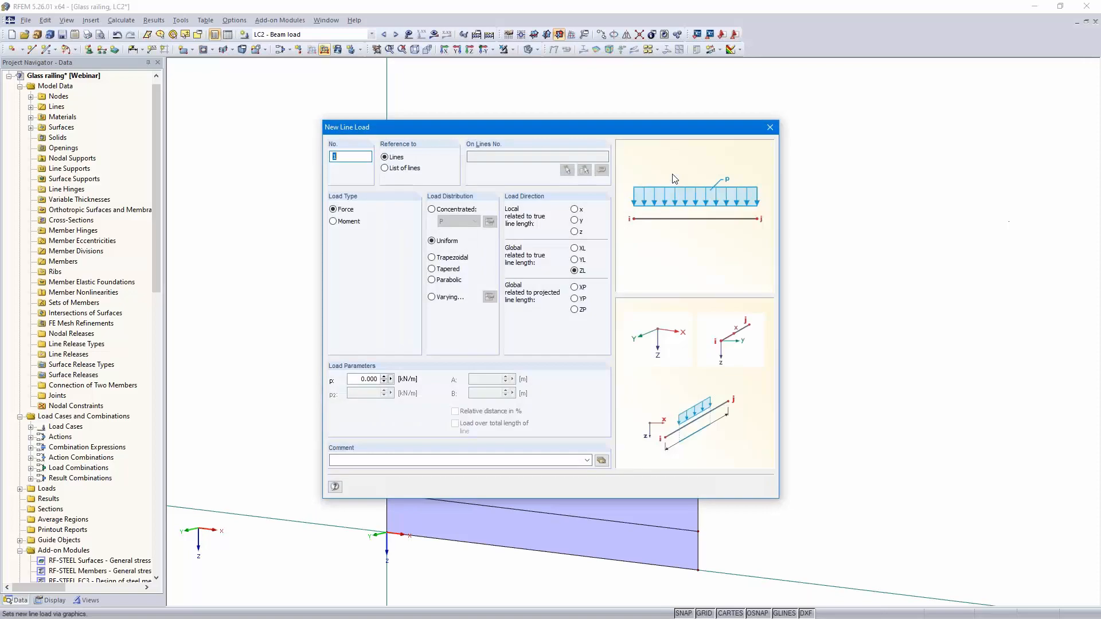
{"action": "left_click", "coordinate": [574, 260]}
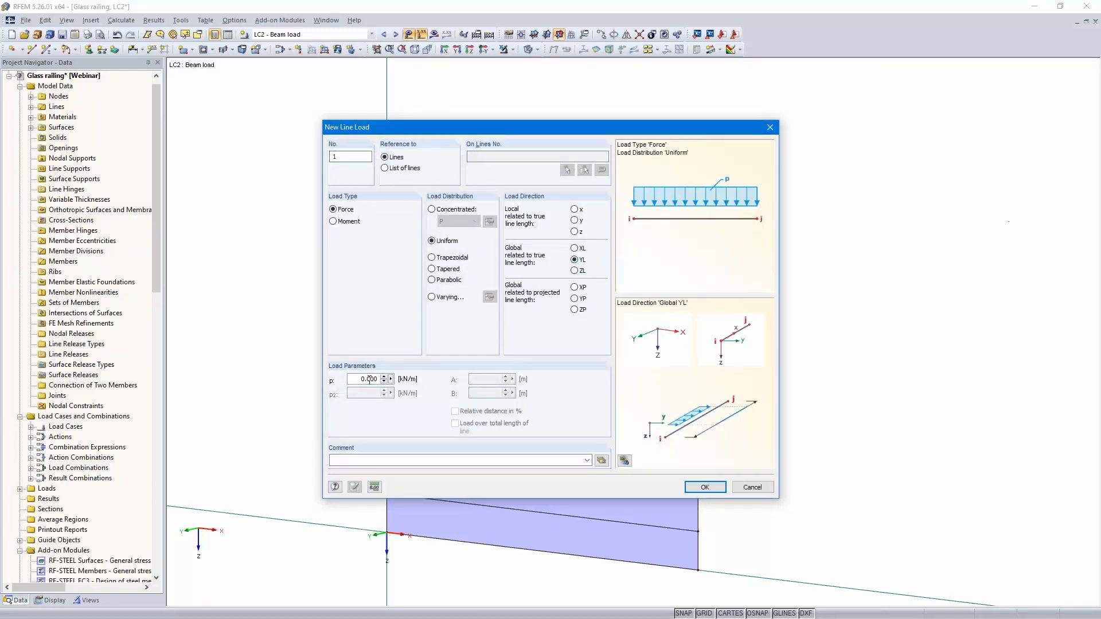
{"action": "type", "text": "5"}
{"action": "left_click", "coordinate": [705, 486]}
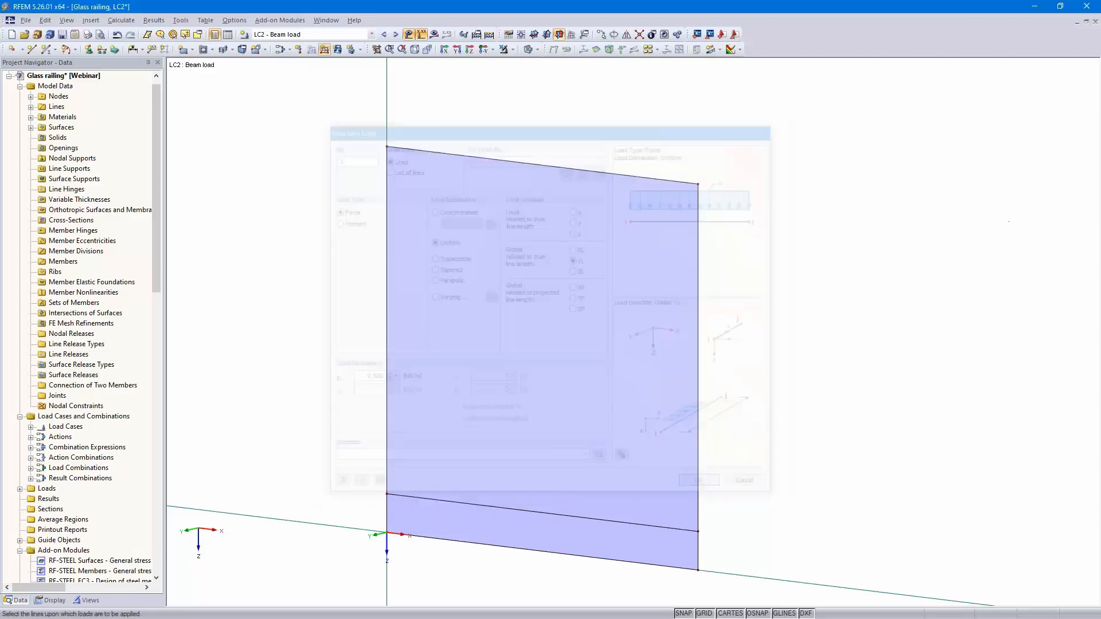
{"action": "left_click", "coordinate": [578, 171]}
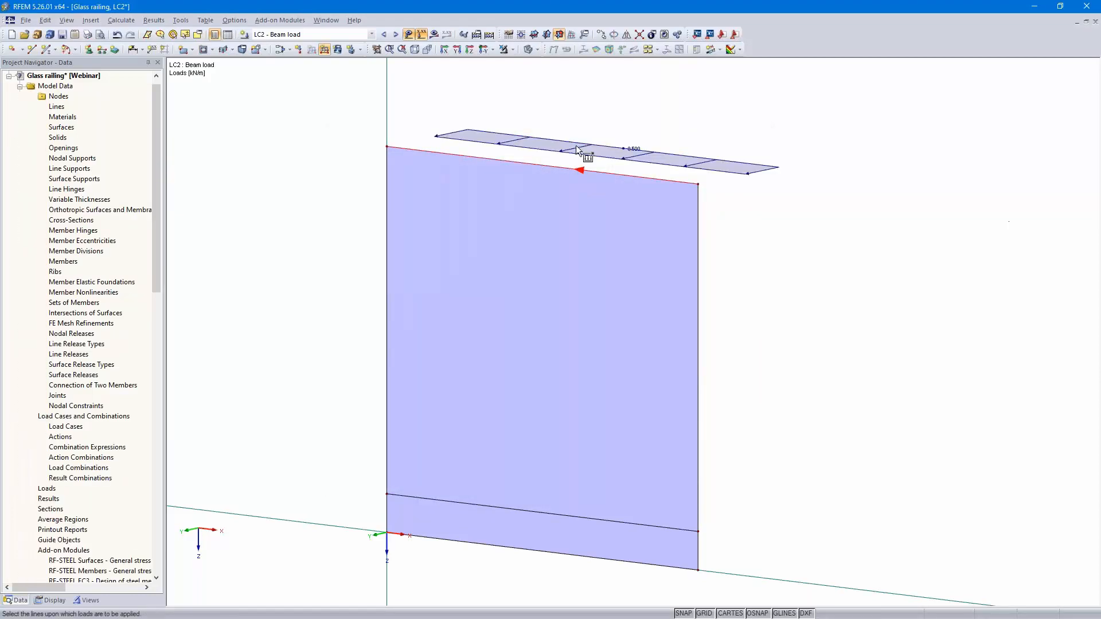
Apply a uniform surface load of 0.85 kN/m² in global YL direction to the glass surface in LC3 - Wind.
{"action": "left_click", "coordinate": [396, 34]}
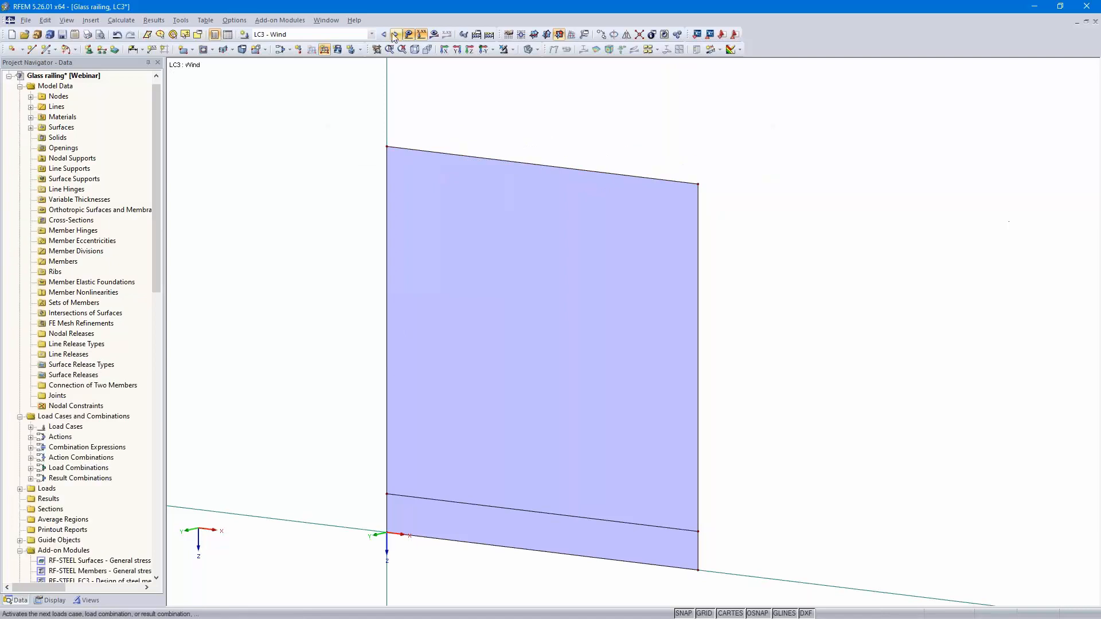
{"action": "left_click", "coordinate": [339, 49]}
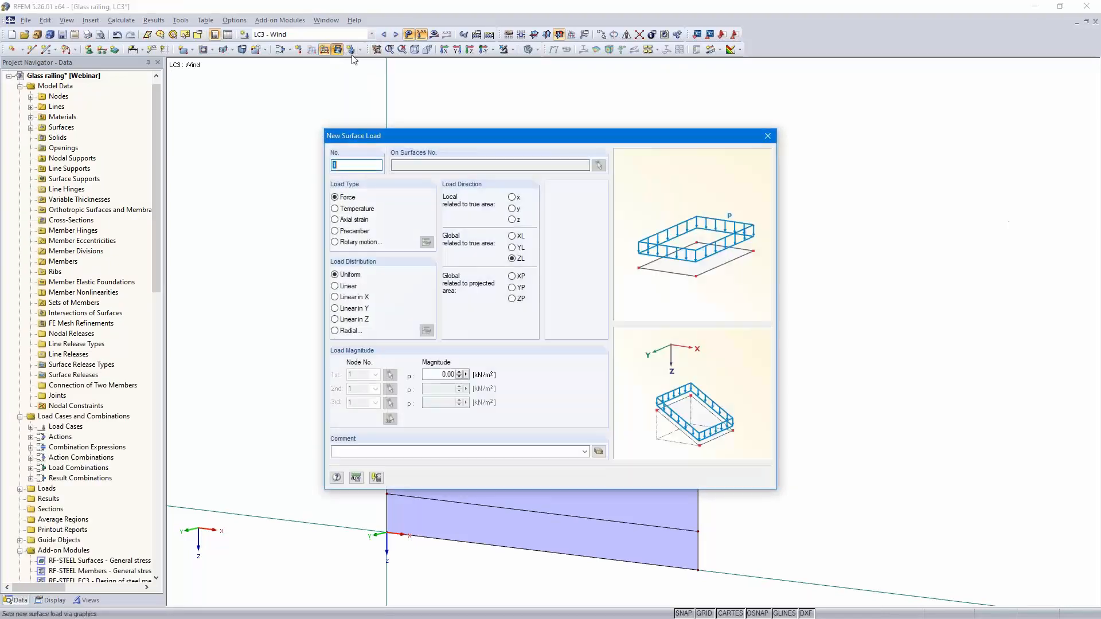
{"action": "left_click", "coordinate": [513, 247]}
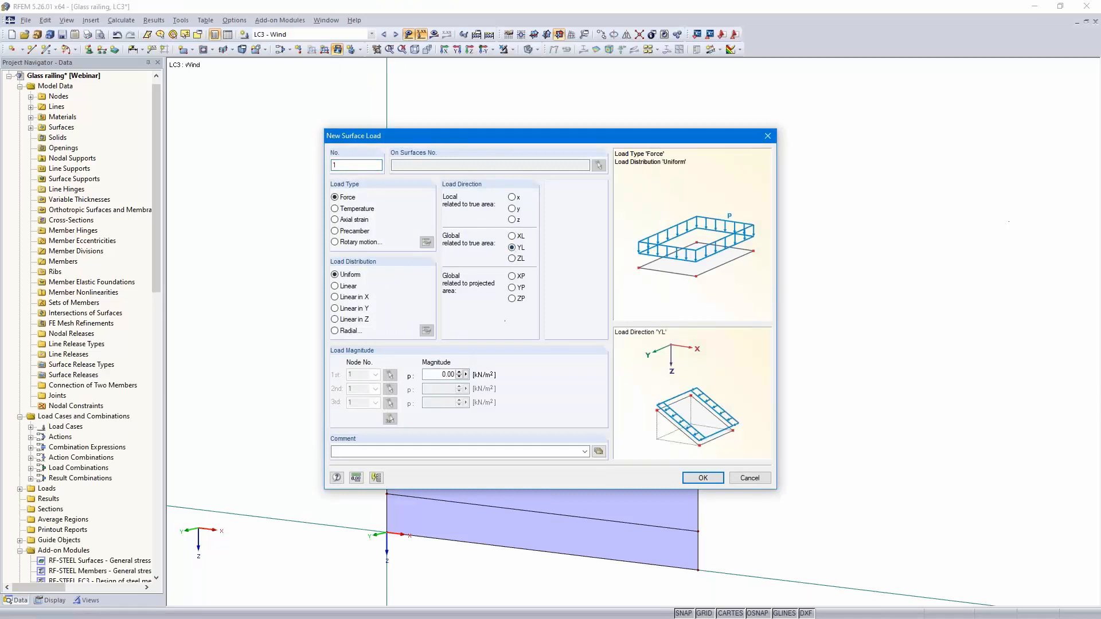
{"action": "double_click", "coordinate": [450, 374]}
{"action": "type", "text": "85"}
{"action": "left_click", "coordinate": [705, 477]}
{"action": "left_click", "coordinate": [683, 363]}
{"action": "key", "text": "Escape"}
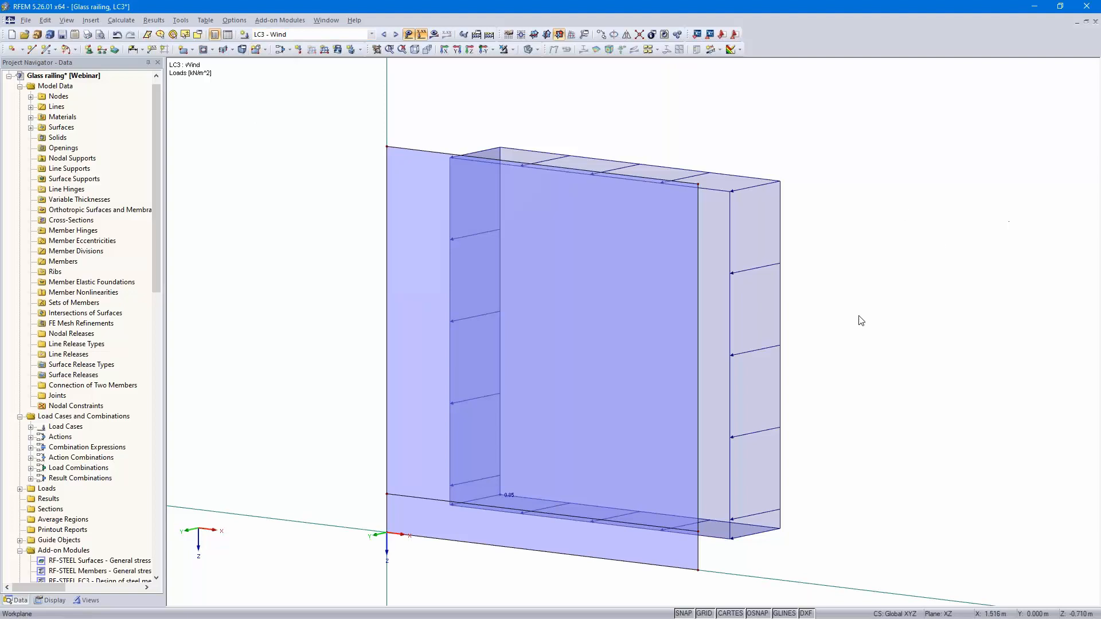
Open the RF-GLASS module, include all surfaces in the design and choose the DIN 18008:2010-12 standard.
{"action": "left_click", "coordinate": [276, 22]}
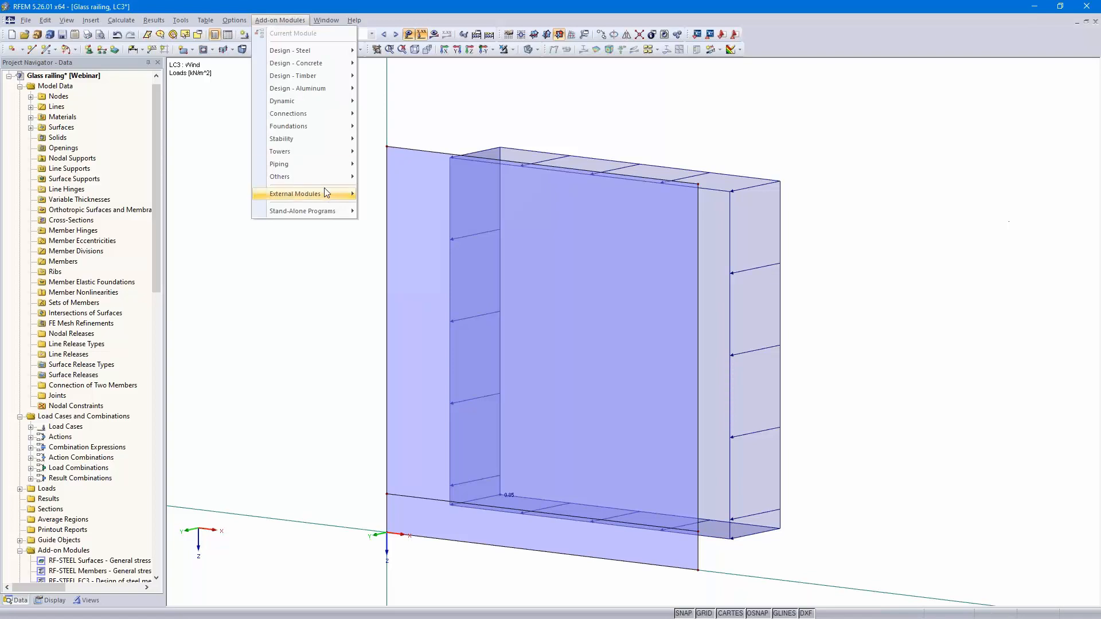
{"action": "mouse_move", "coordinate": [332, 176]}
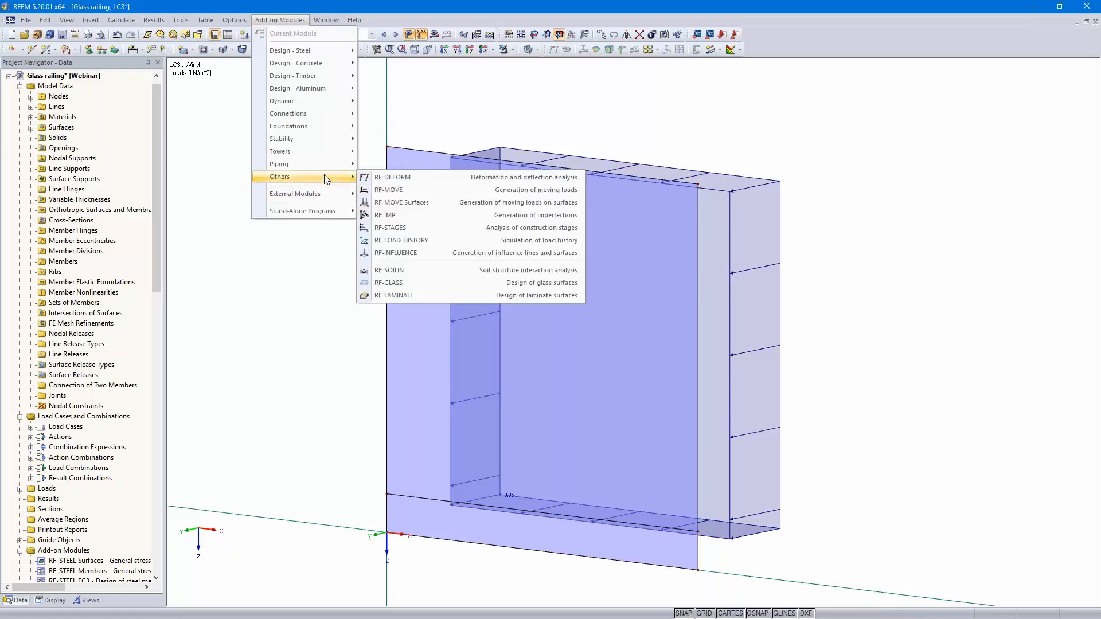
{"action": "left_click", "coordinate": [427, 285]}
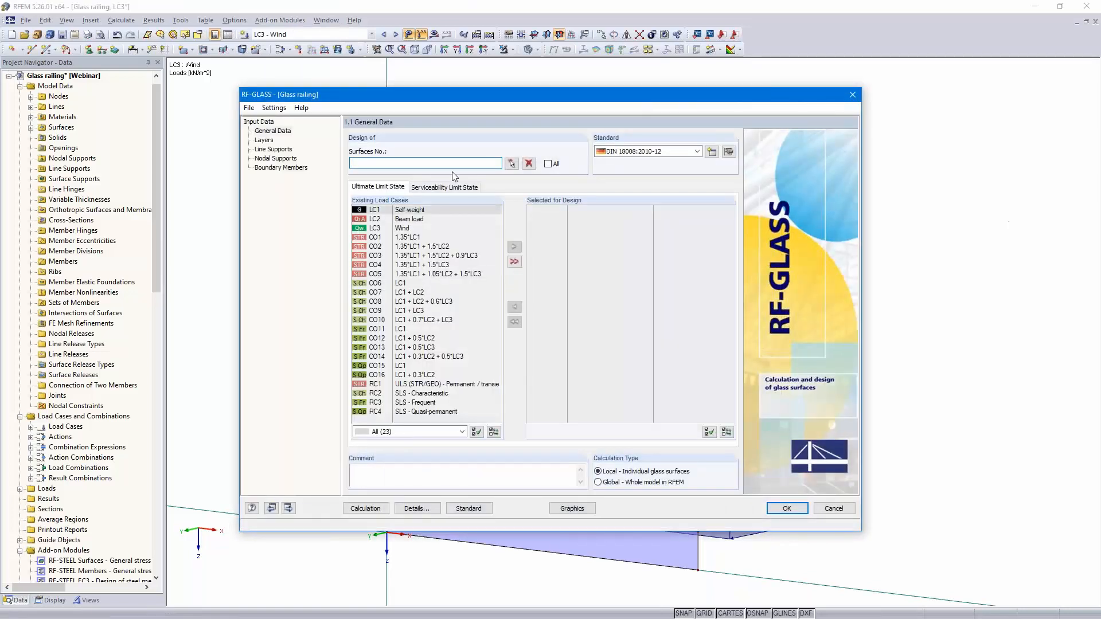
{"action": "left_click", "coordinate": [548, 163]}
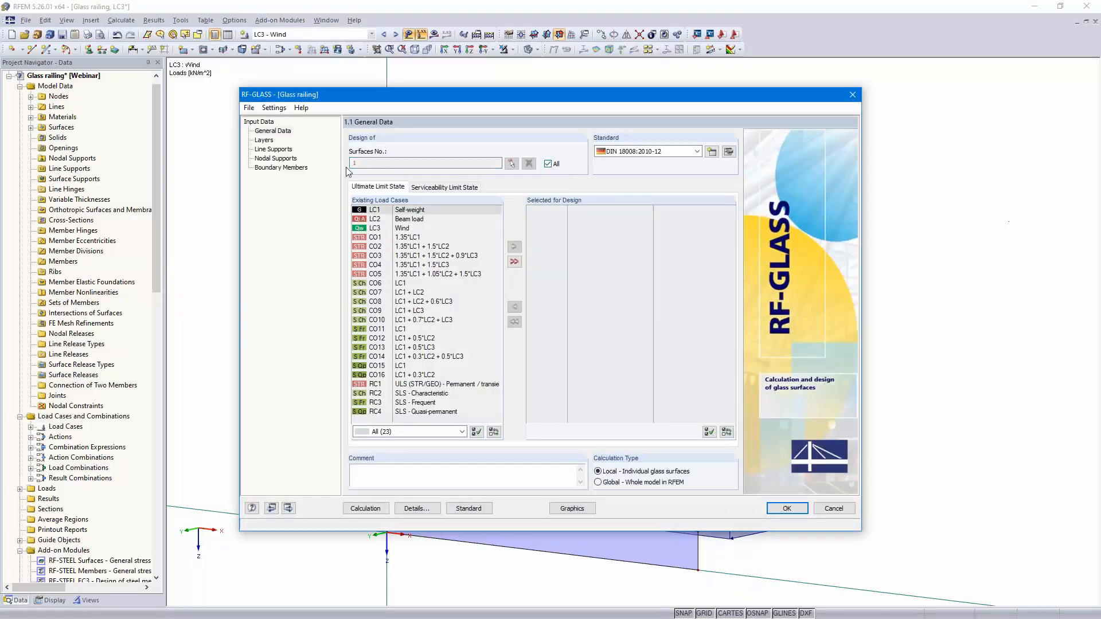
{"action": "left_click", "coordinate": [696, 152]}
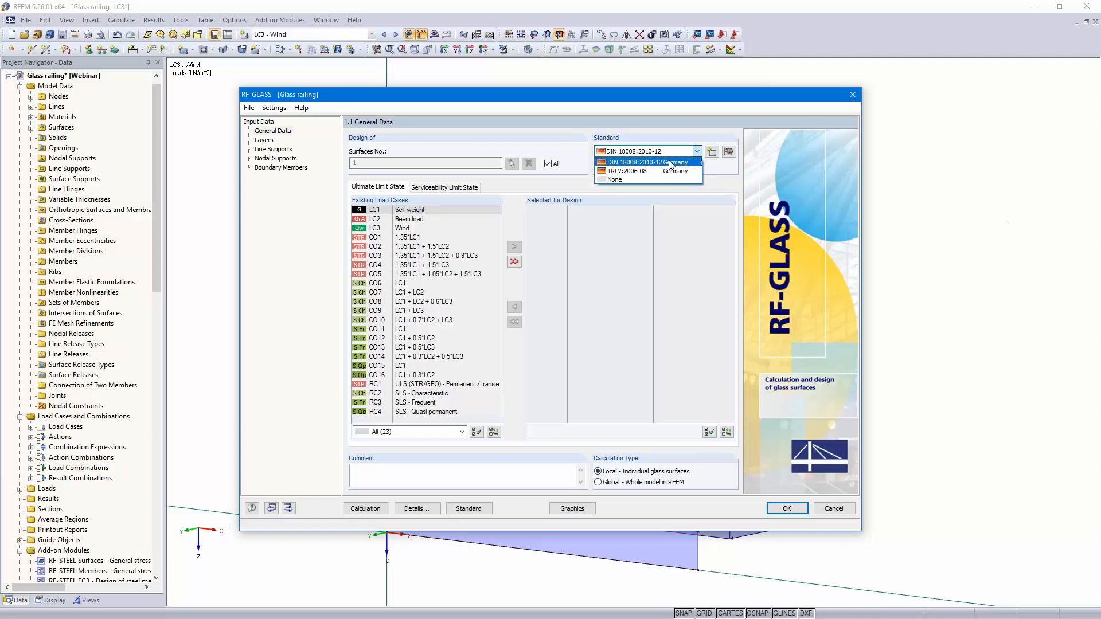
{"action": "left_click", "coordinate": [671, 162]}
Select result combination RC1, ULS (STR/GEO), for the ultimate limit state design and check the serviceability limit state settings.
{"action": "left_click", "coordinate": [410, 384]}
{"action": "double_click", "coordinate": [420, 388]}
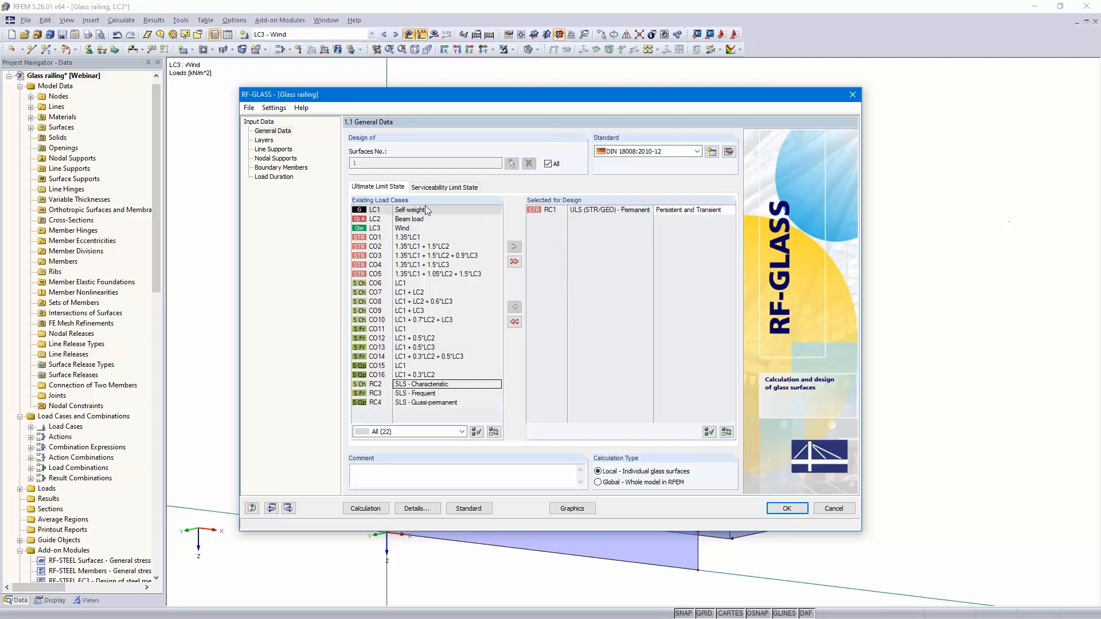
{"action": "left_click", "coordinate": [444, 188]}
{"action": "left_click", "coordinate": [378, 189]}
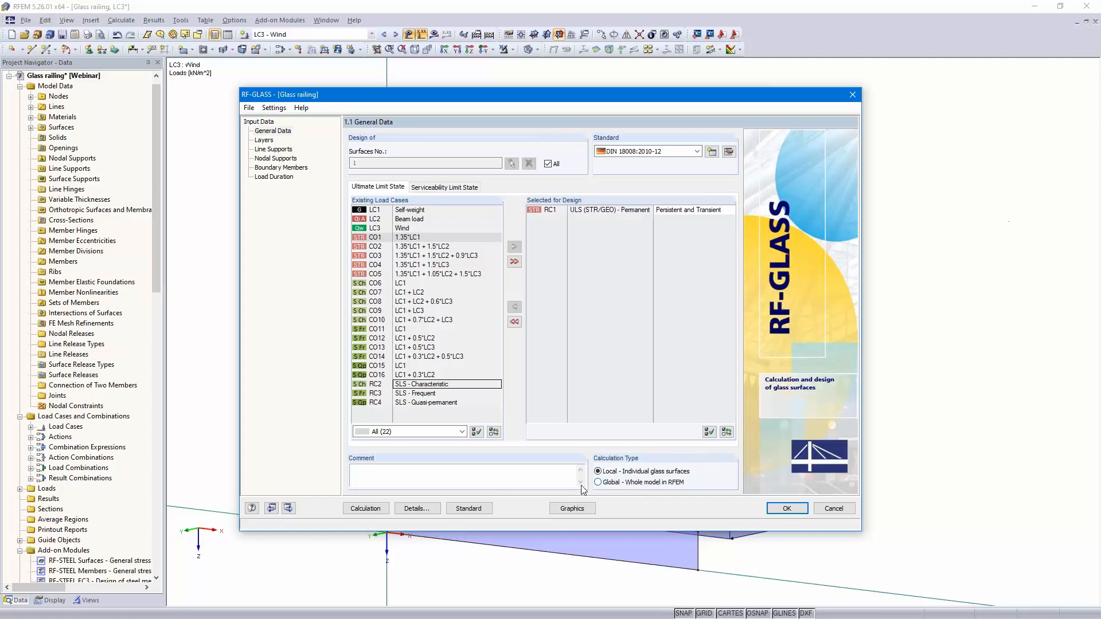
Assign layer Composition 1 to surface 1 and define its first layer as Glass.
{"action": "left_click", "coordinate": [288, 508]}
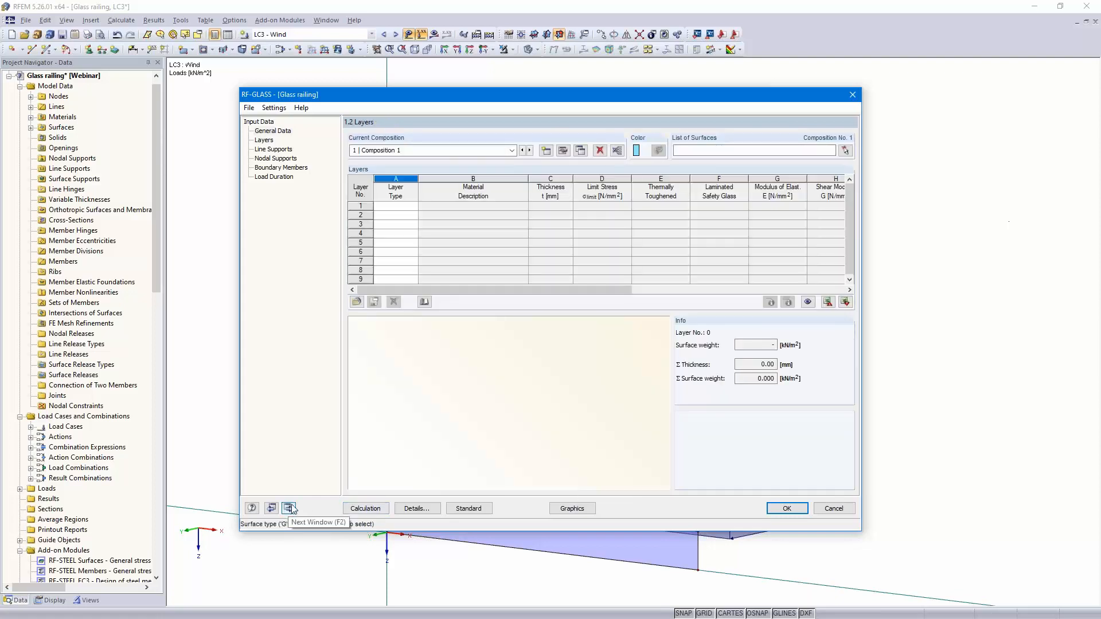
{"action": "left_click", "coordinate": [705, 151]}
{"action": "type", "text": "1"}
{"action": "left_click", "coordinate": [404, 206]}
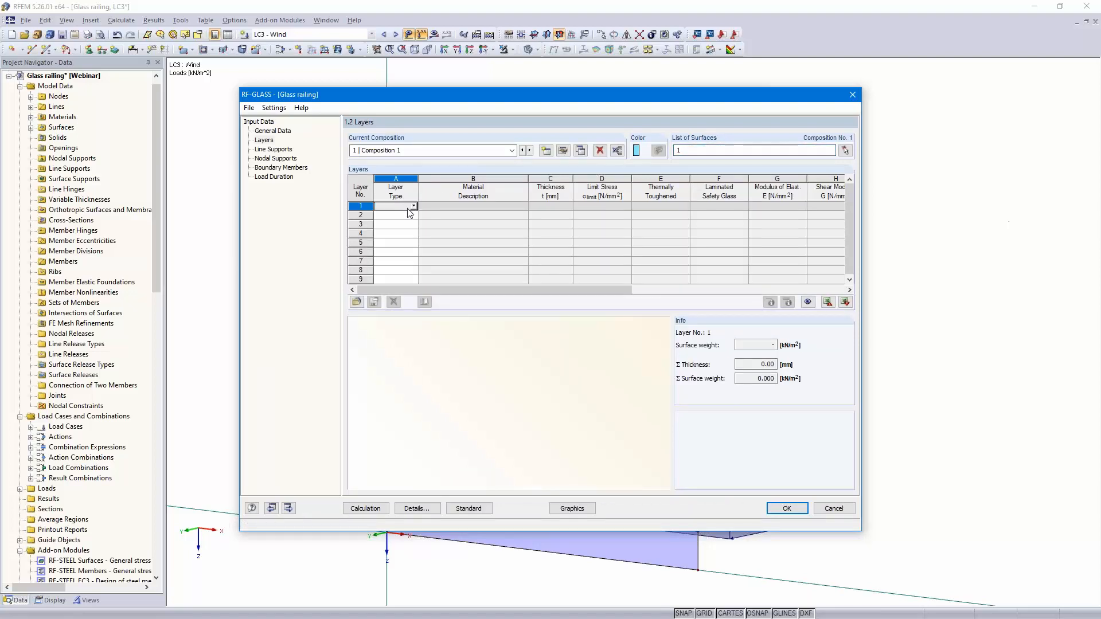
{"action": "left_click", "coordinate": [413, 206]}
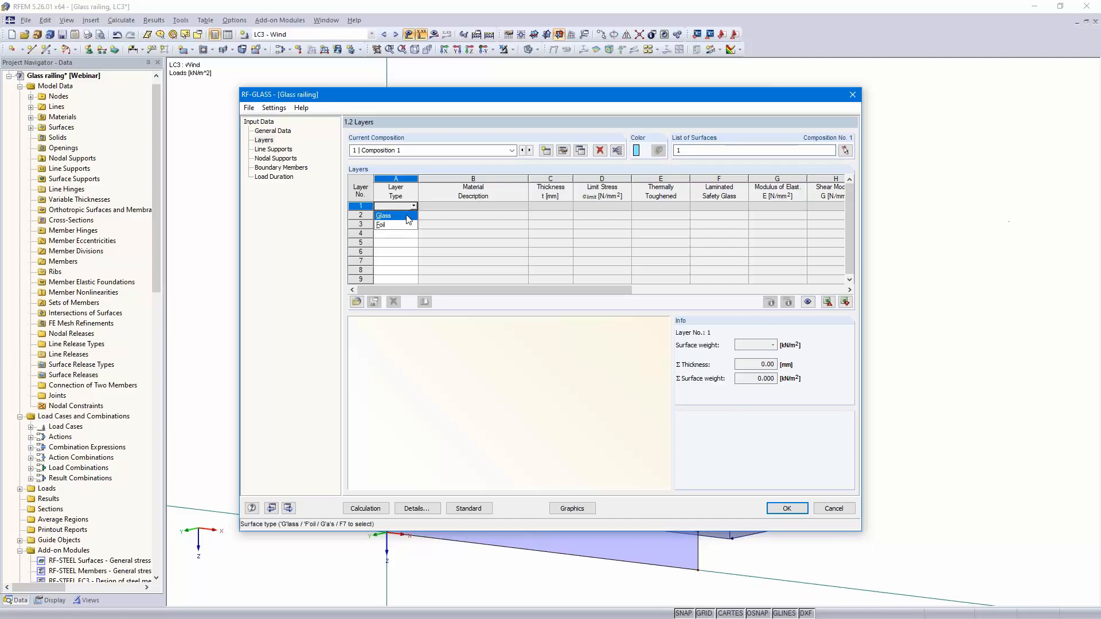
{"action": "left_click", "coordinate": [384, 215]}
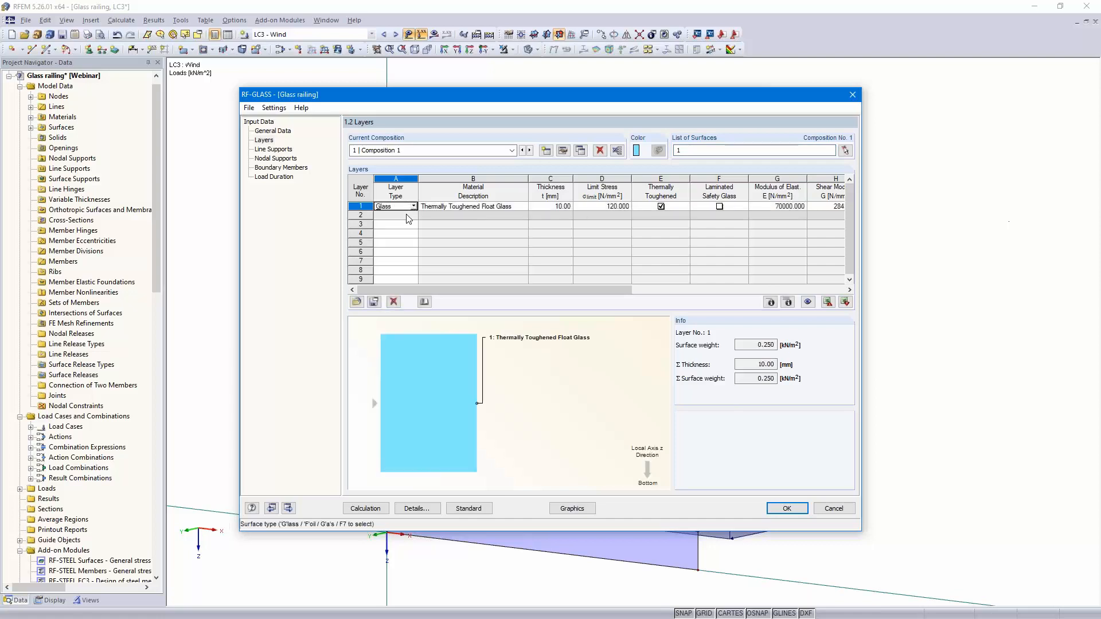
Use Thermally Toughened Float Glass from the DIN 18008-1:2010-12 library for layer 1 and mark it as laminated safety glass.
{"action": "left_click", "coordinate": [521, 206]}
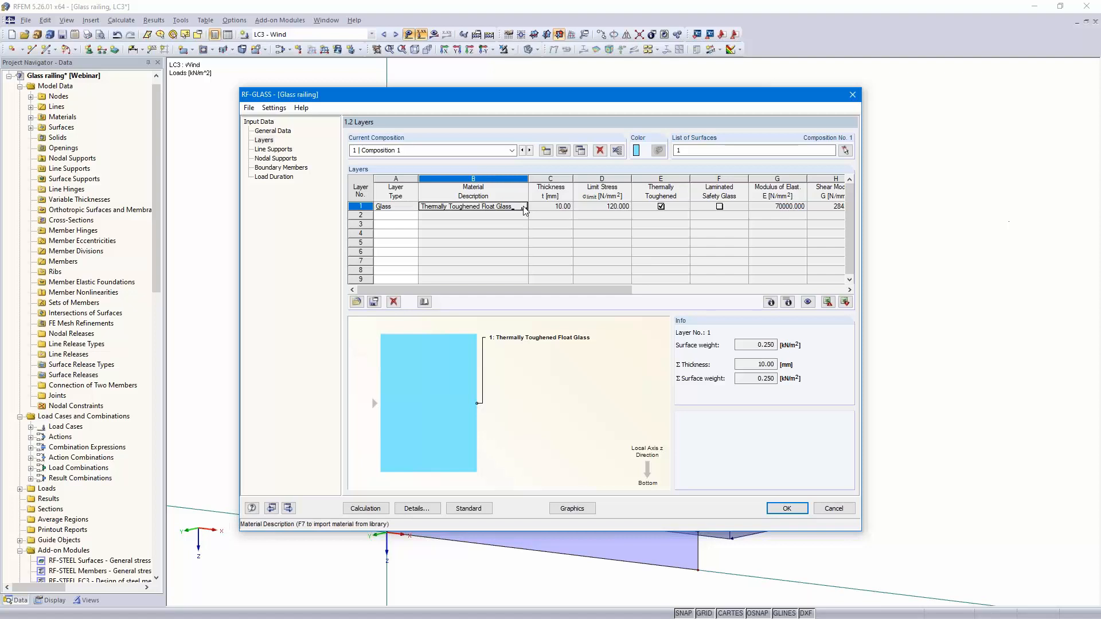
{"action": "left_click", "coordinate": [523, 207]}
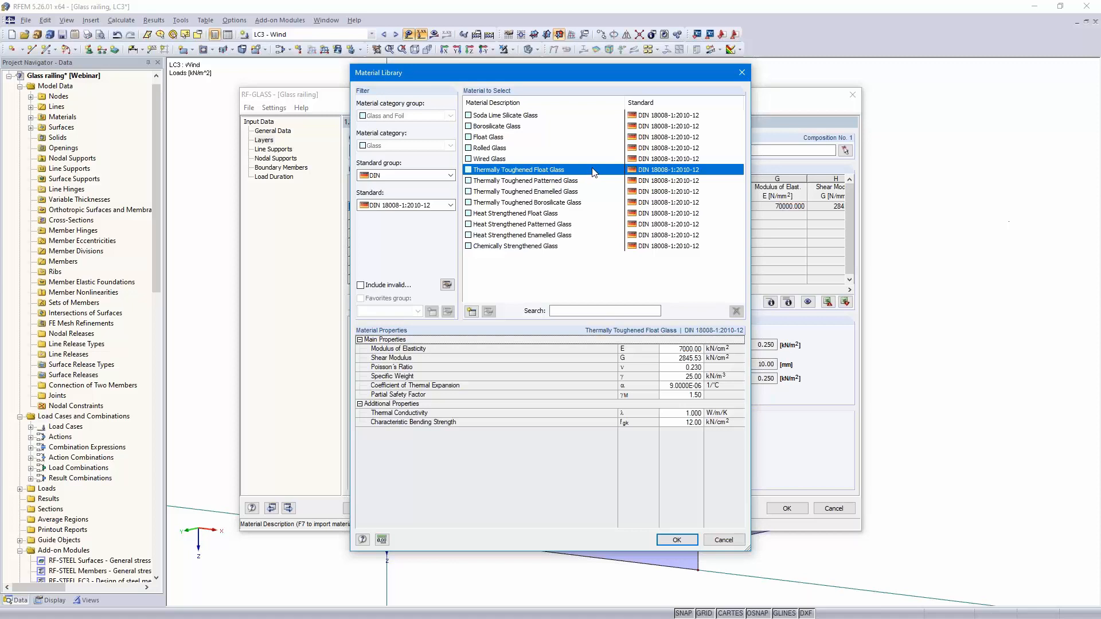
{"action": "left_click", "coordinate": [674, 540]}
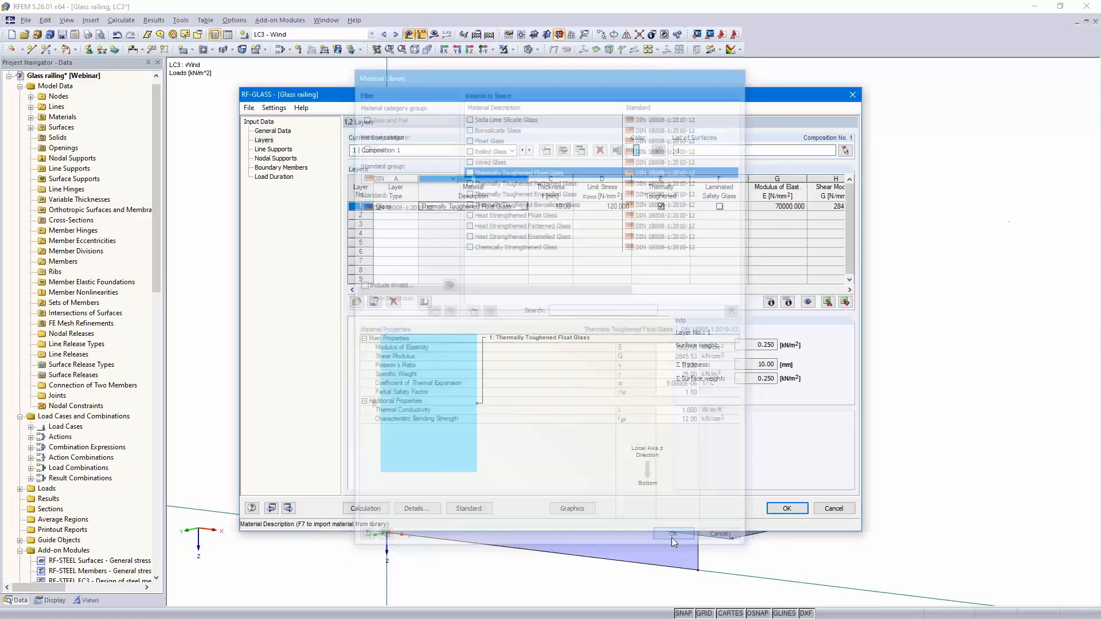
{"action": "left_click", "coordinate": [552, 206]}
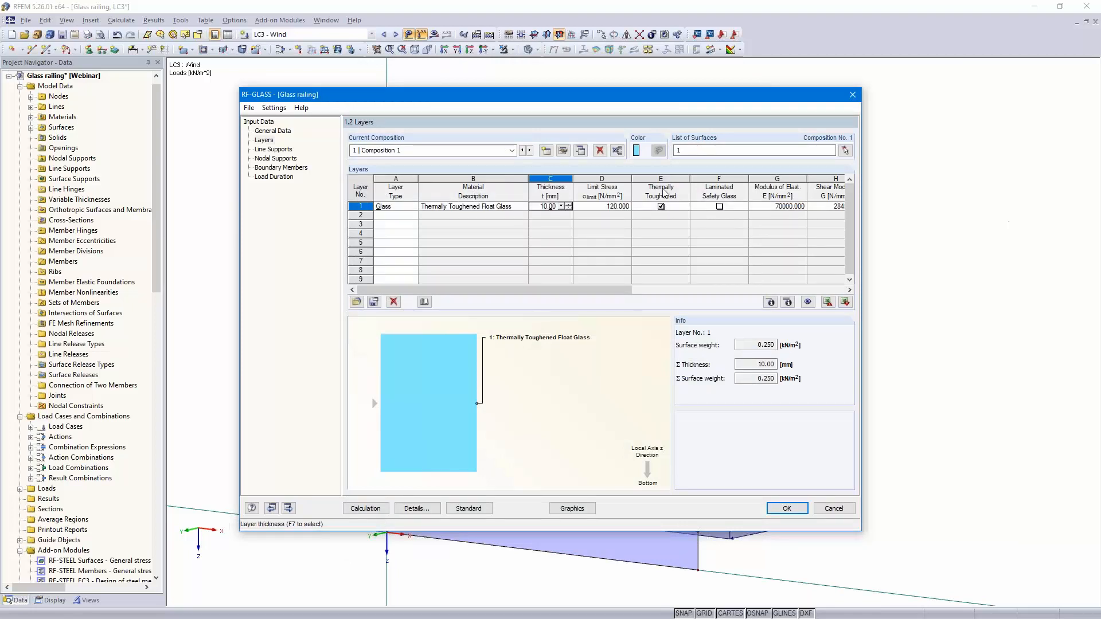
{"action": "left_click", "coordinate": [720, 206]}
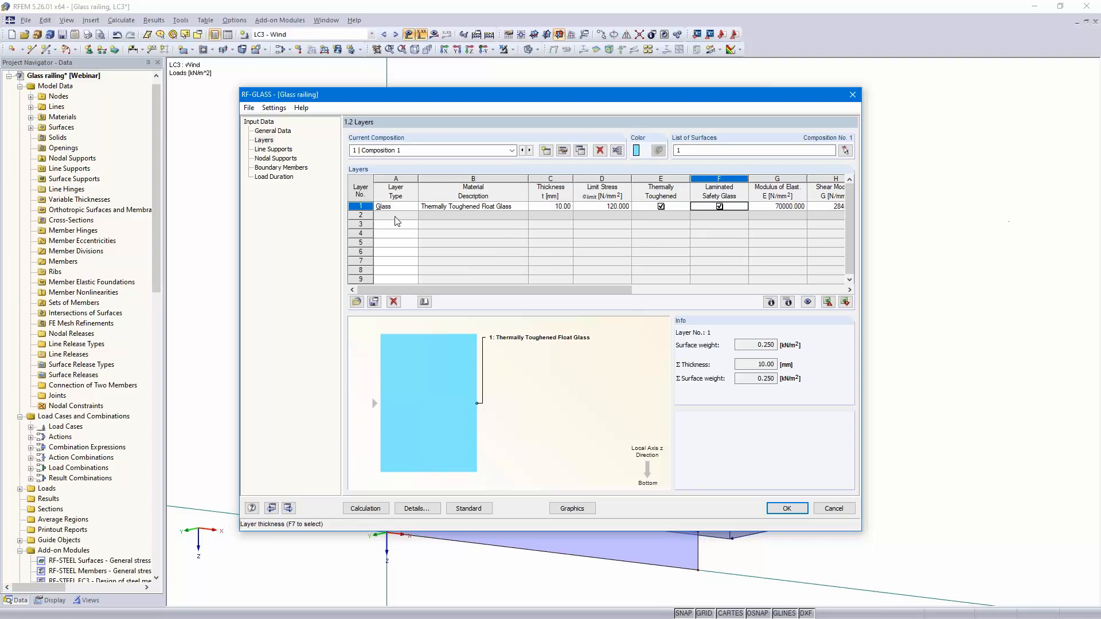
Add a foil as layer 2 with the PVB long time loading material and a thickness of 1.52 mm.
{"action": "left_click", "coordinate": [409, 217]}
{"action": "left_click", "coordinate": [413, 215]}
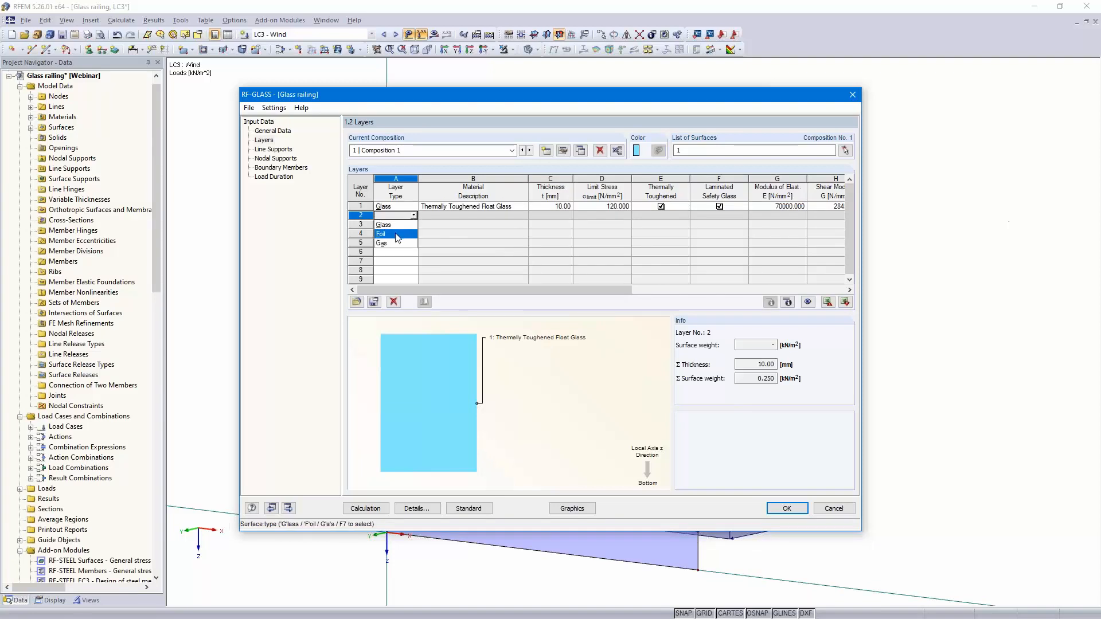
{"action": "left_click", "coordinate": [397, 234]}
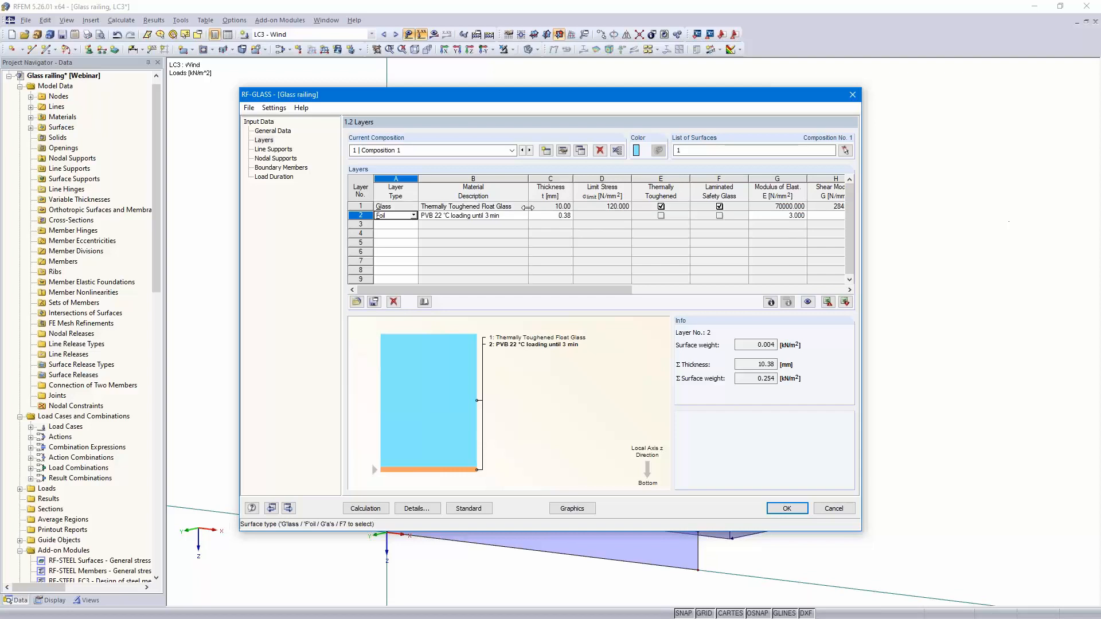
{"action": "left_click", "coordinate": [522, 216]}
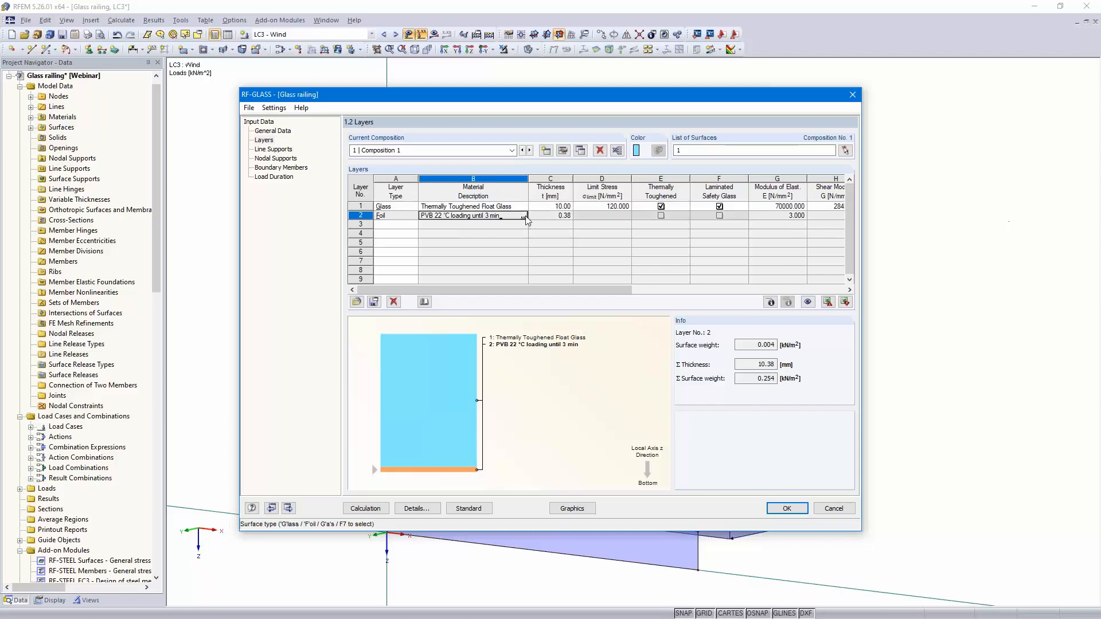
{"action": "left_click", "coordinate": [524, 216]}
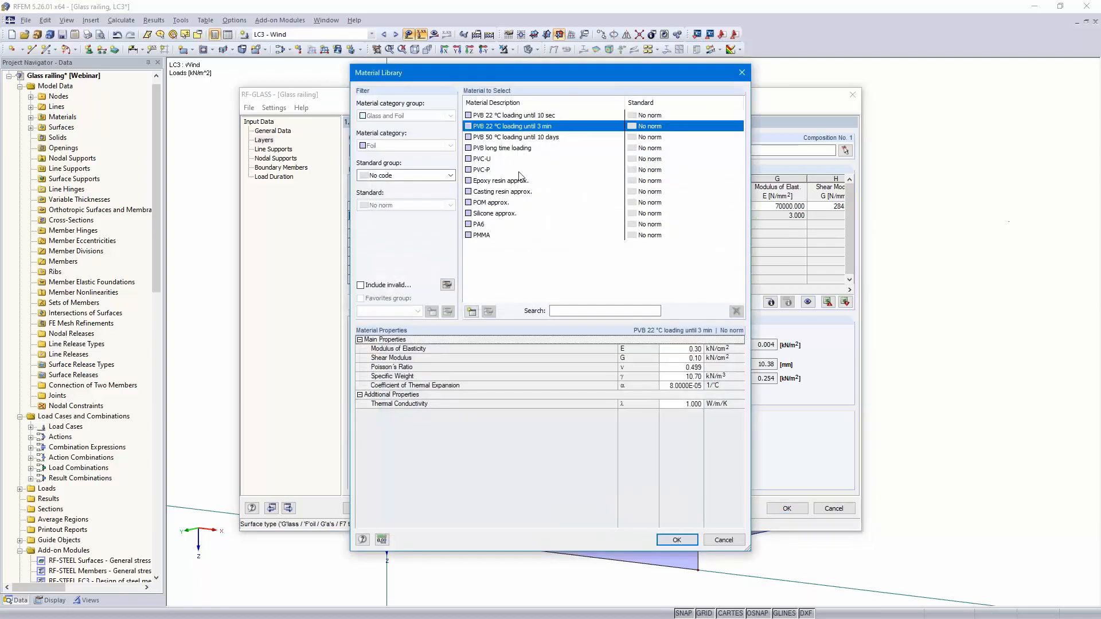
{"action": "left_click", "coordinate": [522, 149]}
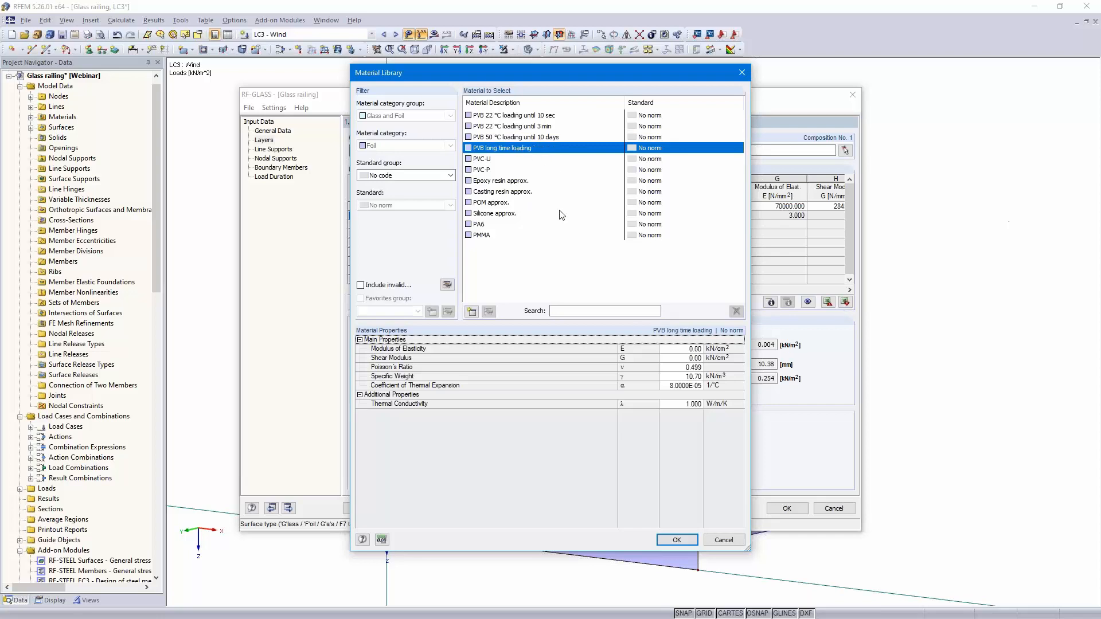
{"action": "left_click", "coordinate": [675, 541]}
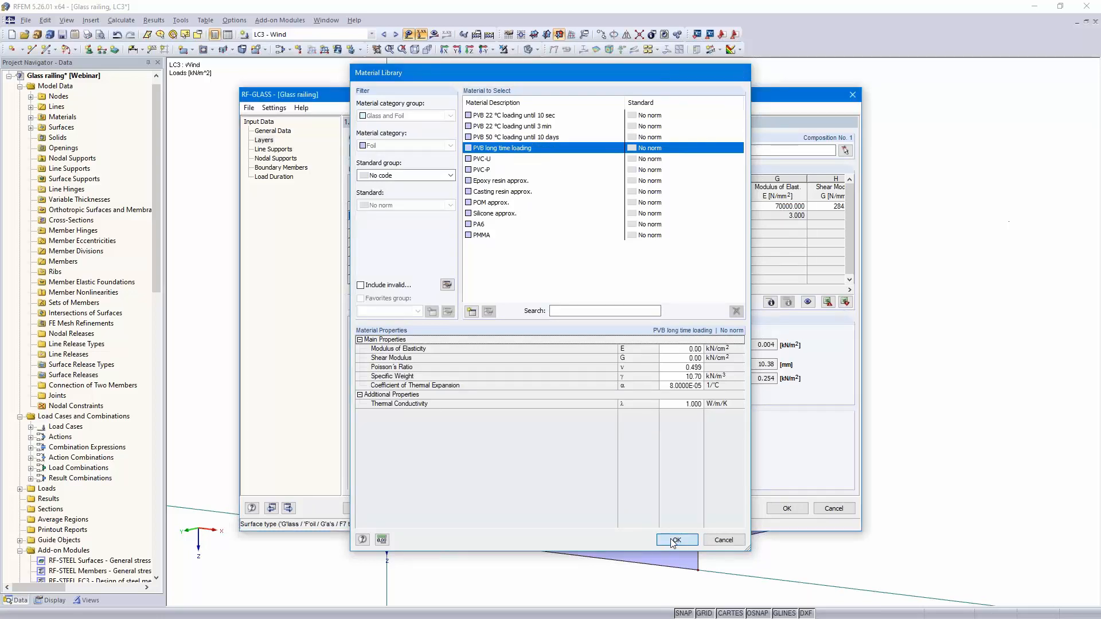
{"action": "left_click", "coordinate": [552, 216]}
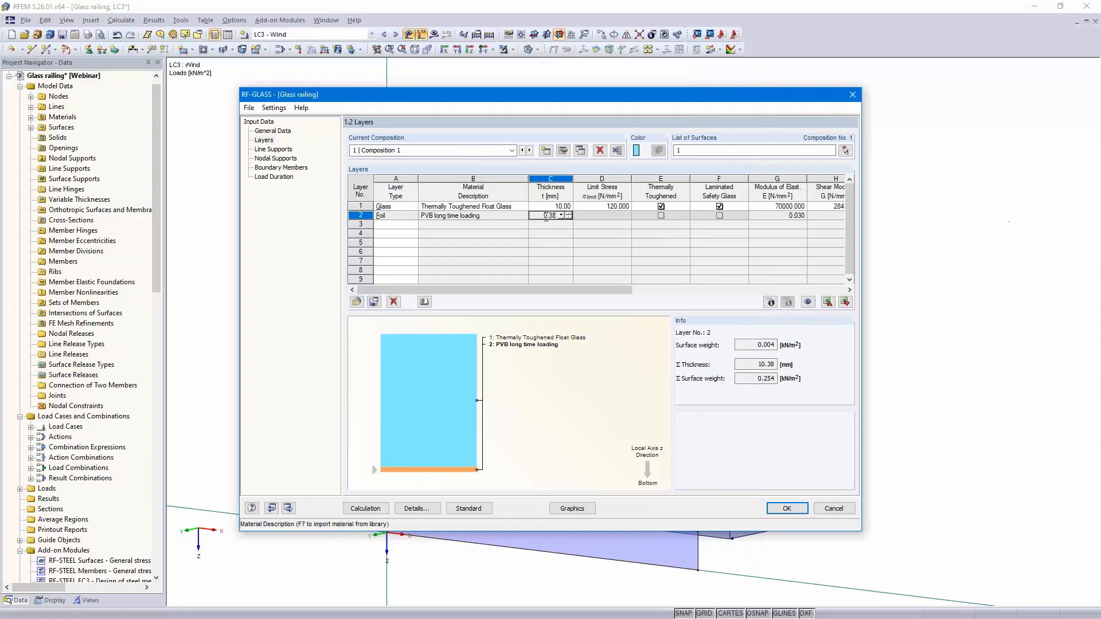
{"action": "type", "text": "1.52"}
{"action": "key", "text": "Return"}
Add a glass layer of 10 mm Thermally Toughened Float Glass as layer 3.
{"action": "left_click", "coordinate": [397, 226]}
{"action": "left_click", "coordinate": [414, 225]}
{"action": "left_click", "coordinate": [396, 233]}
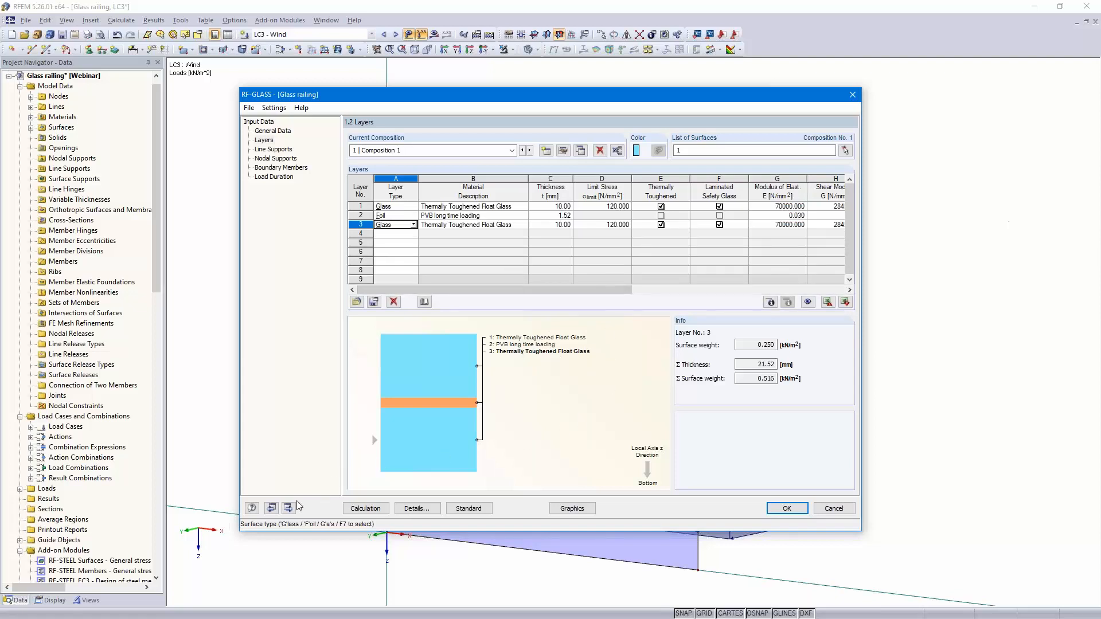
Turn off the consideration of coupling in the calculation details of Composition 1.
{"action": "left_click", "coordinate": [563, 151]}
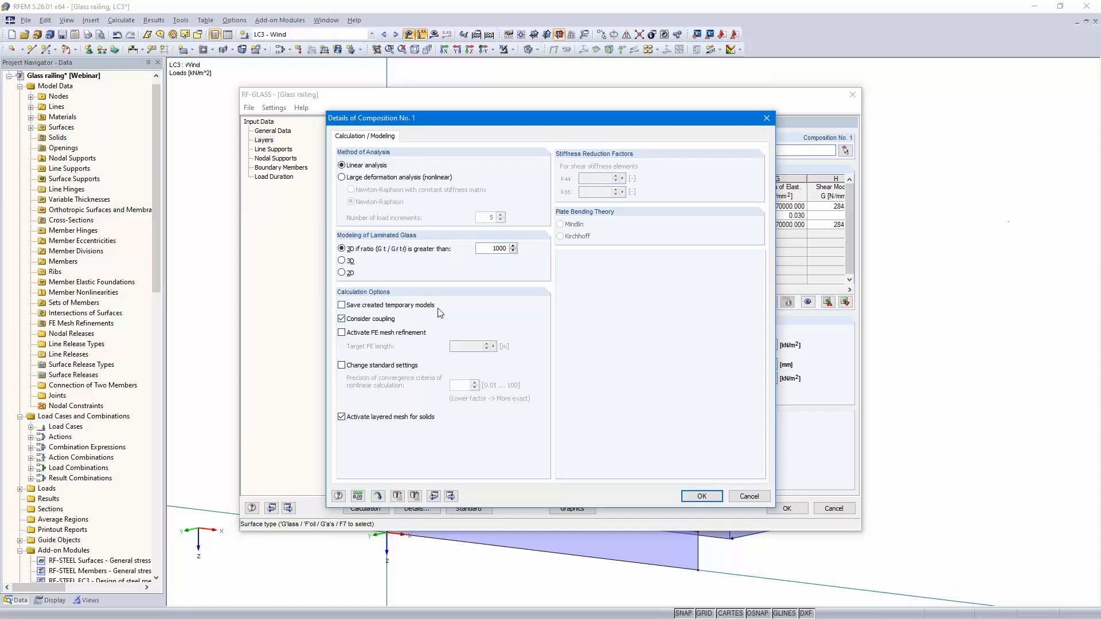
{"action": "left_click", "coordinate": [341, 320]}
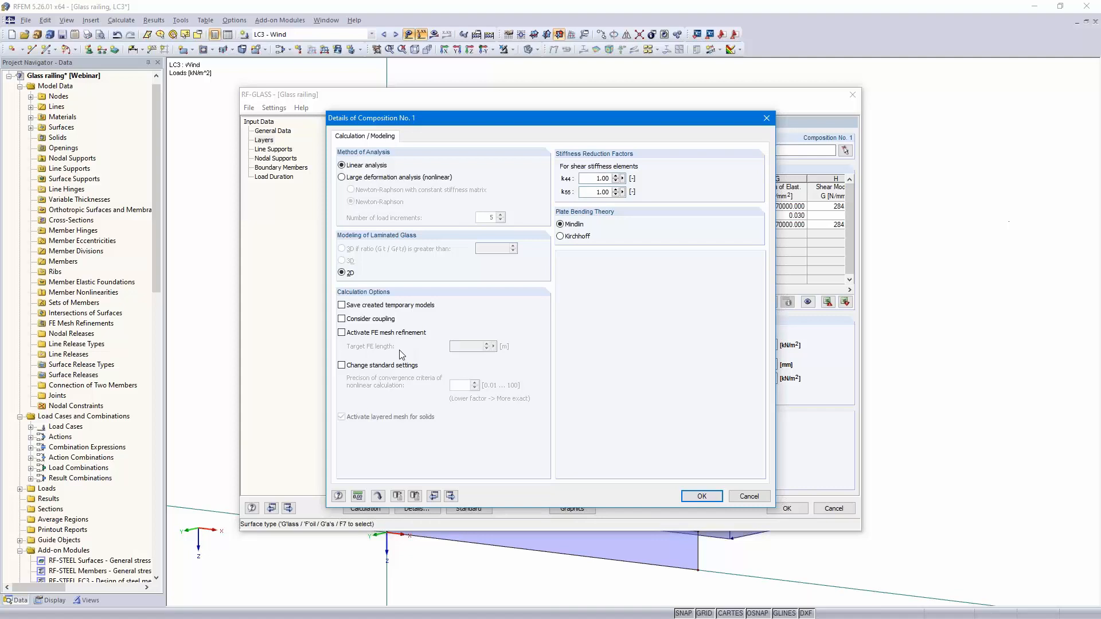
{"action": "left_click", "coordinate": [701, 496]}
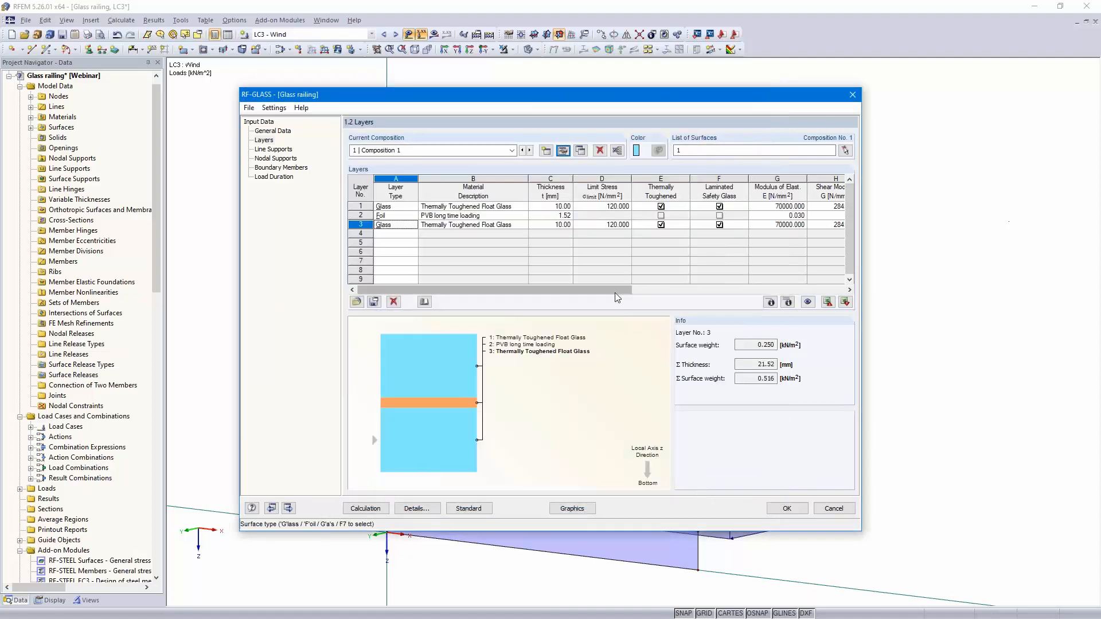
Activate FE mesh refinement for Composition 1 with a target FE length of 0.05 m.
{"action": "left_click", "coordinate": [563, 151]}
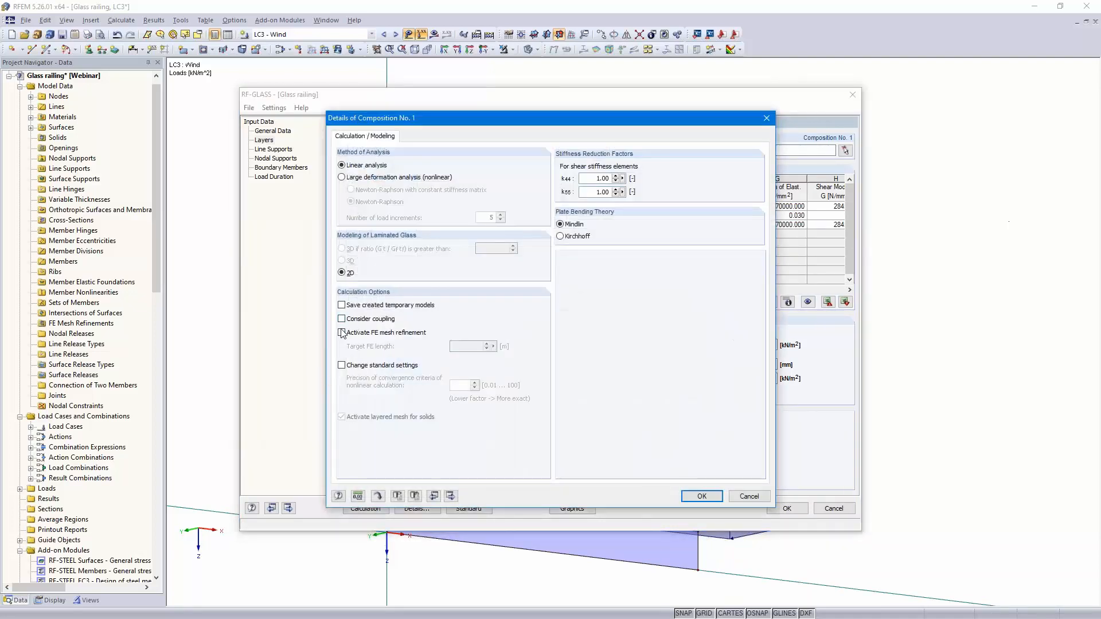
{"action": "left_click", "coordinate": [341, 333]}
{"action": "left_click_drag", "start_coordinate": [470, 346], "coordinate": [505, 346]}
{"action": "type", "text": "05"}
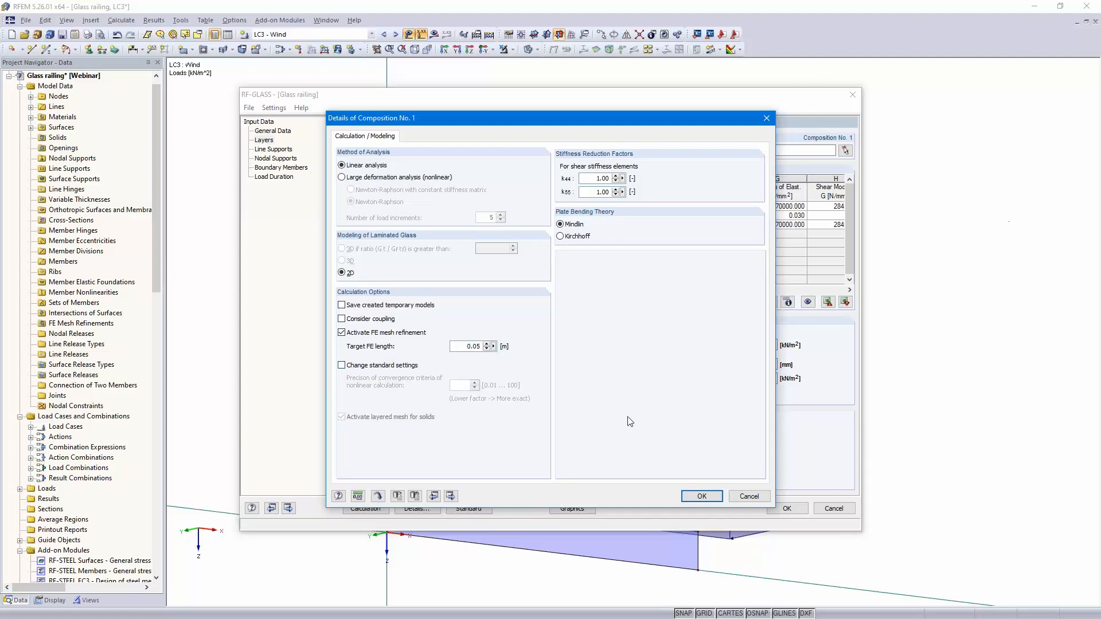
{"action": "left_click", "coordinate": [699, 497]}
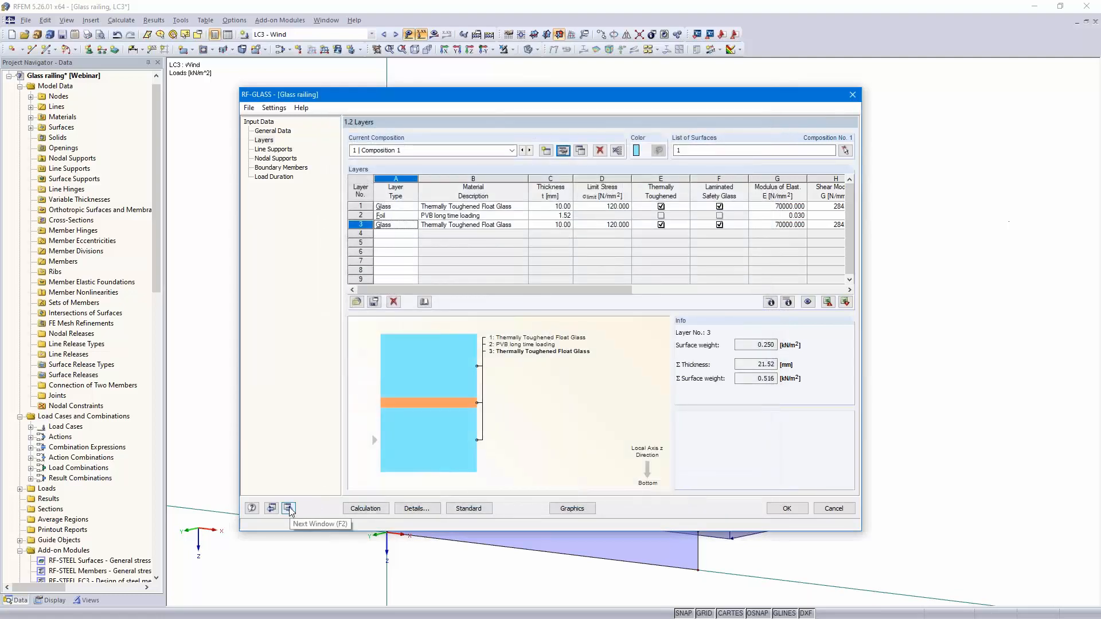
Add a user-defined line support for Composition 1 on line 1, the bottom edge of the glass panel.
{"action": "left_click", "coordinate": [289, 508]}
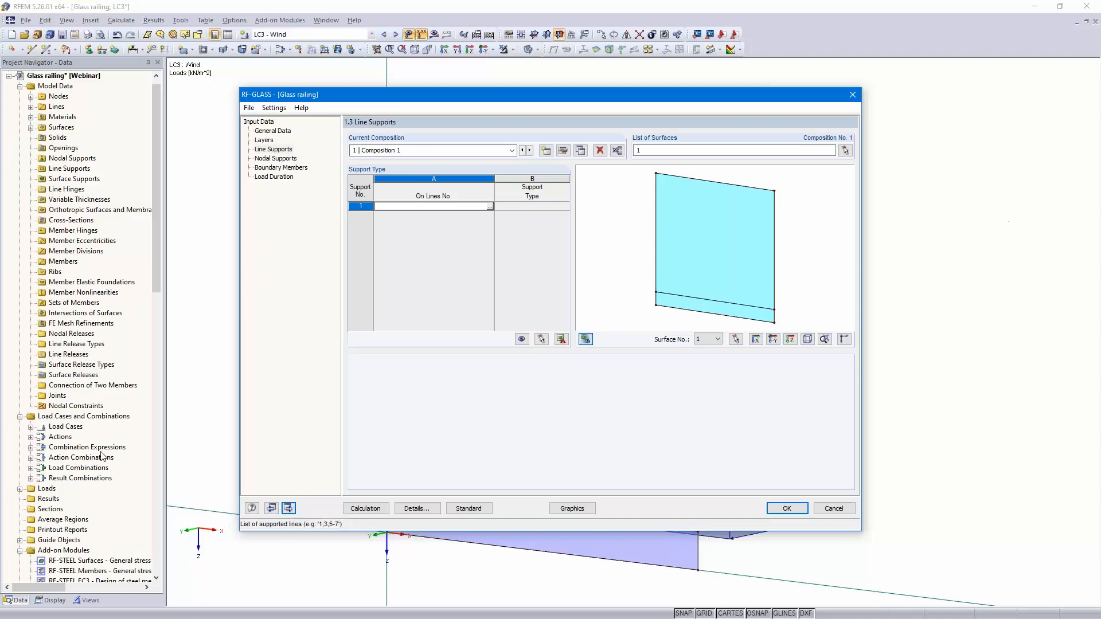
{"action": "left_click", "coordinate": [490, 207]}
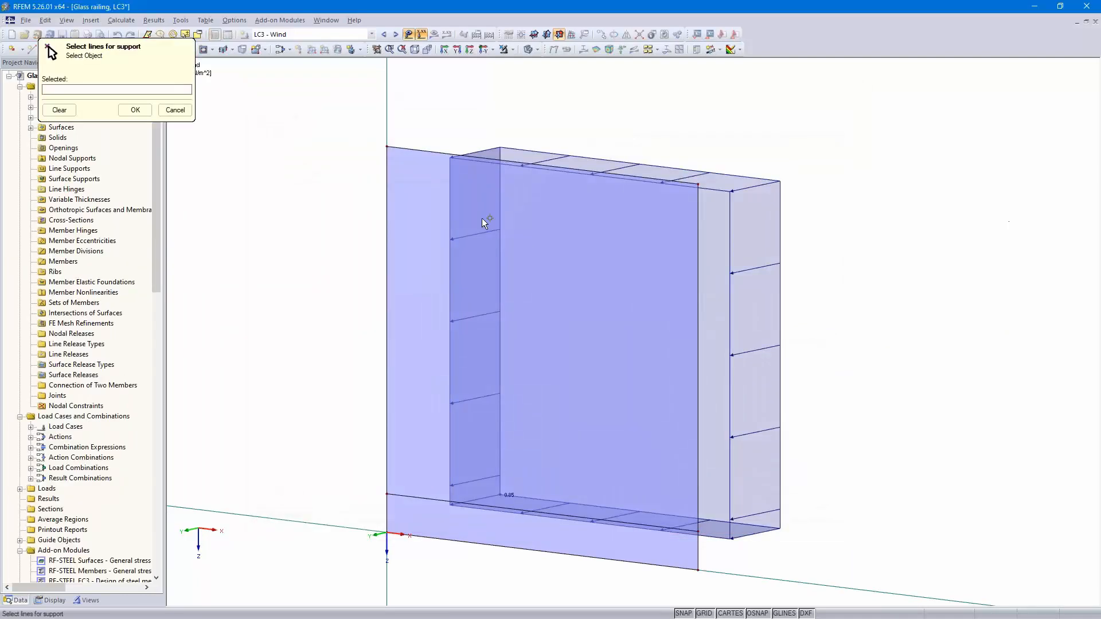
{"action": "left_click", "coordinate": [529, 550]}
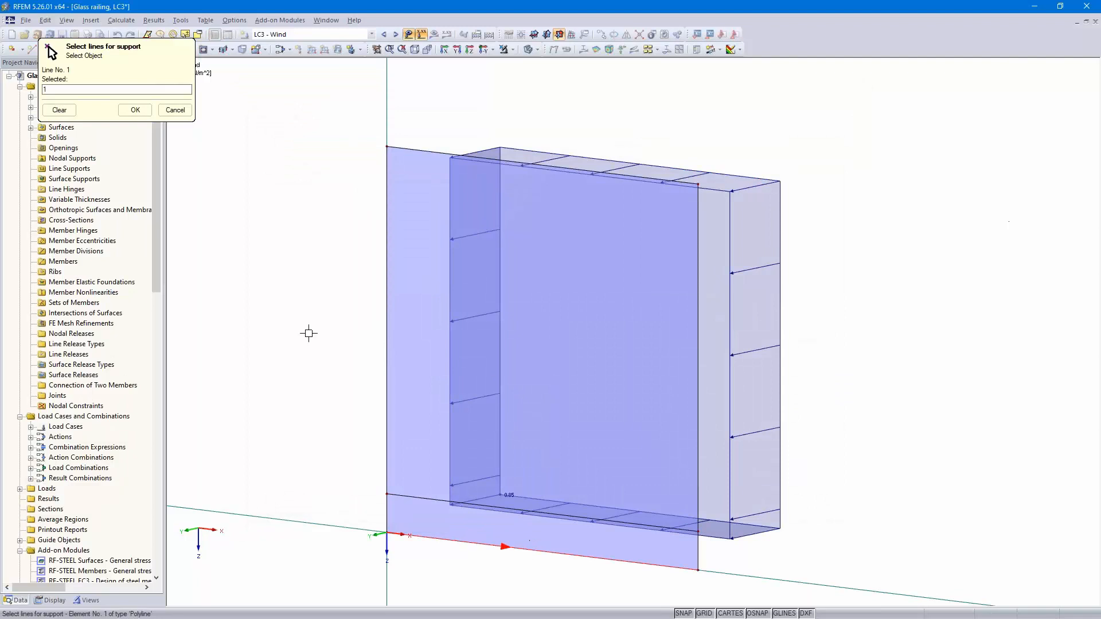
{"action": "left_click", "coordinate": [134, 111]}
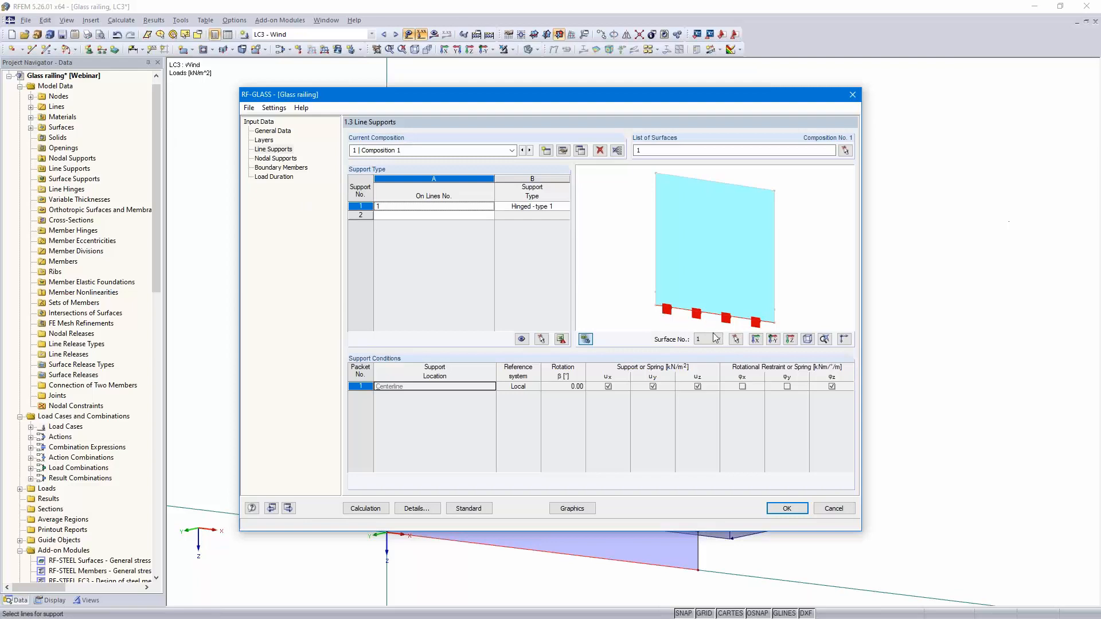
{"action": "left_click", "coordinate": [547, 207]}
{"action": "left_click", "coordinate": [566, 207]}
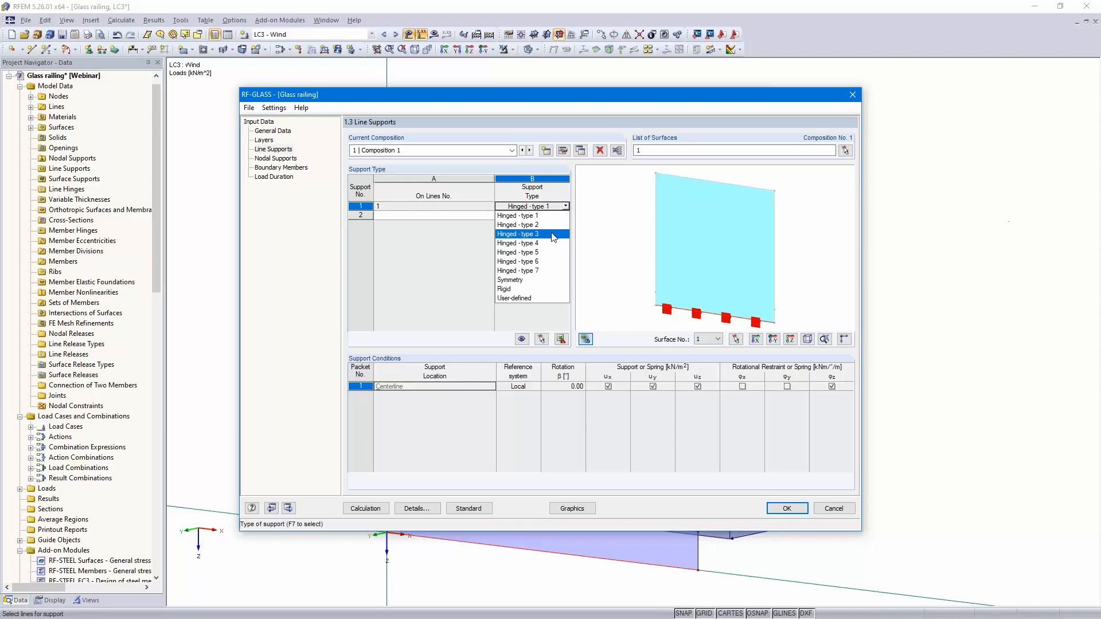
{"action": "left_click", "coordinate": [549, 299]}
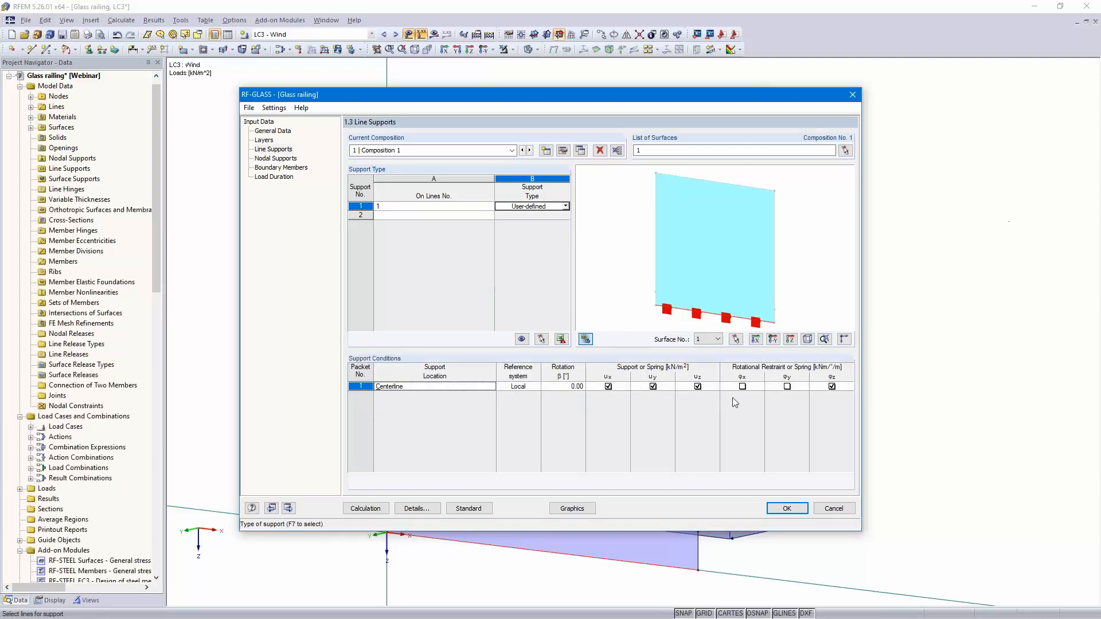
Release the φz rotational restraint of the bottom-edge support and set its ux spring constant to 10000 kN/m².
{"action": "left_click", "coordinate": [832, 387]}
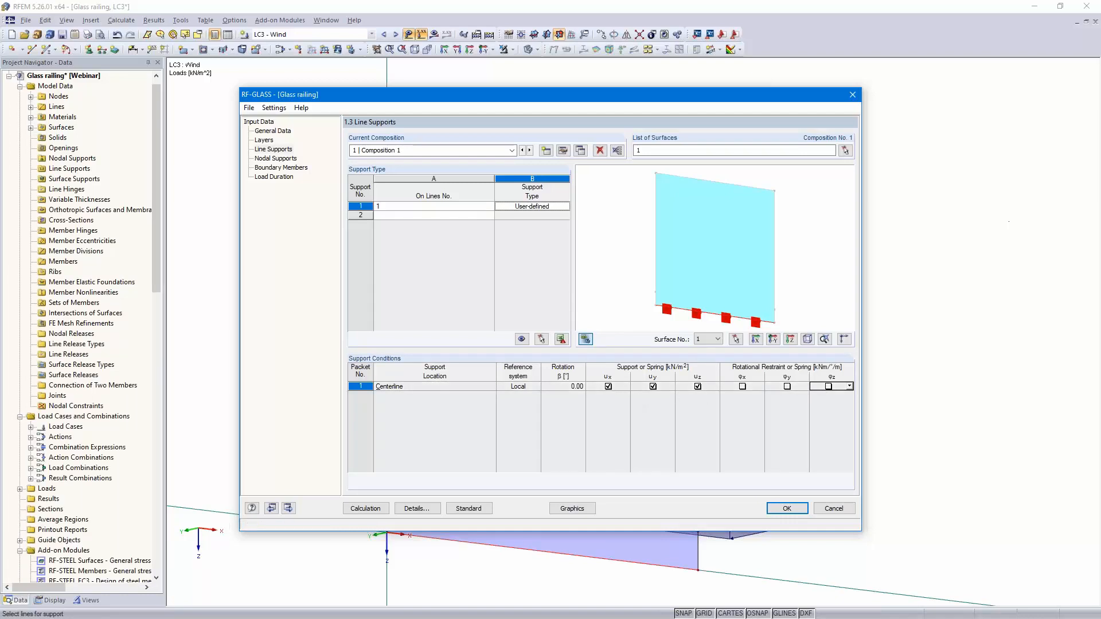
{"action": "left_click", "coordinate": [608, 386]}
{"action": "left_click", "coordinate": [626, 386]}
{"action": "left_click", "coordinate": [616, 417]}
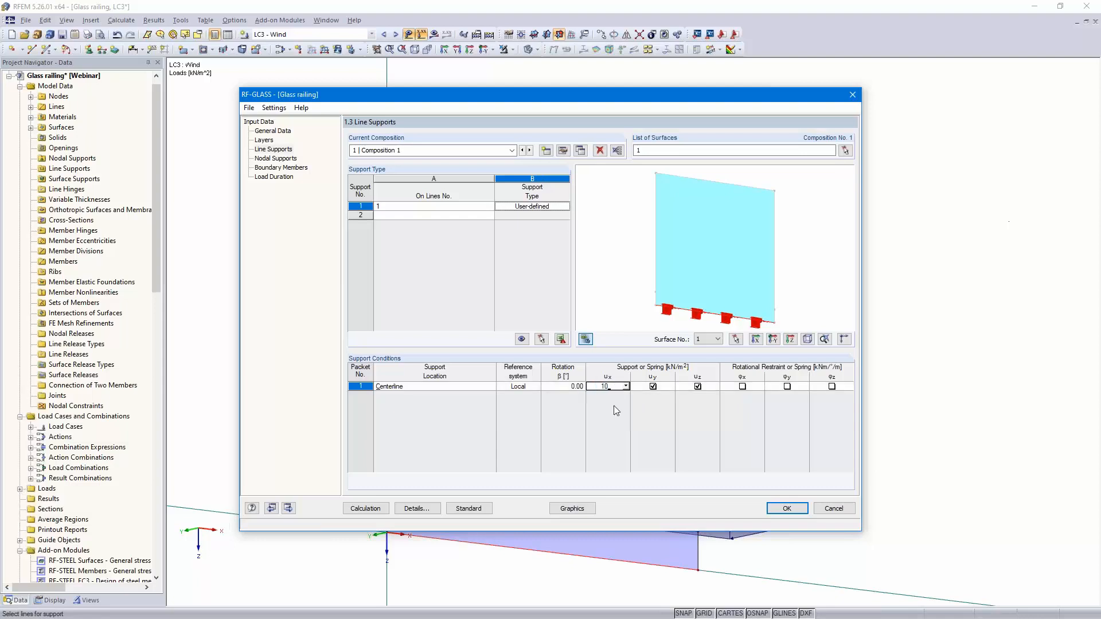
{"action": "type", "text": "10000"}
Set the uy and uz supports of the bottom edge to spring constants of 10000 kN/m².
{"action": "left_click", "coordinate": [664, 389]}
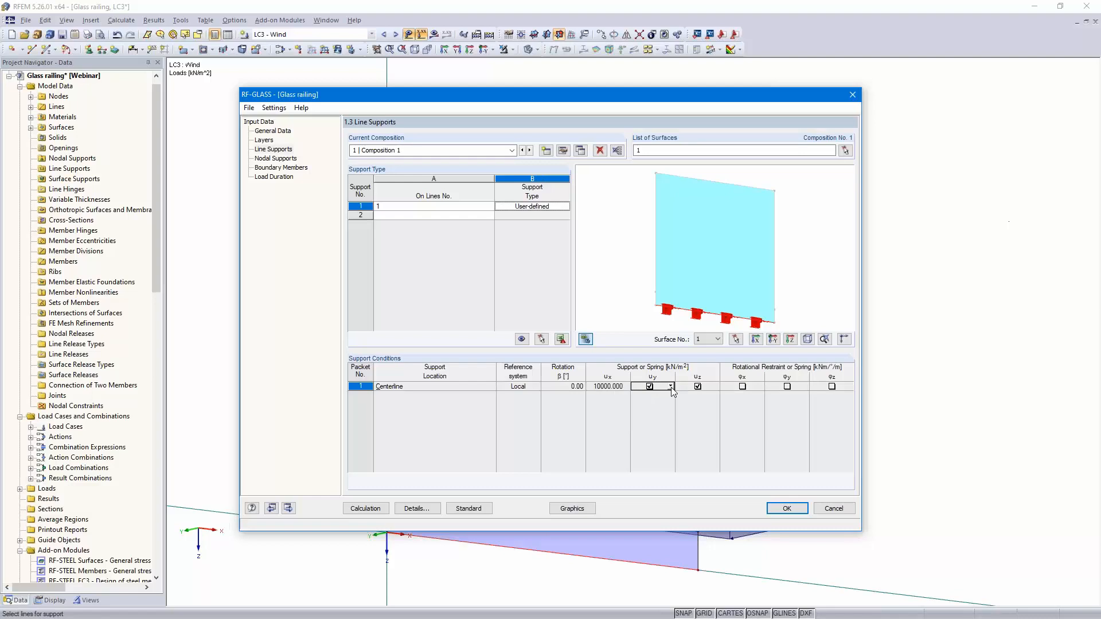
{"action": "left_click", "coordinate": [671, 387]}
{"action": "left_click", "coordinate": [660, 412]}
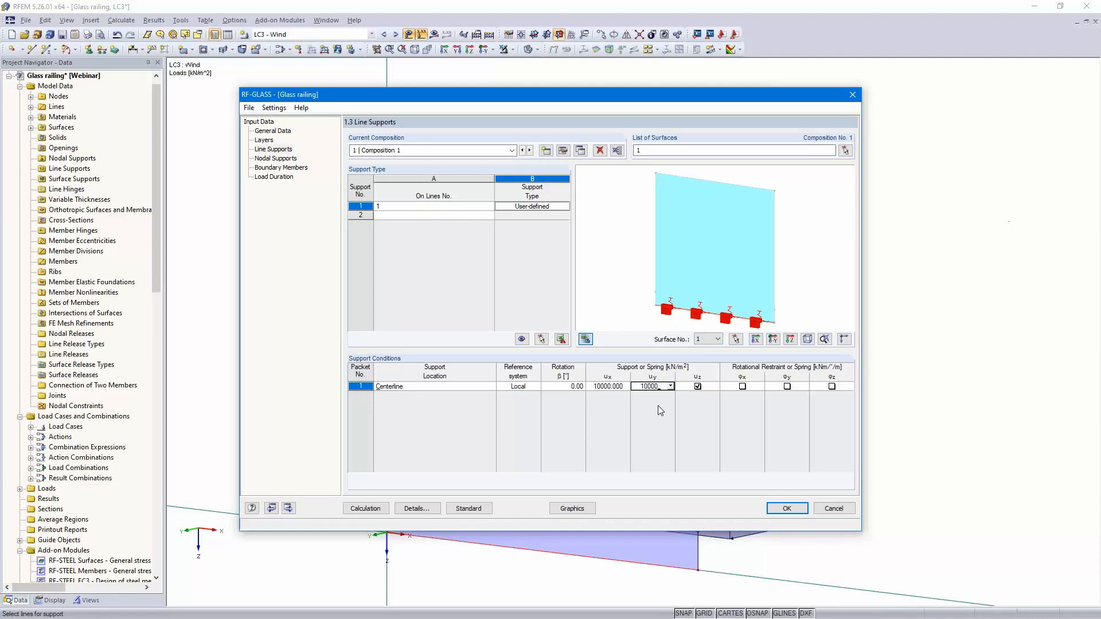
{"action": "left_click", "coordinate": [706, 388]}
{"action": "left_click", "coordinate": [715, 386]}
{"action": "left_click", "coordinate": [698, 414]}
{"action": "type", "text": "10000"}
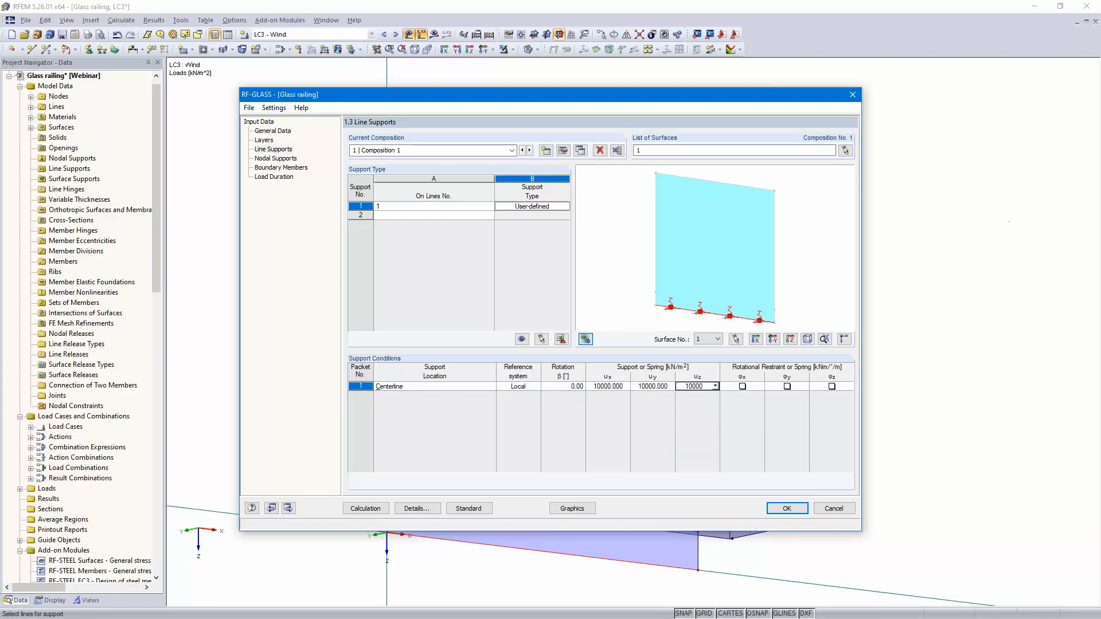
{"action": "left_click", "coordinate": [625, 387]}
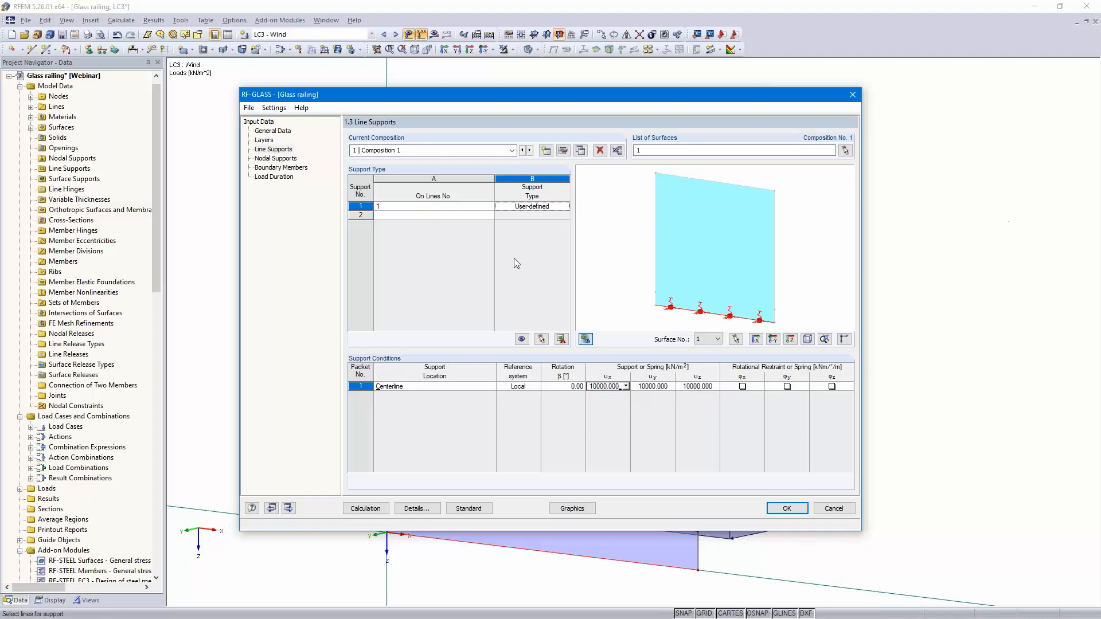
Add a second user-defined line support on line 5, just above the panel's bottom edge.
{"action": "left_click", "coordinate": [474, 216]}
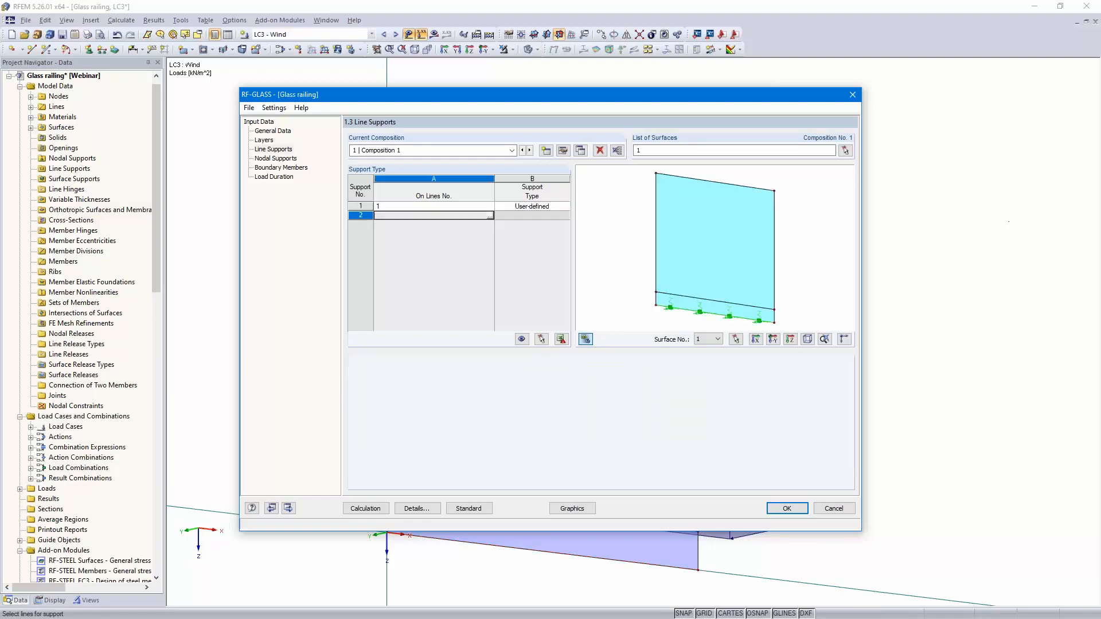
{"action": "left_click", "coordinate": [492, 215]}
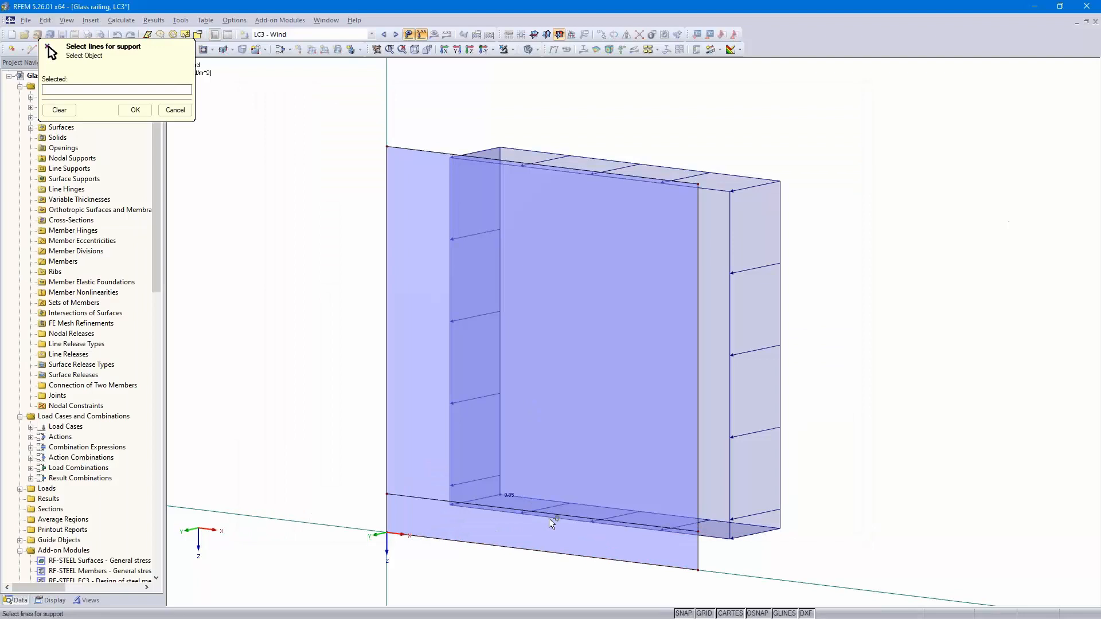
{"action": "left_click", "coordinate": [550, 516]}
{"action": "left_click", "coordinate": [135, 110]}
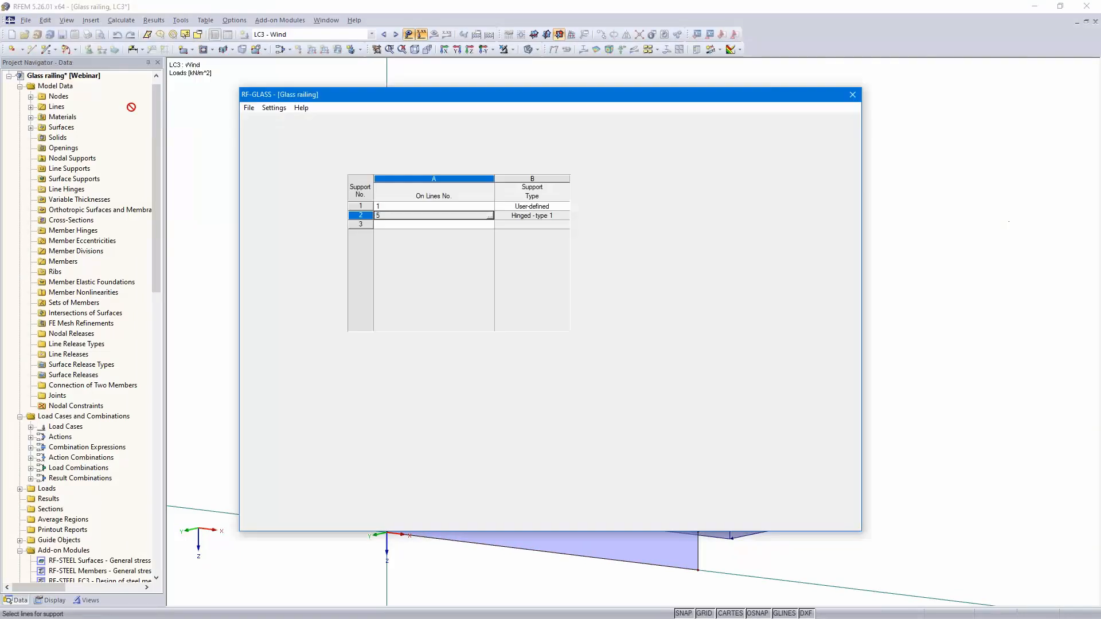
{"action": "left_click", "coordinate": [555, 215]}
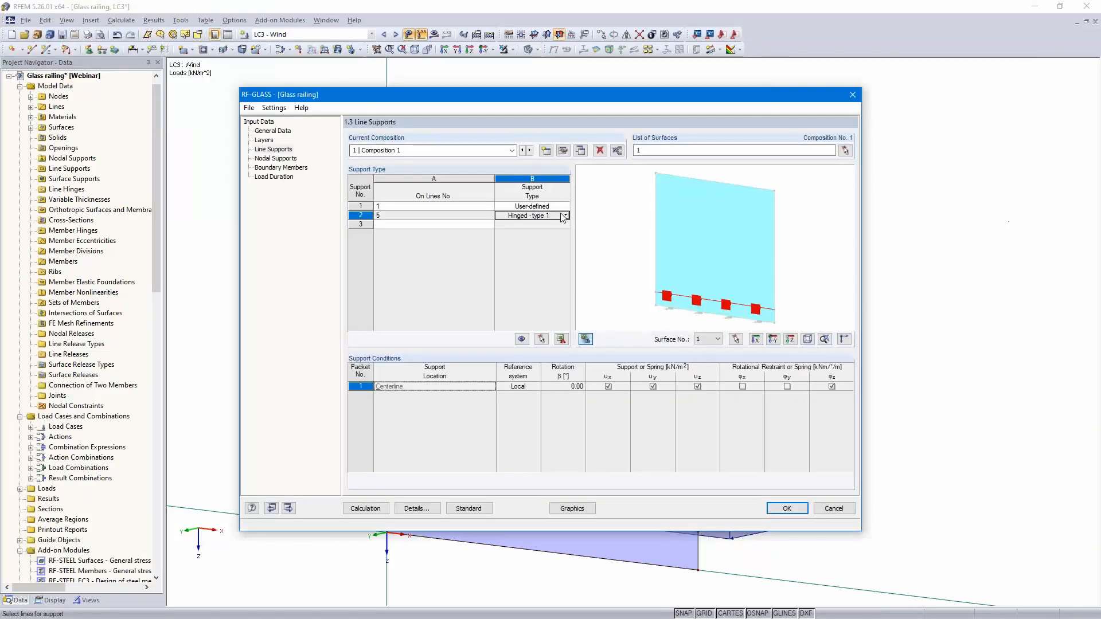
{"action": "left_click", "coordinate": [566, 215]}
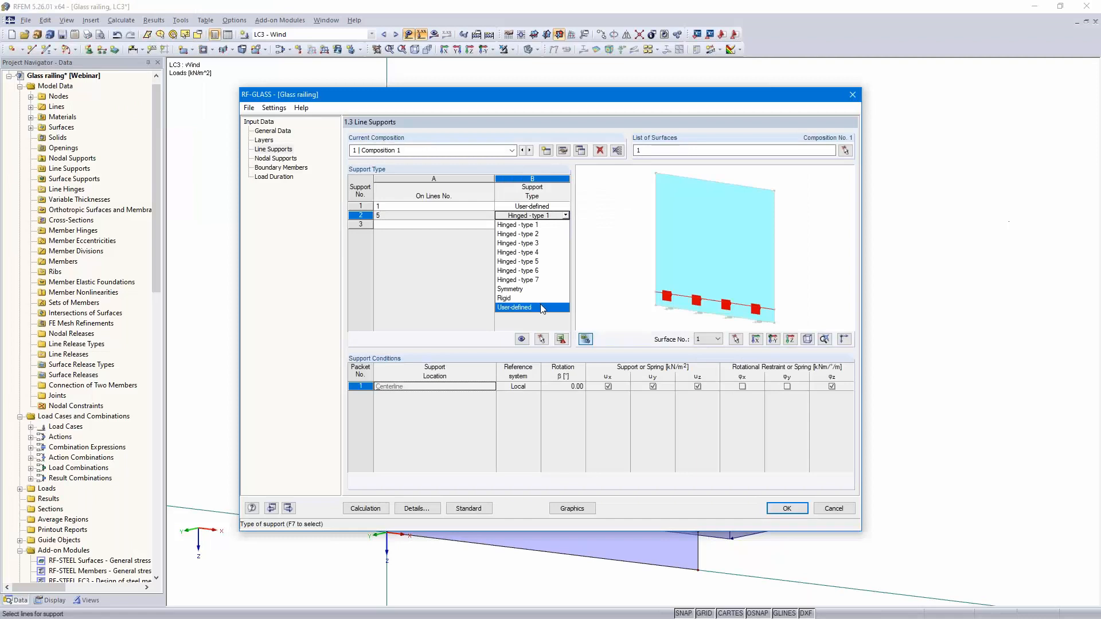
{"action": "left_click", "coordinate": [542, 308]}
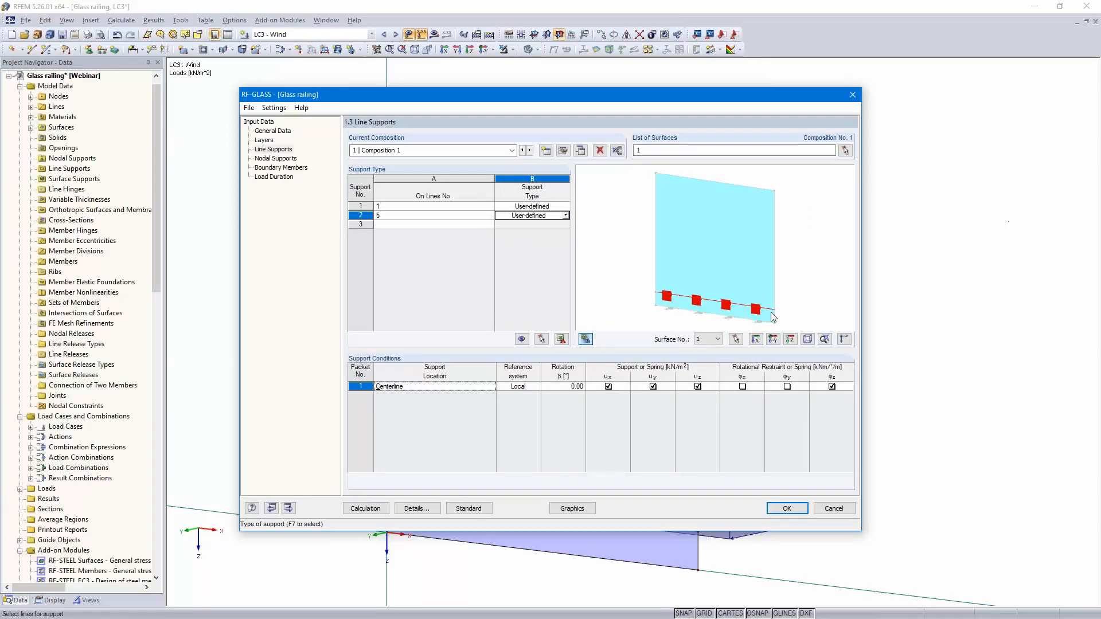
Show the local axis system in the preview and release ux, uy and φz for the support on line 5.
{"action": "scroll", "coordinate": [792, 313], "scroll_direction": "up", "scroll_amount": 1}
{"action": "scroll", "coordinate": [792, 313], "scroll_direction": "up", "scroll_amount": 2}
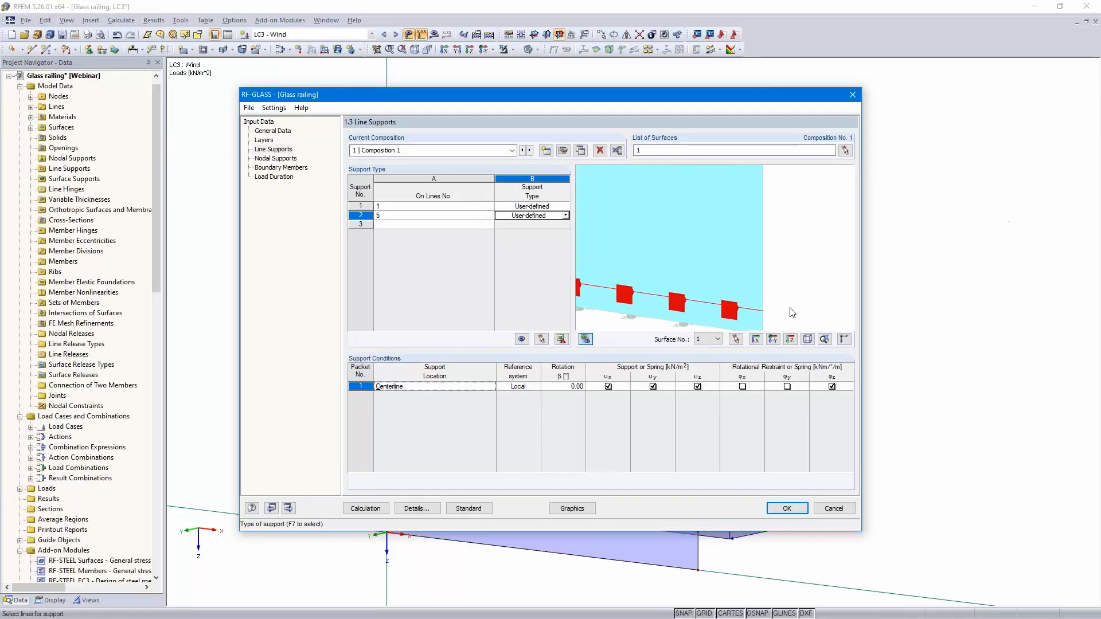
{"action": "left_click", "coordinate": [845, 340]}
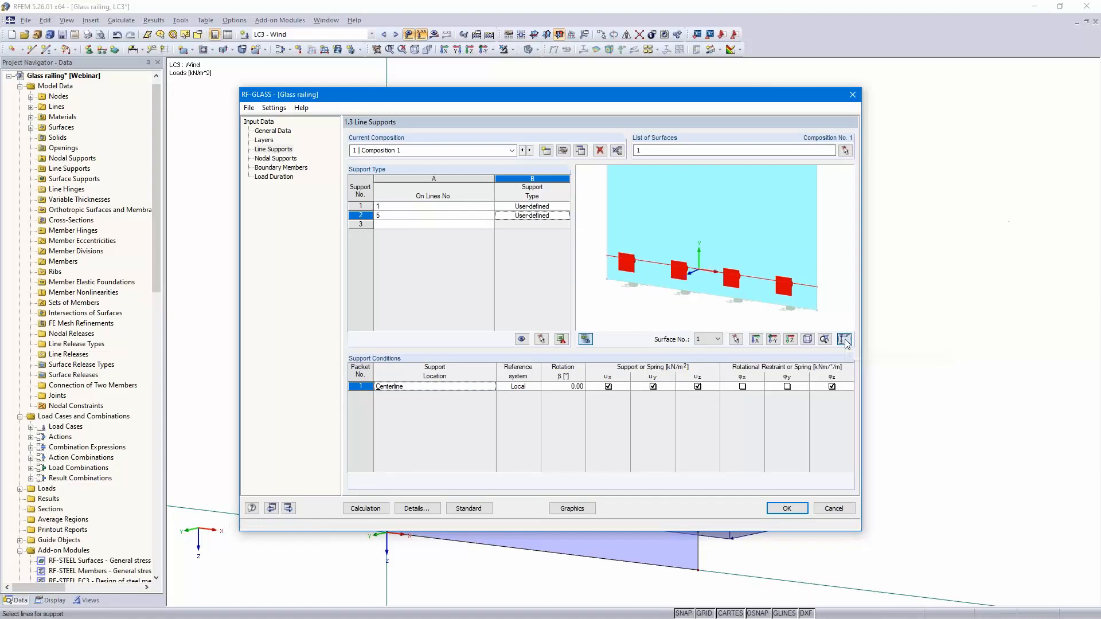
{"action": "scroll", "coordinate": [717, 273], "scroll_direction": "up", "scroll_amount": 3}
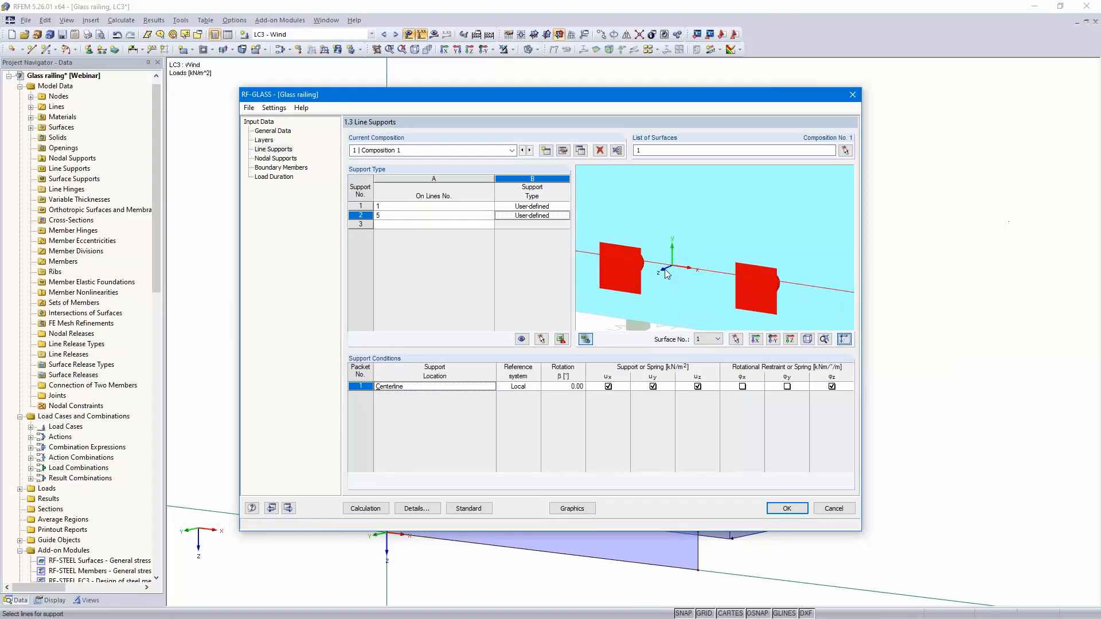
{"action": "left_click", "coordinate": [609, 386]}
{"action": "left_click", "coordinate": [651, 387]}
{"action": "left_click", "coordinate": [830, 387]}
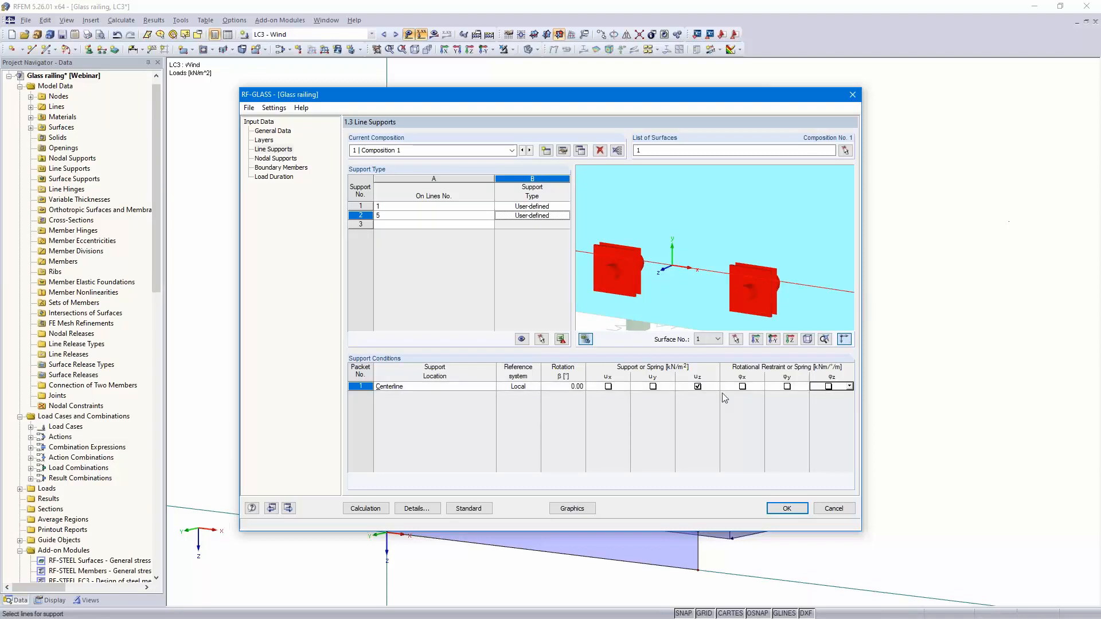
Set the uz support on line 5 to a spring constant of 10000 kN/m².
{"action": "left_click", "coordinate": [711, 386]}
{"action": "left_click", "coordinate": [716, 386]}
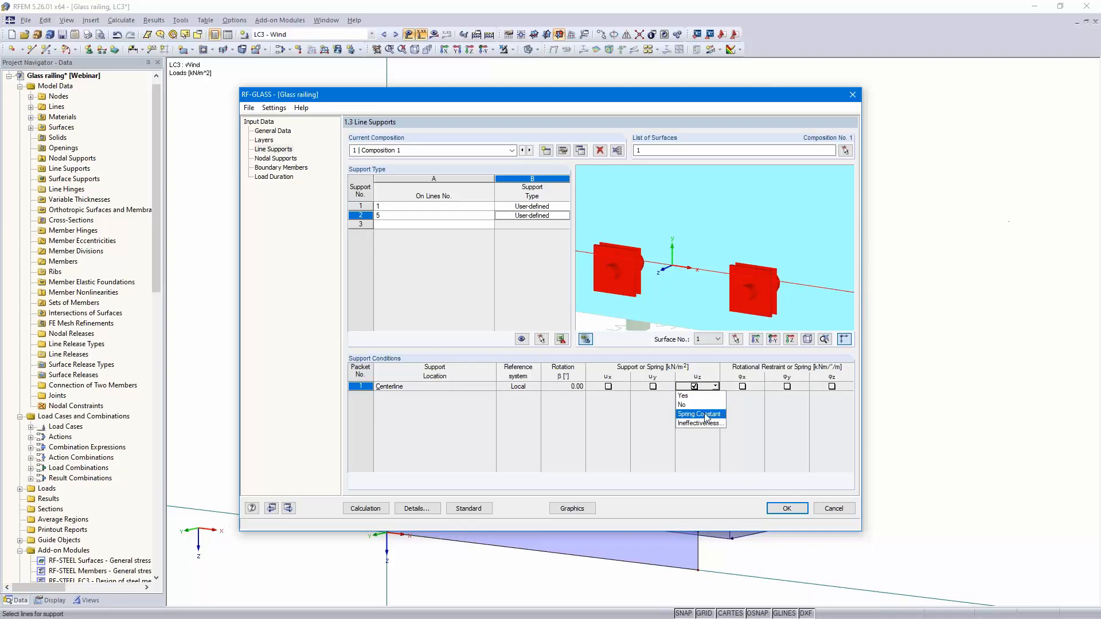
{"action": "left_click", "coordinate": [697, 410]}
{"action": "type", "text": "10000"}
{"action": "key", "text": "Tab"}
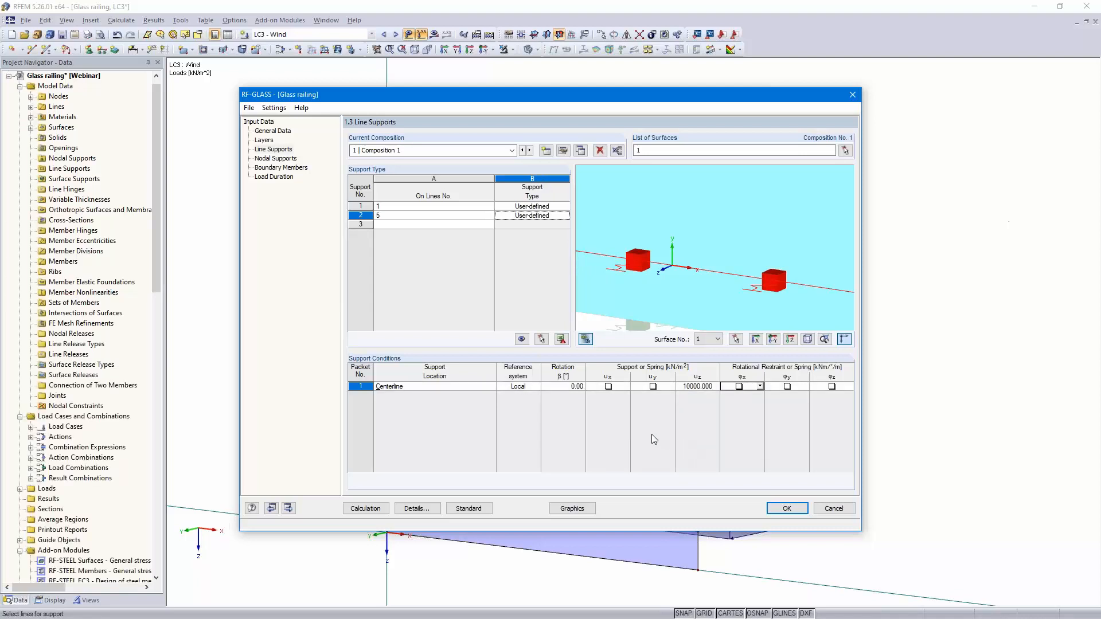
Leave nodal supports and boundary members empty, review the load duration classes, and run the glass design calculation.
{"action": "left_click", "coordinate": [288, 508]}
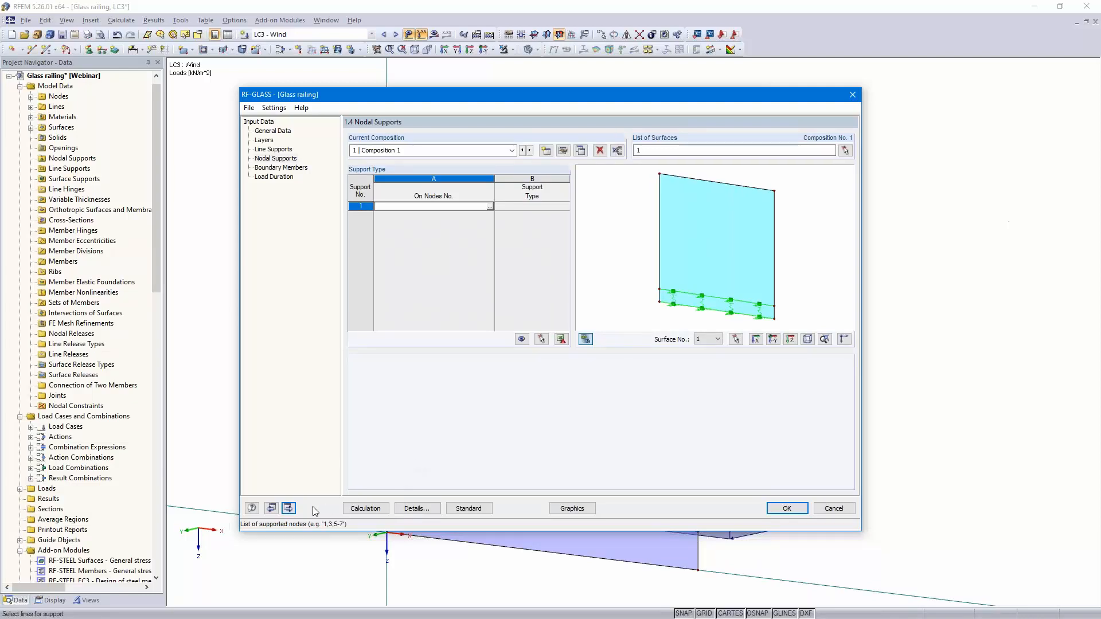
{"action": "left_click", "coordinate": [289, 508]}
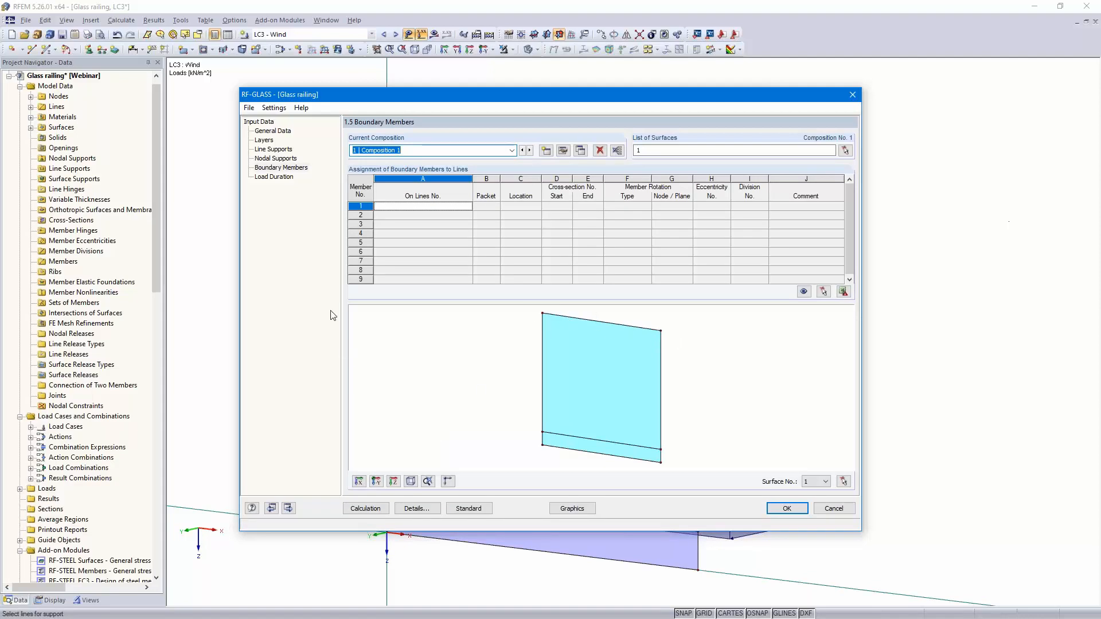
{"action": "left_click", "coordinate": [289, 509]}
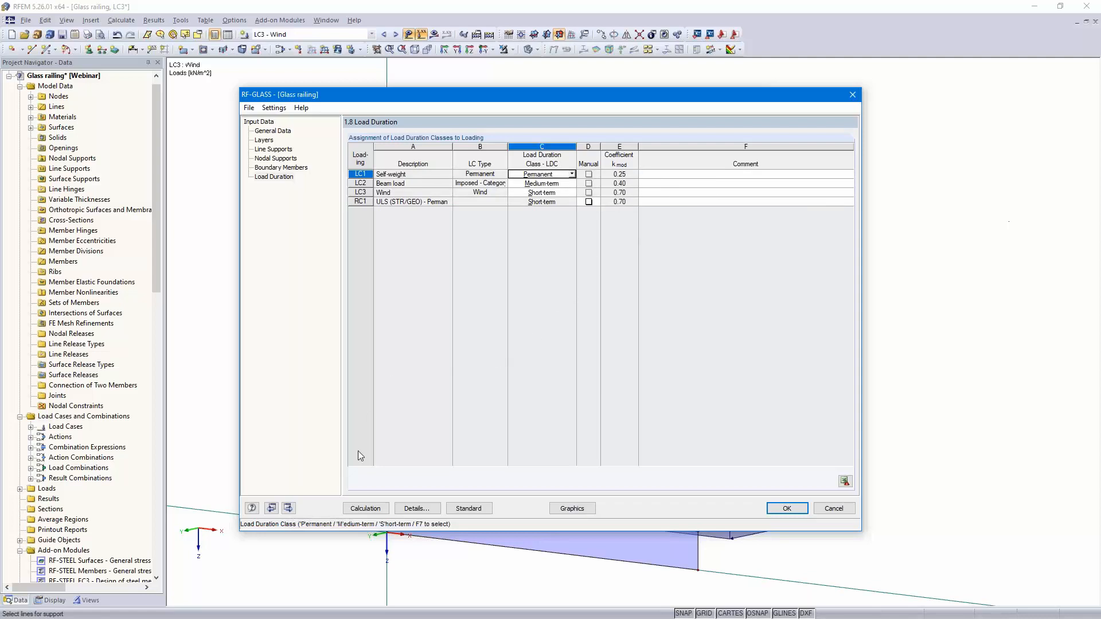
{"action": "left_click", "coordinate": [366, 509]}
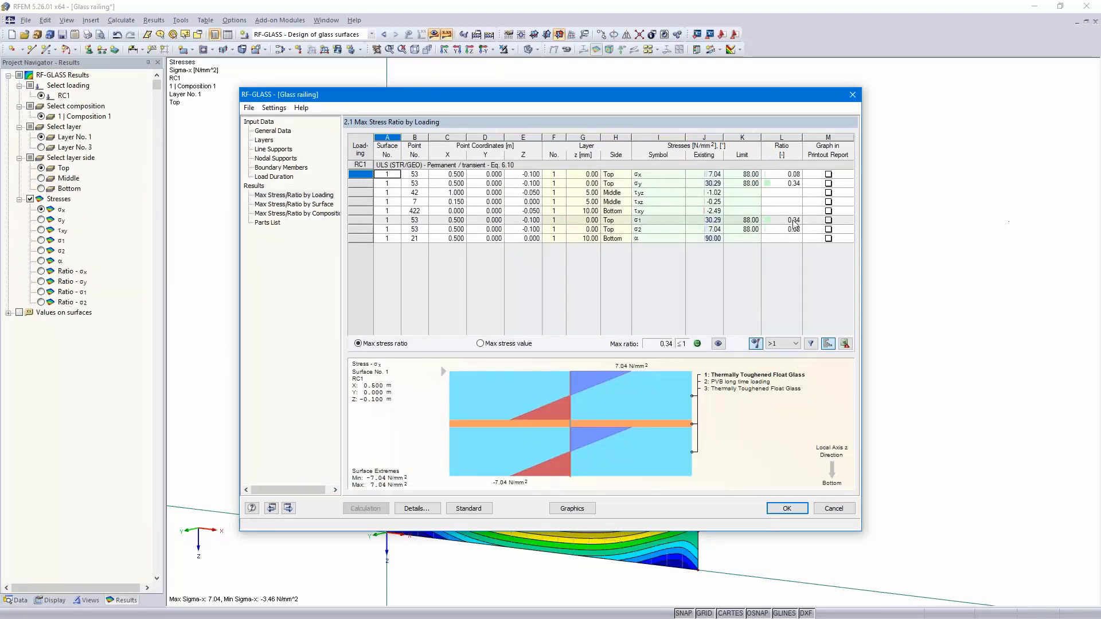
Display the Sigma-y stress ratio of the glass panel graphically in the model and inspect its distribution.
{"action": "left_click", "coordinate": [794, 183]}
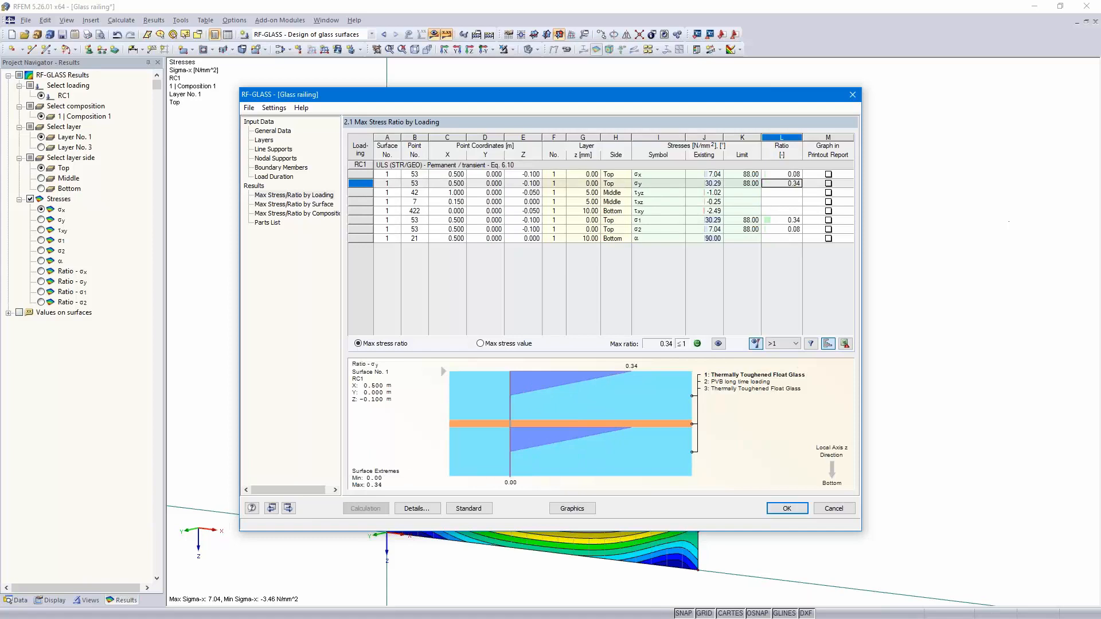
{"action": "left_click", "coordinate": [789, 511]}
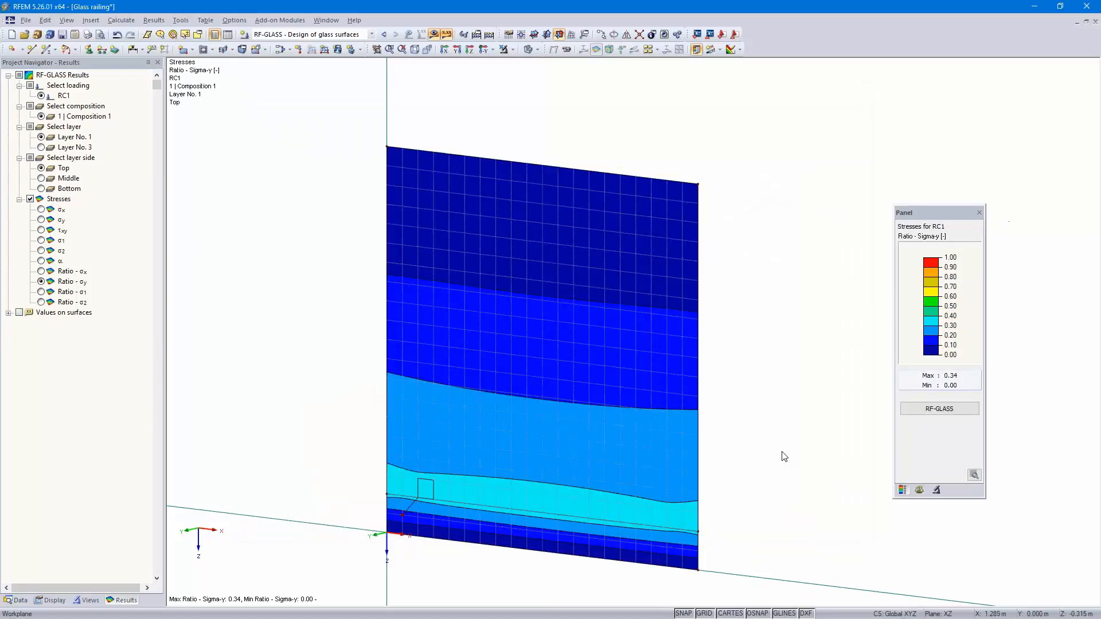
{"action": "middle_click_drag", "start_coordinate": [783, 455], "coordinate": [768, 415]}
{"action": "middle_click_drag", "start_coordinate": [767, 416], "coordinate": [781, 435]}
{"action": "scroll", "coordinate": [774, 528], "scroll_direction": "down", "scroll_amount": 1}
{"action": "scroll", "coordinate": [769, 508], "scroll_direction": "up", "scroll_amount": 1}
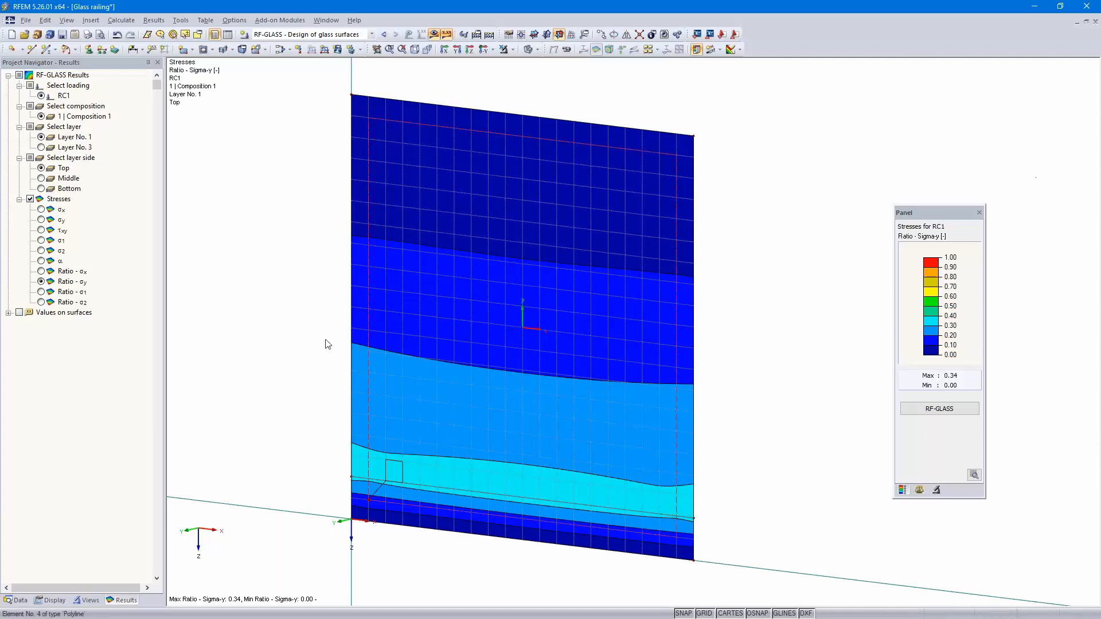
Print the current stress ratio graphic into a new printout report using the "Input data and reduced results" template.
{"action": "left_click", "coordinate": [88, 34]}
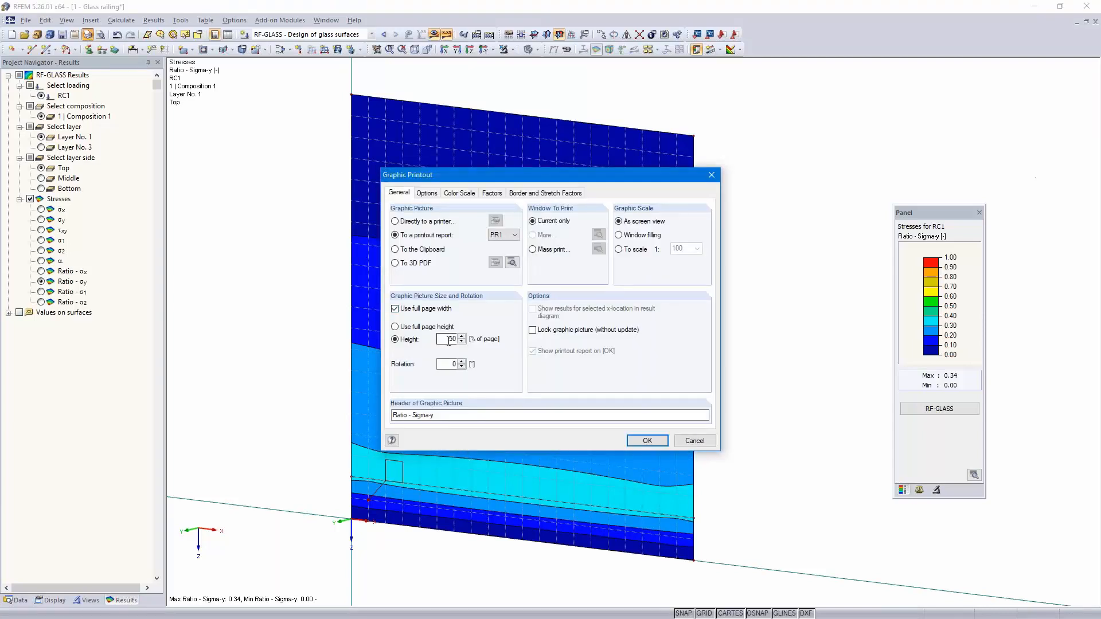
{"action": "left_click", "coordinate": [647, 441]}
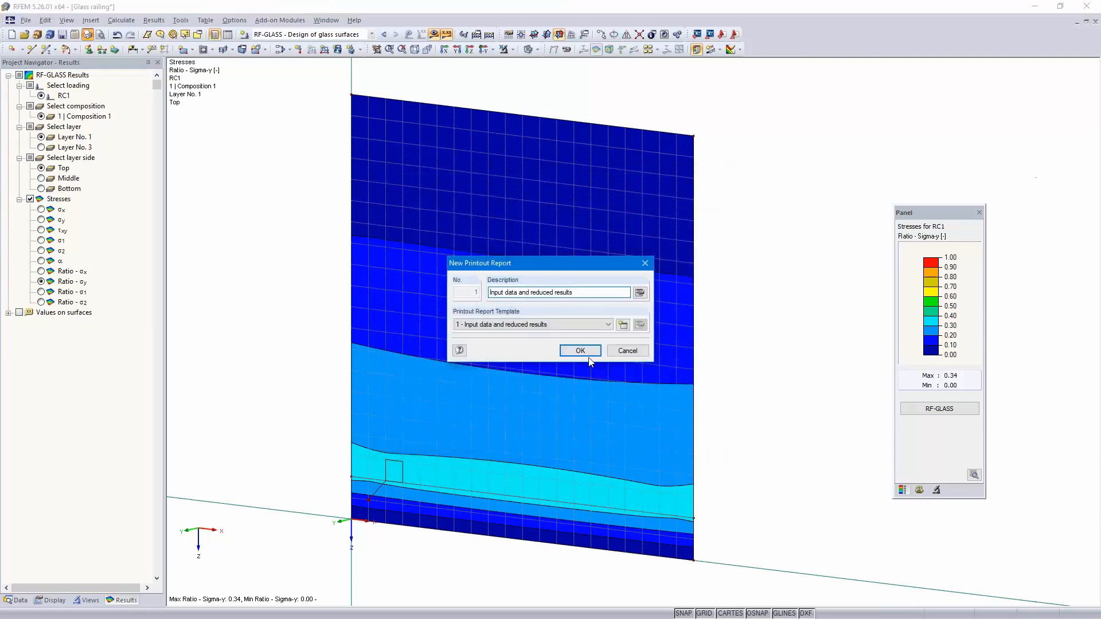
{"action": "left_click", "coordinate": [576, 351]}
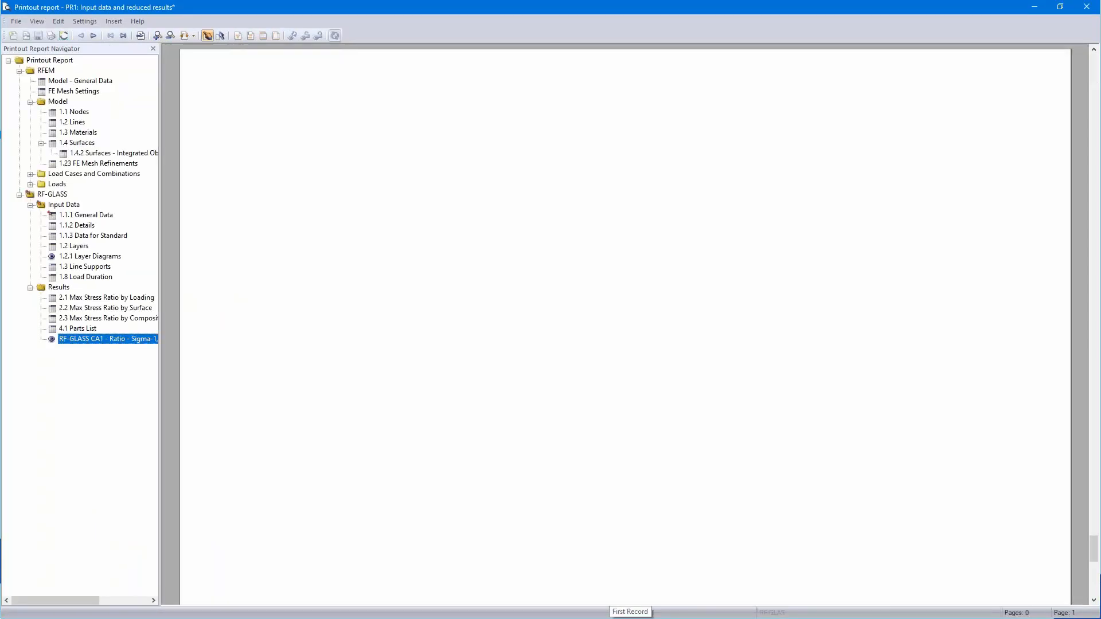
{"action": "scroll", "coordinate": [565, 352], "scroll_direction": "down", "scroll_amount": 3}
{"action": "scroll", "coordinate": [547, 276], "scroll_direction": "up", "scroll_amount": 2}
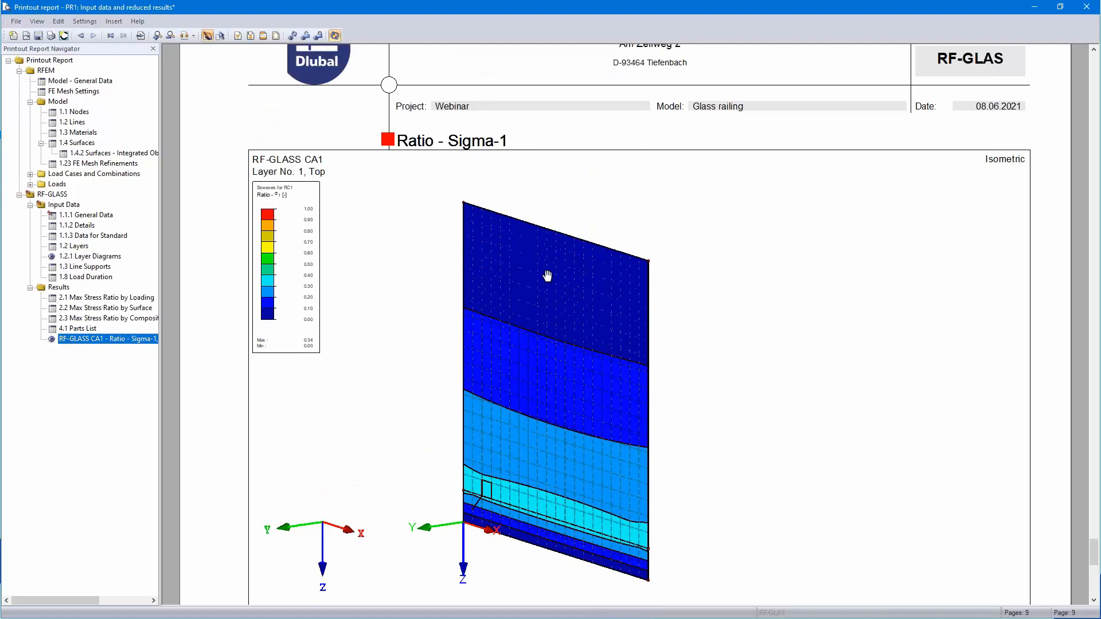
Examine the RF-GLASS input data in the printout report, from general data and standard factors through layers and line supports to load duration.
{"action": "left_click", "coordinate": [86, 215]}
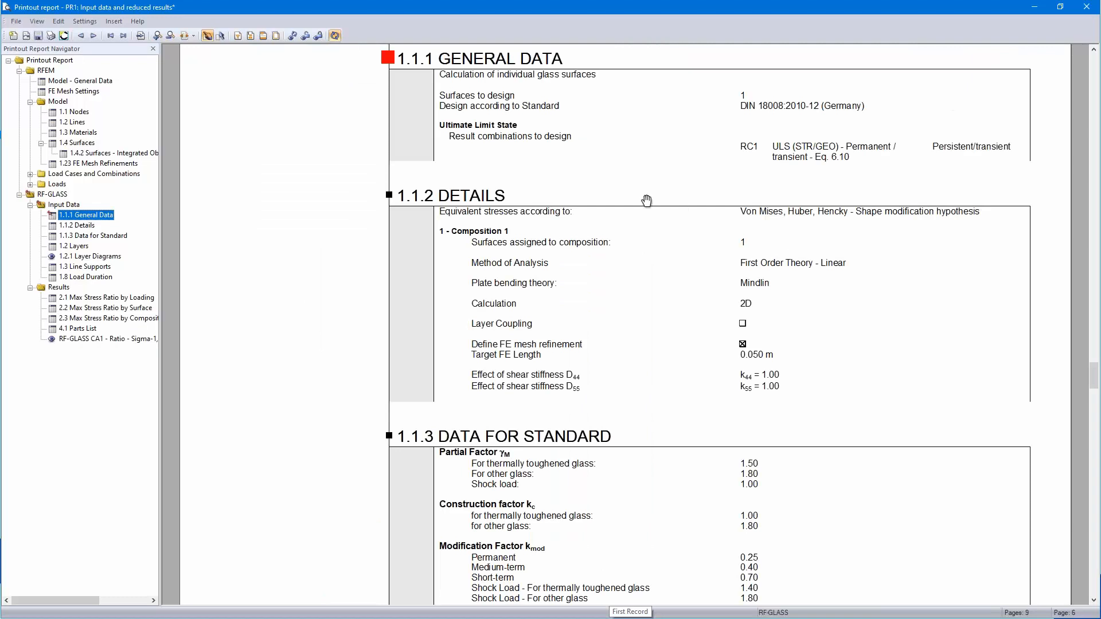
{"action": "left_click_drag", "start_coordinate": [848, 165], "coordinate": [849, 195]}
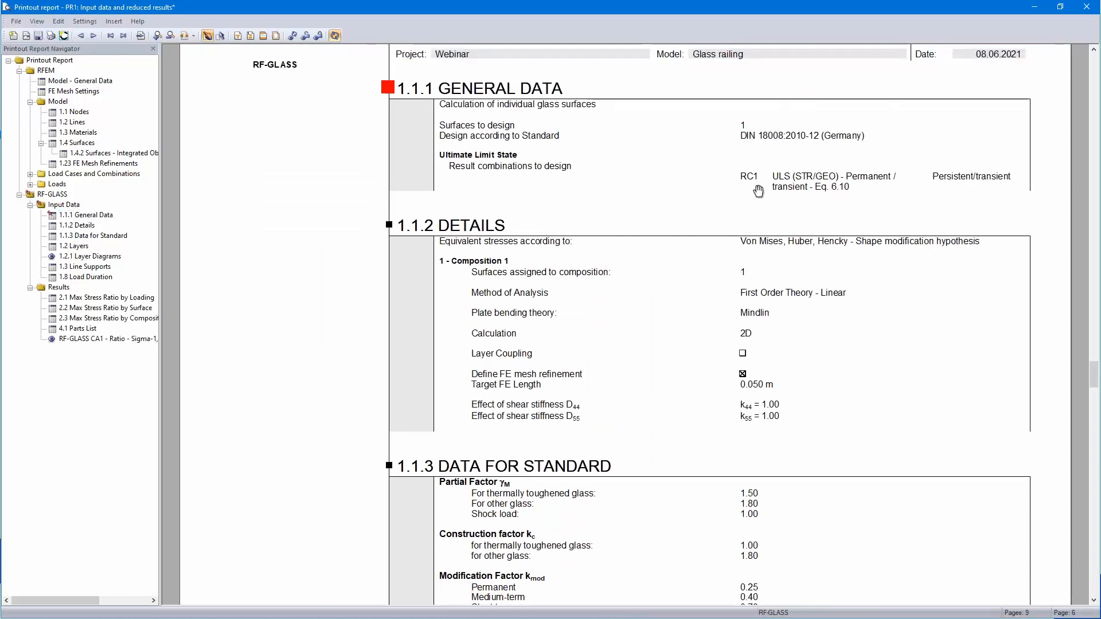
{"action": "scroll", "coordinate": [760, 188], "scroll_direction": "down", "scroll_amount": 3}
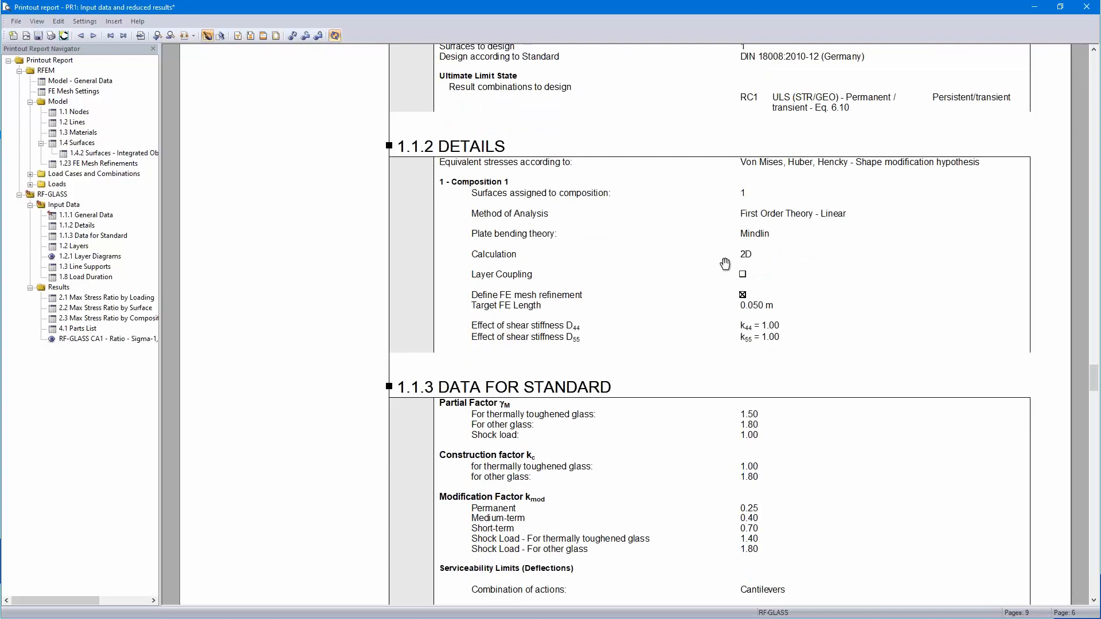
{"action": "scroll", "coordinate": [725, 263], "scroll_direction": "down", "scroll_amount": 7}
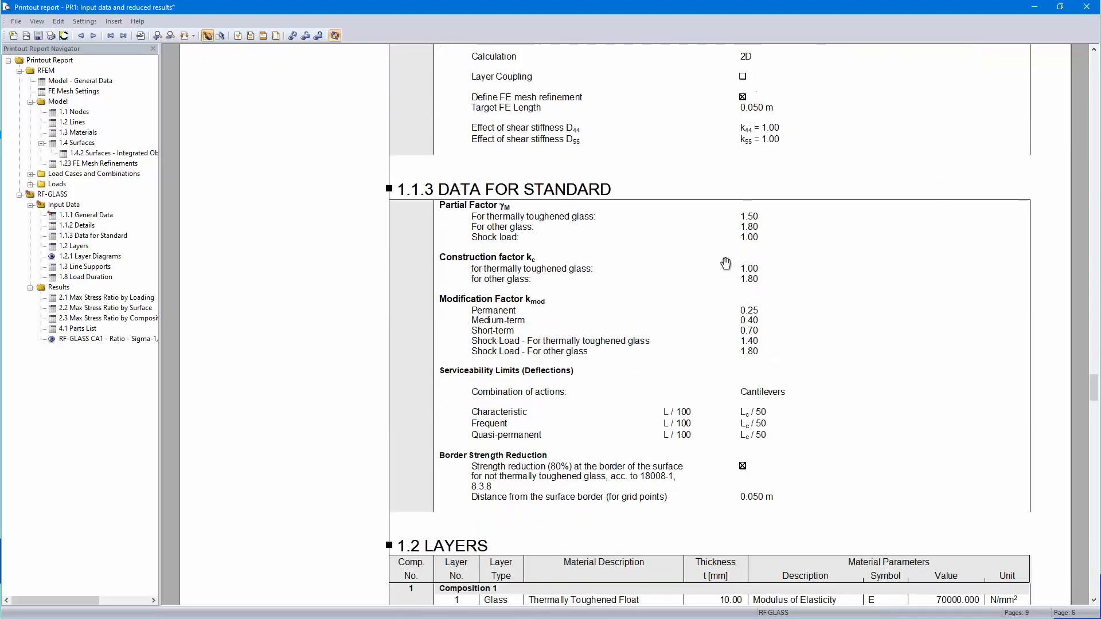
{"action": "scroll", "coordinate": [751, 374], "scroll_direction": "down", "scroll_amount": 6}
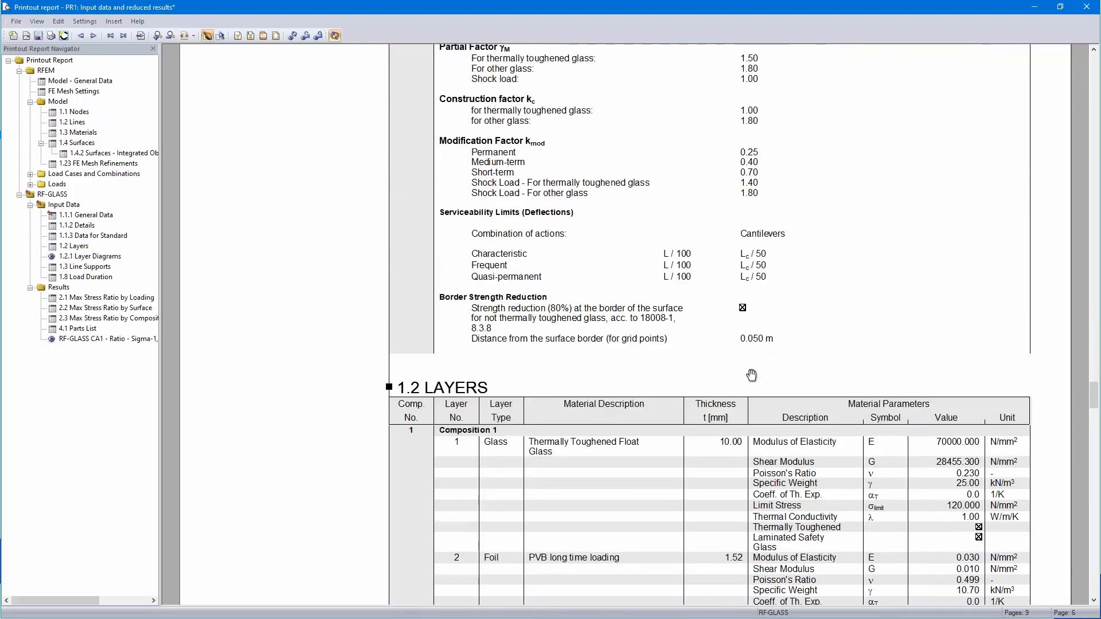
{"action": "scroll", "coordinate": [751, 375], "scroll_direction": "down", "scroll_amount": 7}
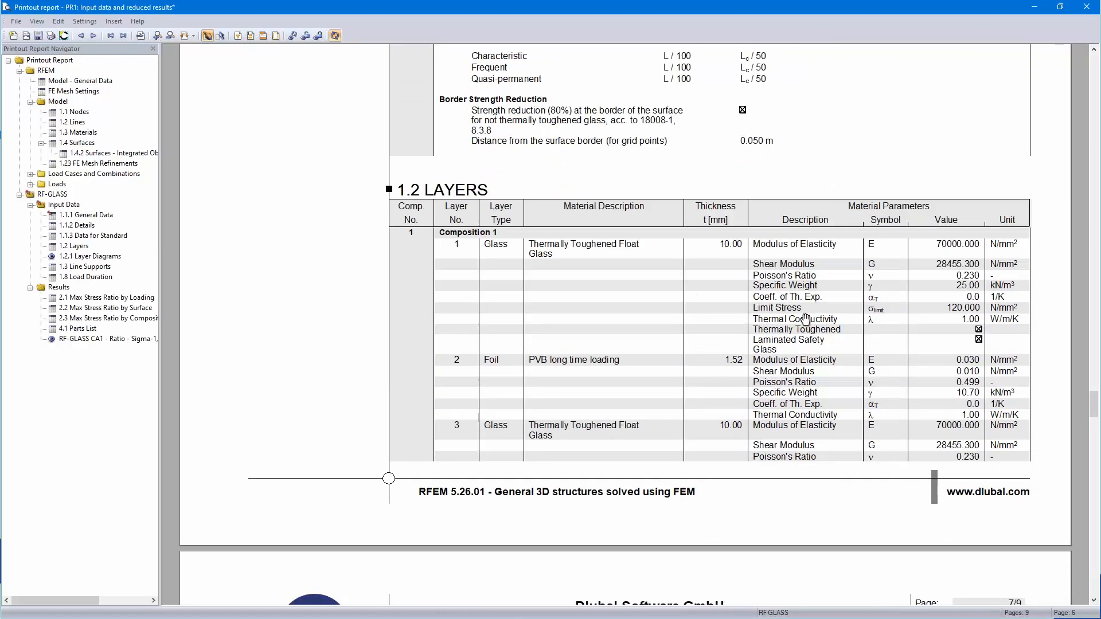
{"action": "scroll", "coordinate": [806, 315], "scroll_direction": "down", "scroll_amount": 3}
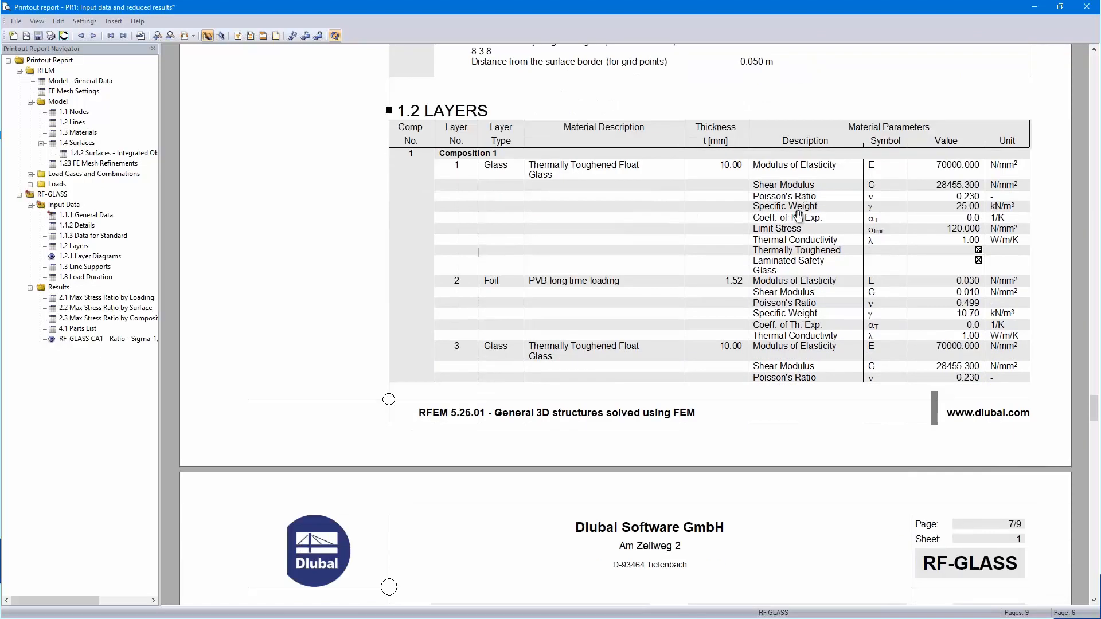
{"action": "scroll", "coordinate": [798, 215], "scroll_direction": "down", "scroll_amount": 15}
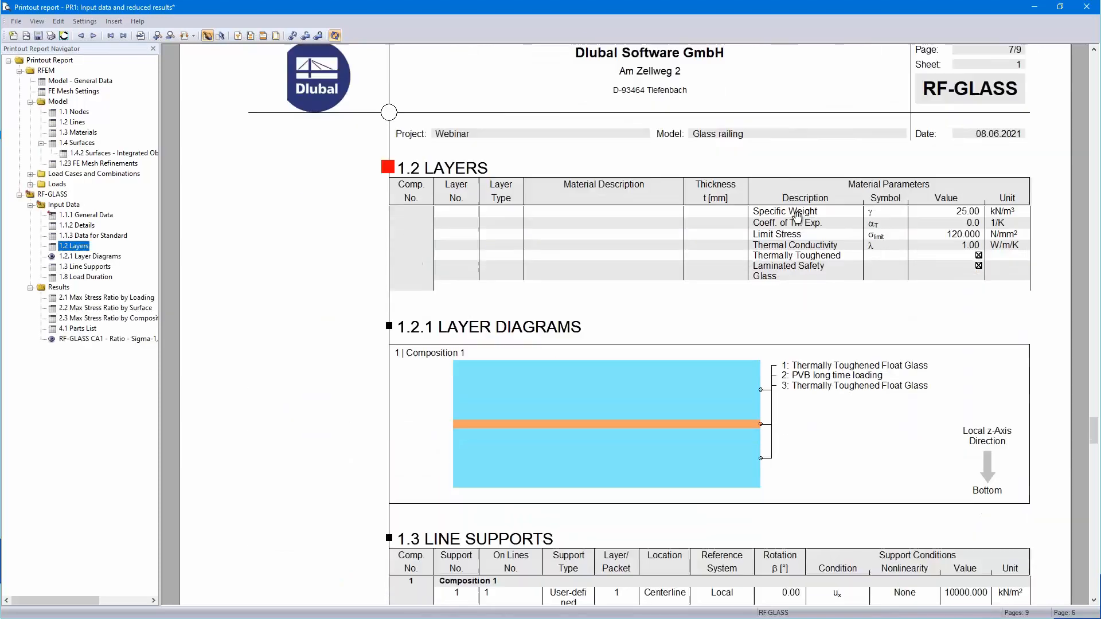
{"action": "scroll", "coordinate": [798, 215], "scroll_direction": "down", "scroll_amount": 5}
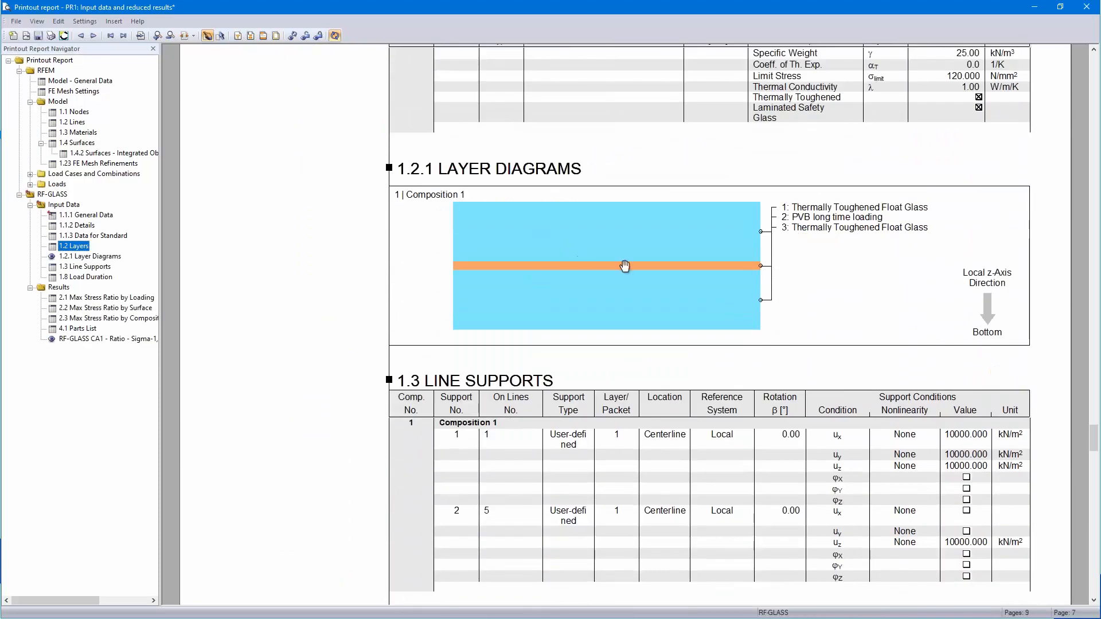
{"action": "scroll", "coordinate": [625, 265], "scroll_direction": "down", "scroll_amount": 7}
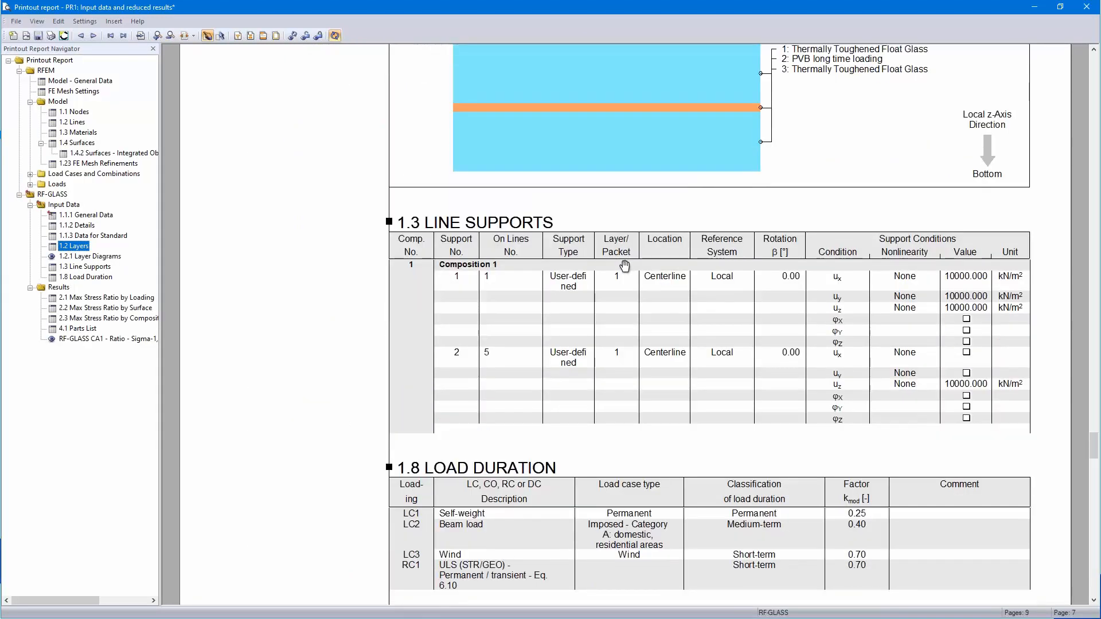
{"action": "scroll", "coordinate": [639, 265], "scroll_direction": "down", "scroll_amount": 7}
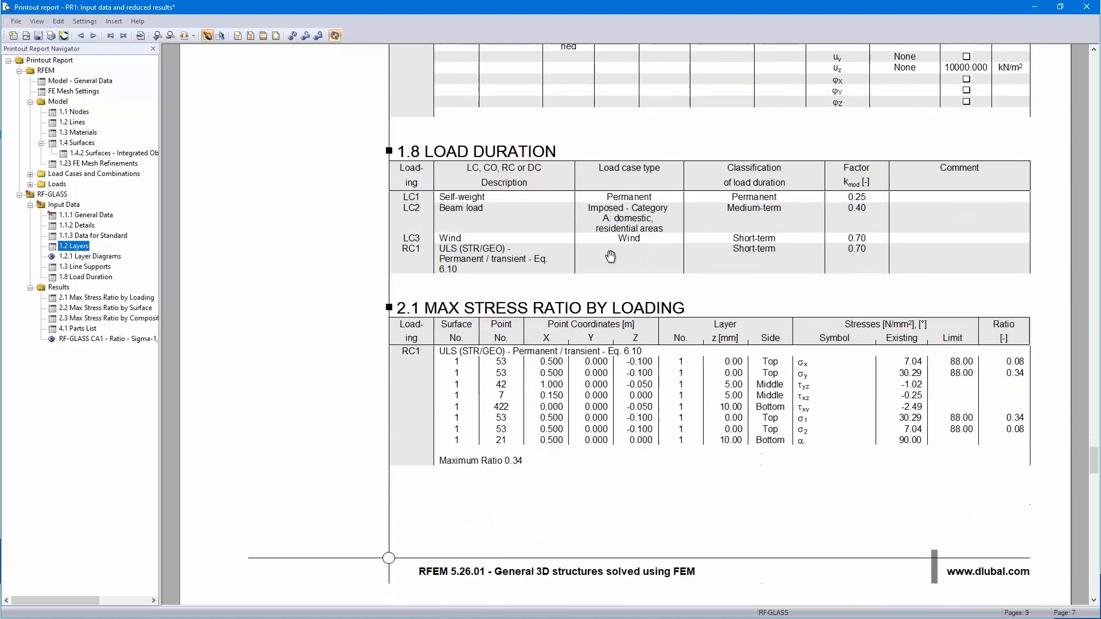
Review the maximum stress ratio tables by loading, surface and composition in the report, and close the printout report.
{"action": "scroll", "coordinate": [612, 231], "scroll_direction": "down", "scroll_amount": 1}
{"action": "scroll", "coordinate": [612, 231], "scroll_direction": "down", "scroll_amount": 6}
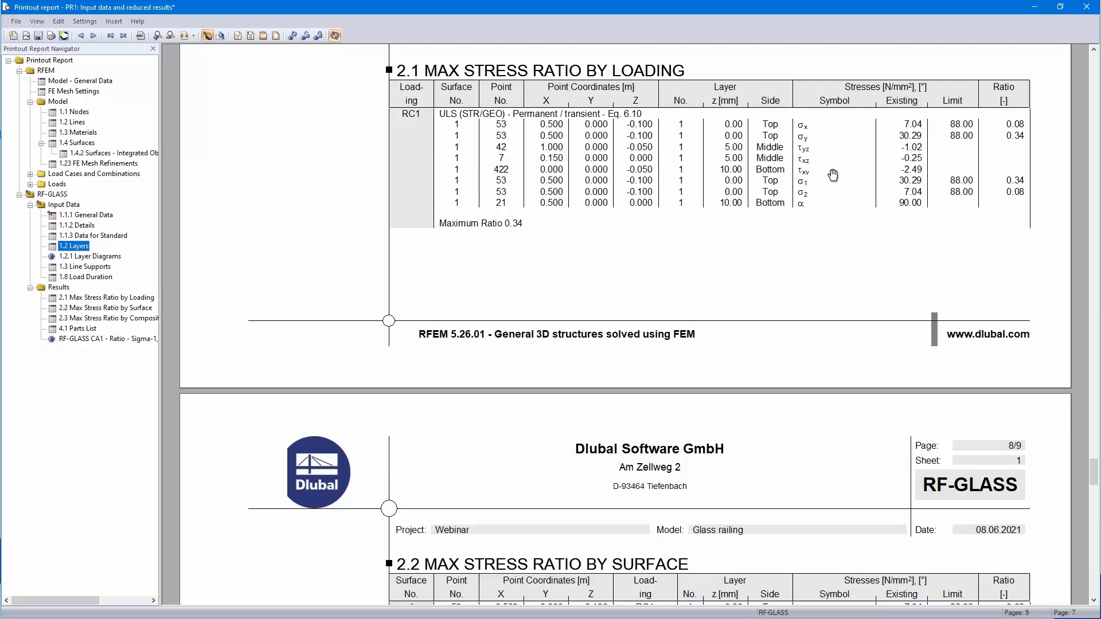
{"action": "scroll", "coordinate": [833, 175], "scroll_direction": "down", "scroll_amount": 12}
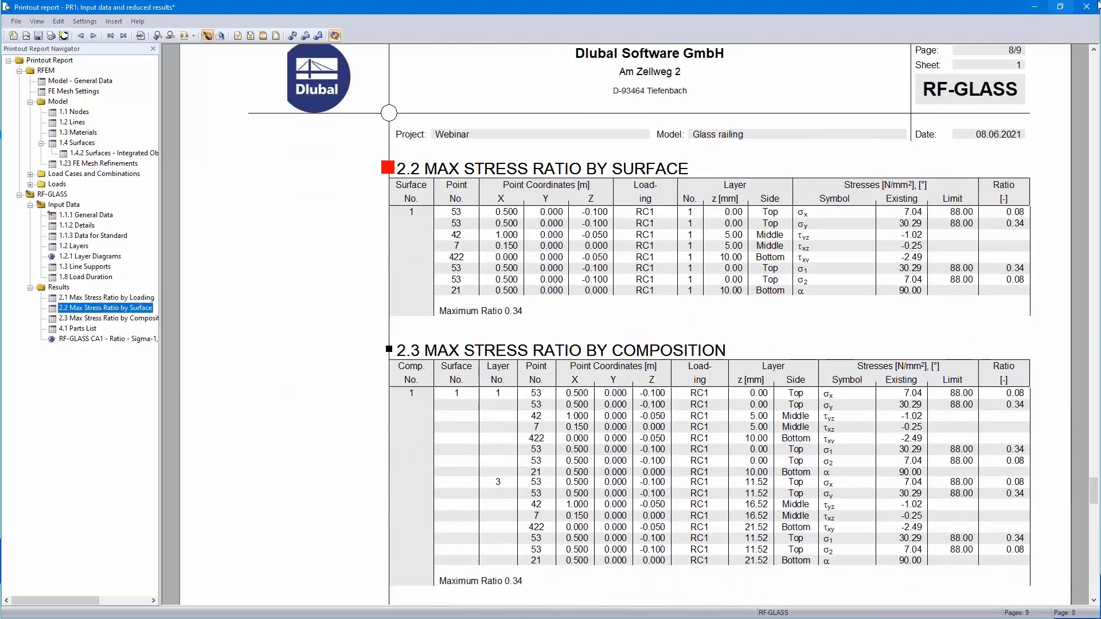
{"action": "left_click", "coordinate": [1087, 8]}
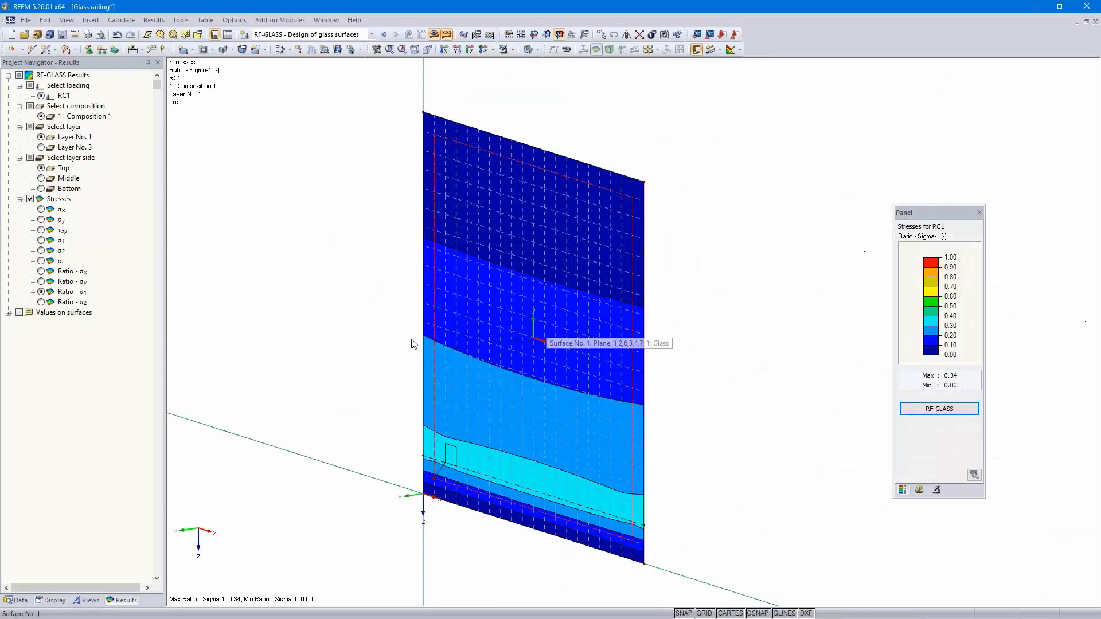
Create a new 3D model named "Iso glass pane" in the Webinar project with automatic load combinations.
{"action": "left_click", "coordinate": [11, 36]}
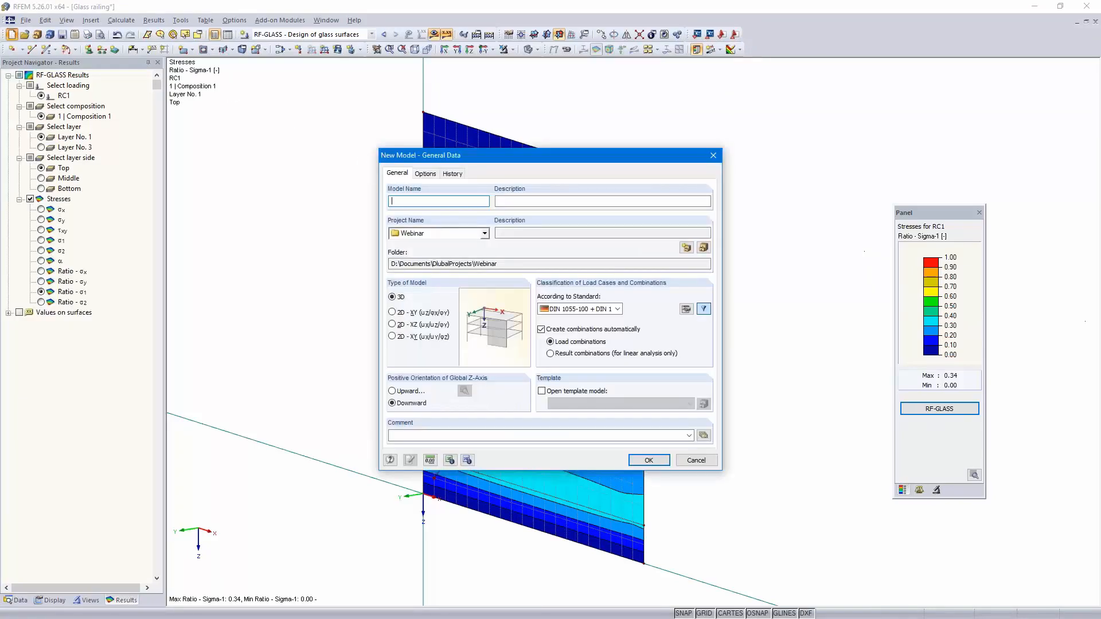
{"action": "type", "text": "Iso glass pane"}
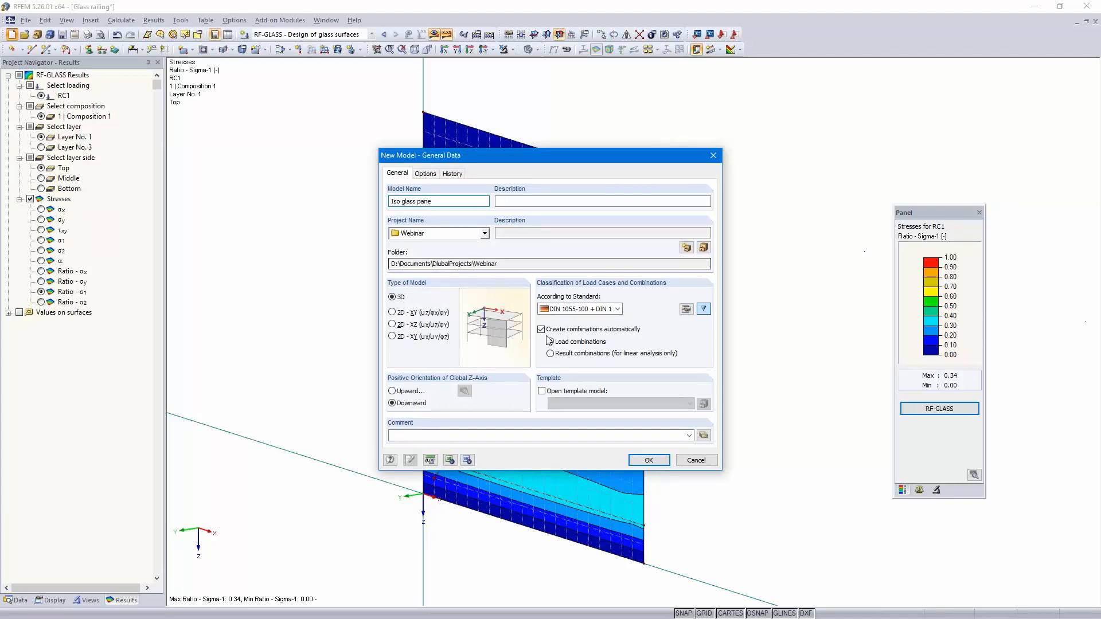
{"action": "left_click", "coordinate": [649, 461]}
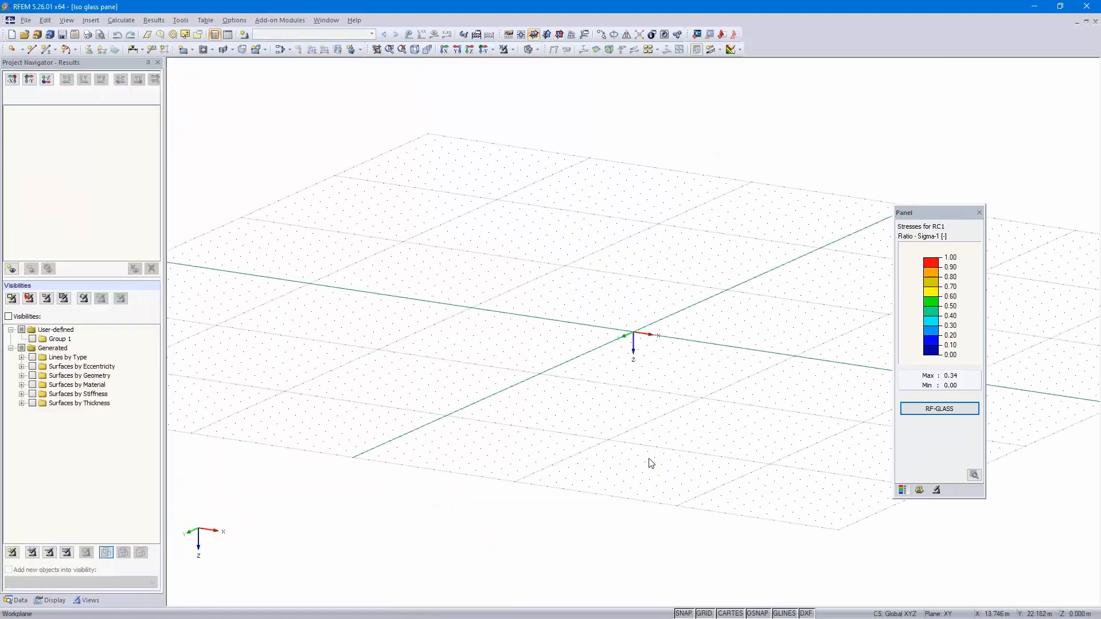
Set the work plane's grid point spacing to 0.25 m in both directions.
{"action": "left_click", "coordinate": [473, 51]}
{"action": "scroll", "coordinate": [734, 322], "scroll_direction": "up", "scroll_amount": 3}
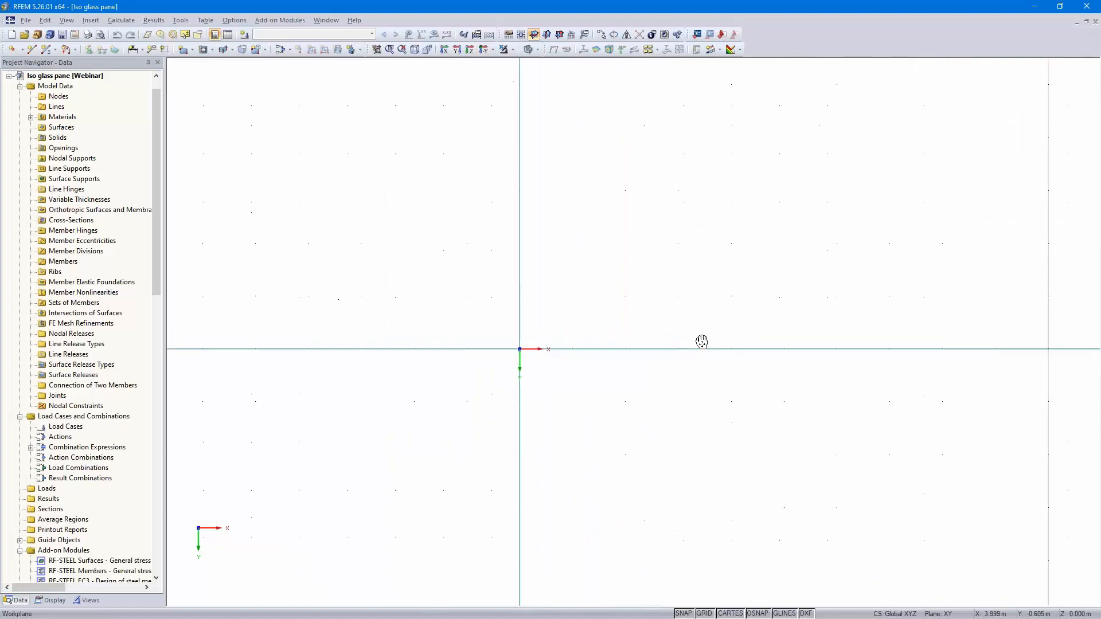
{"action": "right_click", "coordinate": [704, 615]}
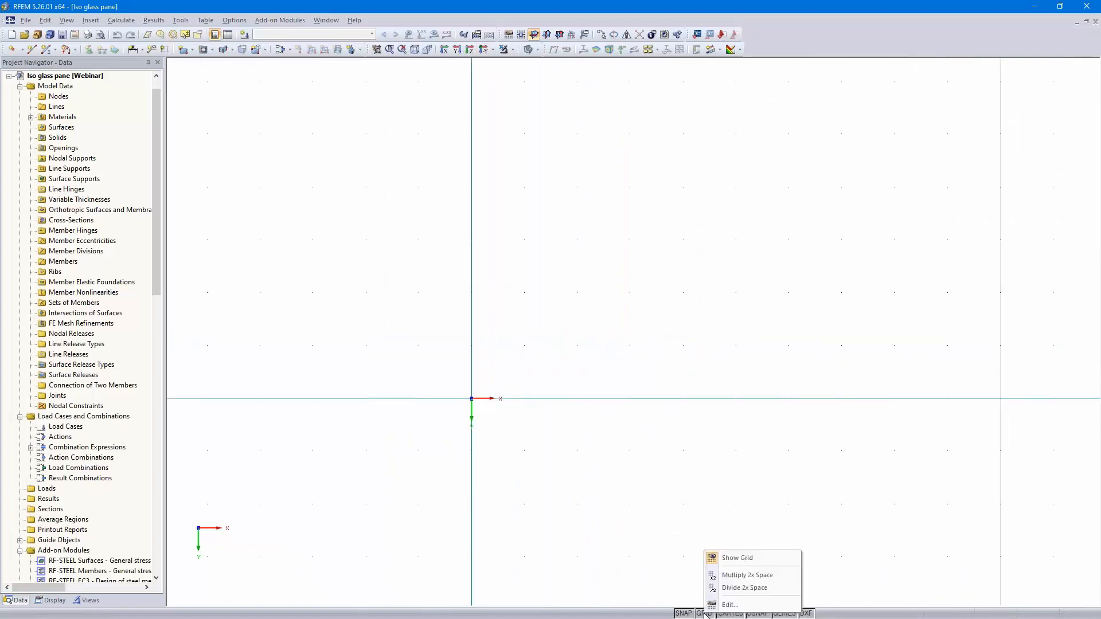
{"action": "left_click", "coordinate": [729, 605]}
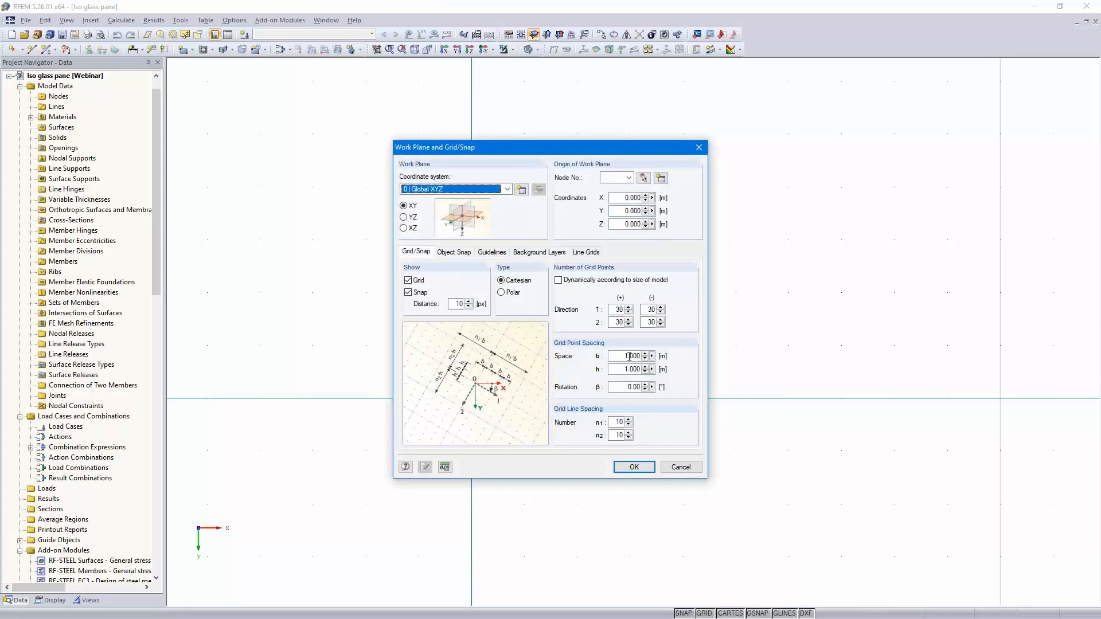
{"action": "left_click", "coordinate": [629, 357]}
{"action": "type", "text": ".25"}
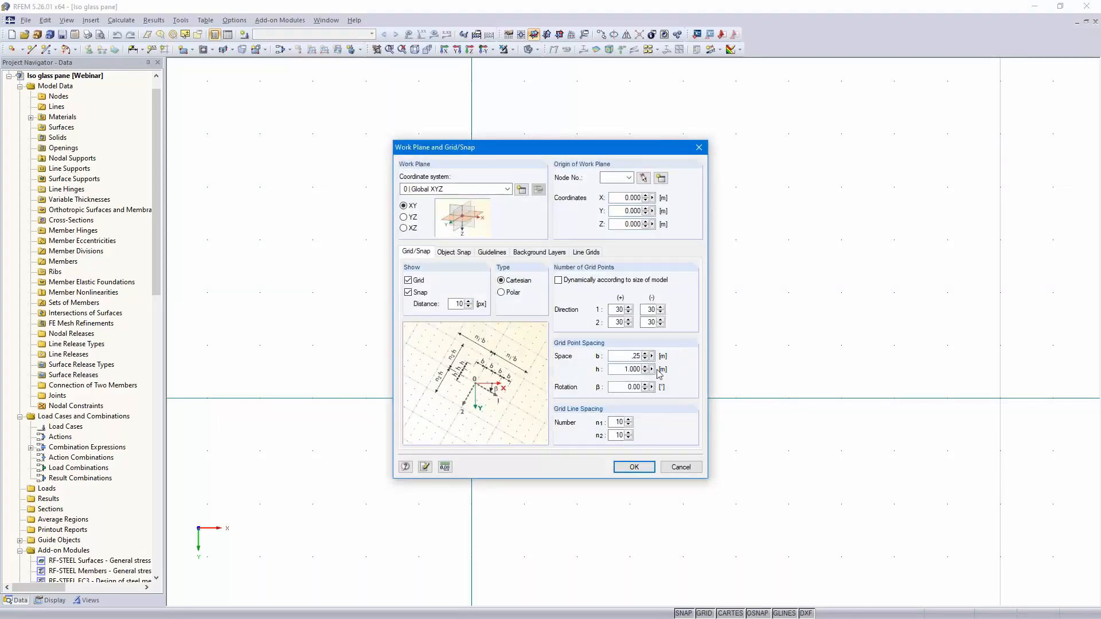
{"action": "left_click", "coordinate": [622, 369]}
{"action": "key", "text": "BackSpace"}
{"action": "left_click", "coordinate": [632, 467]}
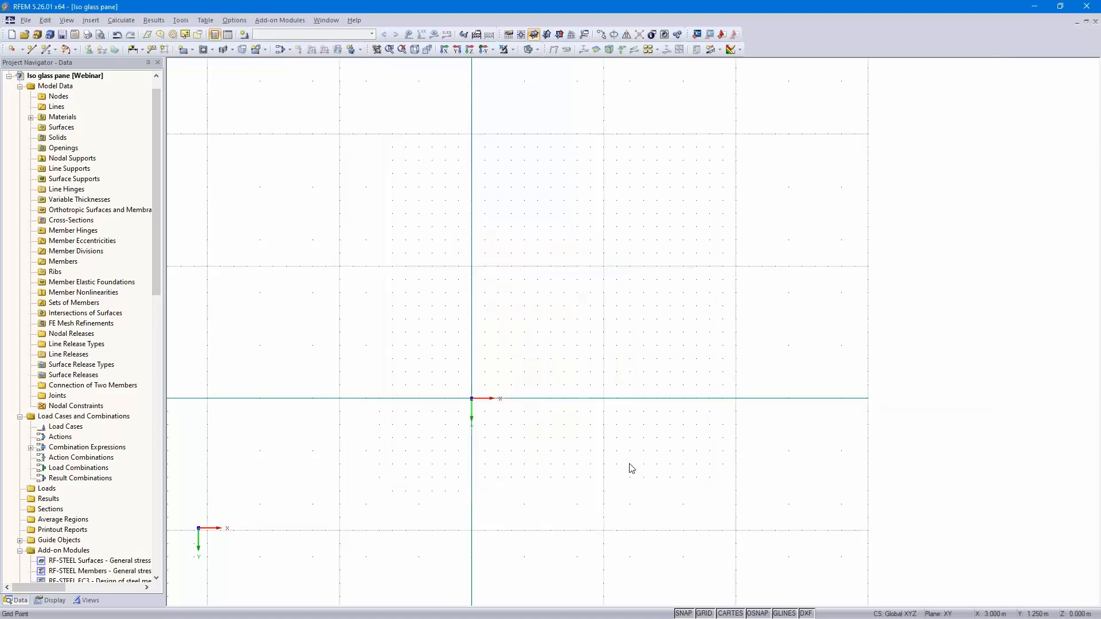
Draw an arc via edge nodes and radius from the origin to X 1.5 m, with reversed orientation and a 1.3 m radius.
{"action": "scroll", "coordinate": [474, 449], "scroll_direction": "up", "scroll_amount": 5}
{"action": "middle_click_drag", "start_coordinate": [504, 351], "coordinate": [513, 374]}
{"action": "scroll", "coordinate": [515, 389], "scroll_direction": "down", "scroll_amount": 1}
{"action": "scroll", "coordinate": [515, 389], "scroll_direction": "up", "scroll_amount": 4}
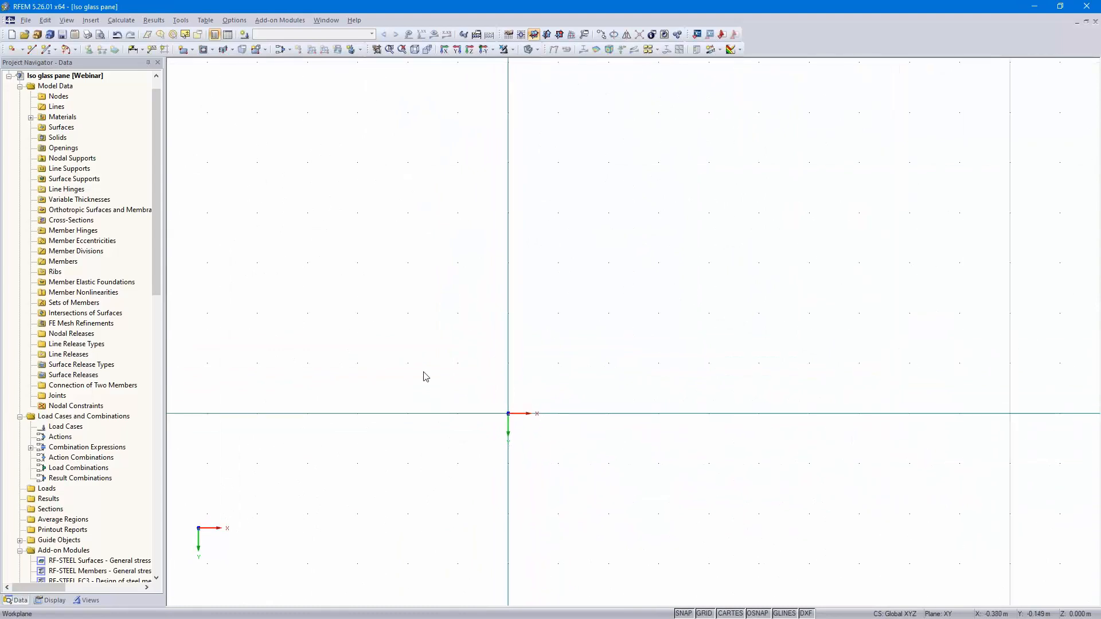
{"action": "left_click", "coordinate": [76, 50]}
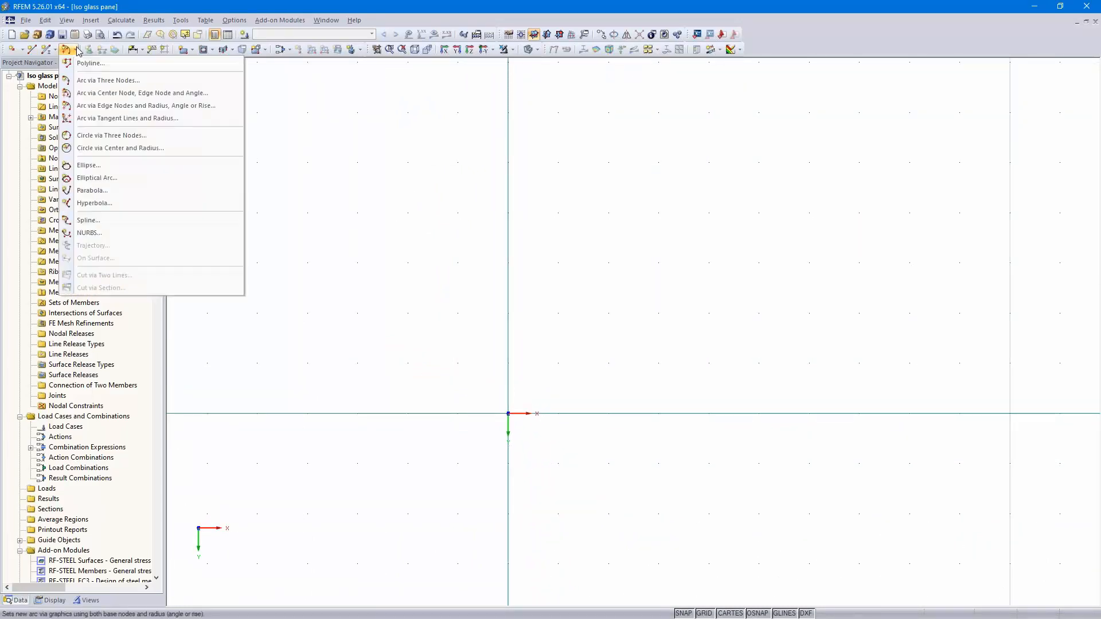
{"action": "left_click", "coordinate": [133, 106]}
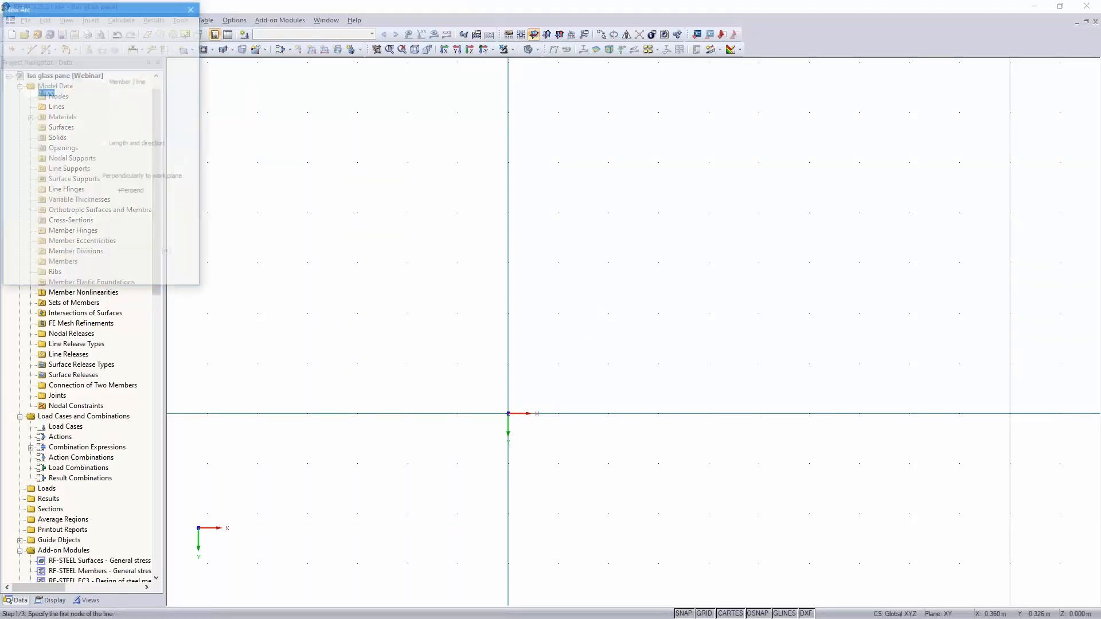
{"action": "left_click", "coordinate": [508, 413]}
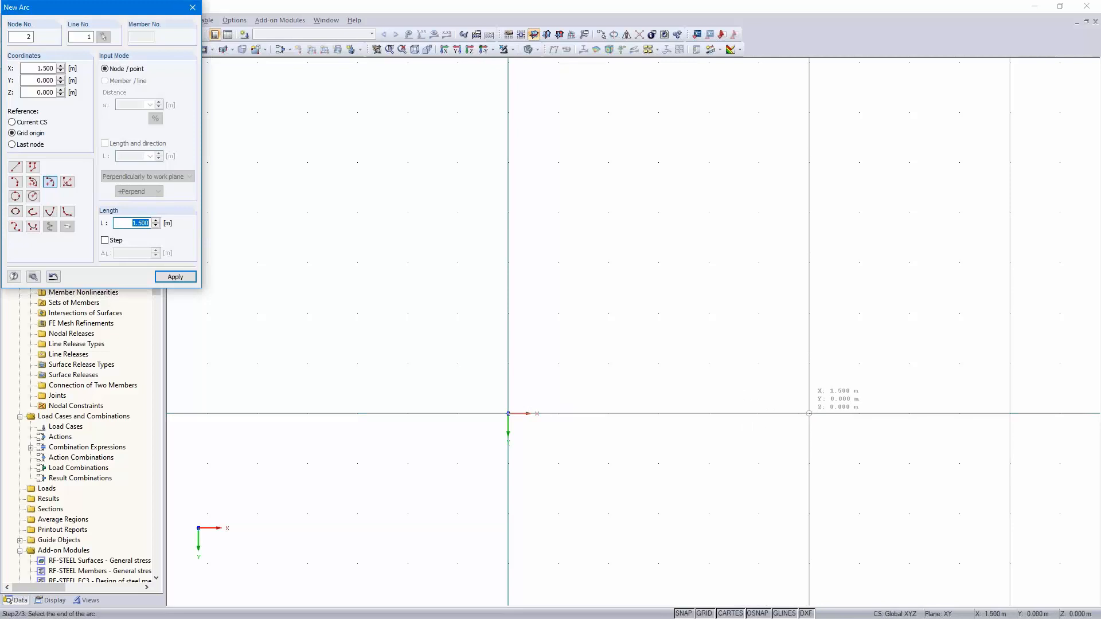
{"action": "left_click", "coordinate": [809, 413]}
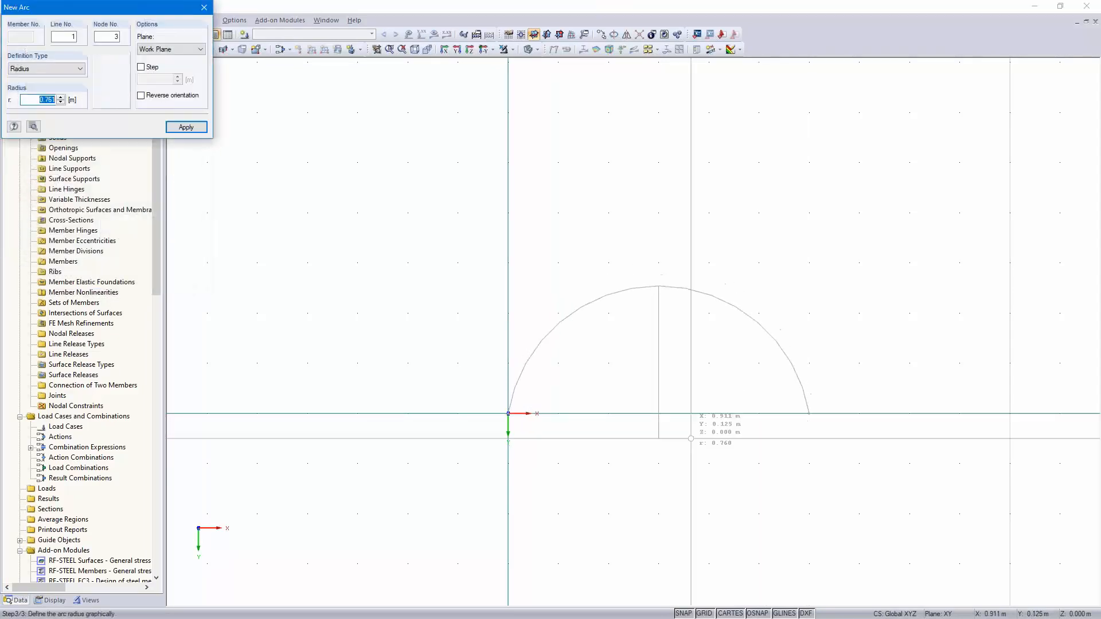
{"action": "left_click", "coordinate": [142, 97]}
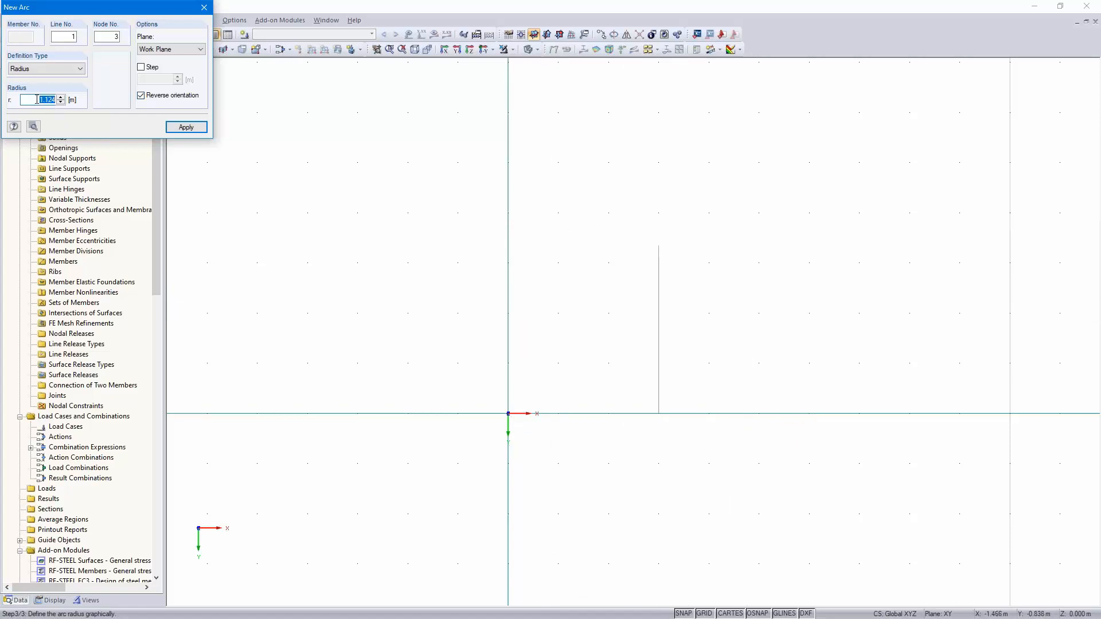
{"action": "type", "text": "1.3"}
{"action": "key", "text": "Return"}
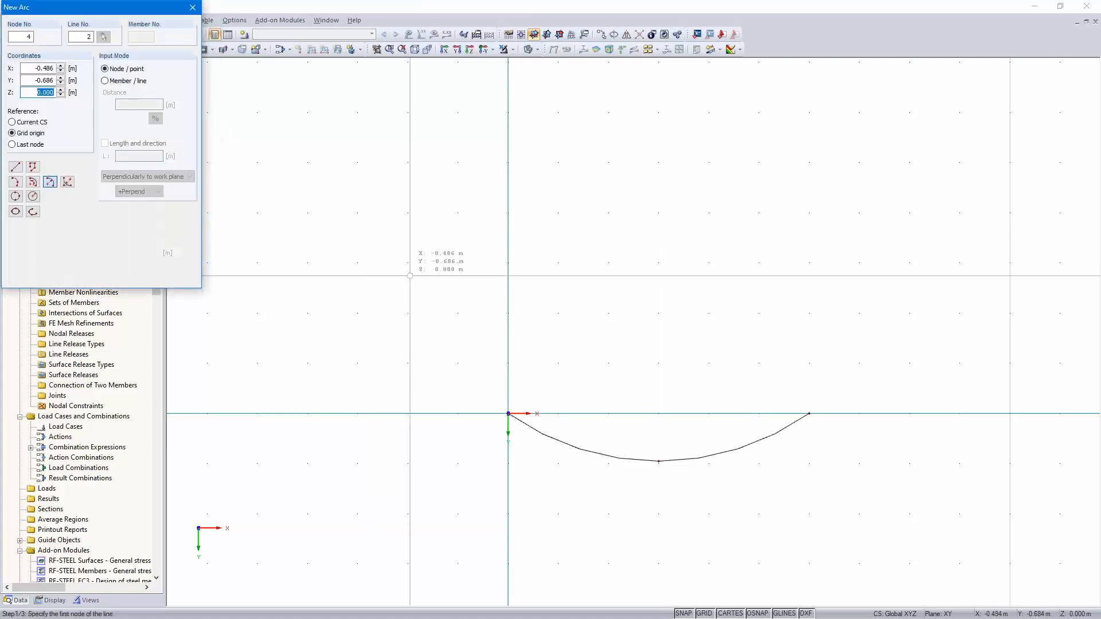
{"action": "key", "text": "Escape"}
Copy the arc once by -1.7 m in Z, creating new surfaces between the selected line and its copy.
{"action": "middle_click_drag", "start_coordinate": [779, 390], "coordinate": [651, 447], "text": "ctrl"}
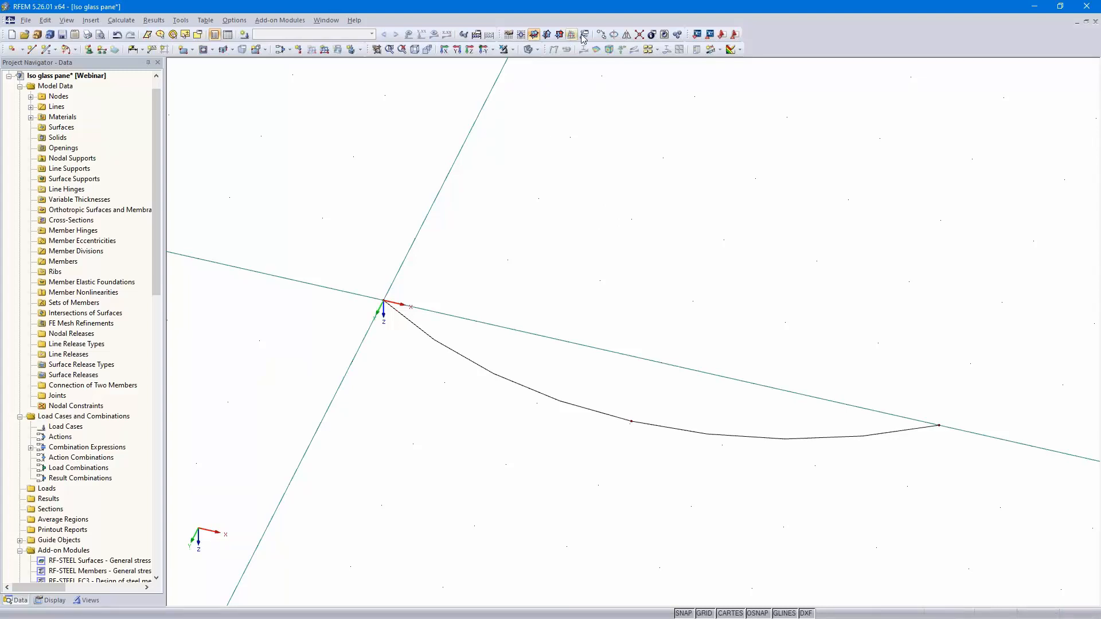
{"action": "left_click", "coordinate": [556, 400]}
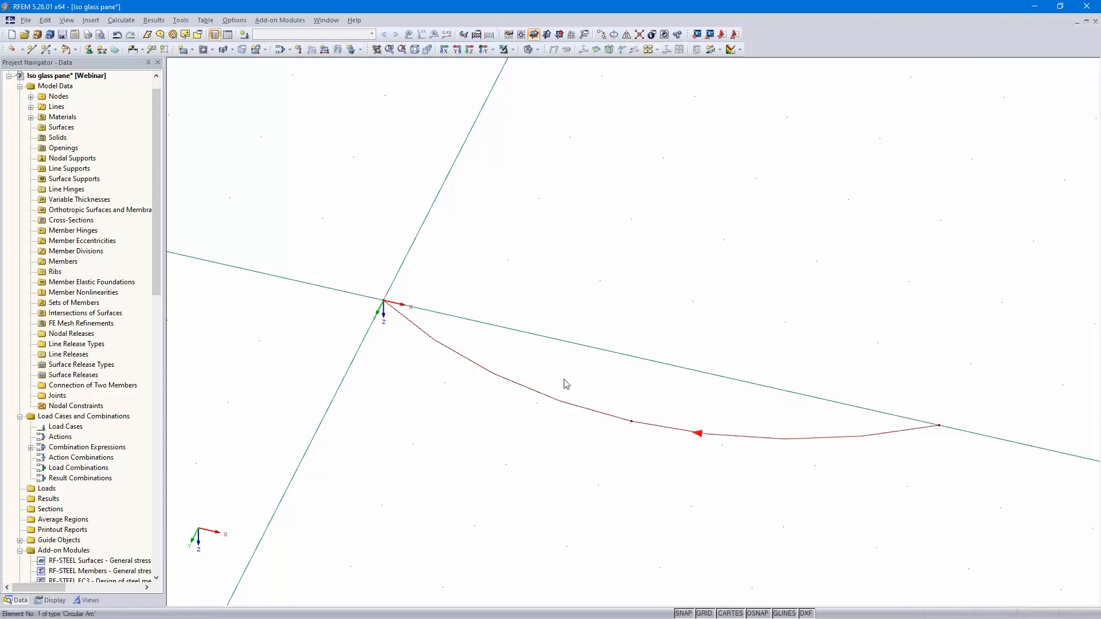
{"action": "left_click", "coordinate": [601, 35]}
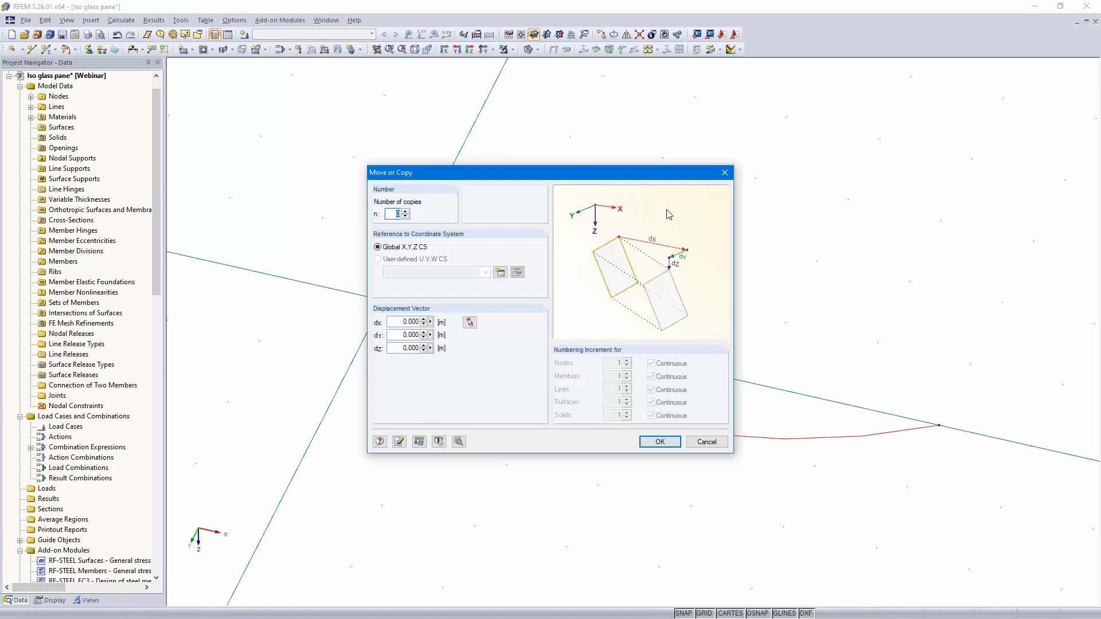
{"action": "left_click", "coordinate": [405, 211]}
{"action": "left_click", "coordinate": [396, 348]}
{"action": "type", "text": "-1.7"}
{"action": "left_click", "coordinate": [459, 441]}
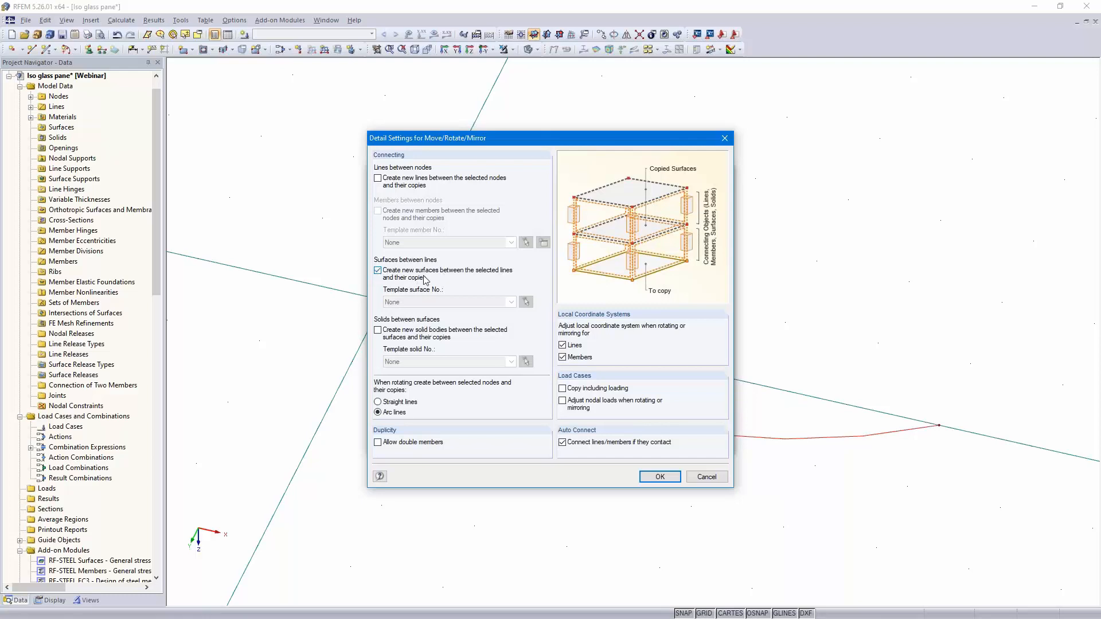
{"action": "left_click", "coordinate": [659, 477]}
{"action": "left_click", "coordinate": [659, 442]}
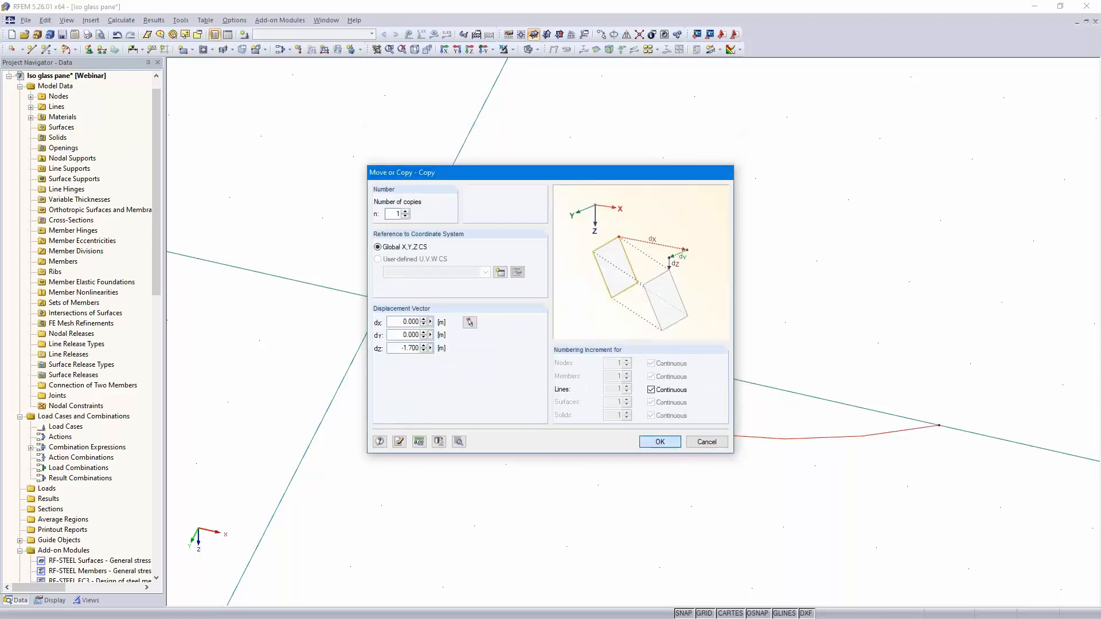
{"action": "scroll", "coordinate": [645, 462], "scroll_direction": "down", "scroll_amount": 2}
{"action": "scroll", "coordinate": [643, 459], "scroll_direction": "down", "scroll_amount": 1}
{"action": "middle_click_drag", "start_coordinate": [619, 445], "coordinate": [556, 531]}
{"action": "scroll", "coordinate": [555, 531], "scroll_direction": "down", "scroll_amount": 1}
{"action": "middle_click_drag", "start_coordinate": [885, 325], "coordinate": [821, 354], "text": "ctrl"}
{"action": "scroll", "coordinate": [786, 401], "scroll_direction": "up", "scroll_amount": 3}
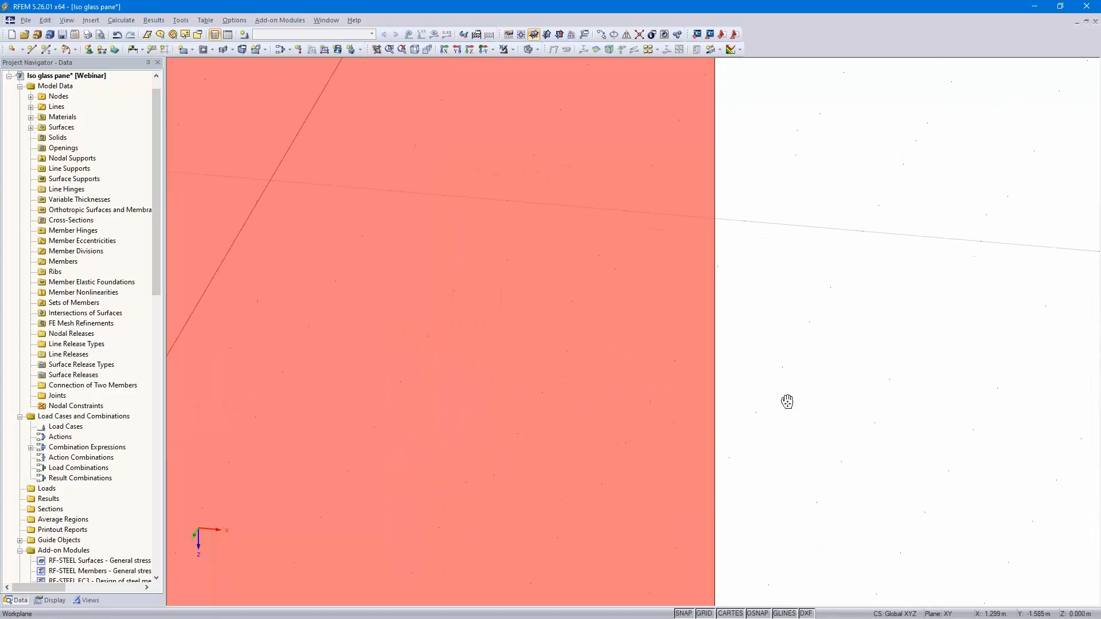
Check the geometry and stiffness type in the curved surface's properties, and leave them without edits.
{"action": "scroll", "coordinate": [791, 403], "scroll_direction": "down", "scroll_amount": 2}
{"action": "scroll", "coordinate": [792, 404], "scroll_direction": "down", "scroll_amount": 1}
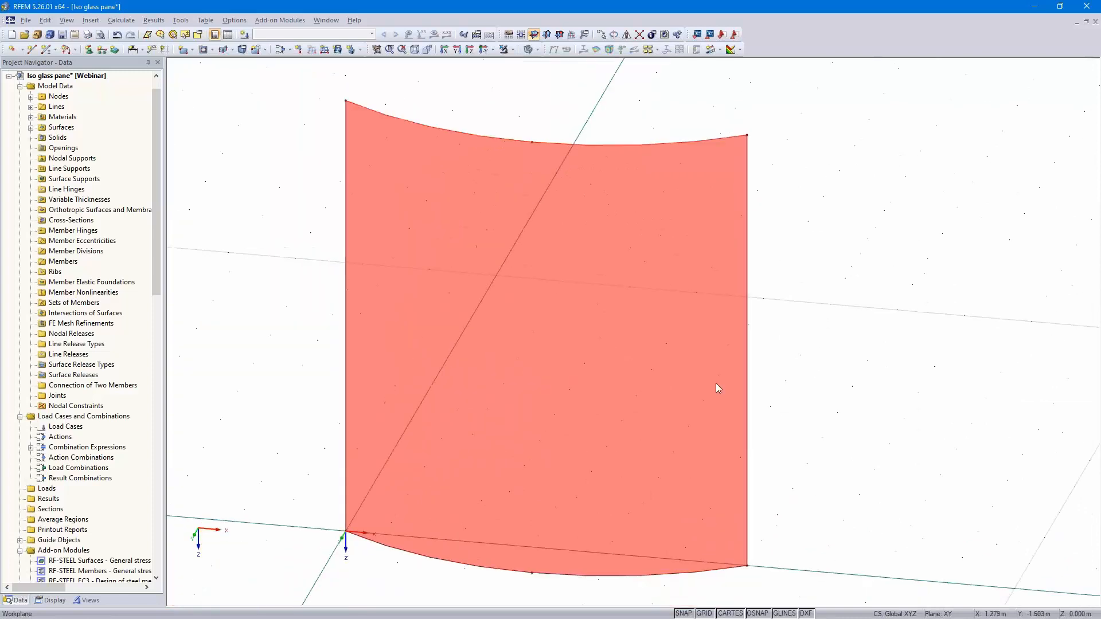
{"action": "double_click", "coordinate": [687, 366]}
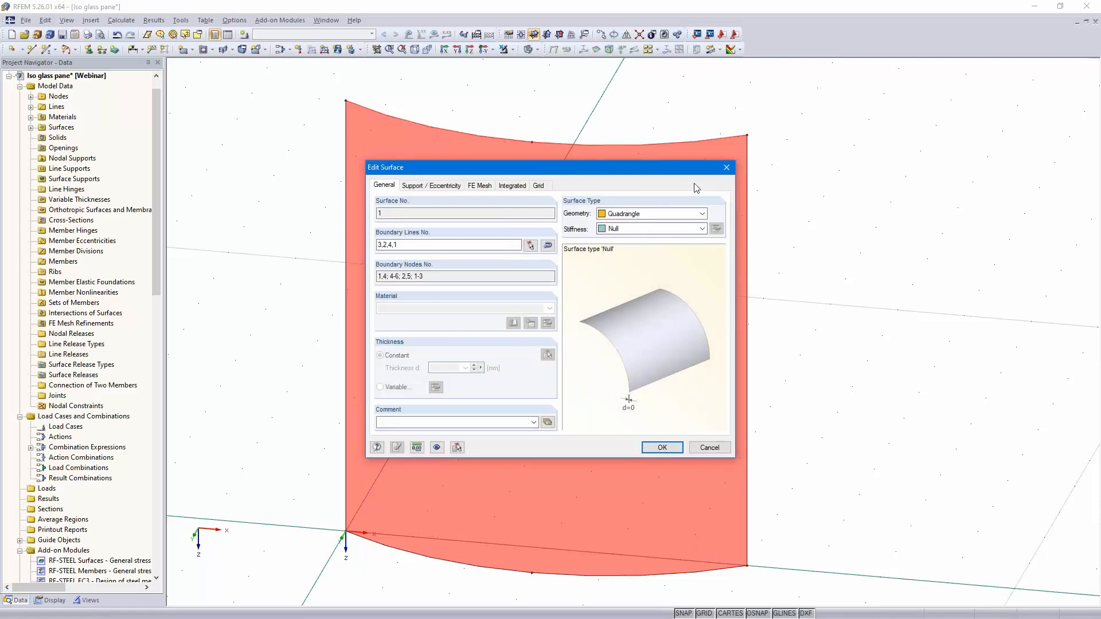
{"action": "left_click", "coordinate": [726, 168]}
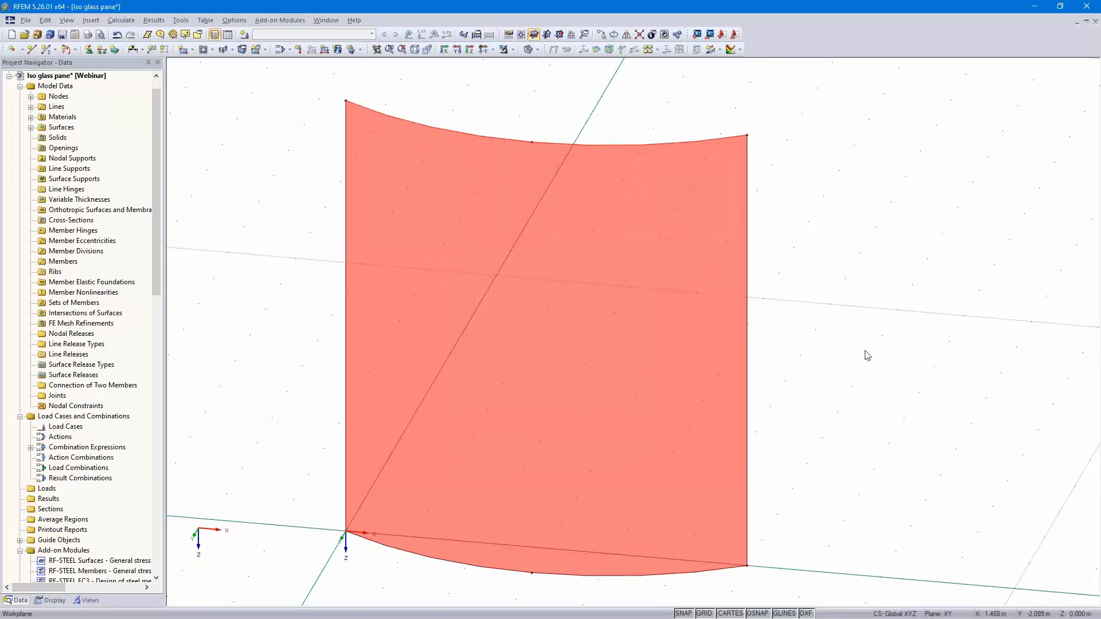
Divide the pane's lower arc by distance with a new intermediate node 0.2 m from the line start.
{"action": "middle_click_drag", "start_coordinate": [862, 350], "coordinate": [831, 371]}
{"action": "scroll", "coordinate": [840, 423], "scroll_direction": "up", "scroll_amount": 4}
{"action": "scroll", "coordinate": [935, 319], "scroll_direction": "down", "scroll_amount": 4}
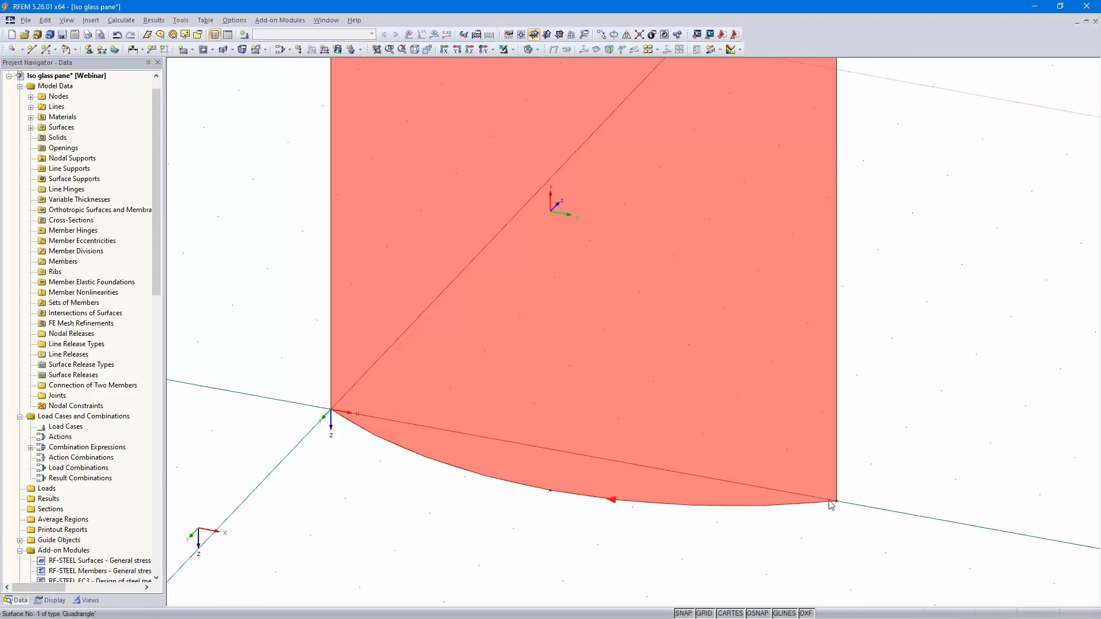
{"action": "right_click", "coordinate": [731, 509]}
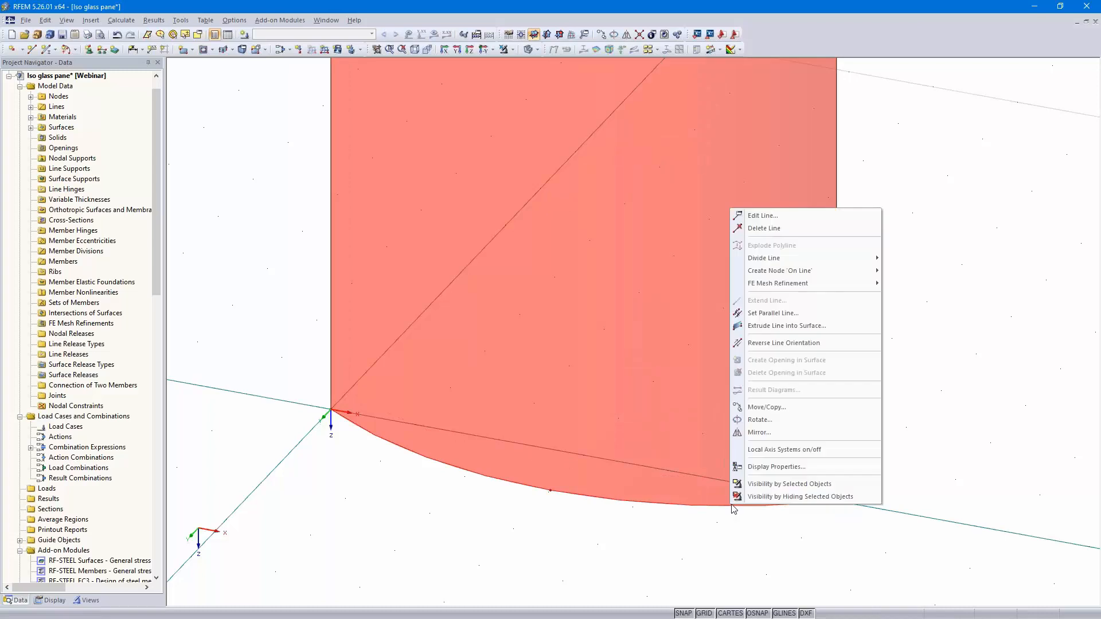
{"action": "mouse_move", "coordinate": [773, 261]}
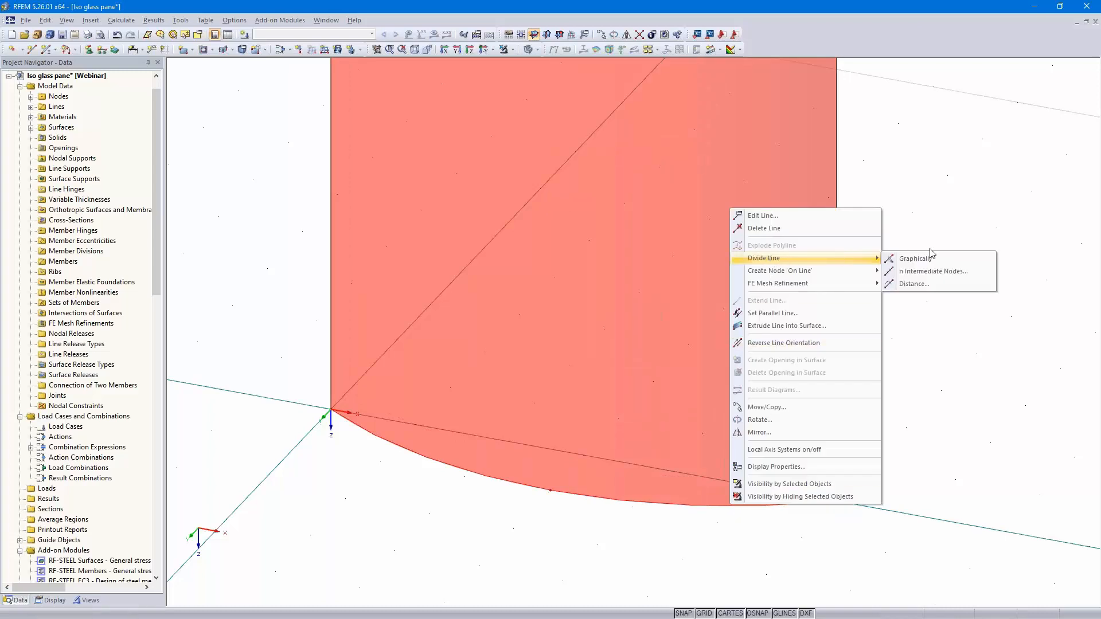
{"action": "left_click", "coordinate": [931, 284]}
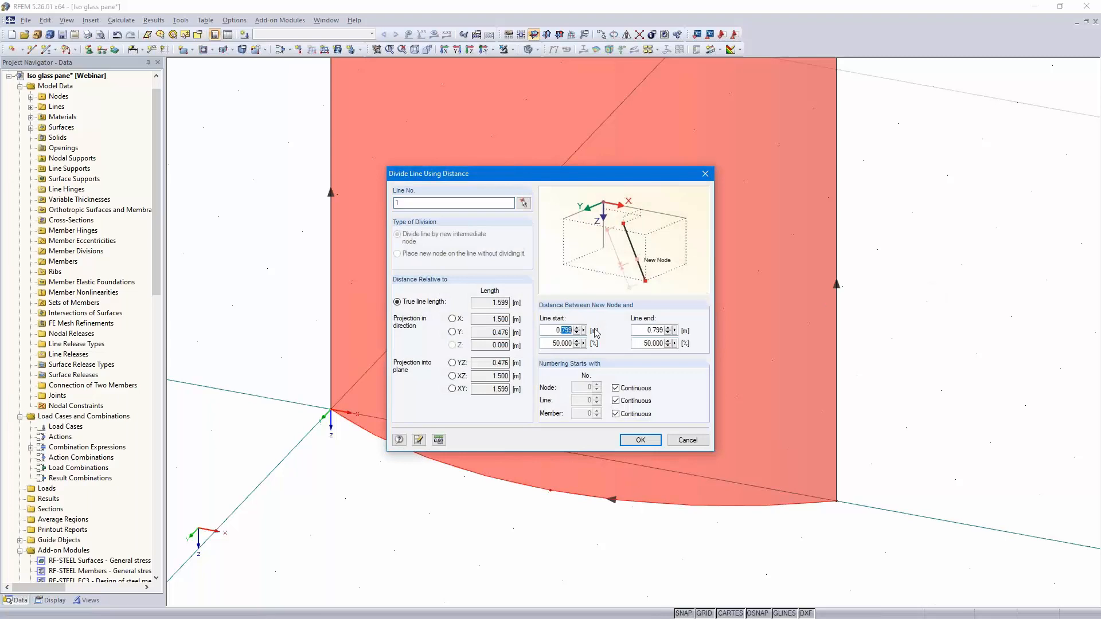
{"action": "type", "text": "2"}
{"action": "left_click", "coordinate": [640, 441]}
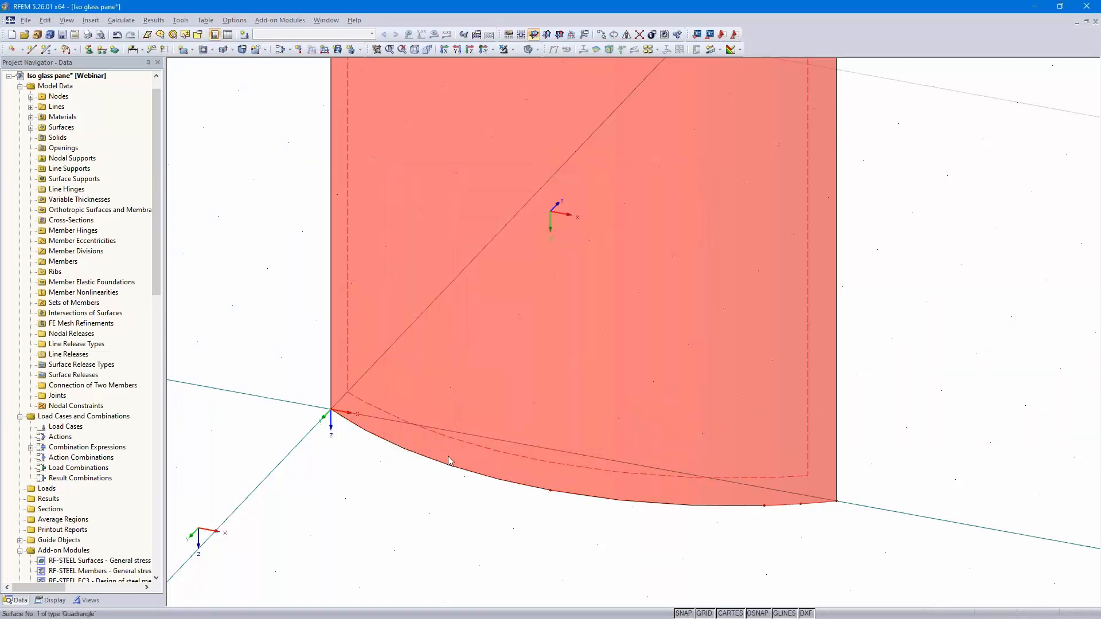
Divide the long remaining part of the lower arc with a new node 0.2 m from the line end.
{"action": "right_click", "coordinate": [432, 460]}
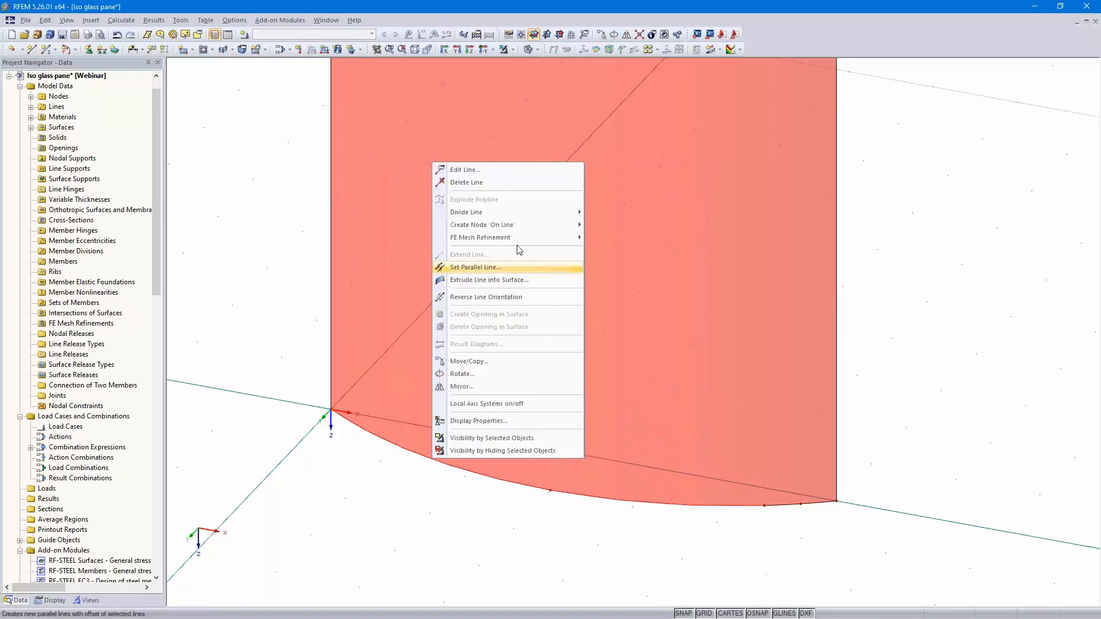
{"action": "mouse_move", "coordinate": [554, 214]}
{"action": "left_click", "coordinate": [617, 238]}
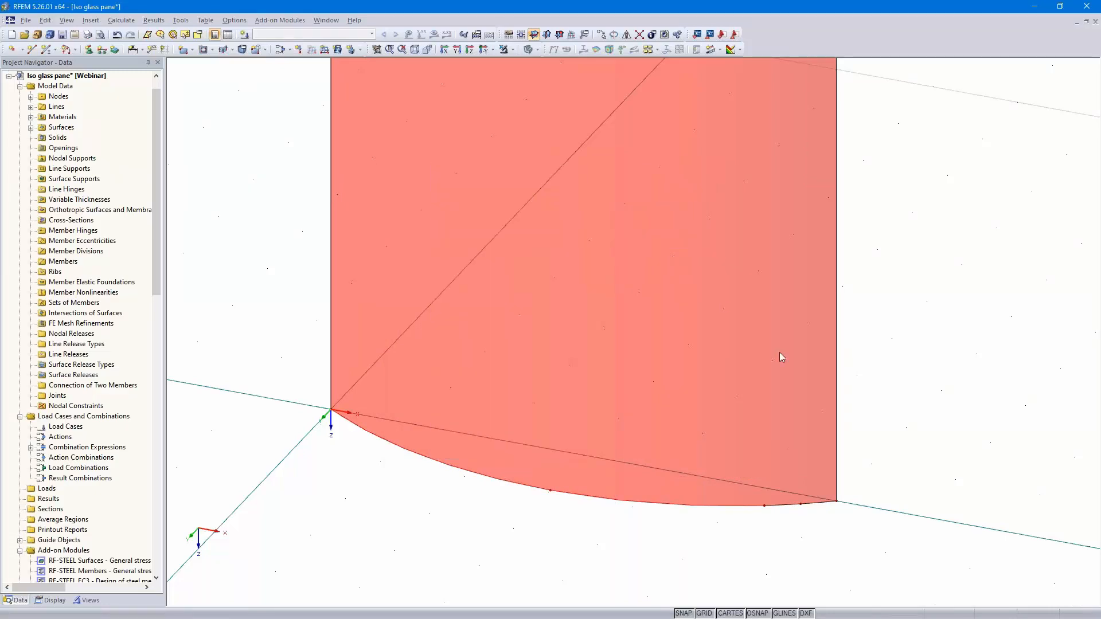
{"action": "left_click_drag", "start_coordinate": [650, 330], "coordinate": [688, 331]}
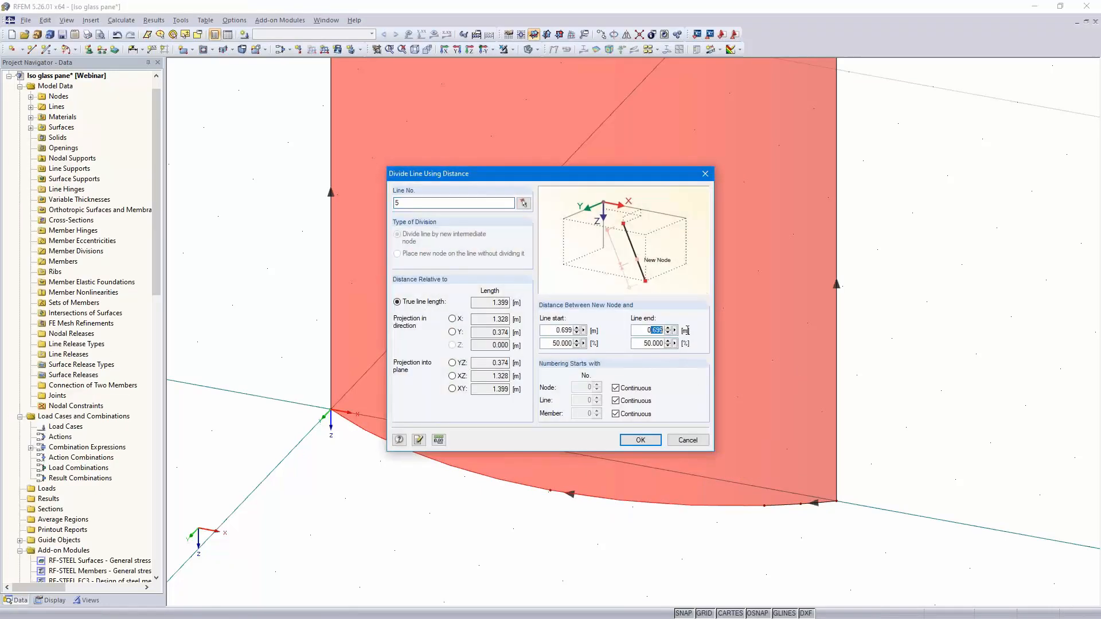
{"action": "type", "text": "2"}
{"action": "key", "text": "BackSpace"}
{"action": "type", "text": ".2"}
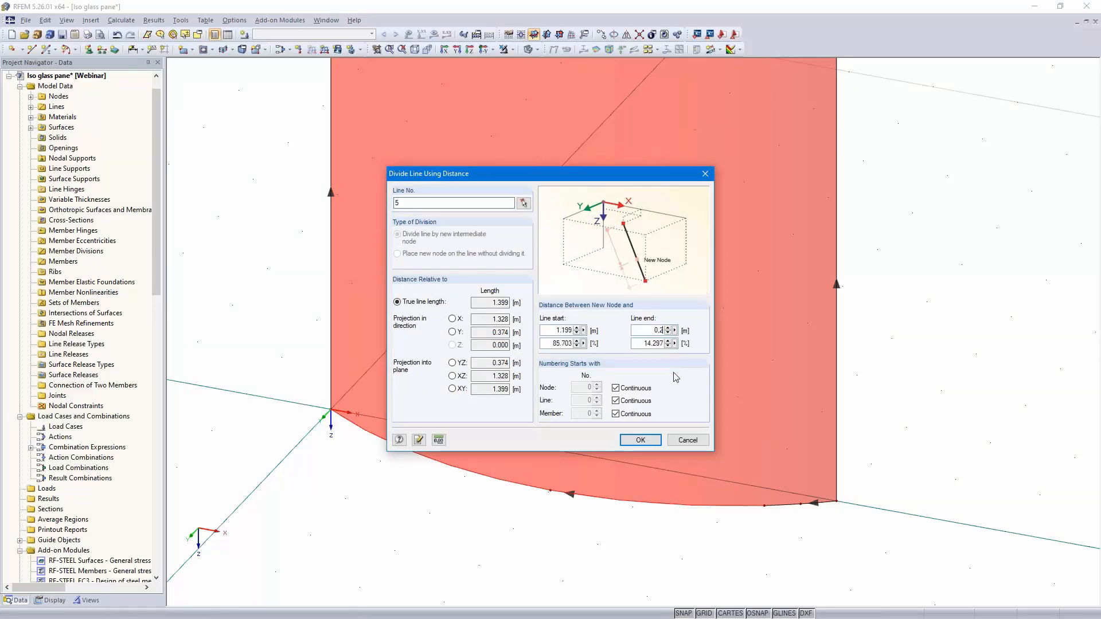
{"action": "left_click", "coordinate": [640, 440]}
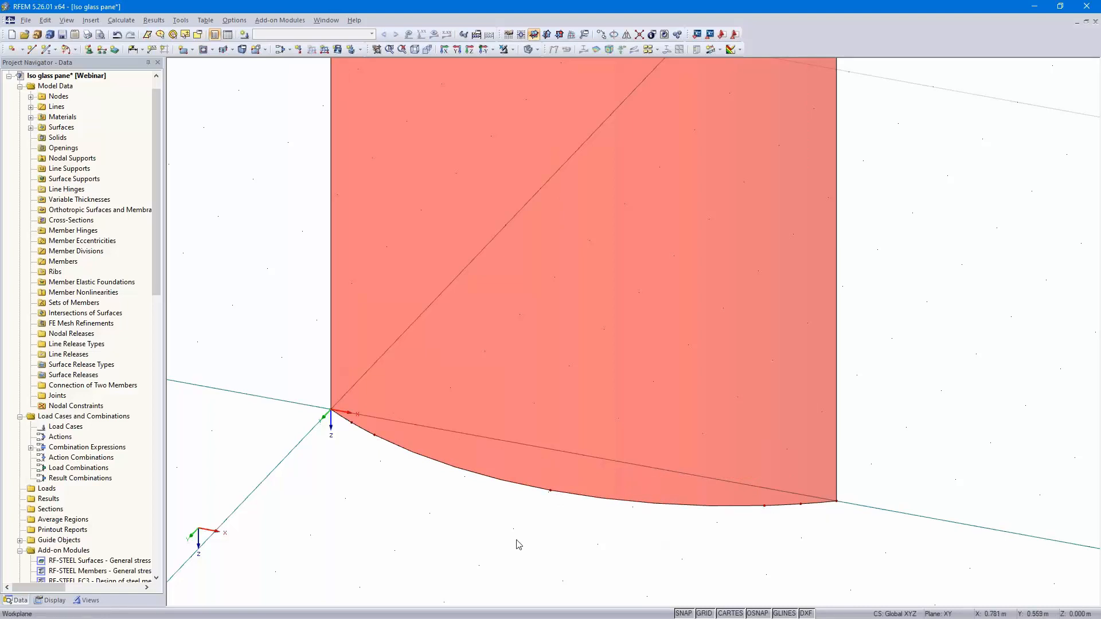
Create load case LC1 with the description Self-weight.
{"action": "scroll", "coordinate": [740, 385], "scroll_direction": "down", "scroll_amount": 2}
{"action": "middle_click_drag", "start_coordinate": [761, 423], "coordinate": [717, 504]}
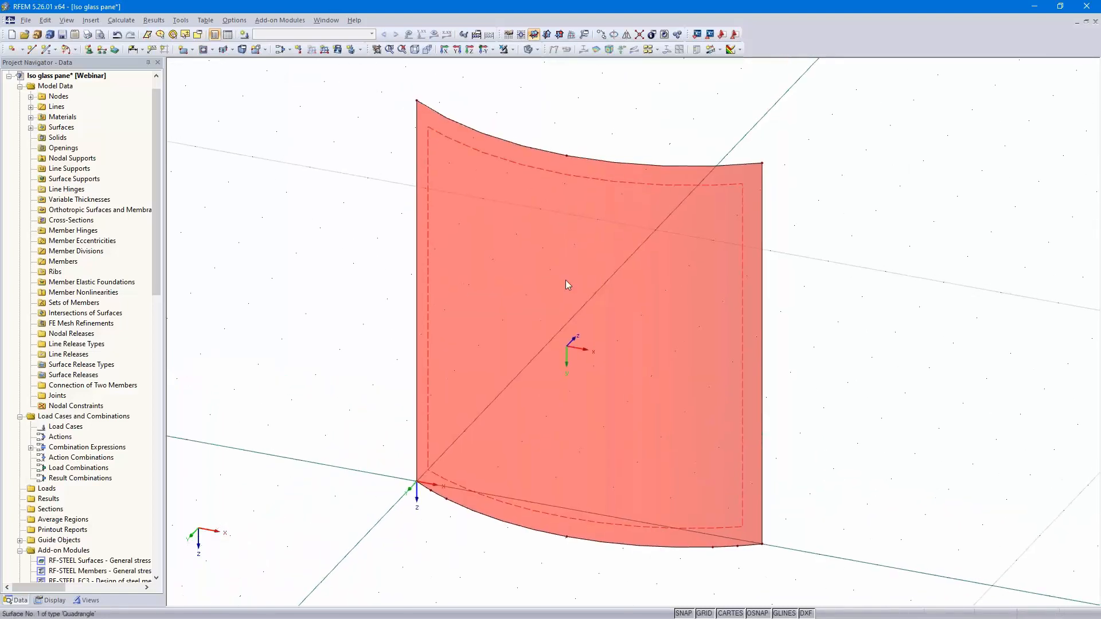
{"action": "left_click", "coordinate": [245, 35]}
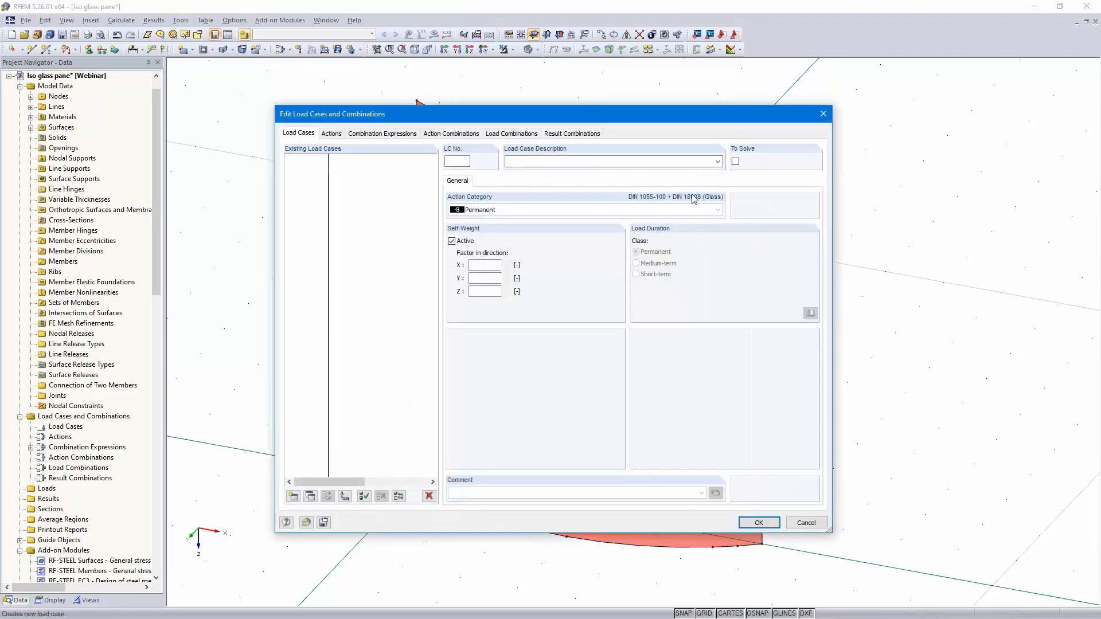
{"action": "left_click", "coordinate": [718, 162]}
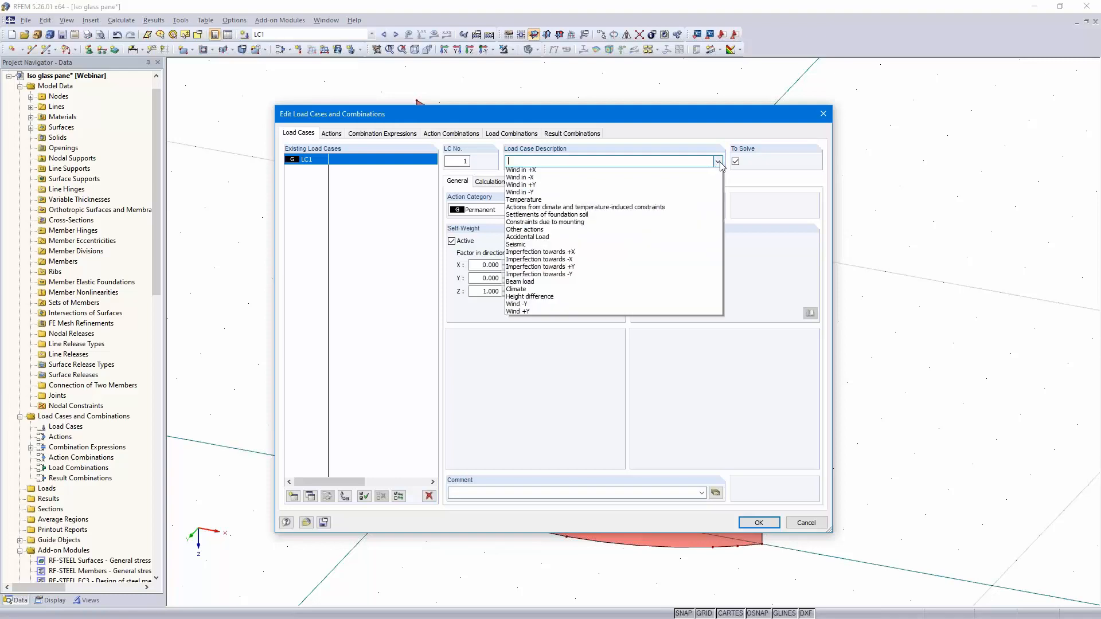
{"action": "left_click", "coordinate": [639, 169]}
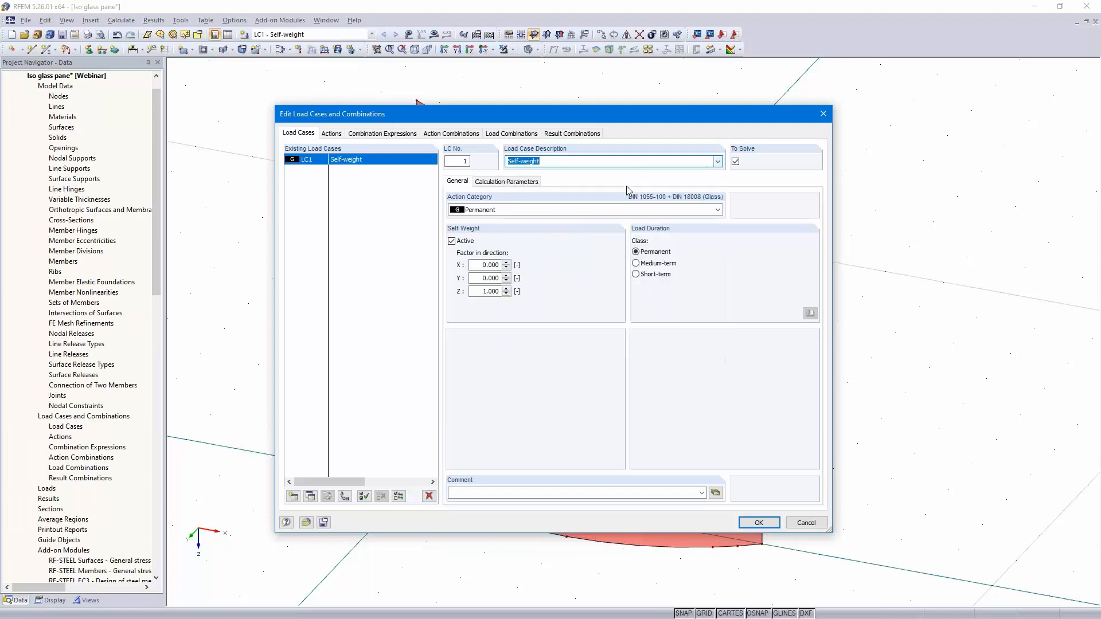
Add load case LC2 with the description Wind and the action category Wind.
{"action": "left_click", "coordinate": [293, 496]}
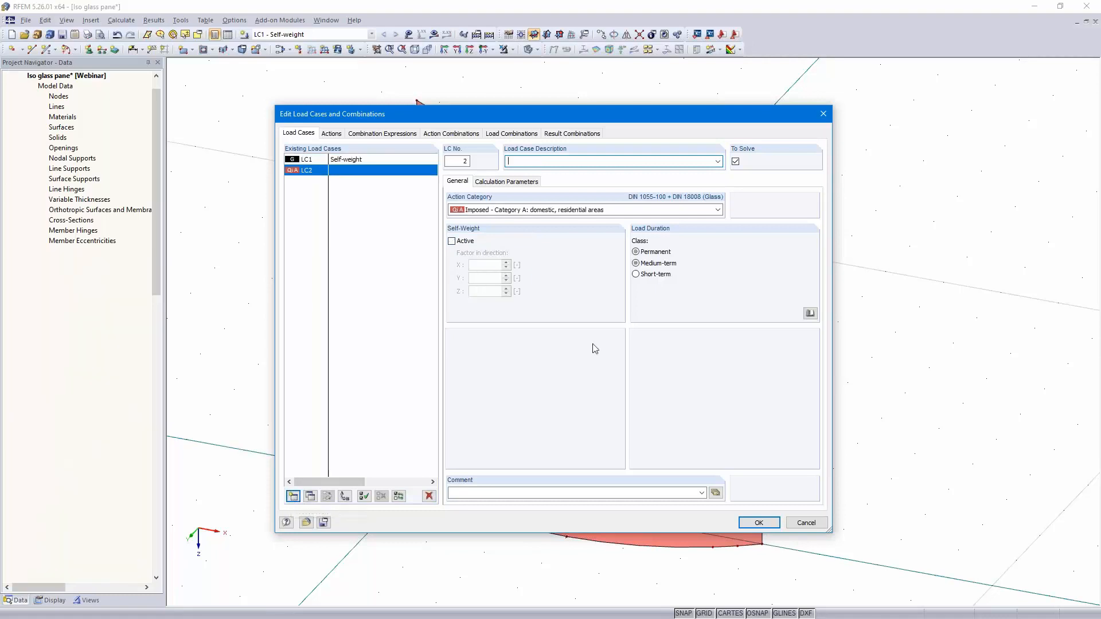
{"action": "left_click", "coordinate": [717, 162]}
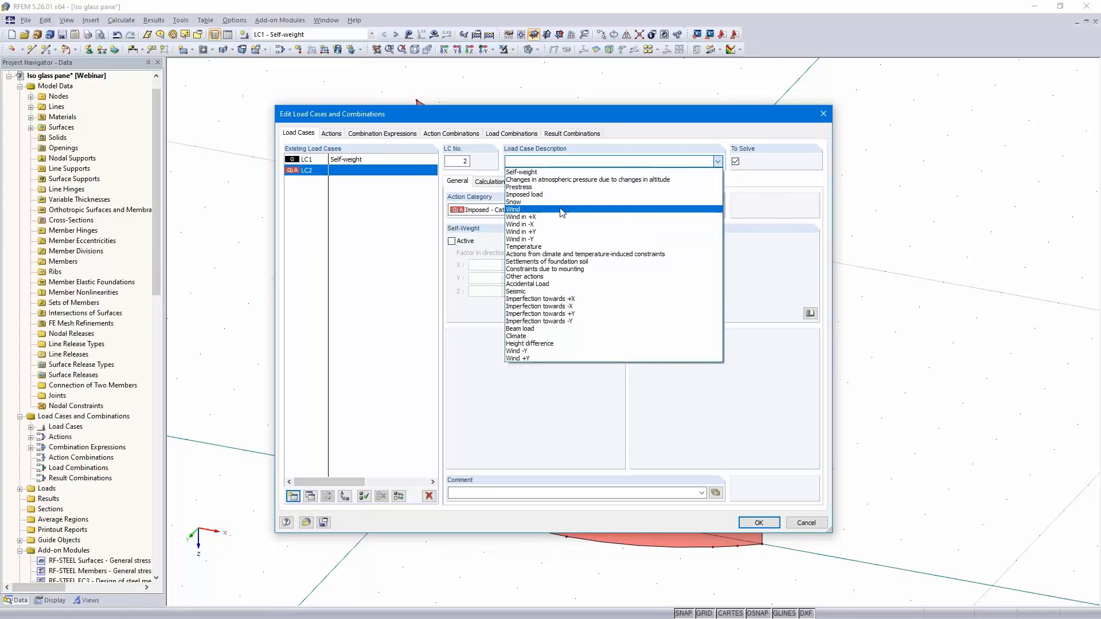
{"action": "left_click", "coordinate": [559, 210]}
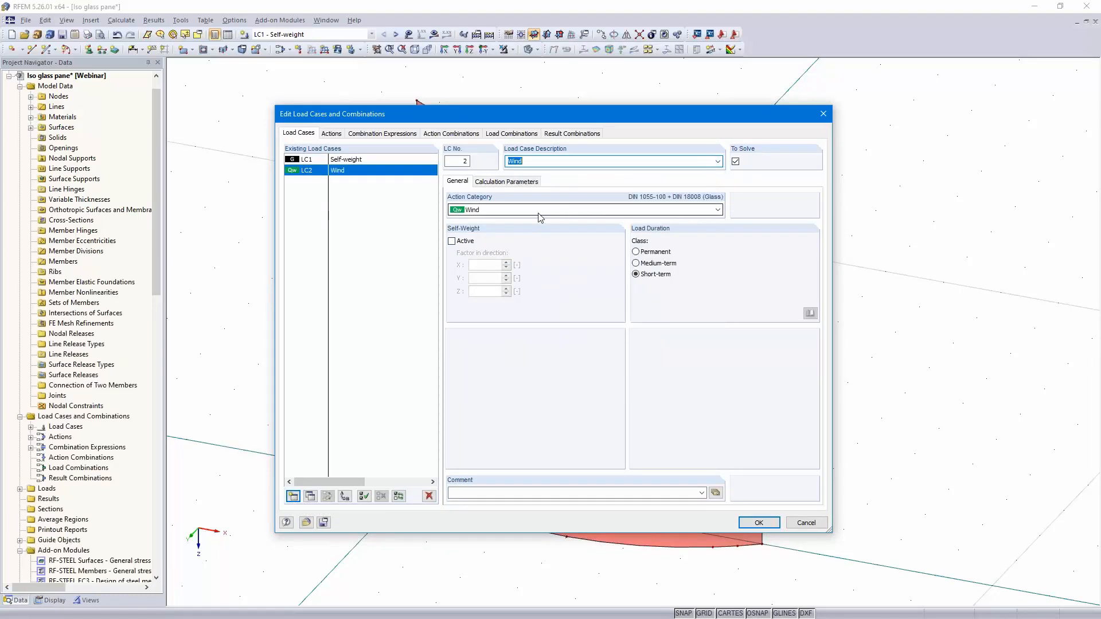
{"action": "left_click", "coordinate": [501, 212]}
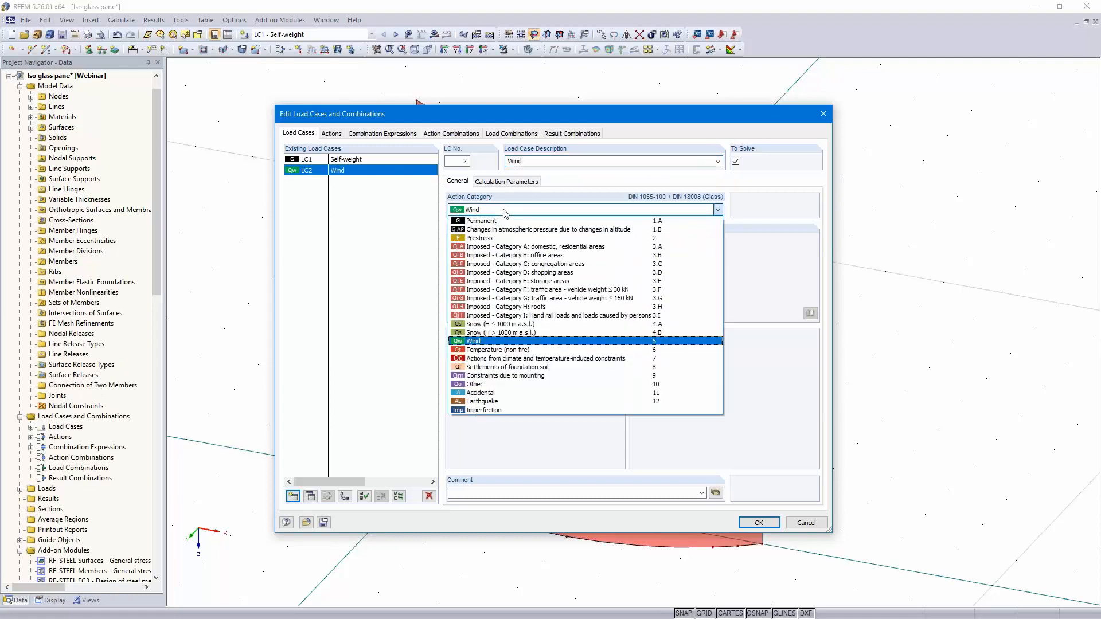
{"action": "left_click", "coordinate": [505, 213]}
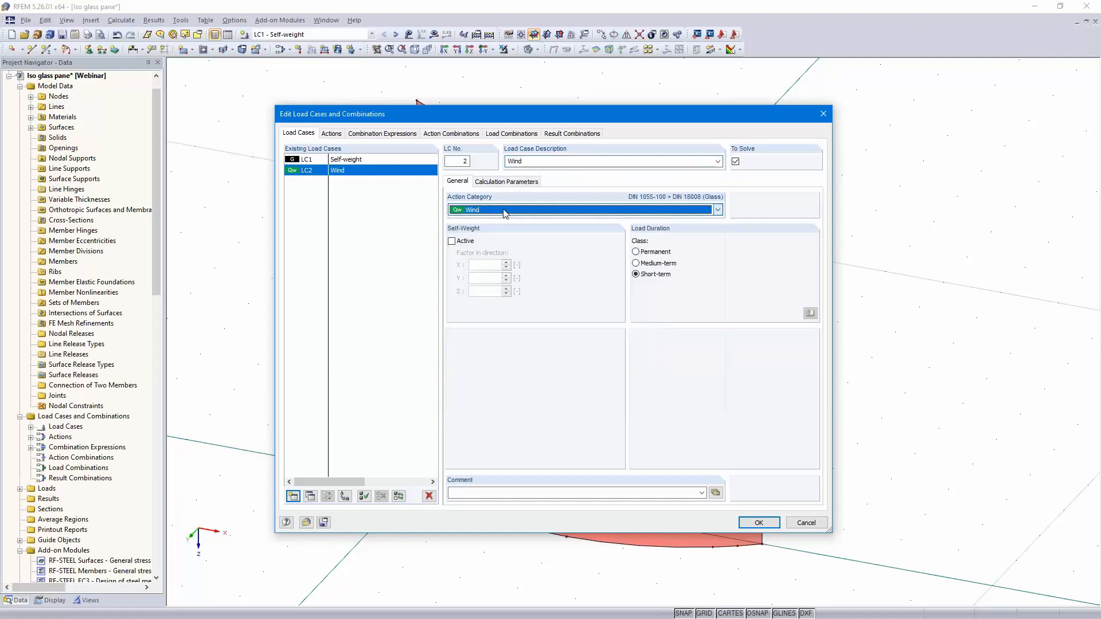
Add load case LC3 "Height difference" with the category Changes in atmospheric pressure due to changes in altitude.
{"action": "left_click", "coordinate": [293, 496]}
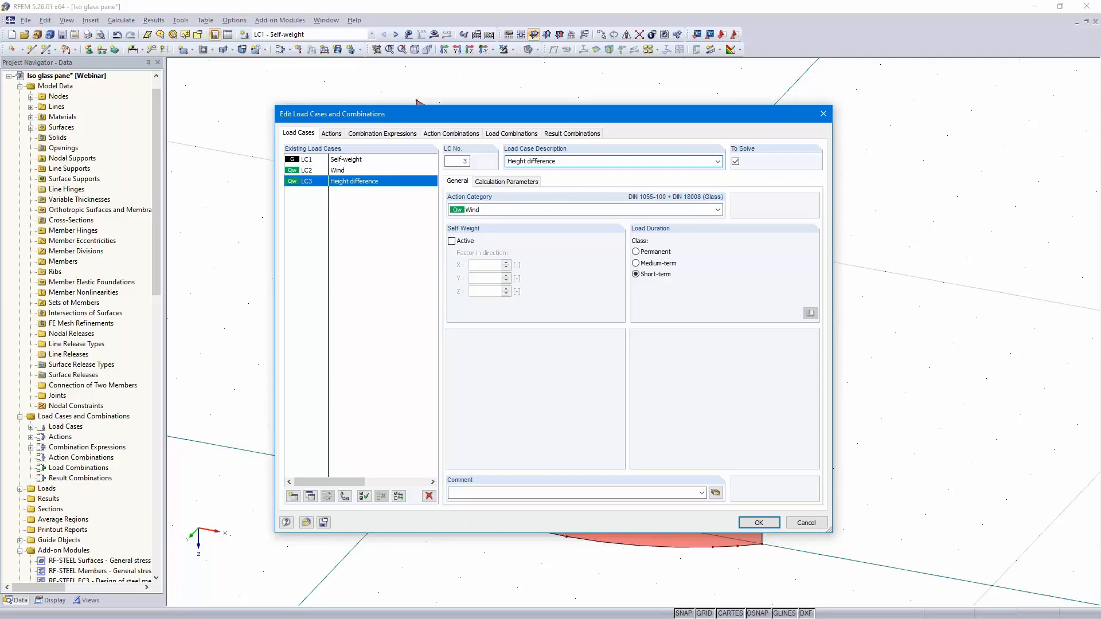
{"action": "left_click", "coordinate": [509, 210]}
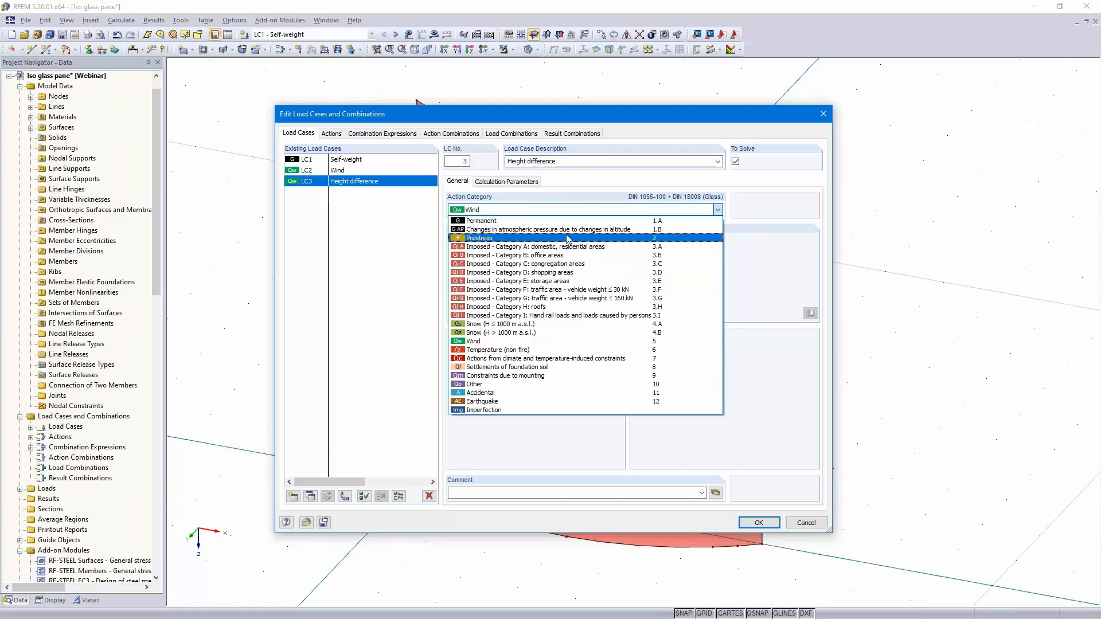
{"action": "left_click", "coordinate": [645, 230]}
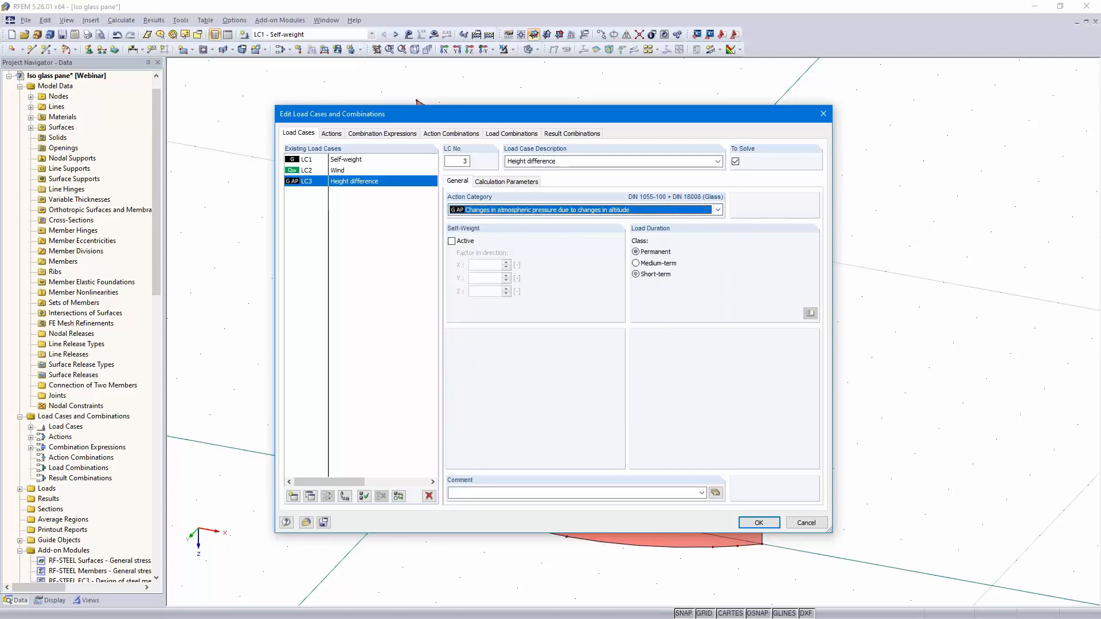
Add load case LC4 "Climate" with the category Actions from climate and temperature-induced constraints.
{"action": "left_click", "coordinate": [293, 497]}
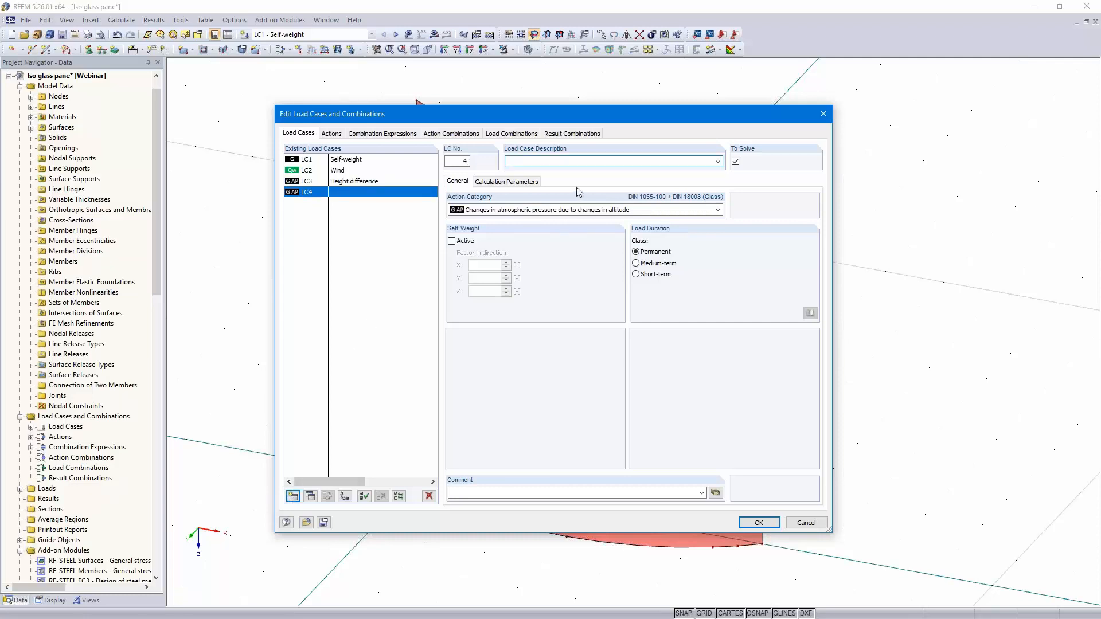
{"action": "type", "text": "Climate"}
{"action": "left_click", "coordinate": [714, 209]}
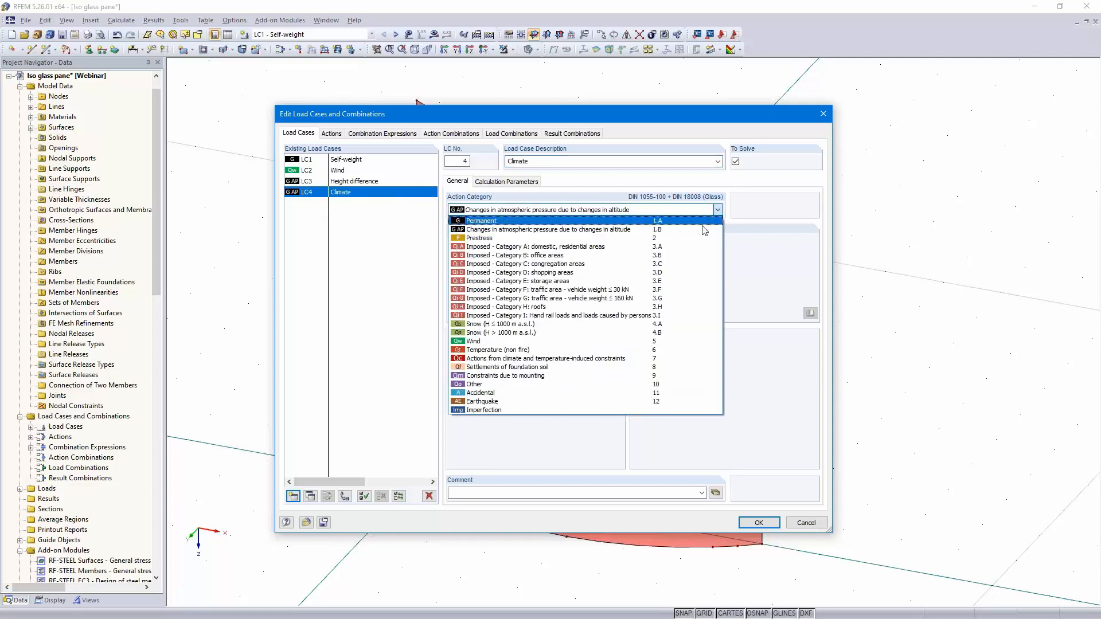
{"action": "left_click", "coordinate": [640, 358]}
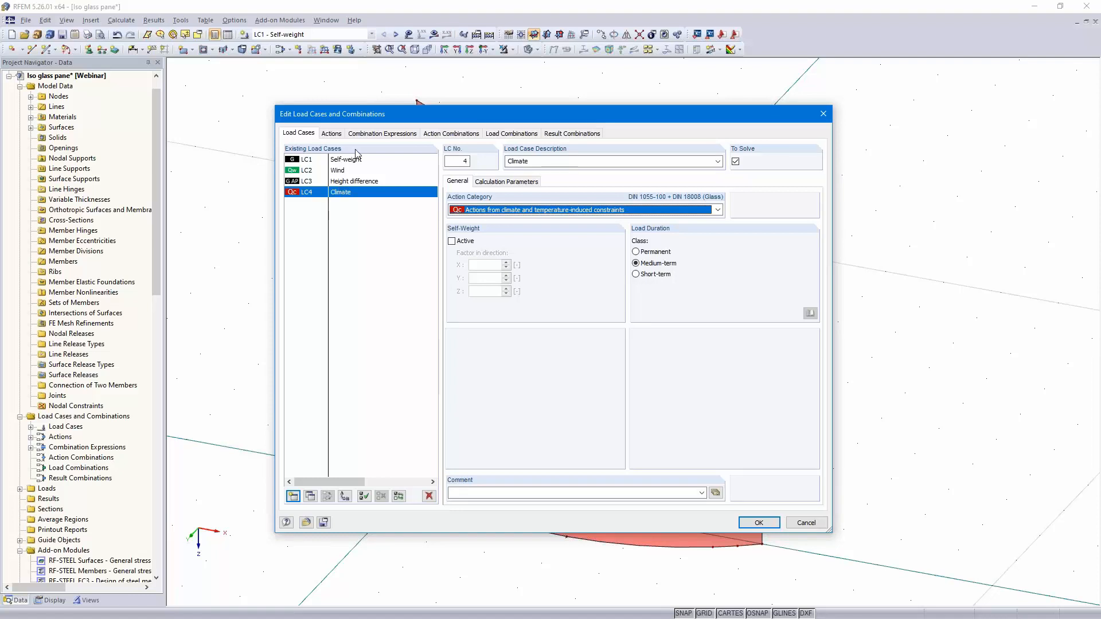
Generate and review the load and result combinations from the combination expressions, and accept the load case definitions.
{"action": "left_click", "coordinate": [380, 135]}
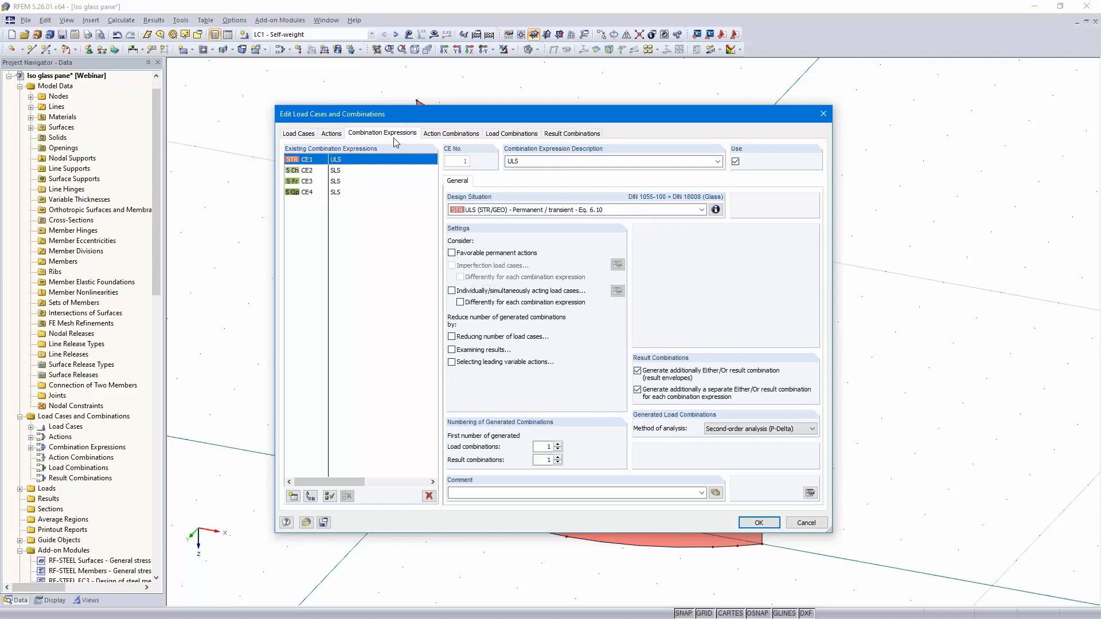
{"action": "left_click", "coordinate": [510, 136]}
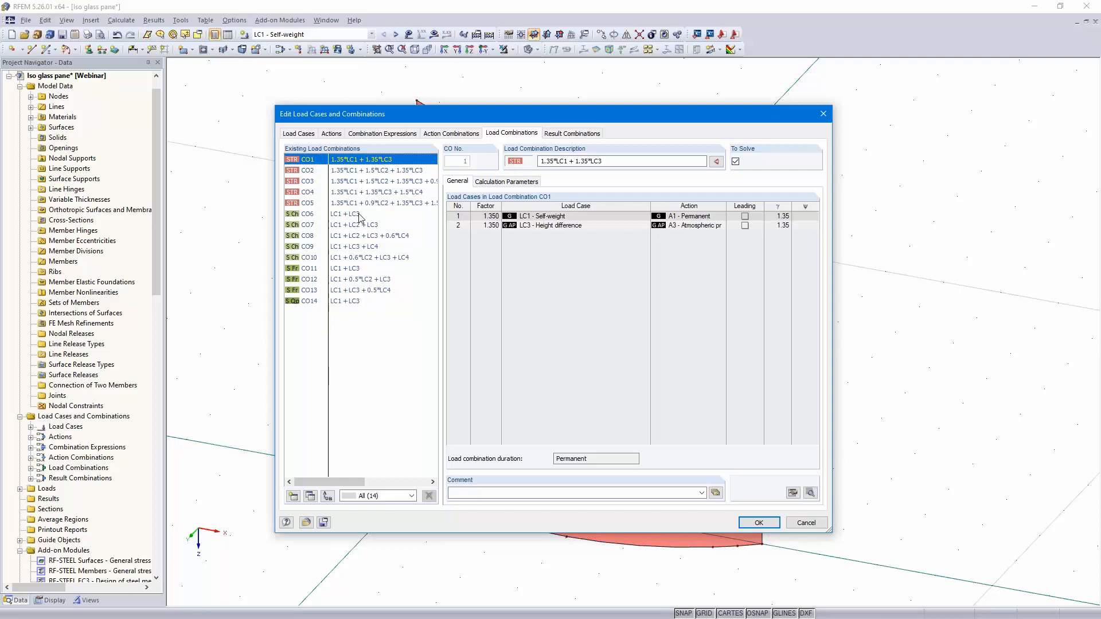
{"action": "left_click", "coordinate": [569, 133]}
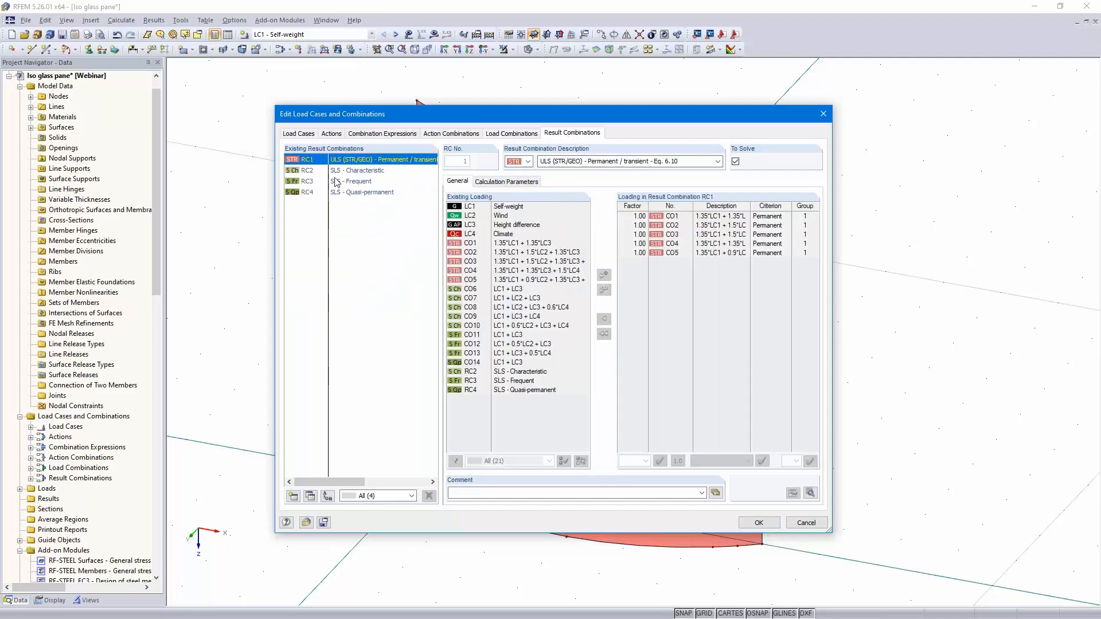
{"action": "left_click", "coordinate": [759, 524]}
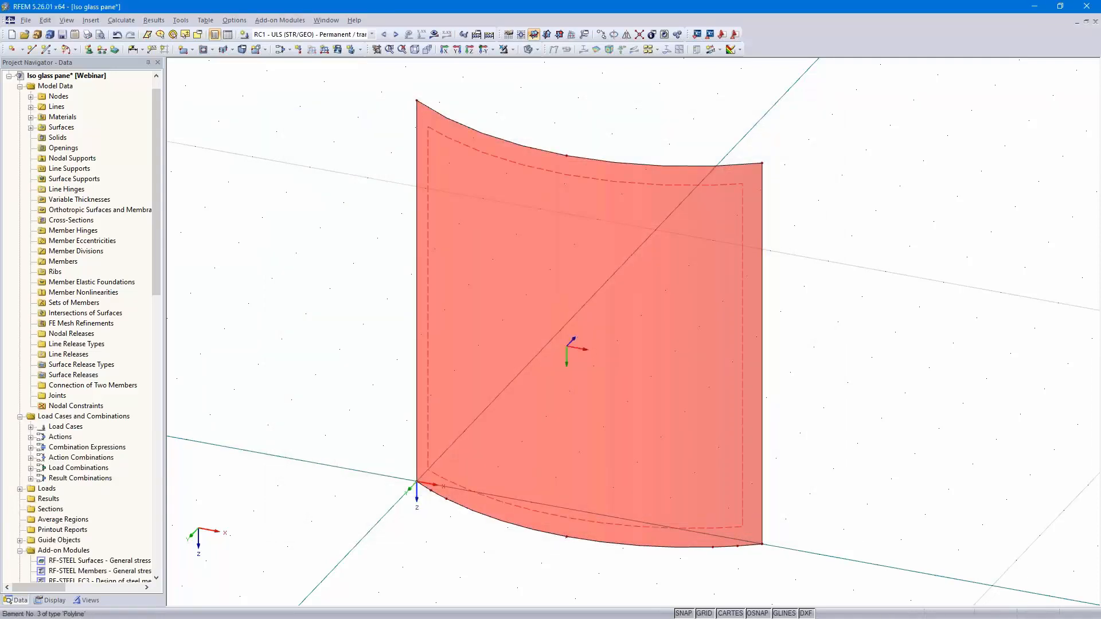
In load case LC2 Wind, apply a uniform surface force of 0.50 kN/m² in the local z direction to the curved pane.
{"action": "left_click", "coordinate": [371, 34]}
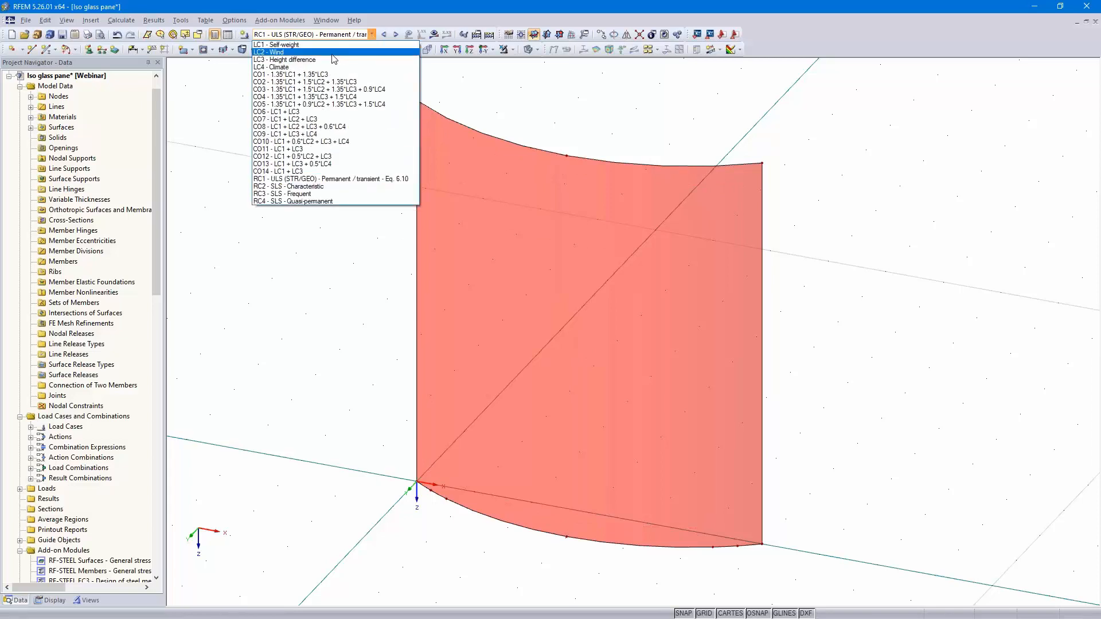
{"action": "left_click", "coordinate": [334, 53]}
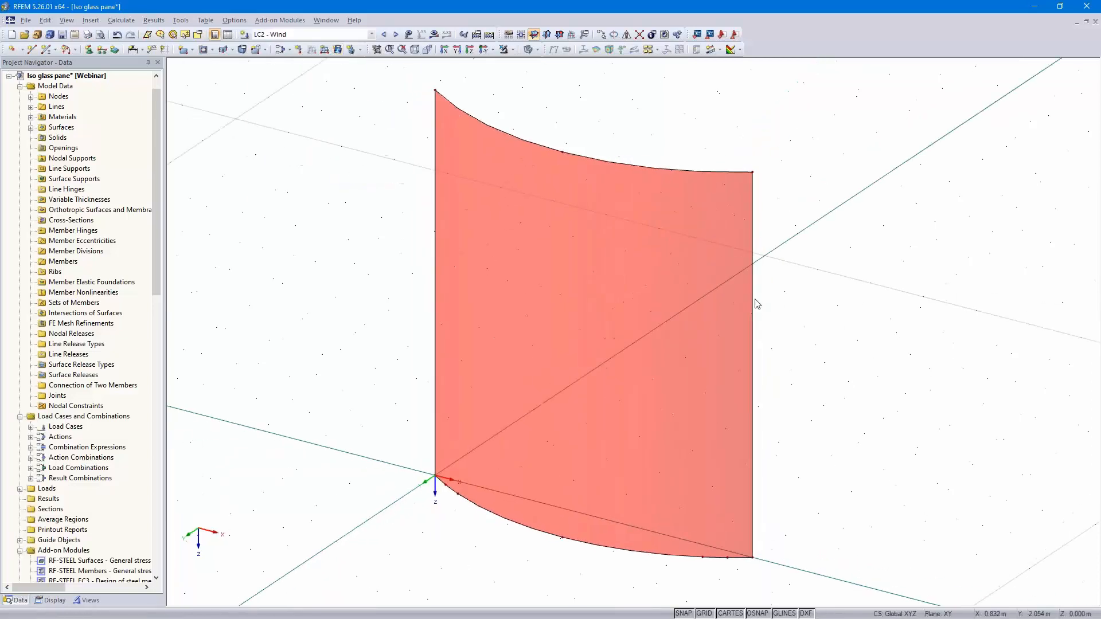
{"action": "left_click", "coordinate": [337, 49]}
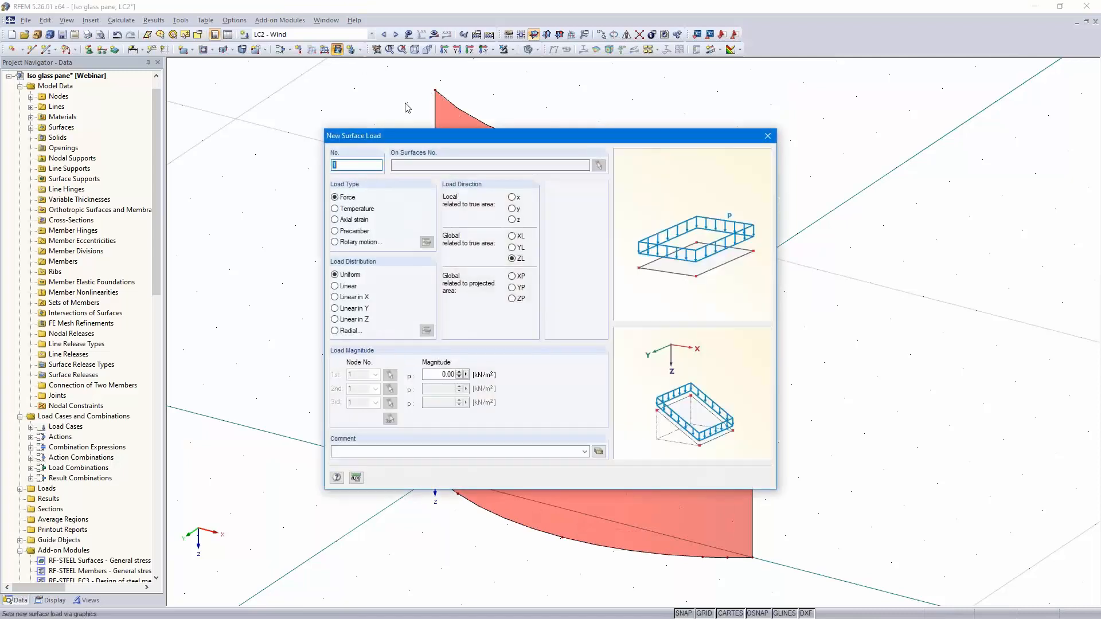
{"action": "left_click", "coordinate": [511, 220]}
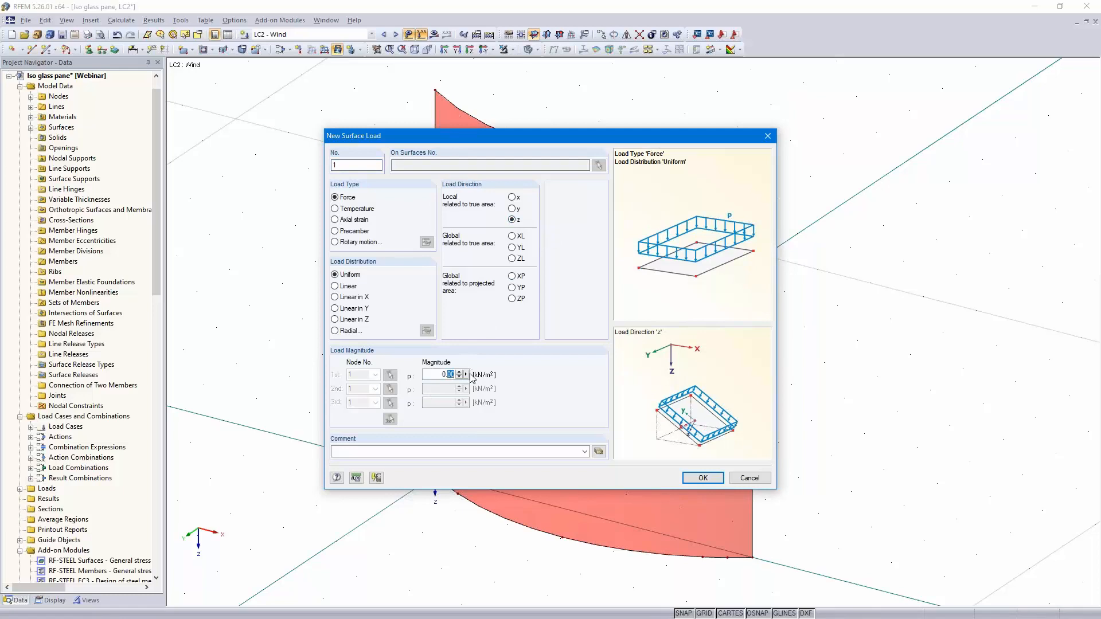
{"action": "type", "text": "5"}
{"action": "left_click", "coordinate": [704, 479]}
{"action": "left_click", "coordinate": [732, 232]}
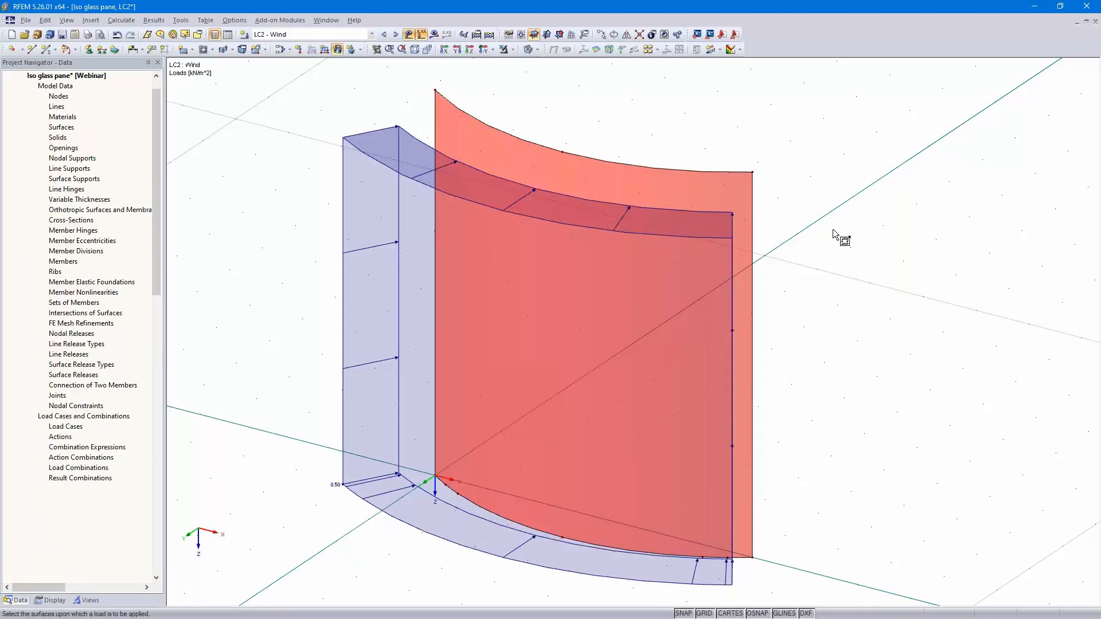
{"action": "middle_click_drag", "start_coordinate": [823, 278], "coordinate": [688, 263], "text": "ctrl"}
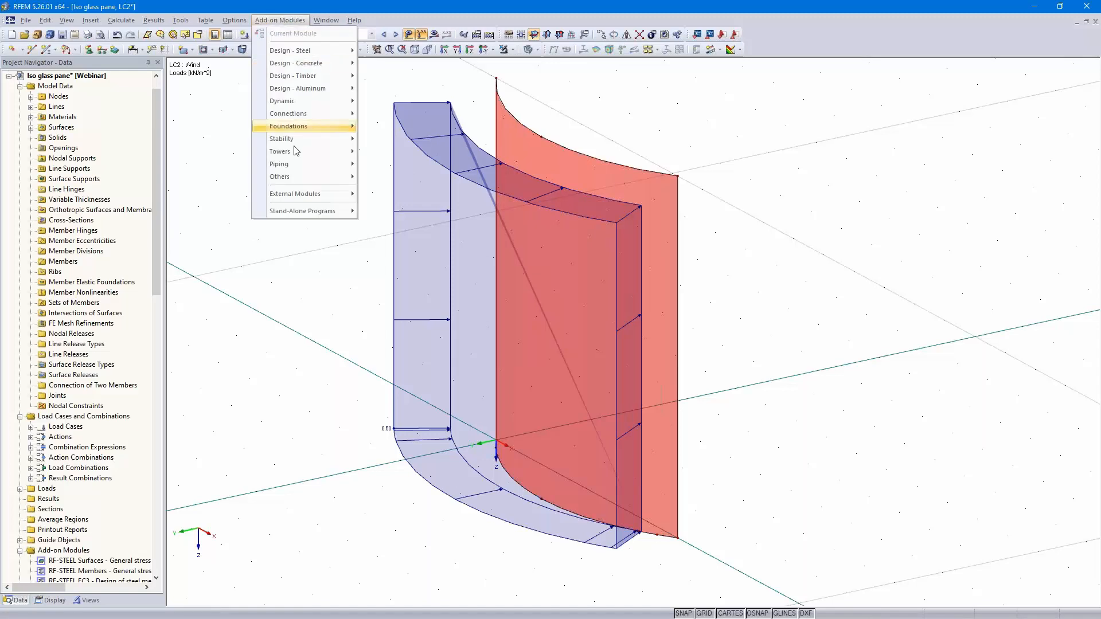
Open the RF-GLASS module, include all surfaces, and select load combinations CO1 to CO5 for the ultimate limit state design.
{"action": "mouse_move", "coordinate": [308, 178]}
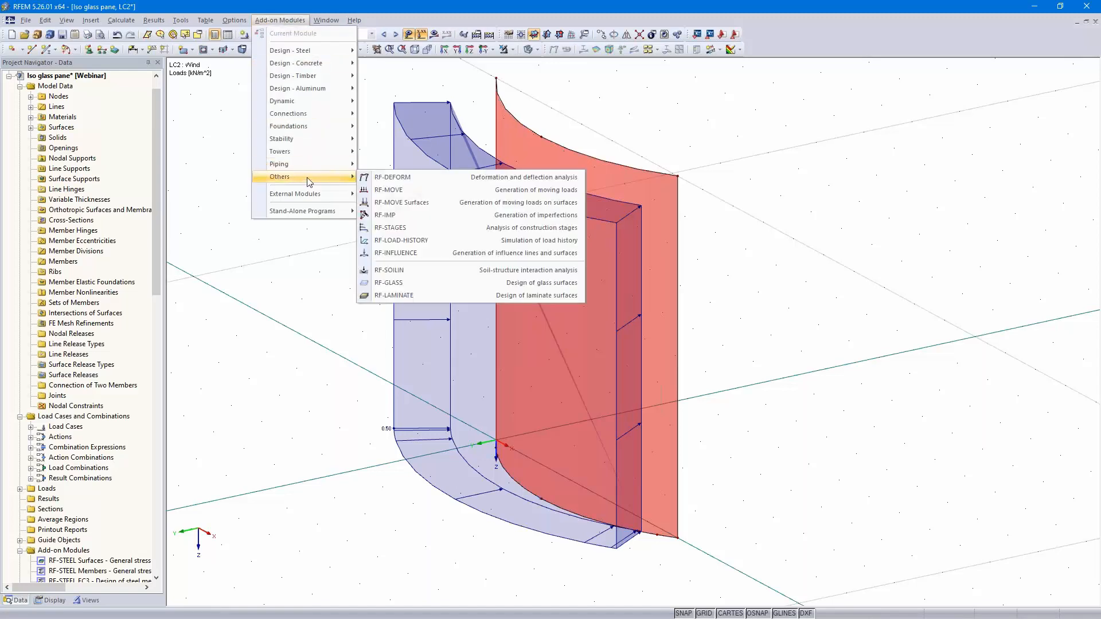
{"action": "left_click", "coordinate": [419, 284]}
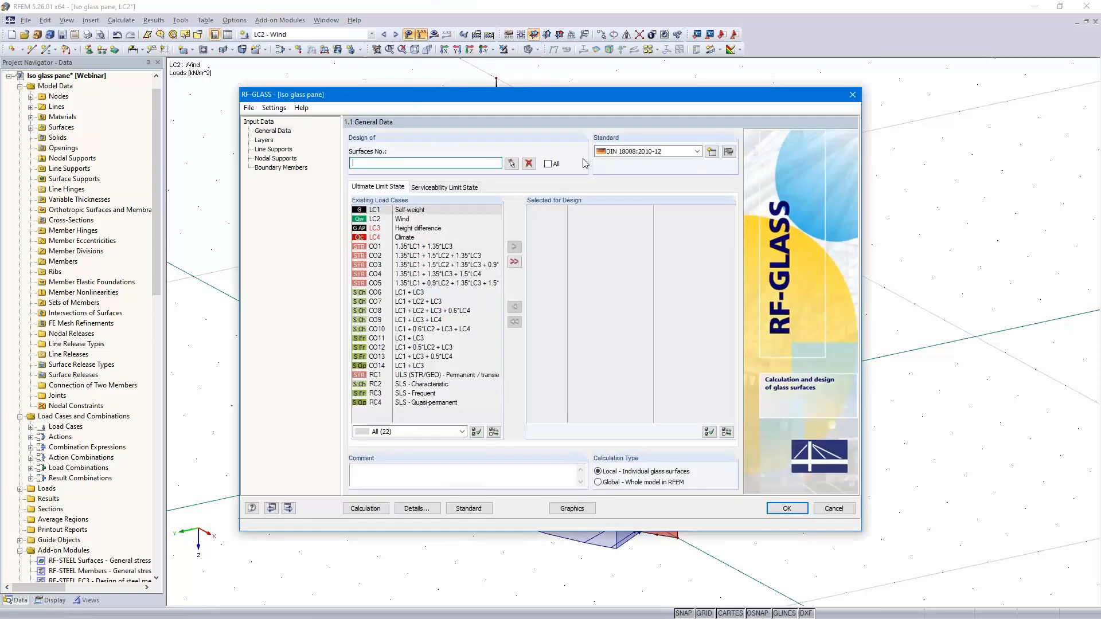
{"action": "left_click", "coordinate": [548, 164]}
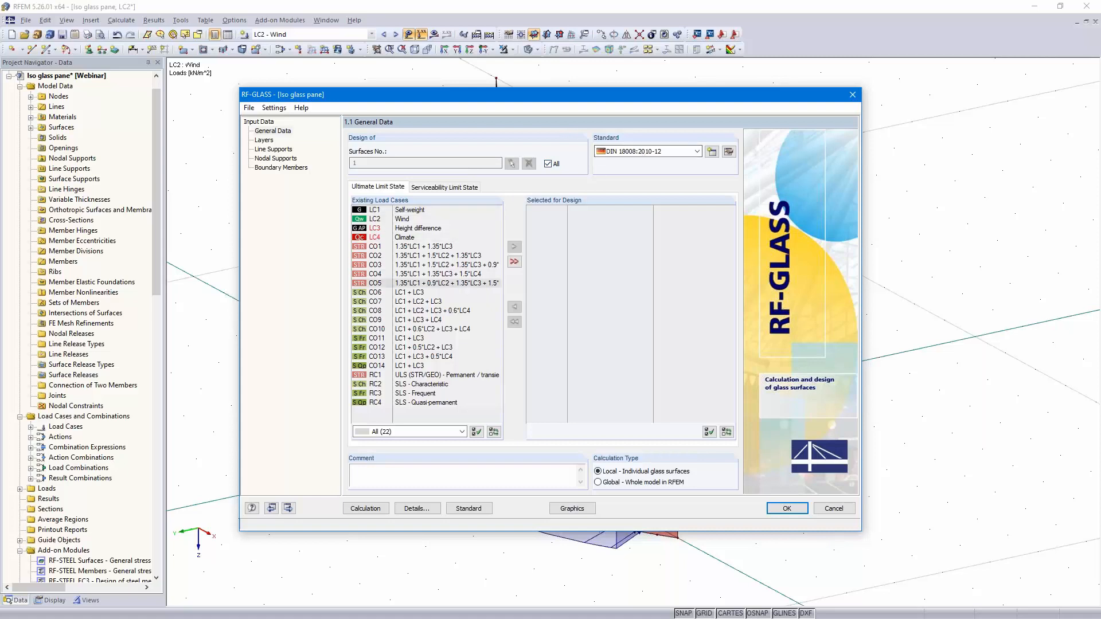
{"action": "left_click", "coordinate": [418, 248]}
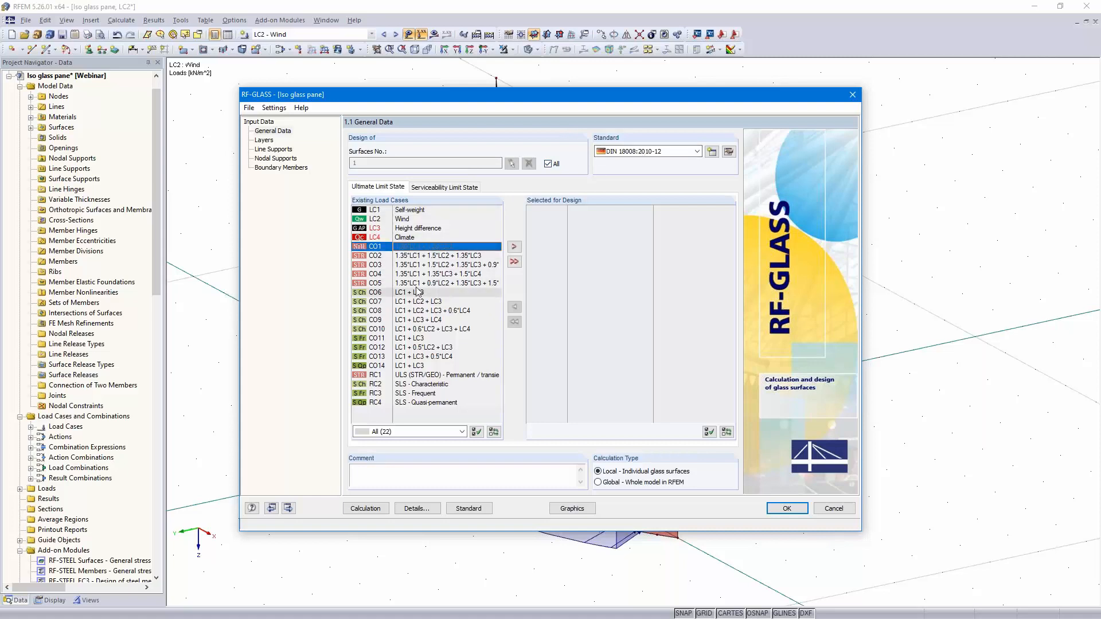
{"action": "left_click", "coordinate": [436, 284], "text": "shift"}
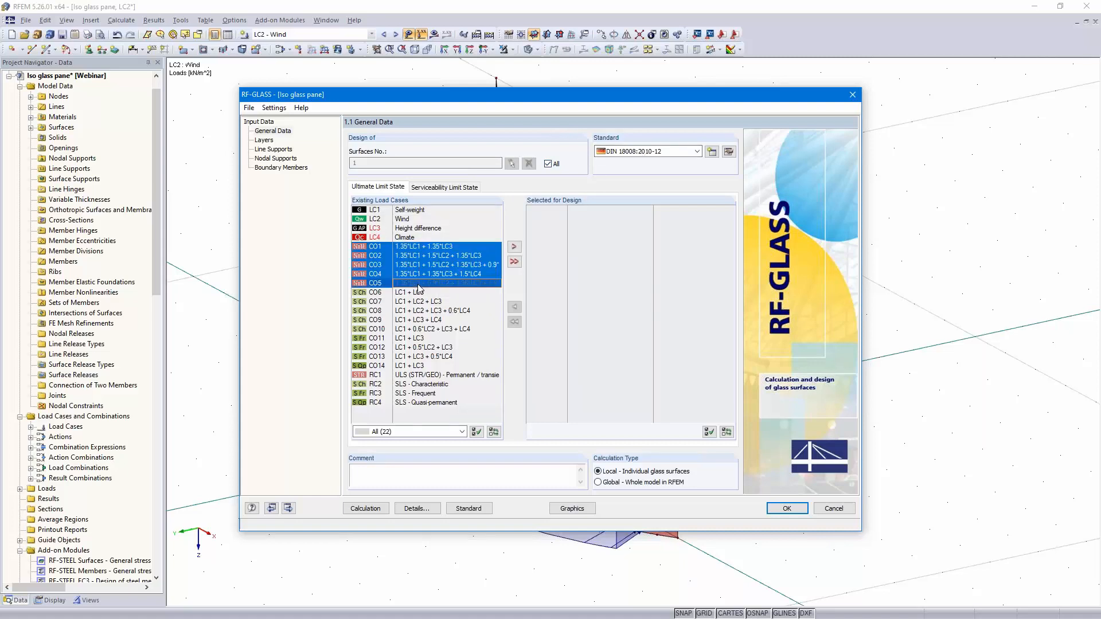
{"action": "left_click", "coordinate": [514, 247]}
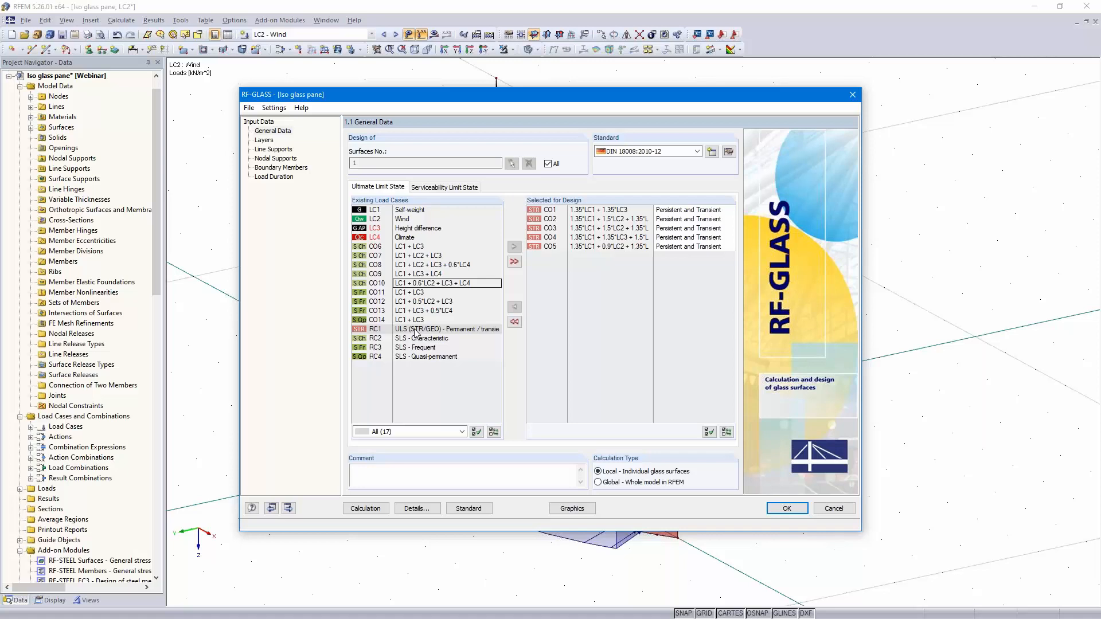
Select load combinations CO6 to CO14 for the serviceability limit state design.
{"action": "left_click", "coordinate": [442, 190]}
{"action": "left_click", "coordinate": [413, 292]}
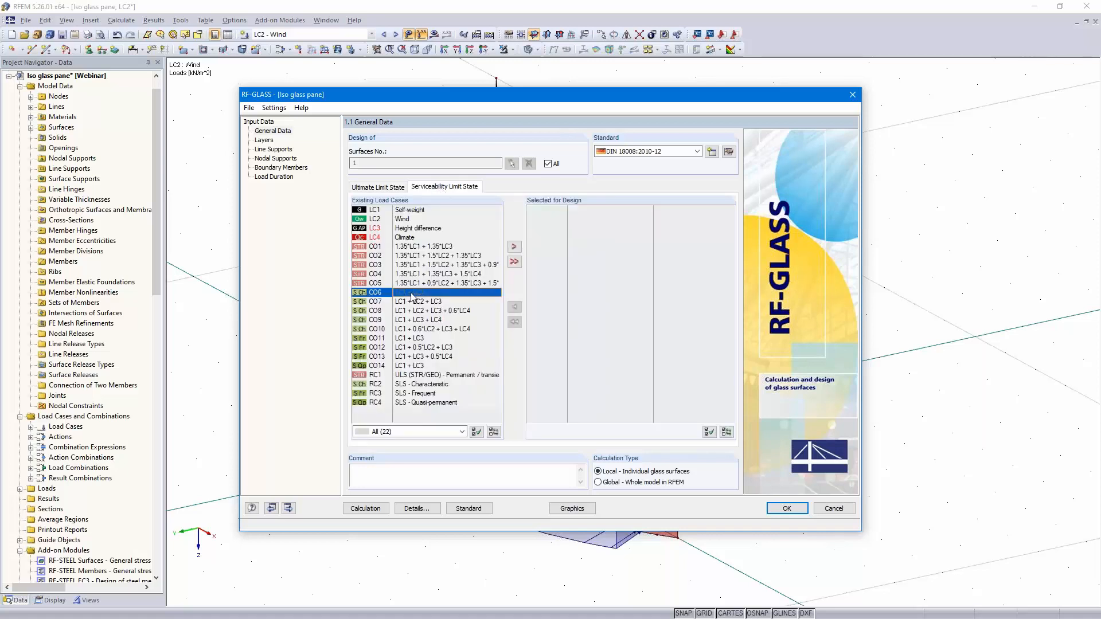
{"action": "left_click", "coordinate": [415, 365], "text": "shift"}
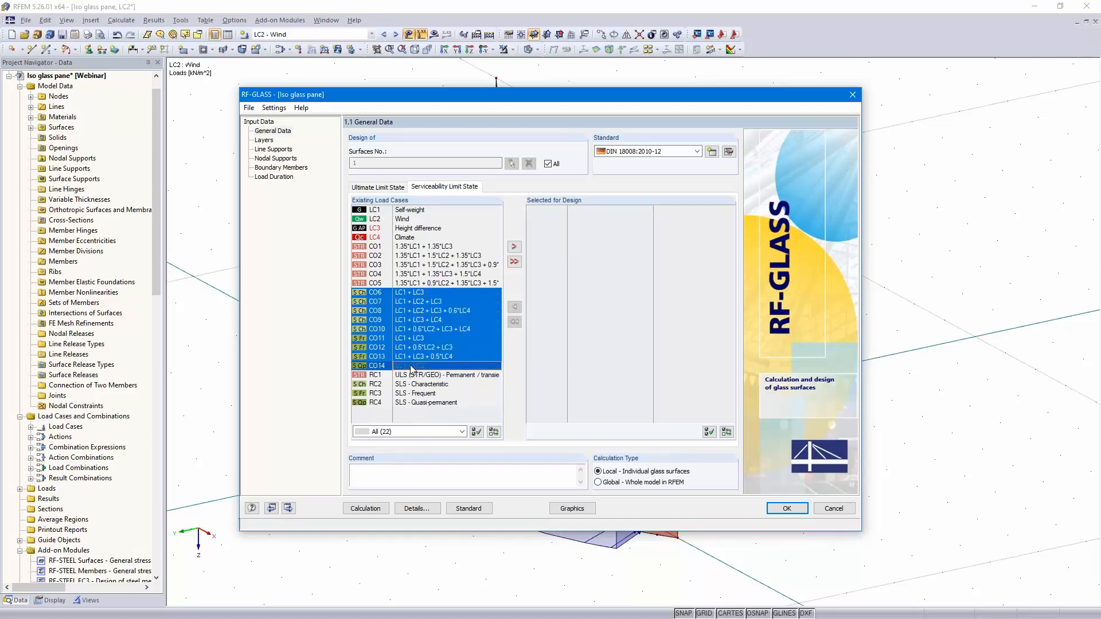
{"action": "left_click", "coordinate": [513, 247]}
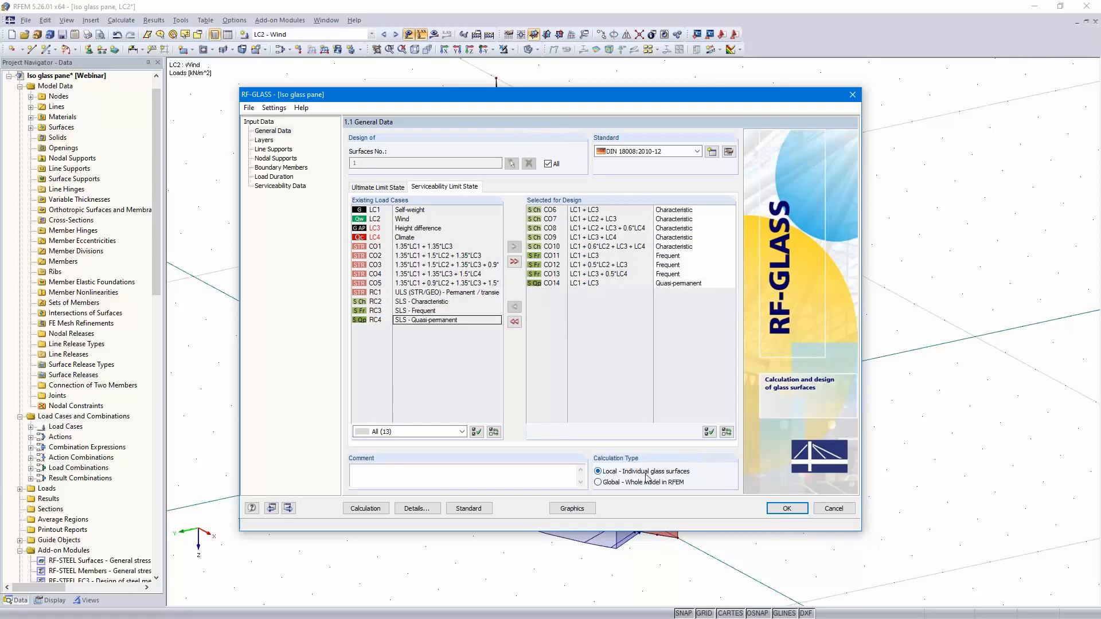
Assign Composition 1 in the layer definitions to surface 1.
{"action": "left_click", "coordinate": [289, 509]}
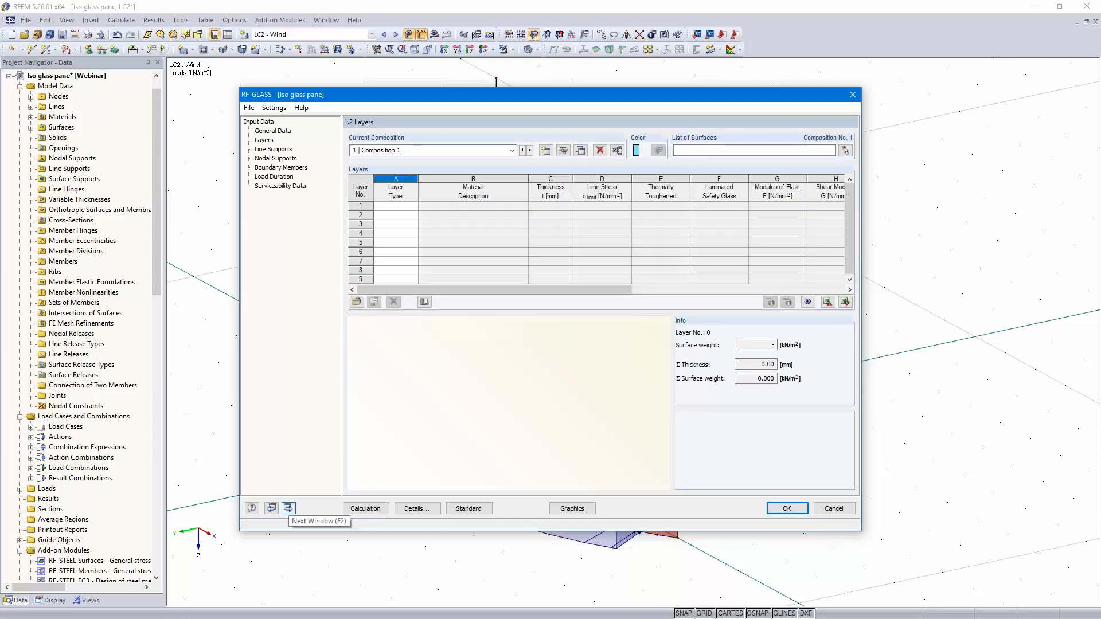
{"action": "left_click", "coordinate": [743, 152]}
{"action": "type", "text": "1"}
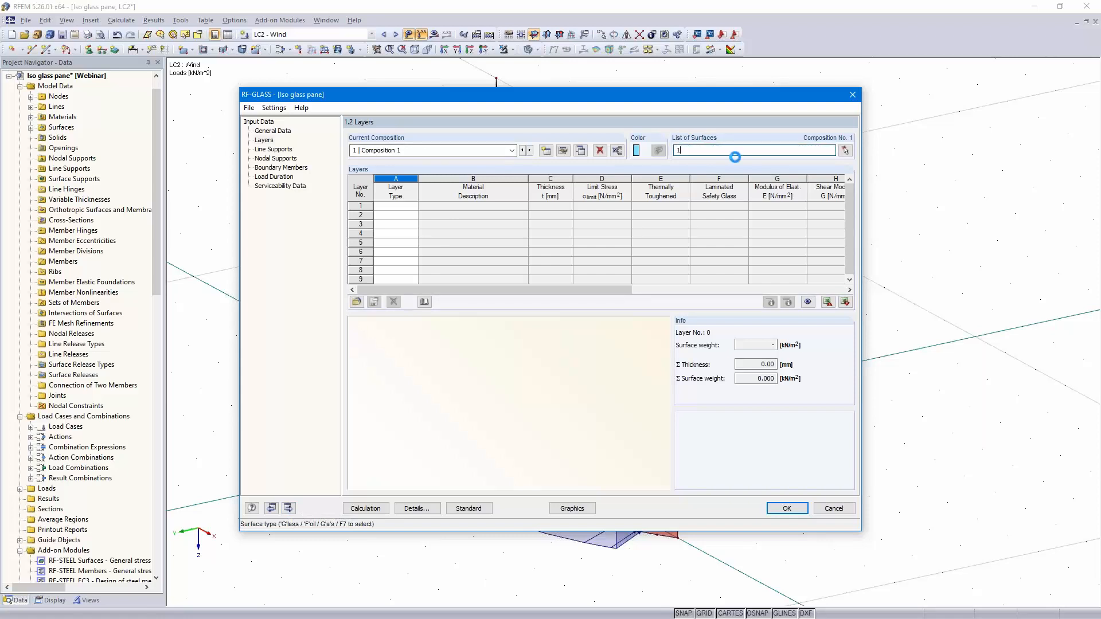
Define layer 1 as glass with the material Heat Strengthened Float Glass according to DIN 18008-1:2010-12.
{"action": "left_click", "coordinate": [404, 207]}
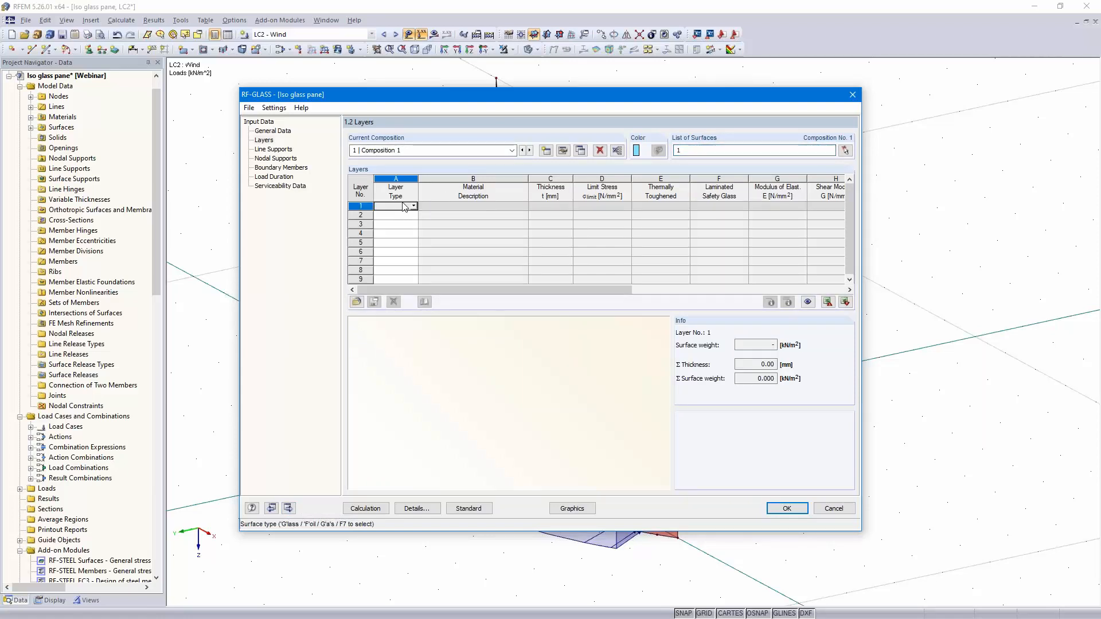
{"action": "left_click", "coordinate": [413, 206]}
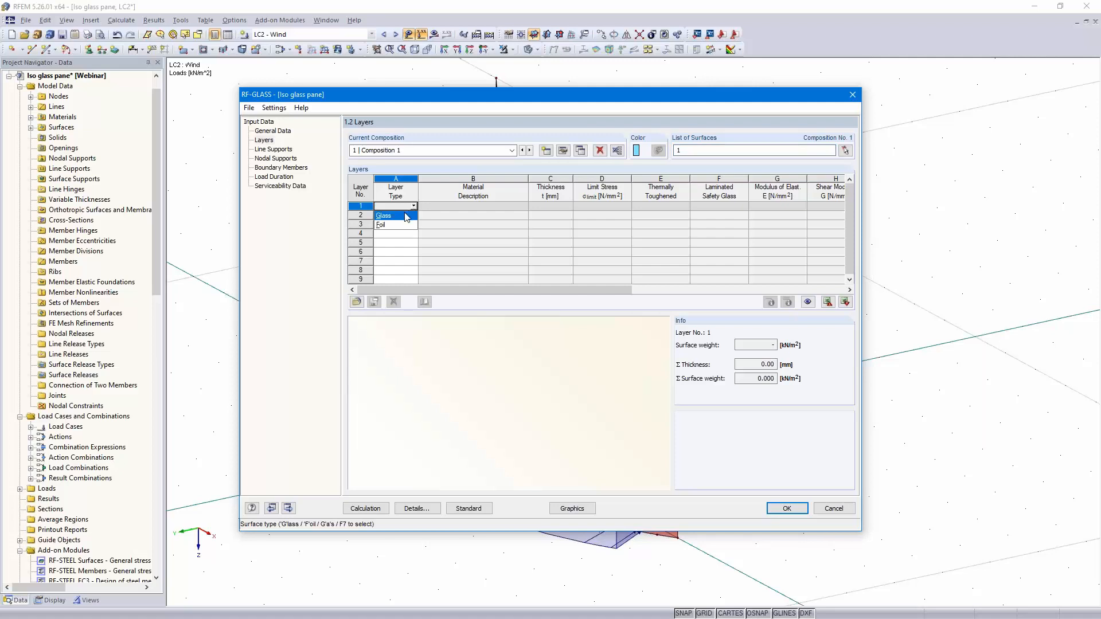
{"action": "left_click", "coordinate": [408, 216]}
{"action": "left_click", "coordinate": [499, 207]}
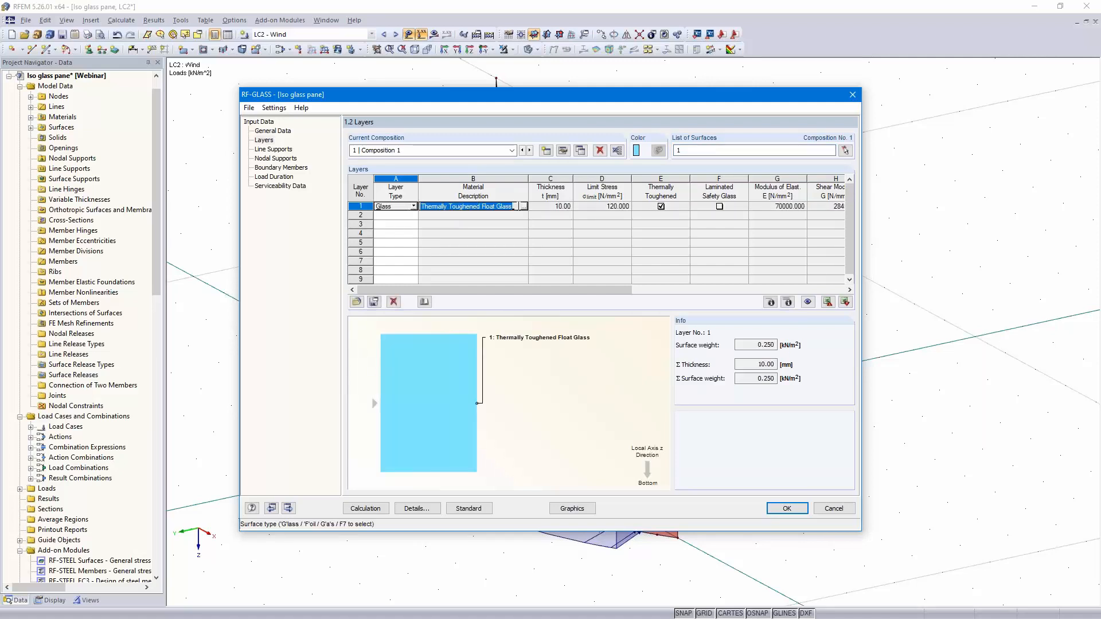
{"action": "left_click", "coordinate": [523, 207]}
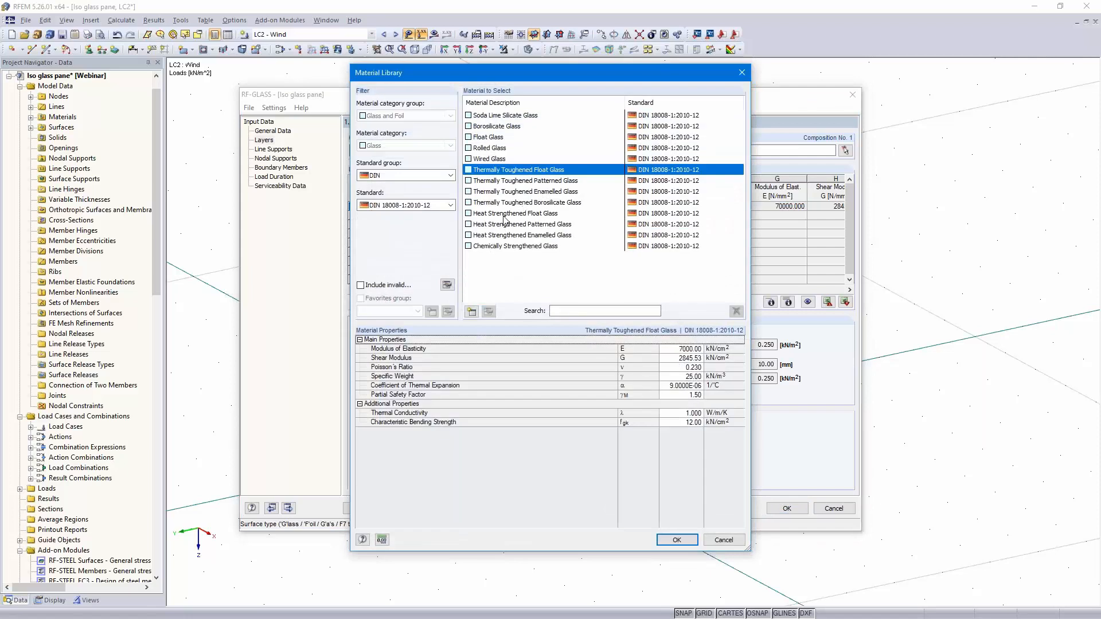
{"action": "left_click", "coordinate": [548, 215]}
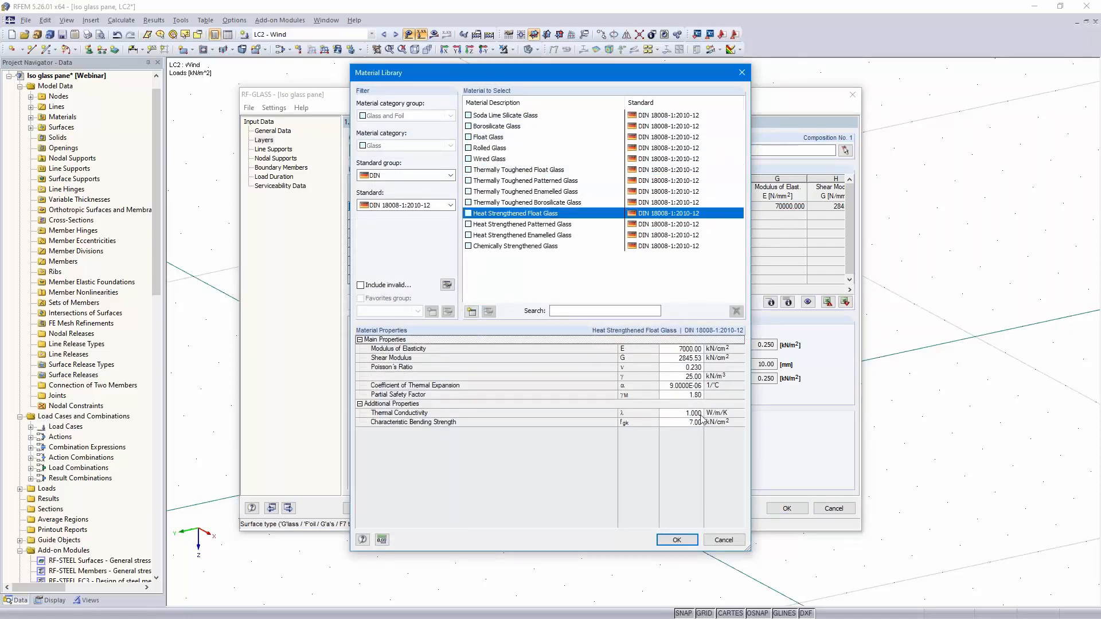
{"action": "left_click", "coordinate": [677, 541]}
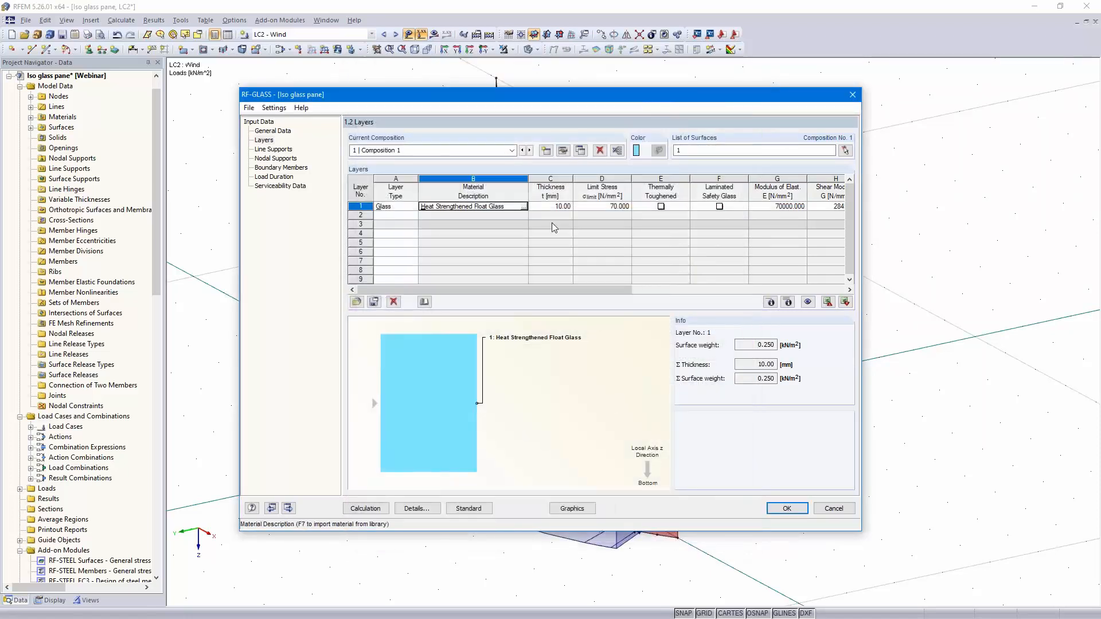
Set the thickness of layer 1 to 6 mm and mark it as thermally toughened and laminated safety glass.
{"action": "left_click", "coordinate": [551, 207]}
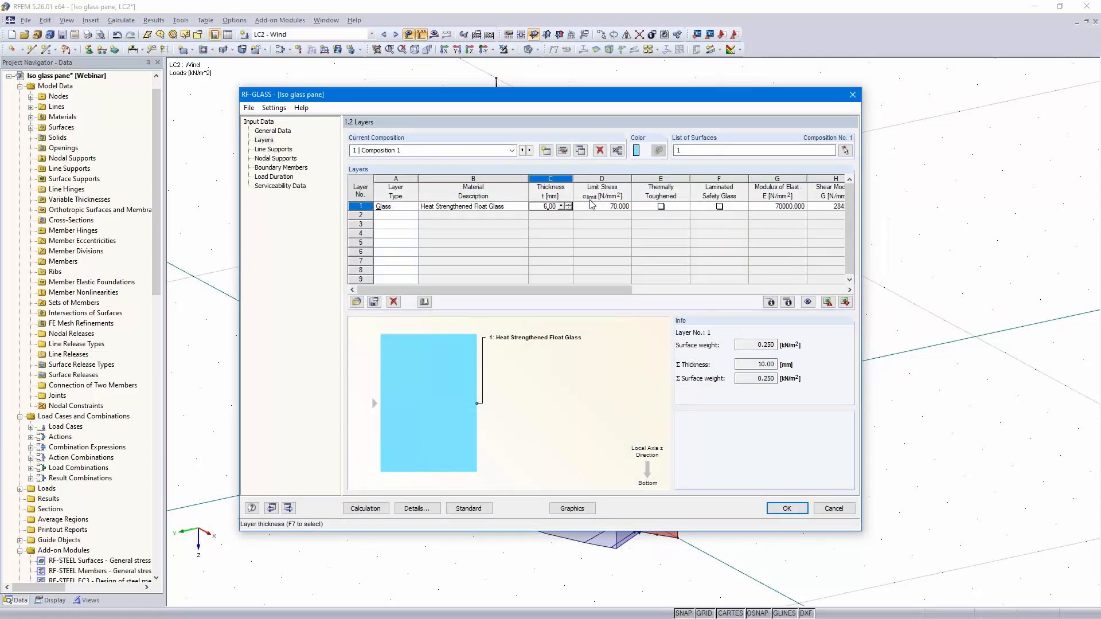
{"action": "left_click", "coordinate": [661, 207]}
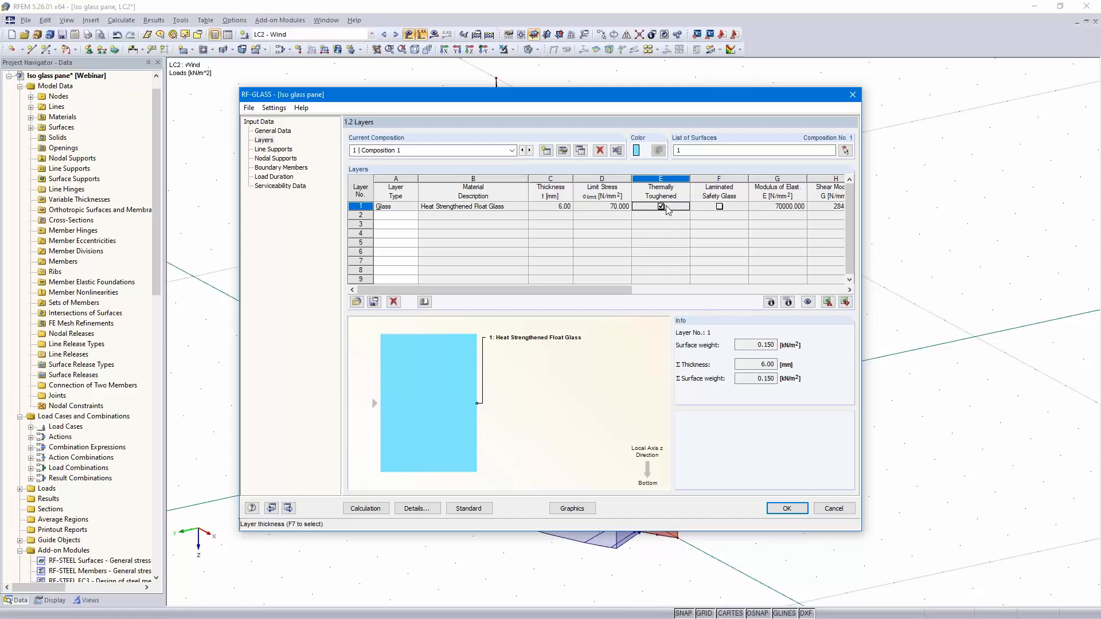
{"action": "left_click", "coordinate": [720, 207]}
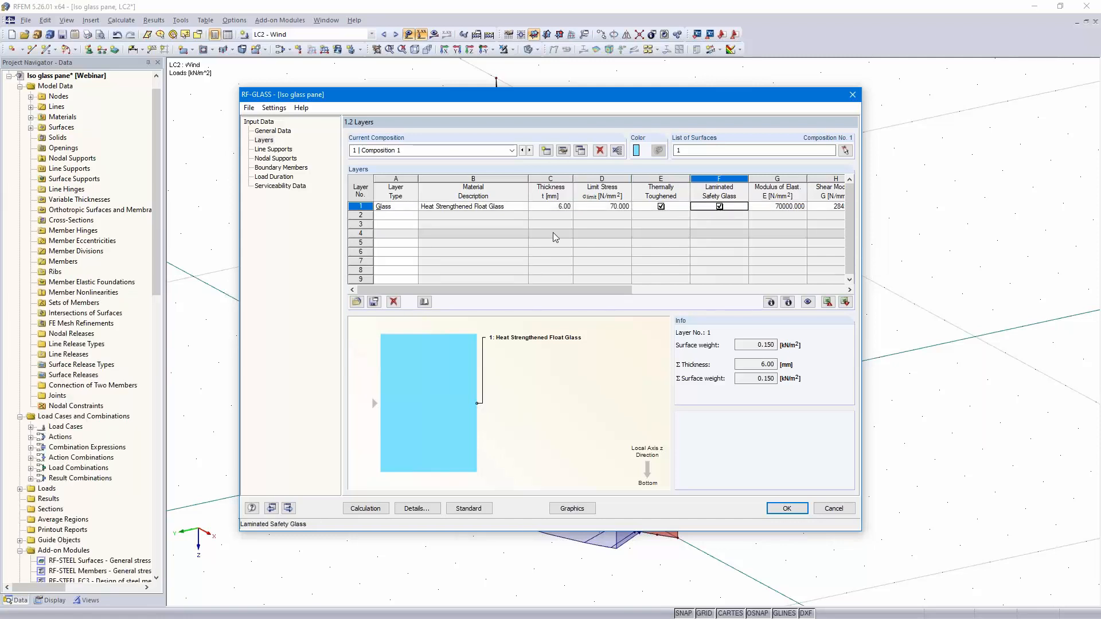
Add layer 2 as a foil of PVB 22 °C loading until 3 min with a thickness of 1.52 mm.
{"action": "left_click", "coordinate": [395, 215]}
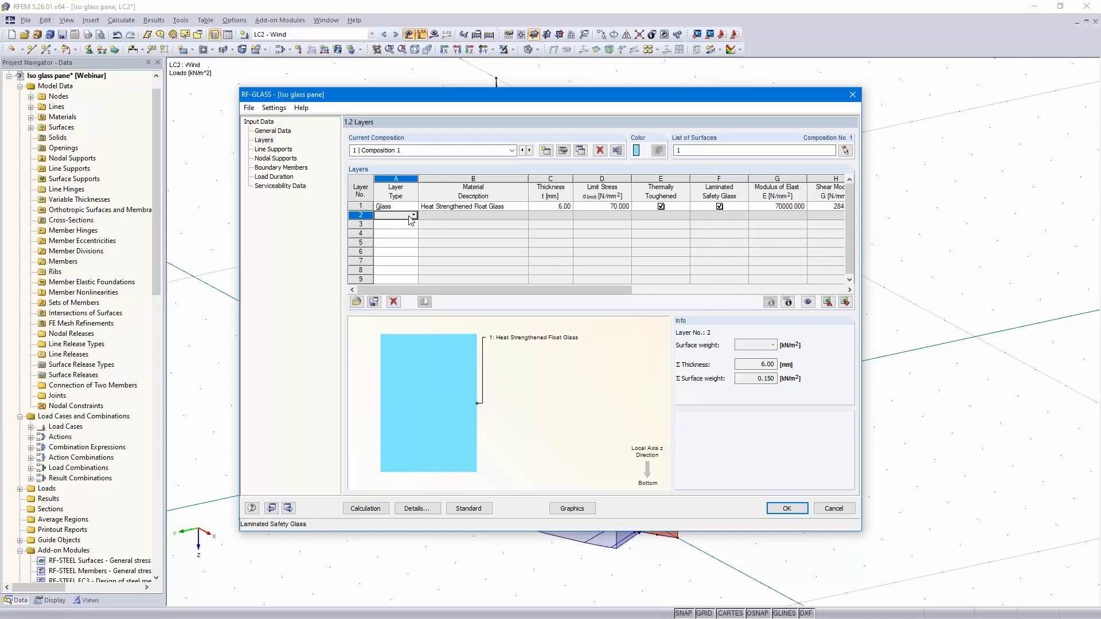
{"action": "left_click", "coordinate": [413, 215]}
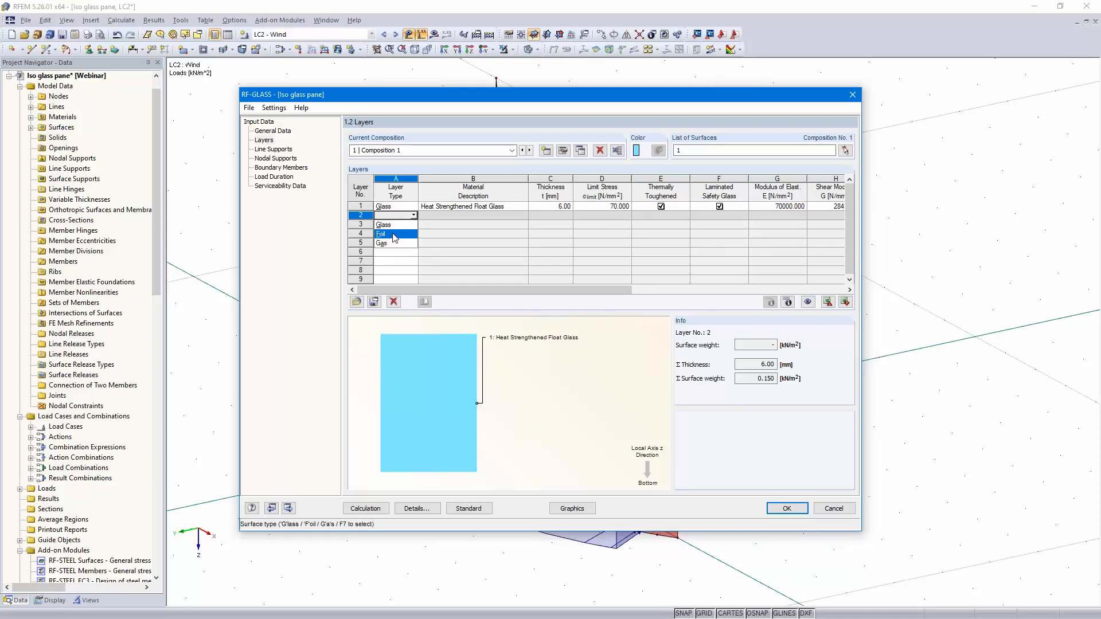
{"action": "left_click", "coordinate": [395, 234]}
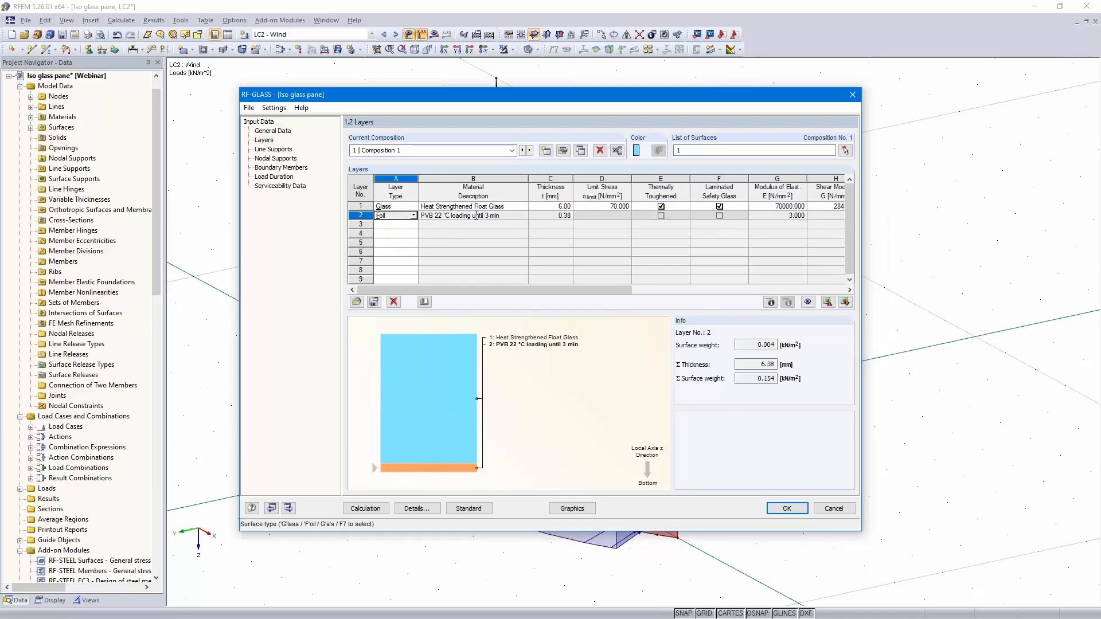
{"action": "left_click", "coordinate": [560, 216]}
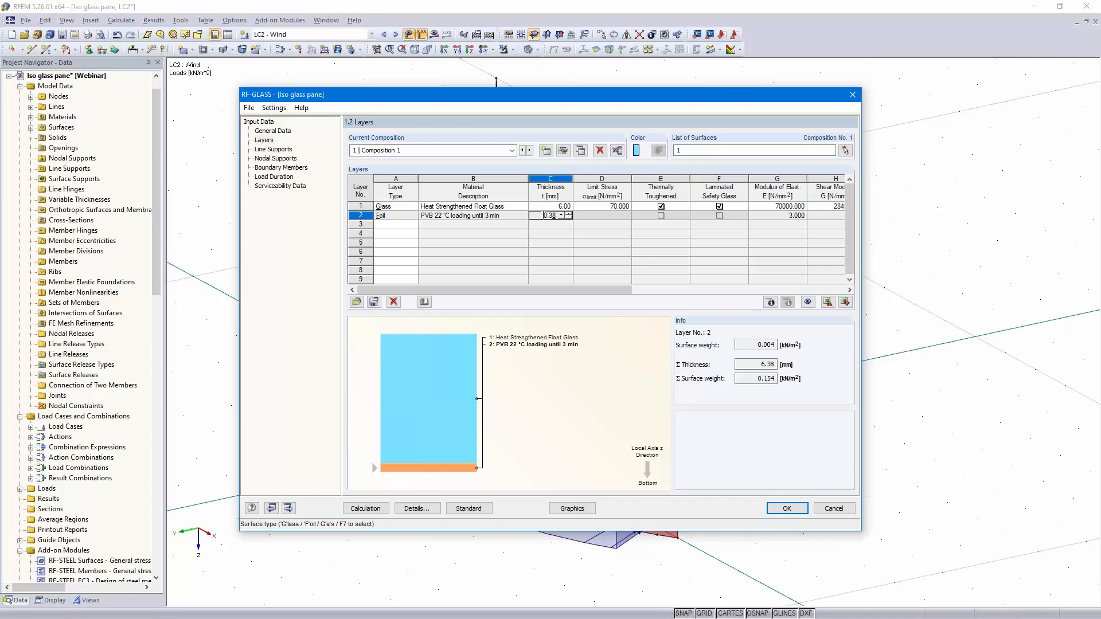
{"action": "type", "text": "1,52"}
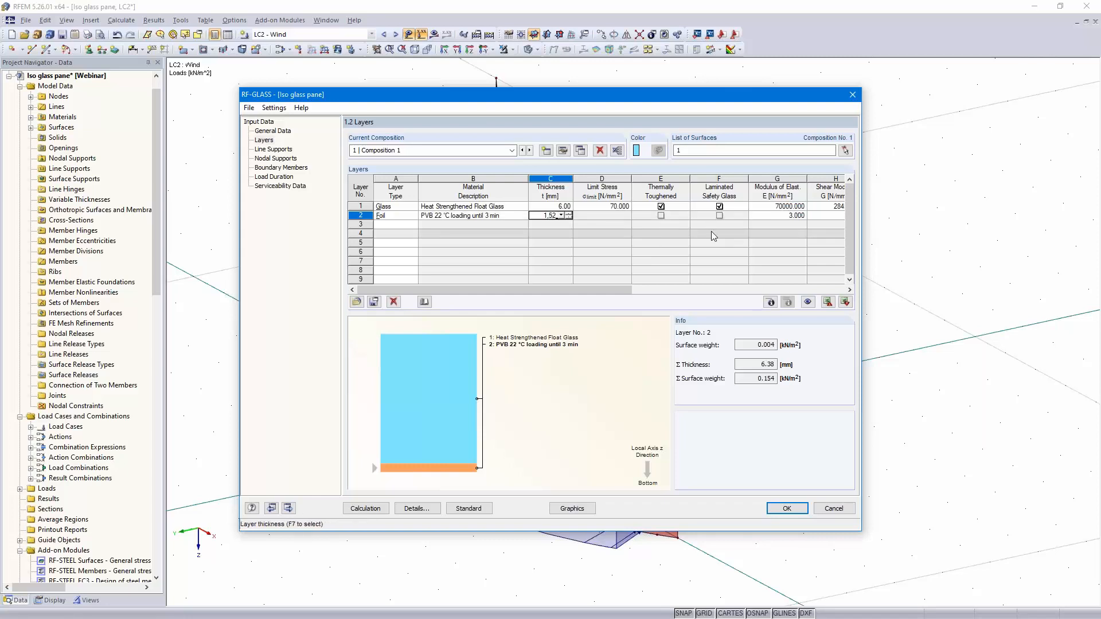
Add layer 3 as a 6 mm Heat Strengthened Float Glass layer beneath the foil.
{"action": "left_click", "coordinate": [389, 226]}
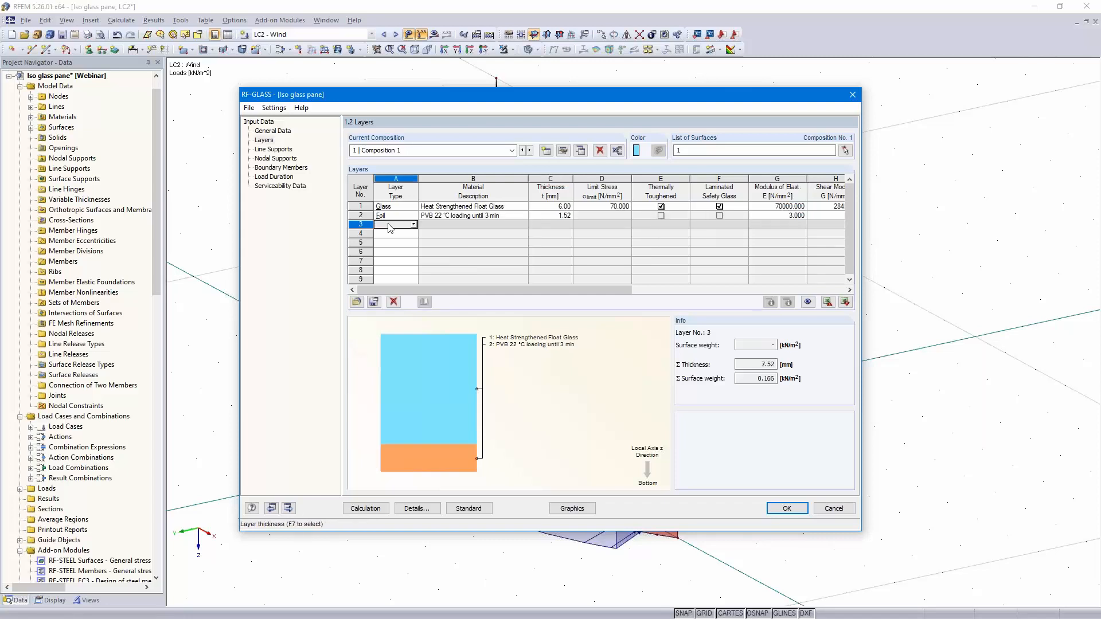
{"action": "left_click", "coordinate": [413, 224]}
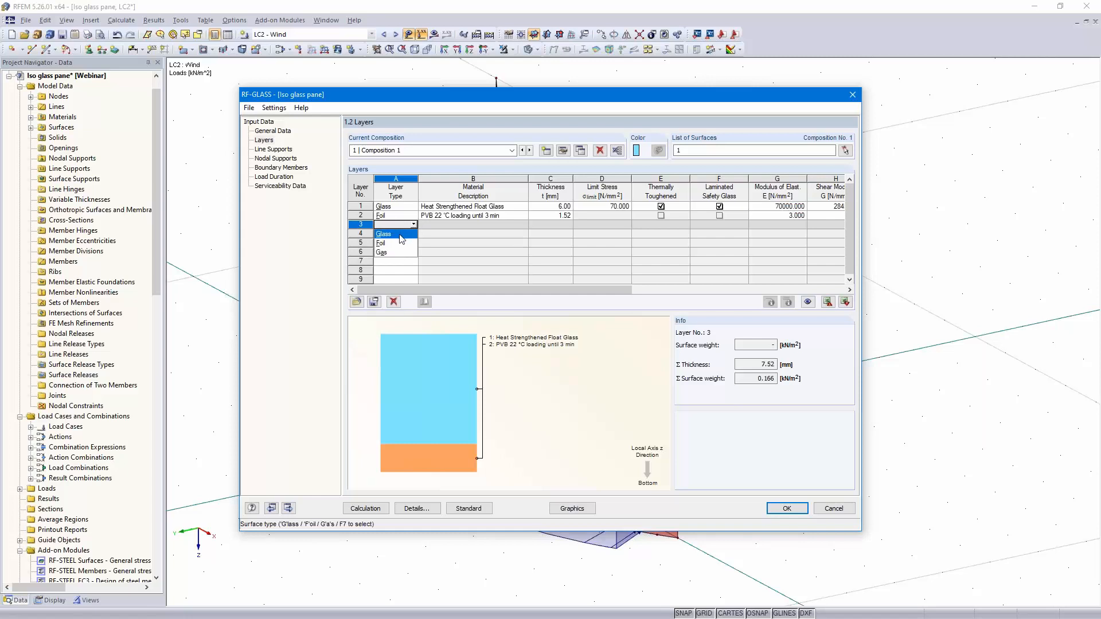
{"action": "left_click", "coordinate": [402, 235]}
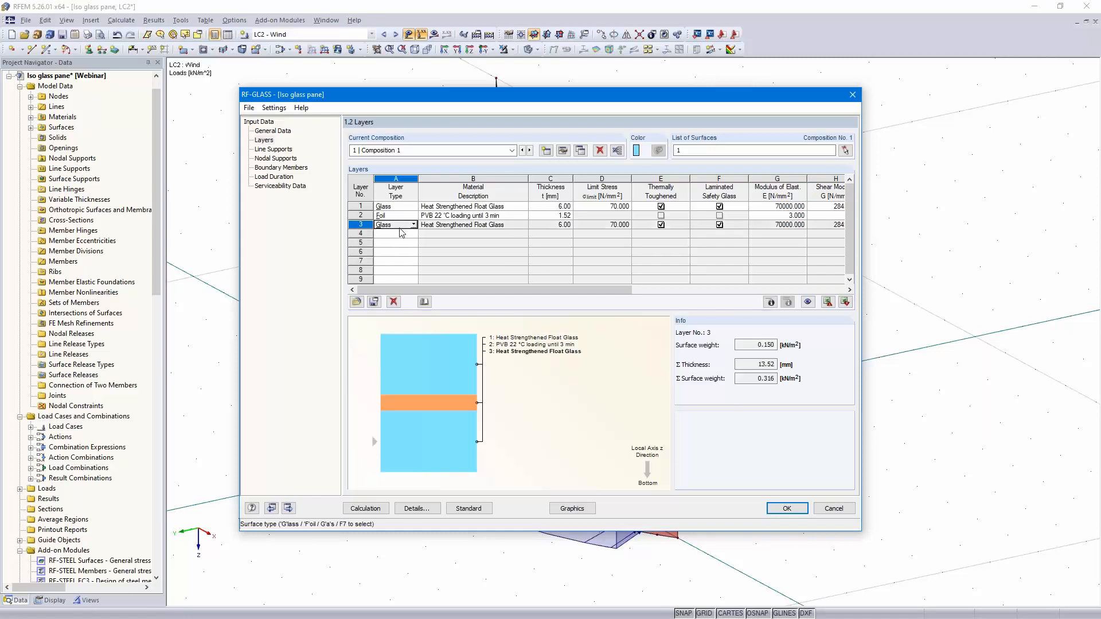
{"action": "left_click", "coordinate": [396, 240]}
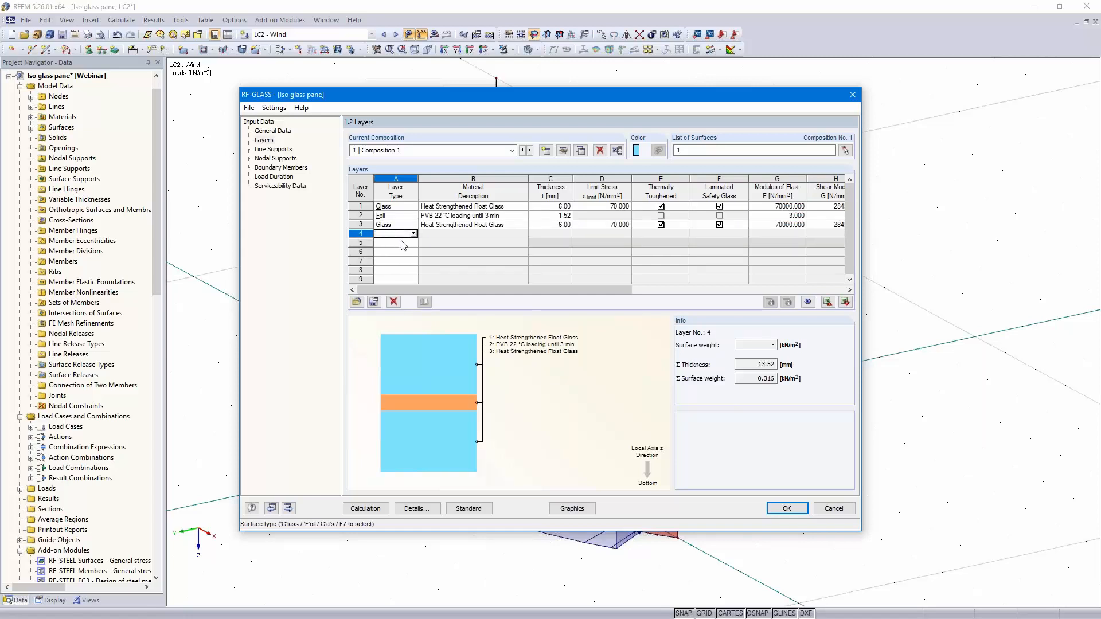
Add layer 4 as a gas layer of Dry Air with a thickness of 16 mm.
{"action": "left_click", "coordinate": [413, 233]}
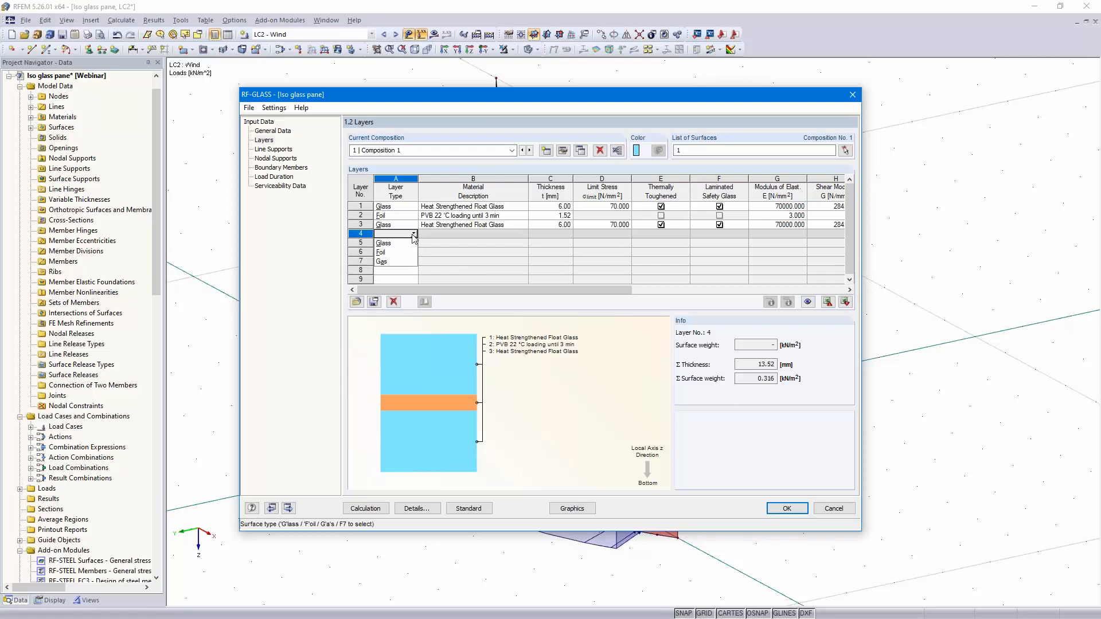
{"action": "left_click", "coordinate": [401, 262]}
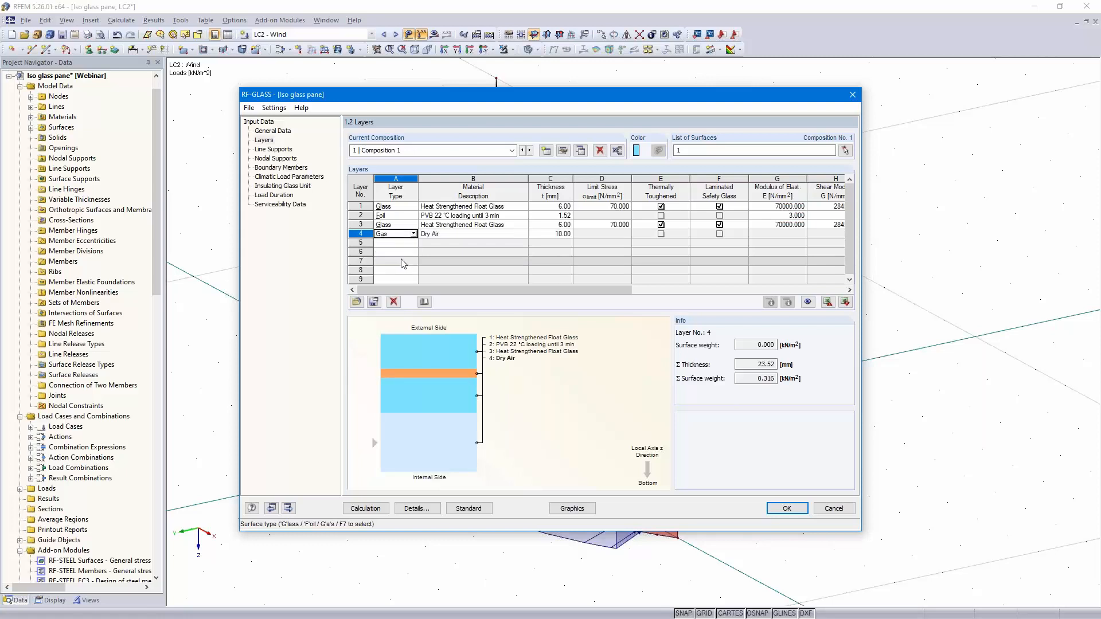
{"action": "left_click", "coordinate": [522, 234]}
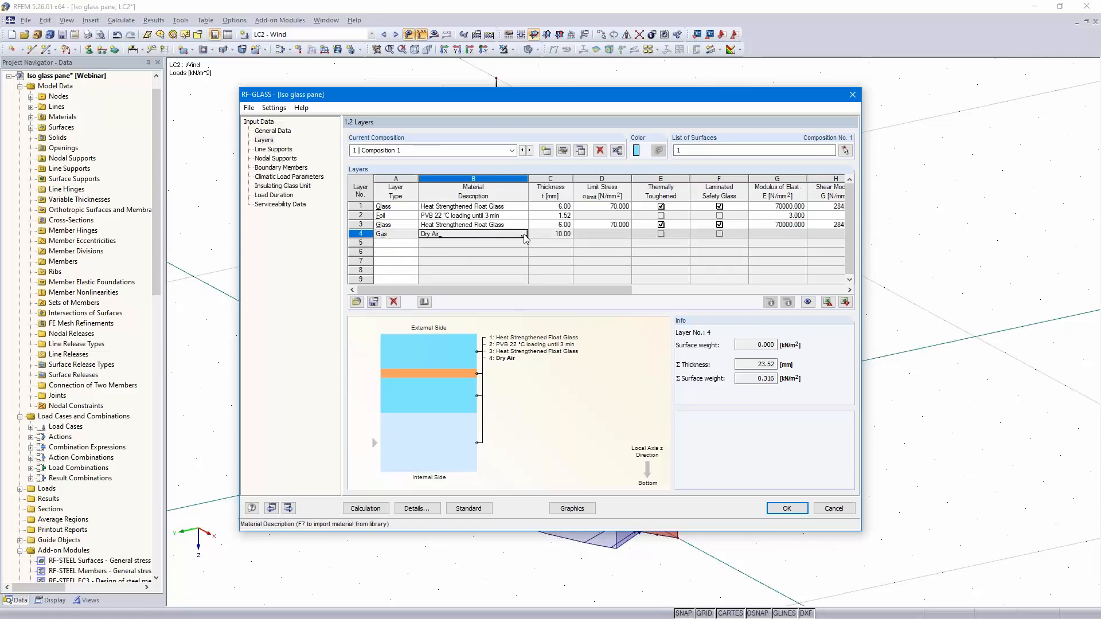
{"action": "left_click", "coordinate": [523, 235]}
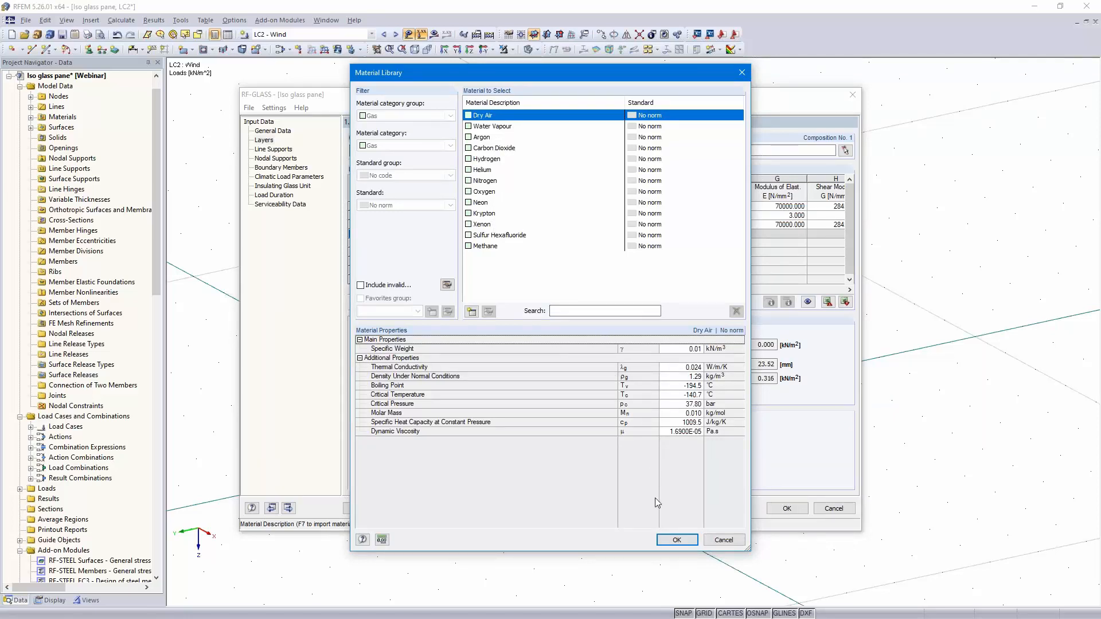
{"action": "left_click", "coordinate": [676, 540]}
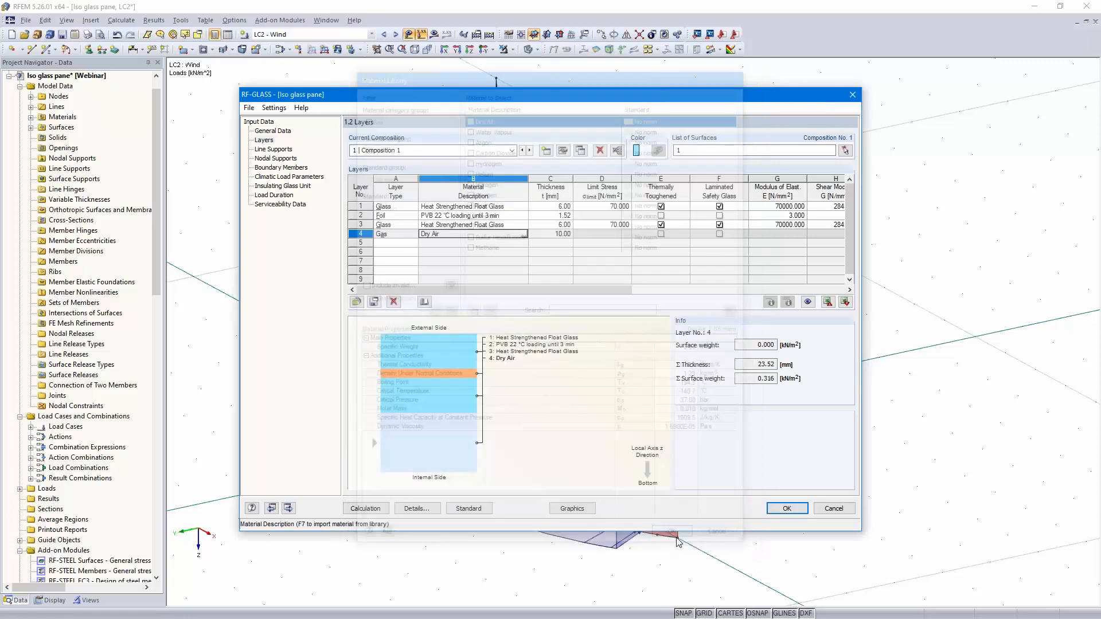
{"action": "left_click", "coordinate": [542, 234]}
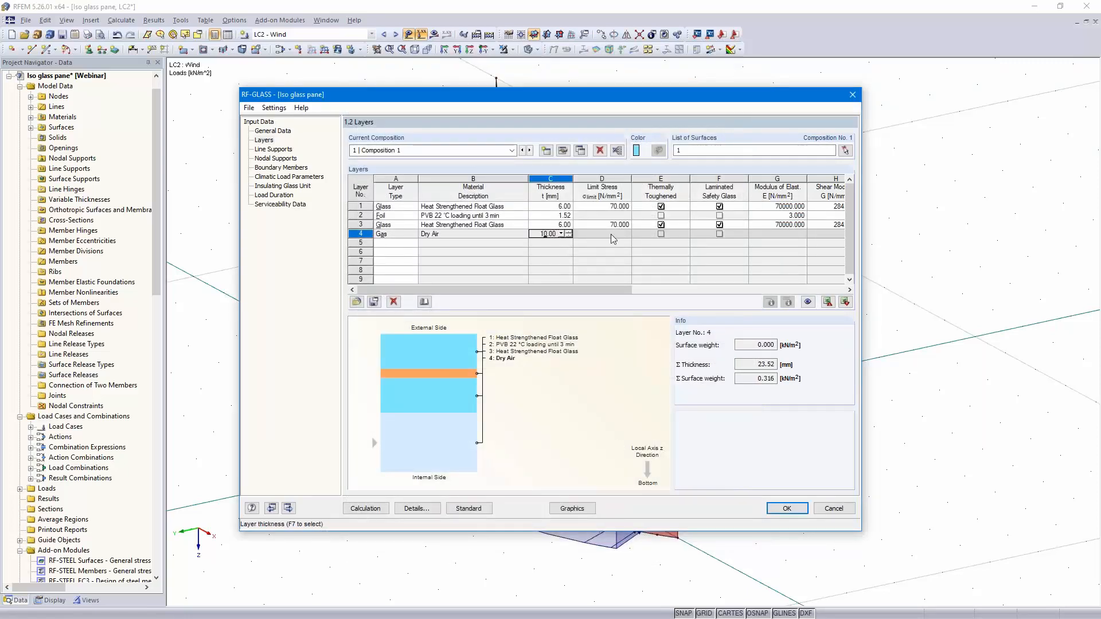
Add layer 5 as glass with the material Float Glass according to DIN 18008-1:2010-12.
{"action": "left_click", "coordinate": [397, 243]}
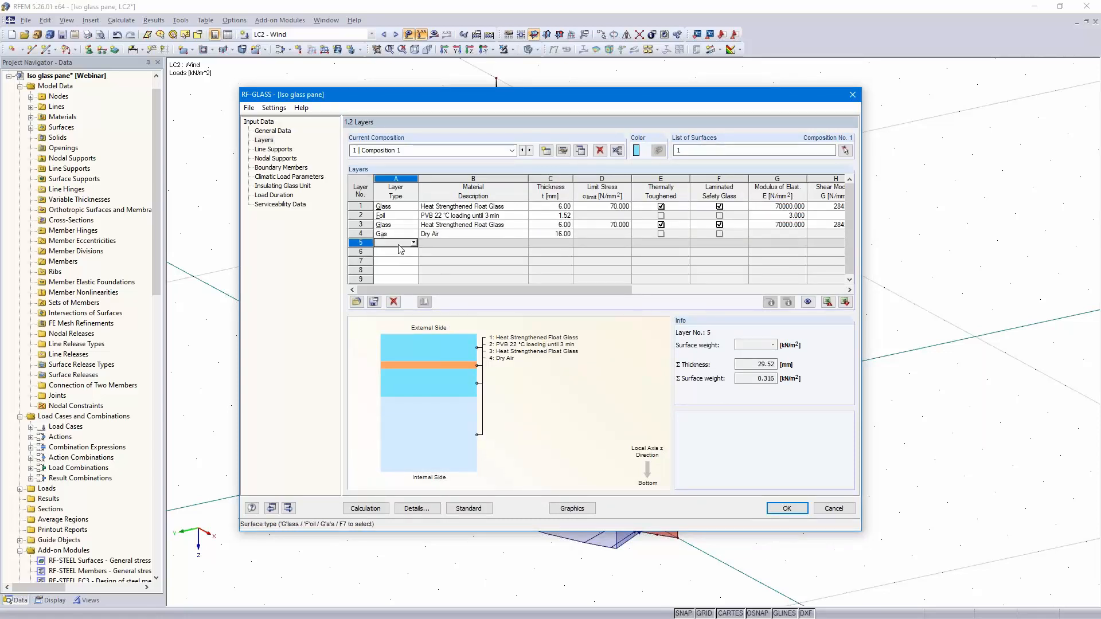
{"action": "left_click", "coordinate": [414, 243]}
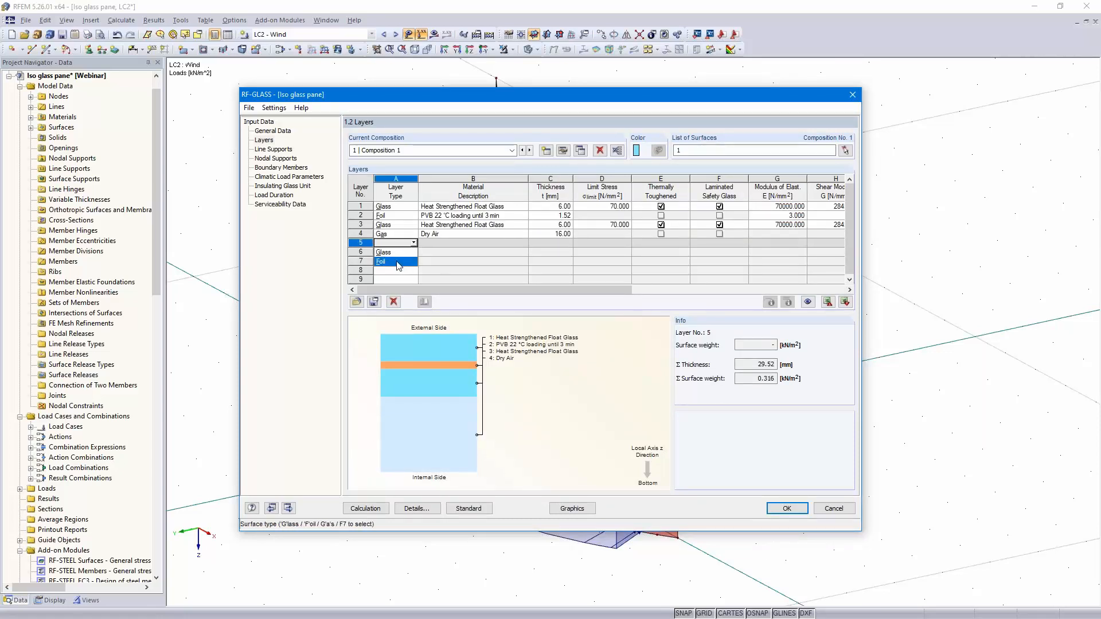
{"action": "left_click", "coordinate": [398, 253]}
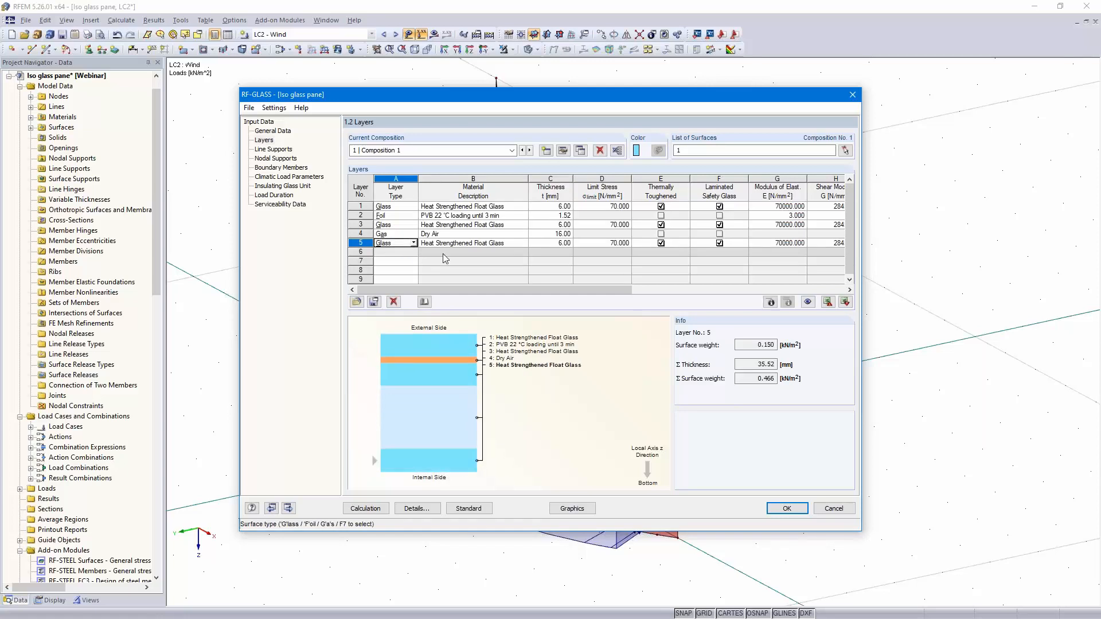
{"action": "left_click", "coordinate": [524, 244]}
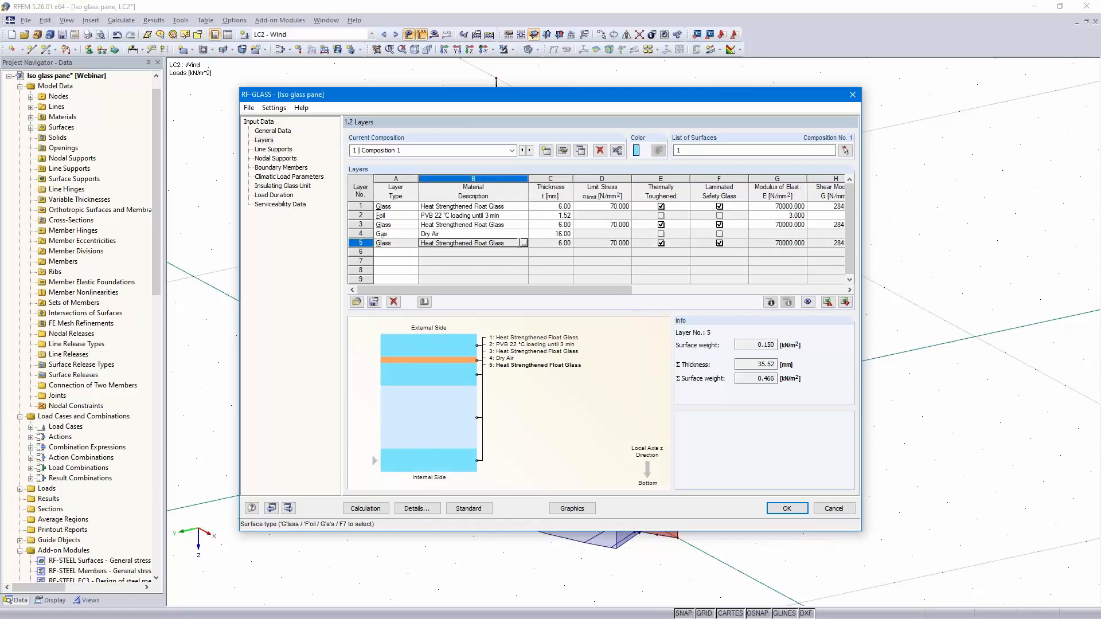
{"action": "left_click", "coordinate": [522, 244]}
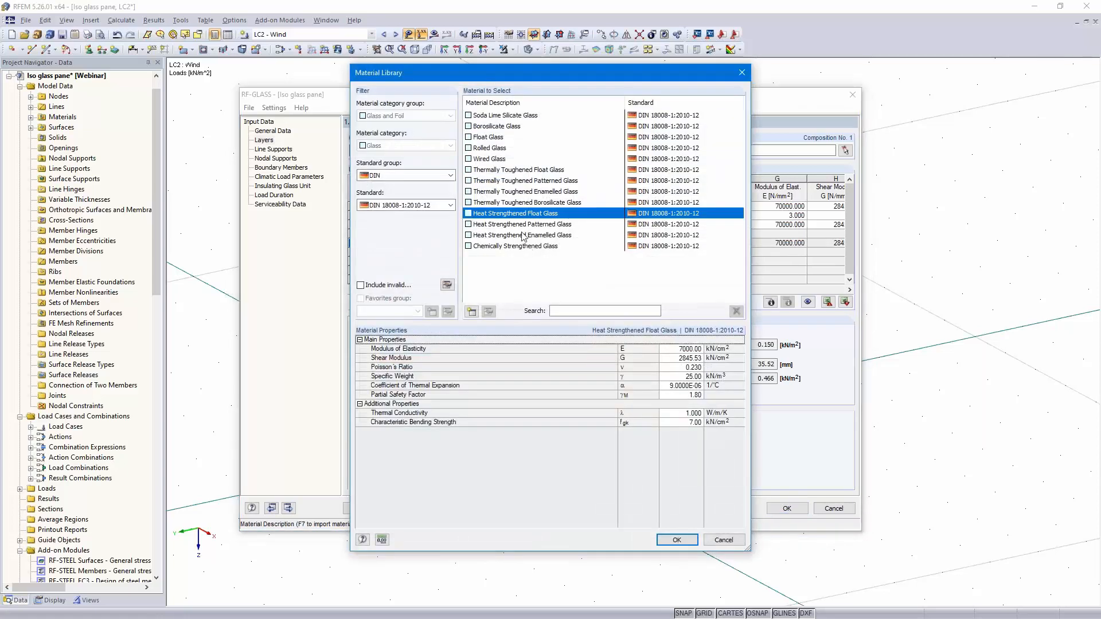
{"action": "left_click", "coordinate": [494, 139]}
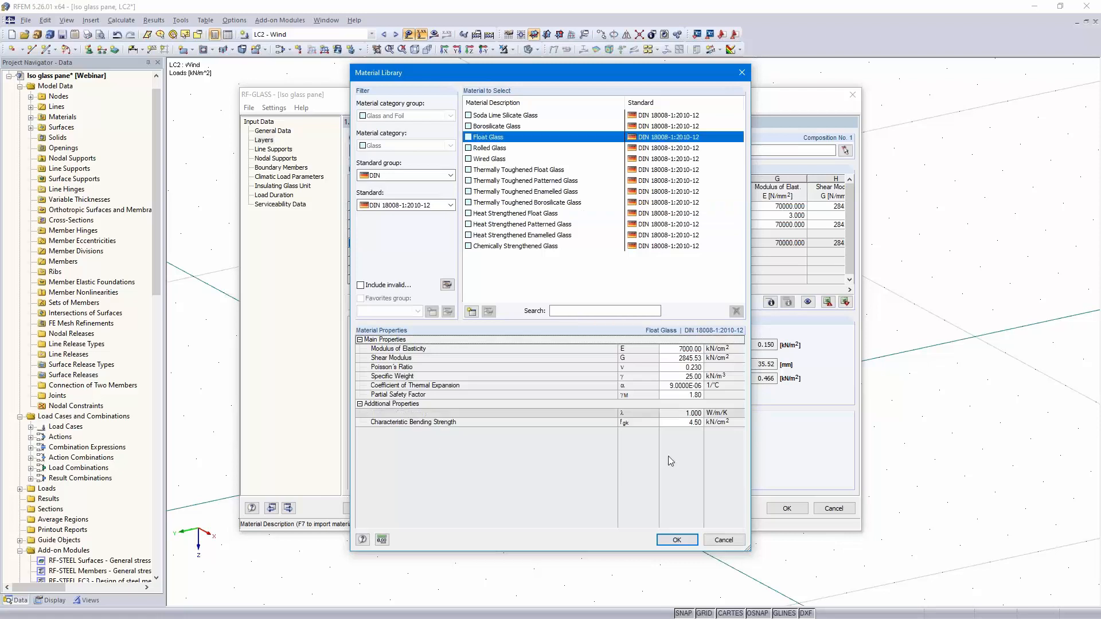
{"action": "left_click", "coordinate": [675, 540]}
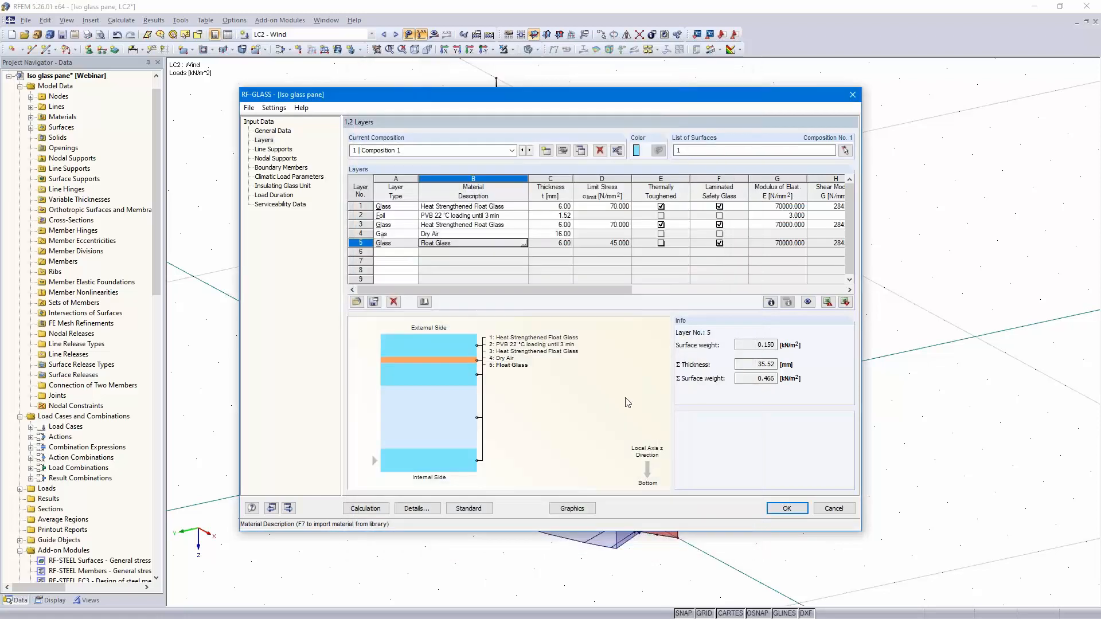
Set the thickness of layer 5 to 3 mm and unmark it as laminated safety glass.
{"action": "left_click", "coordinate": [550, 243]}
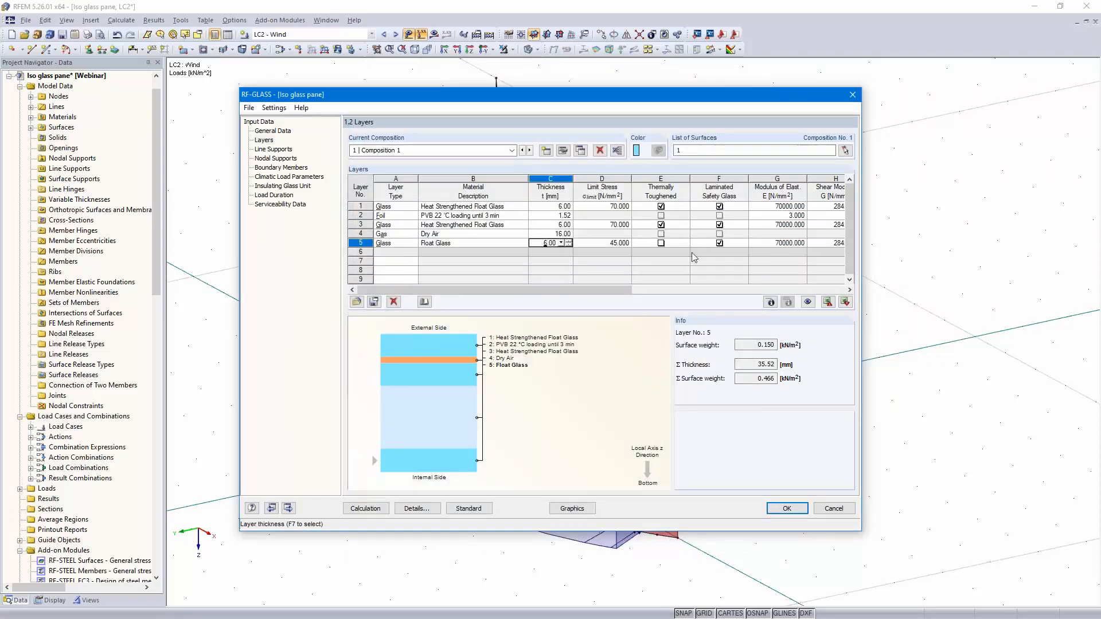
{"action": "key", "text": "Tab"}
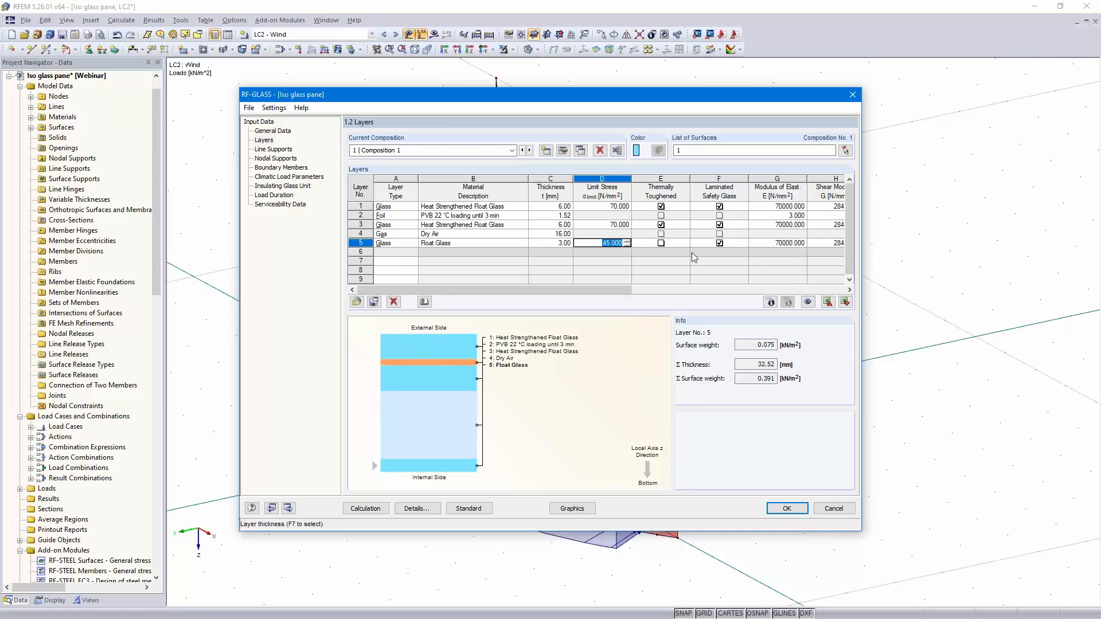
{"action": "left_click", "coordinate": [719, 243]}
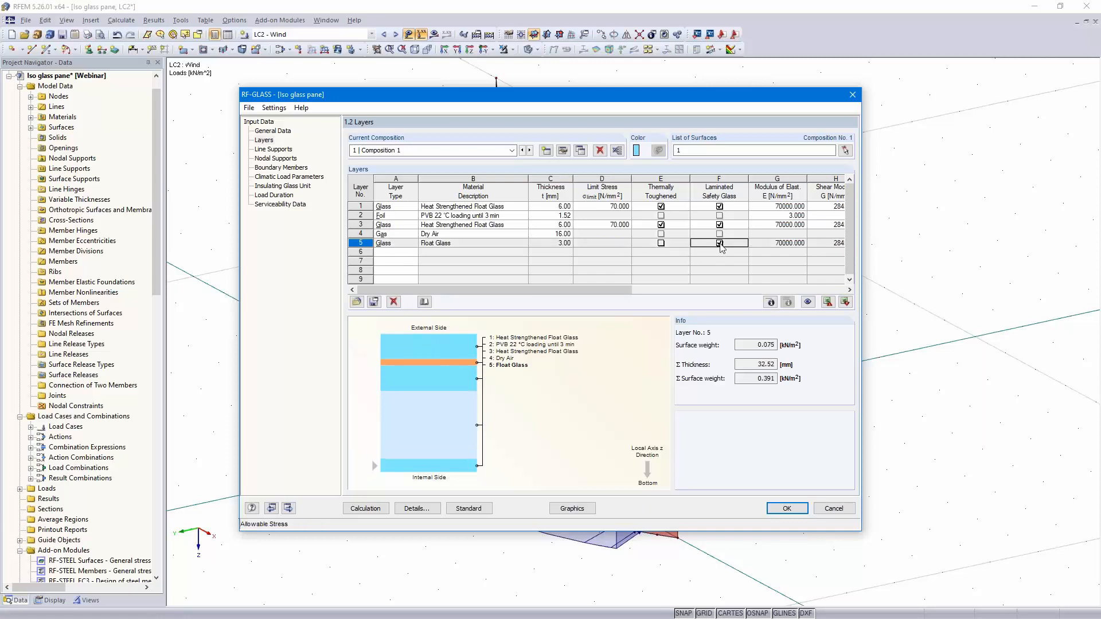
Add layer 6 as a second 16 mm gas layer of Dry Air.
{"action": "left_click", "coordinate": [395, 252]}
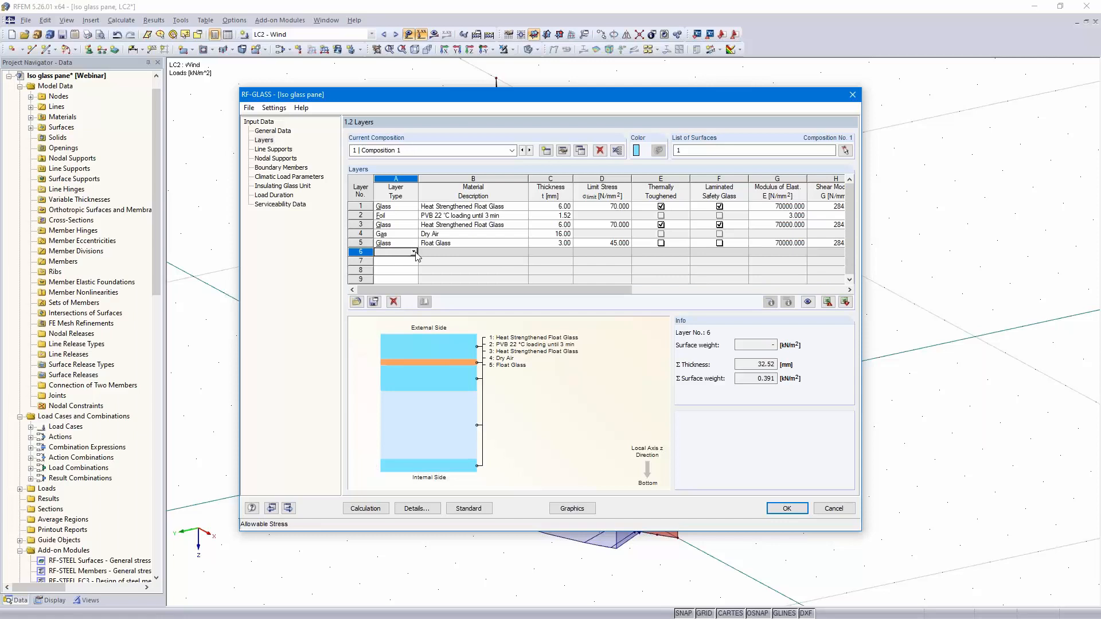
{"action": "left_click", "coordinate": [413, 252]}
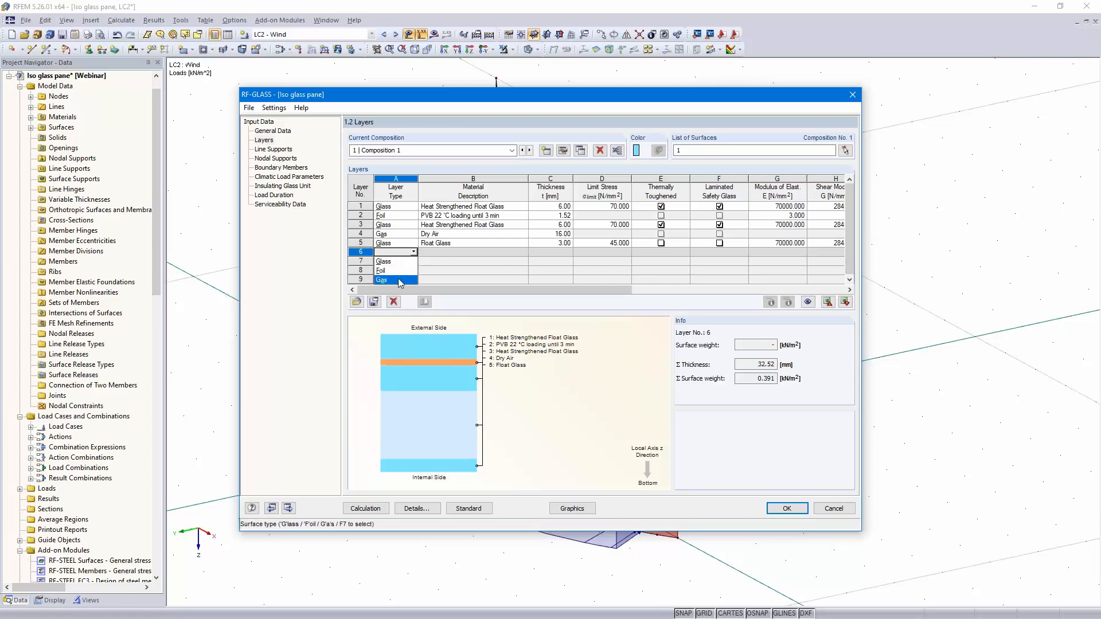
{"action": "left_click", "coordinate": [399, 281]}
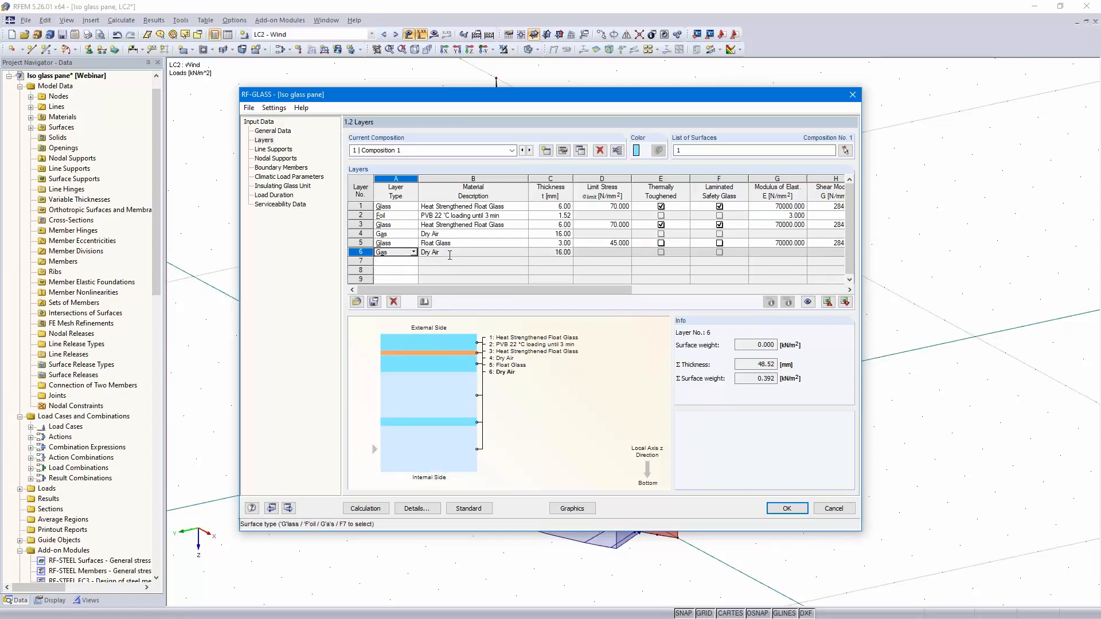
Add layer 7 as glass with the material Heat Strengthened Float Glass according to DIN 18008-1:2010-12.
{"action": "left_click", "coordinate": [396, 262]}
{"action": "left_click", "coordinate": [414, 261]}
{"action": "left_click", "coordinate": [397, 270]}
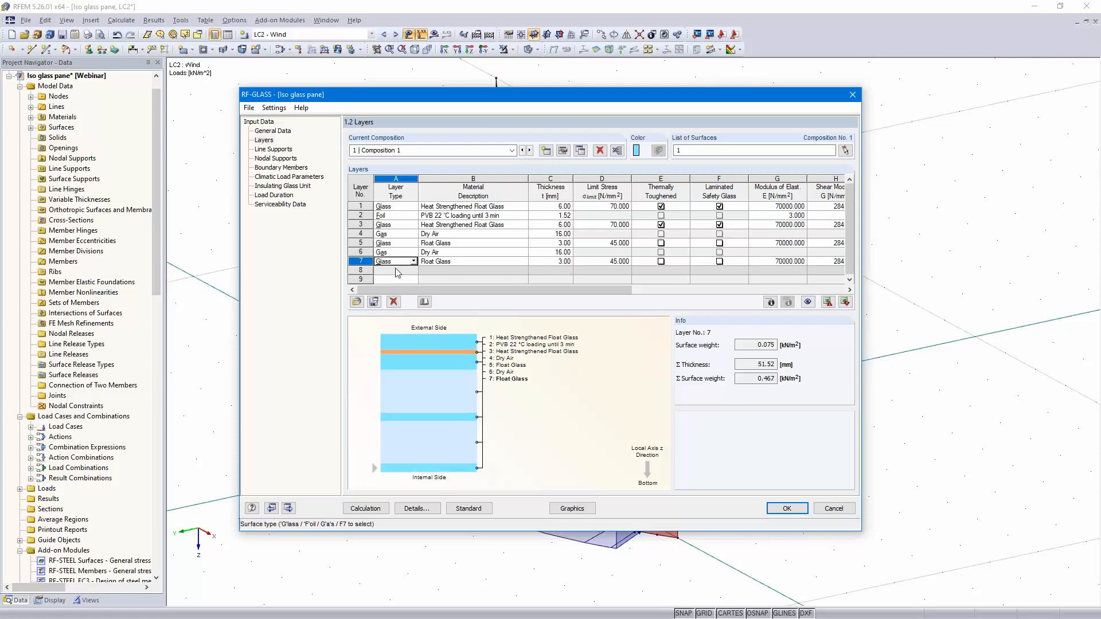
{"action": "left_click", "coordinate": [523, 263]}
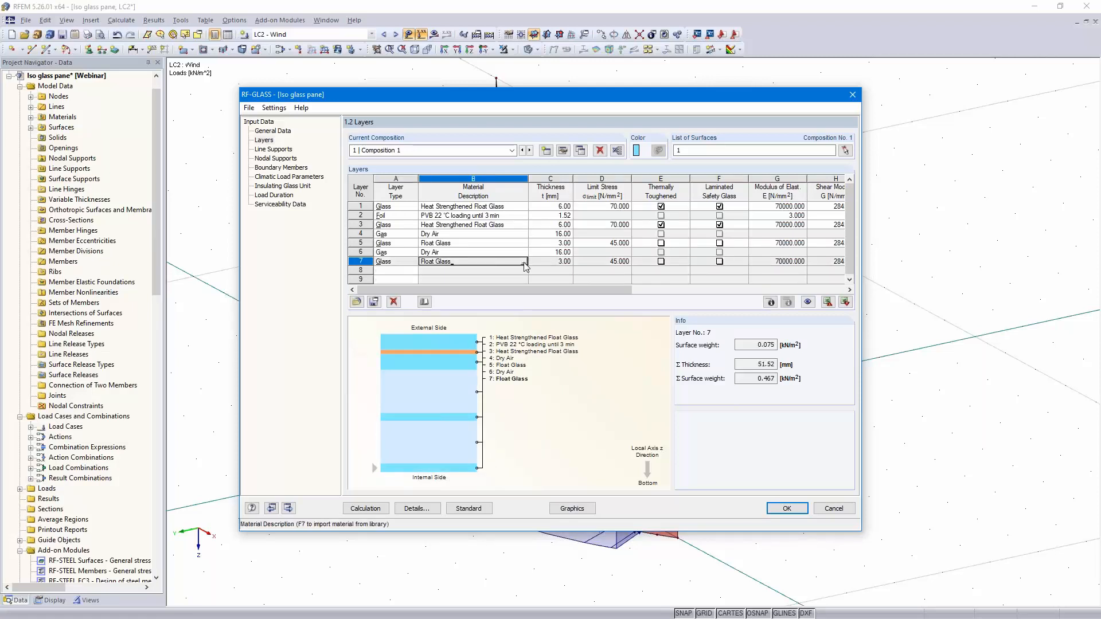
{"action": "left_click", "coordinate": [524, 264]}
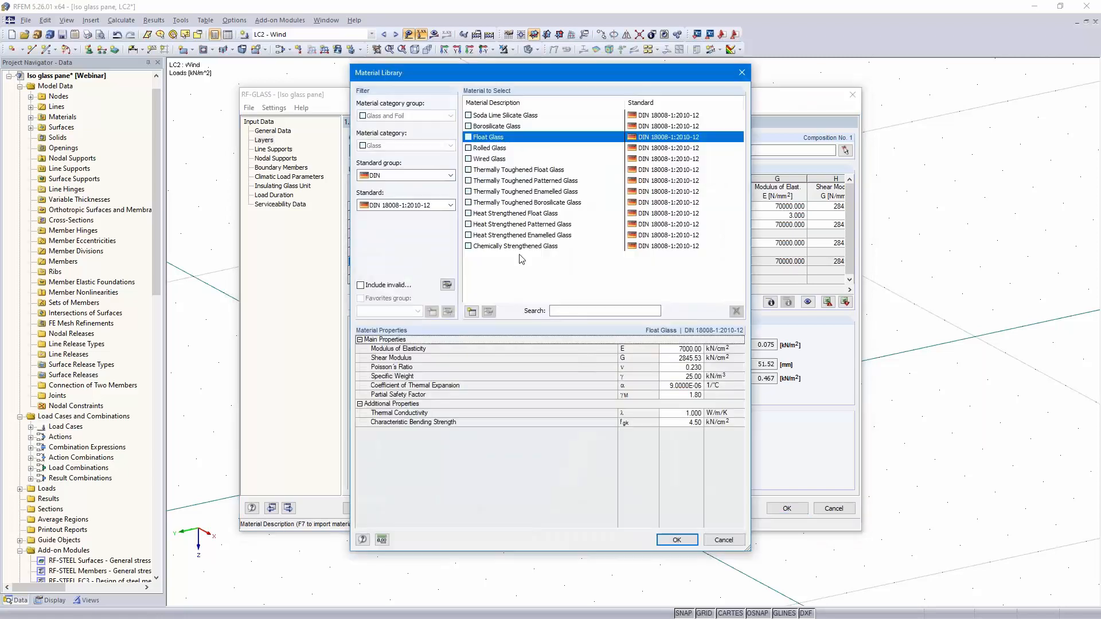
{"action": "left_click", "coordinate": [508, 213]}
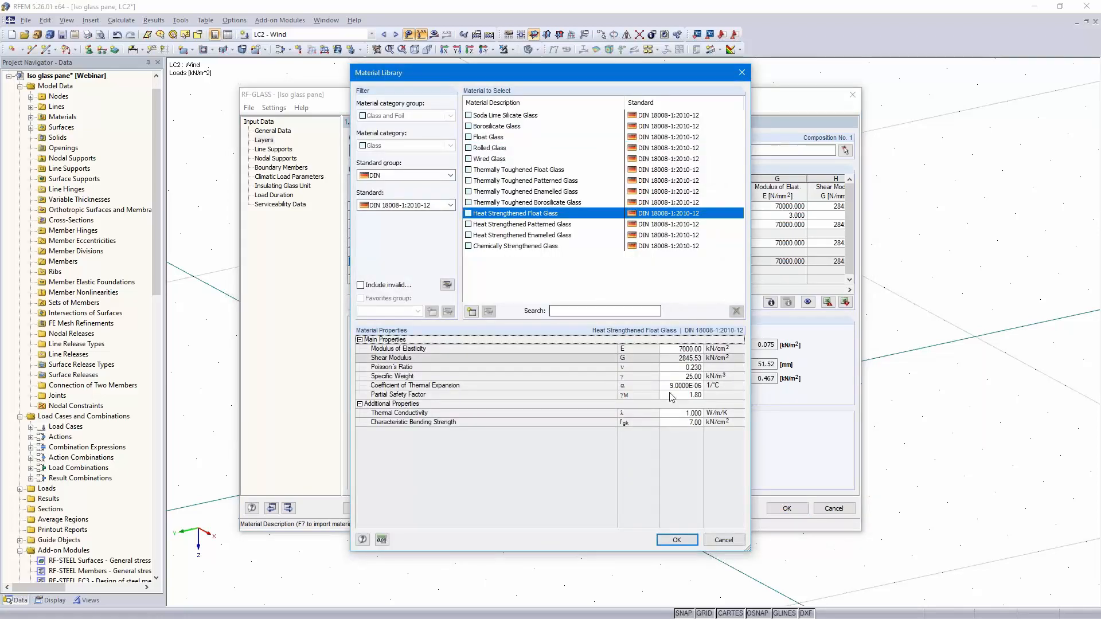
{"action": "left_click", "coordinate": [672, 539]}
Add layer 8 as a 1.52 mm foil of PVB 22 °C loading until 3 min.
{"action": "left_click", "coordinate": [400, 271]}
{"action": "left_click", "coordinate": [413, 270]}
{"action": "left_click", "coordinate": [395, 290]}
{"action": "scroll", "coordinate": [453, 246], "scroll_direction": "down", "scroll_amount": 2}
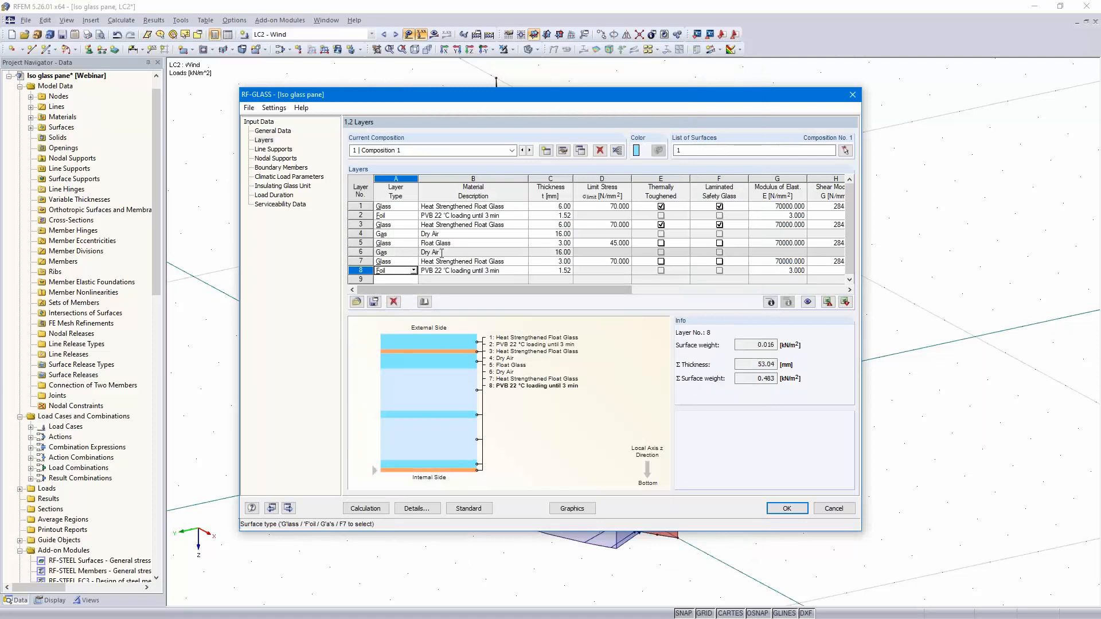
Mark layer 7 as thermally toughened and as laminated safety glass.
{"action": "scroll", "coordinate": [662, 241], "scroll_direction": "up", "scroll_amount": 3}
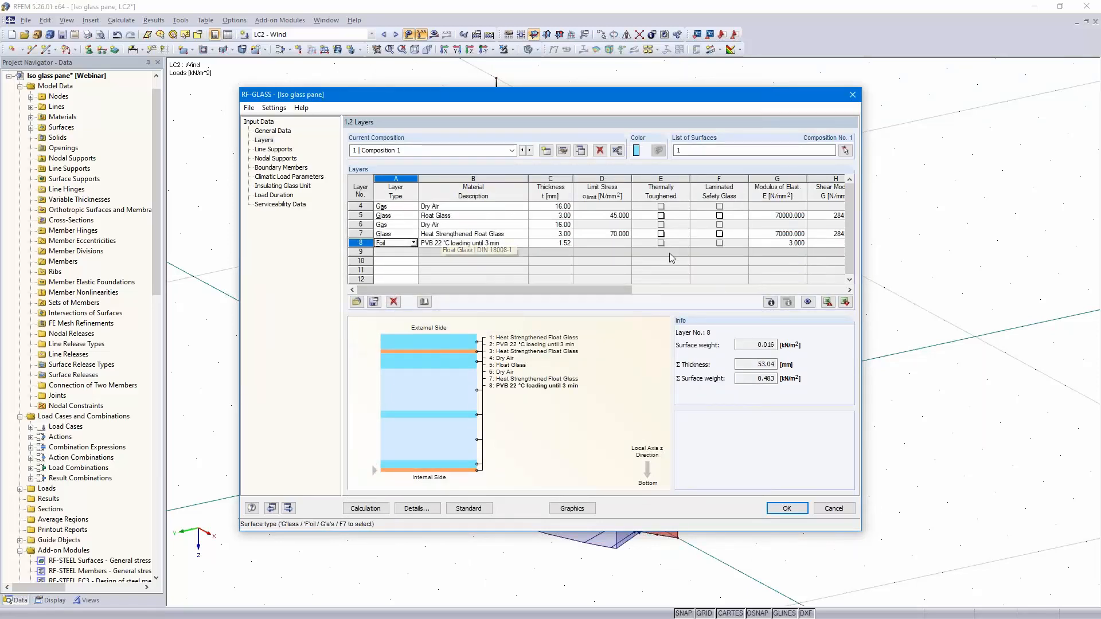
{"action": "left_click", "coordinate": [661, 233]}
{"action": "left_click", "coordinate": [719, 234]}
Add layer 9 as a Heat Strengthened Float Glass layer beneath the second foil.
{"action": "left_click", "coordinate": [410, 252]}
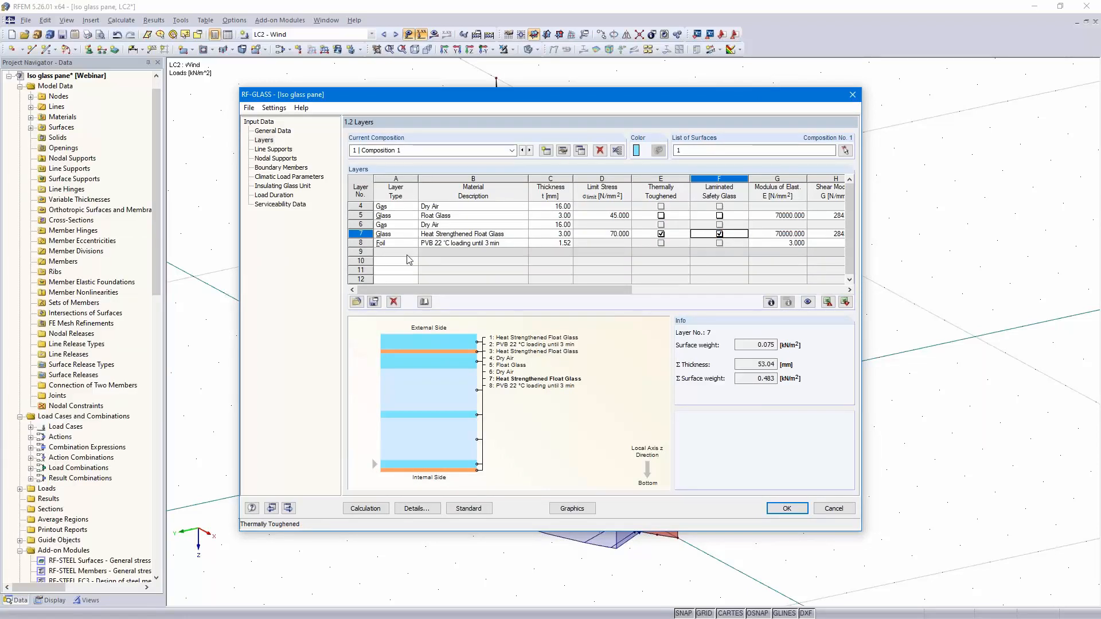
{"action": "left_click", "coordinate": [414, 253]}
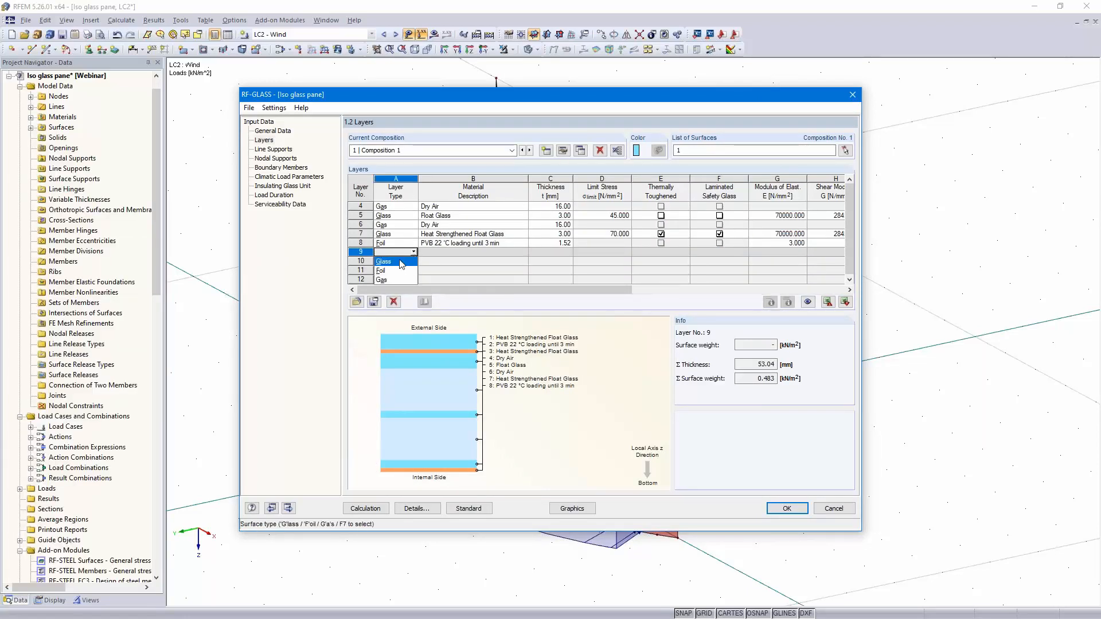
{"action": "left_click", "coordinate": [401, 262]}
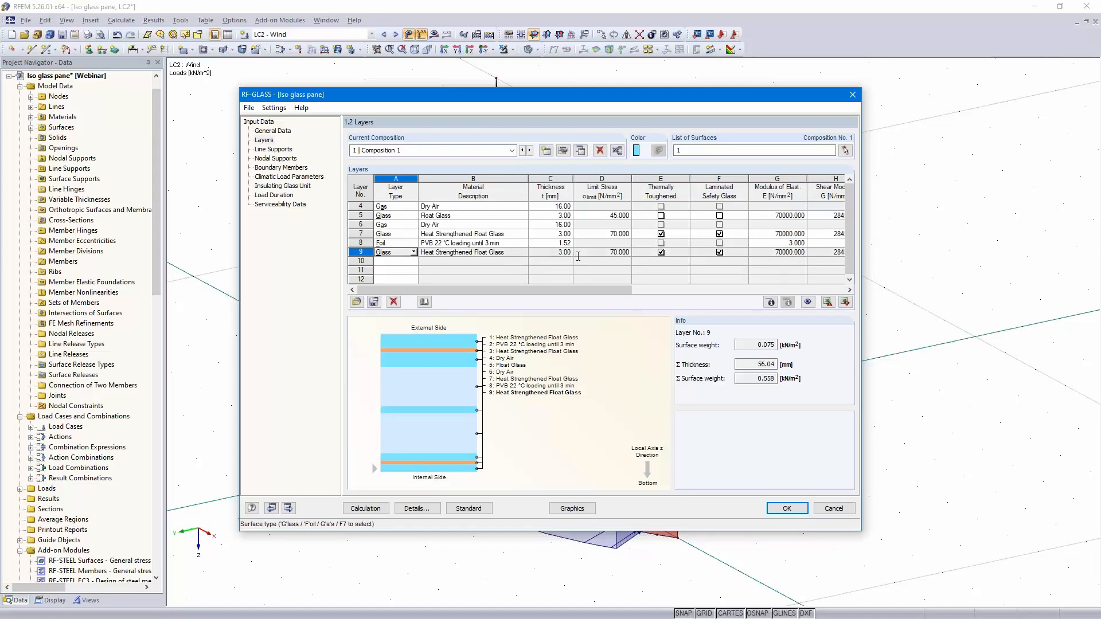
Set the thickness of glass layers 7 and 9 to 6 mm each.
{"action": "left_click", "coordinate": [555, 234]}
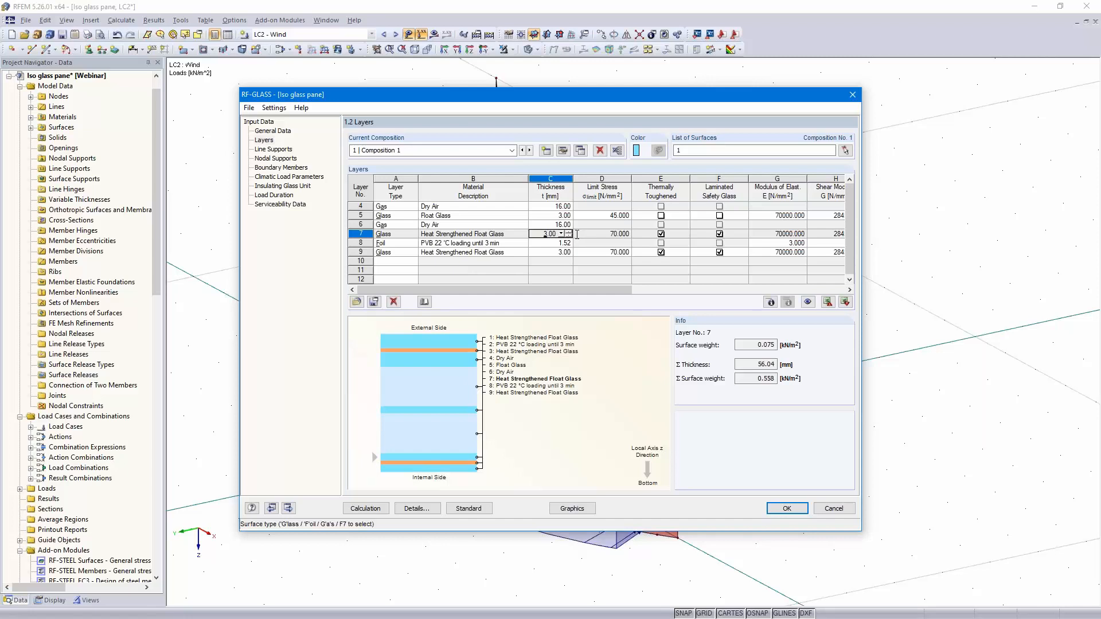
{"action": "type", "text": "6"}
{"action": "left_click", "coordinate": [541, 253]}
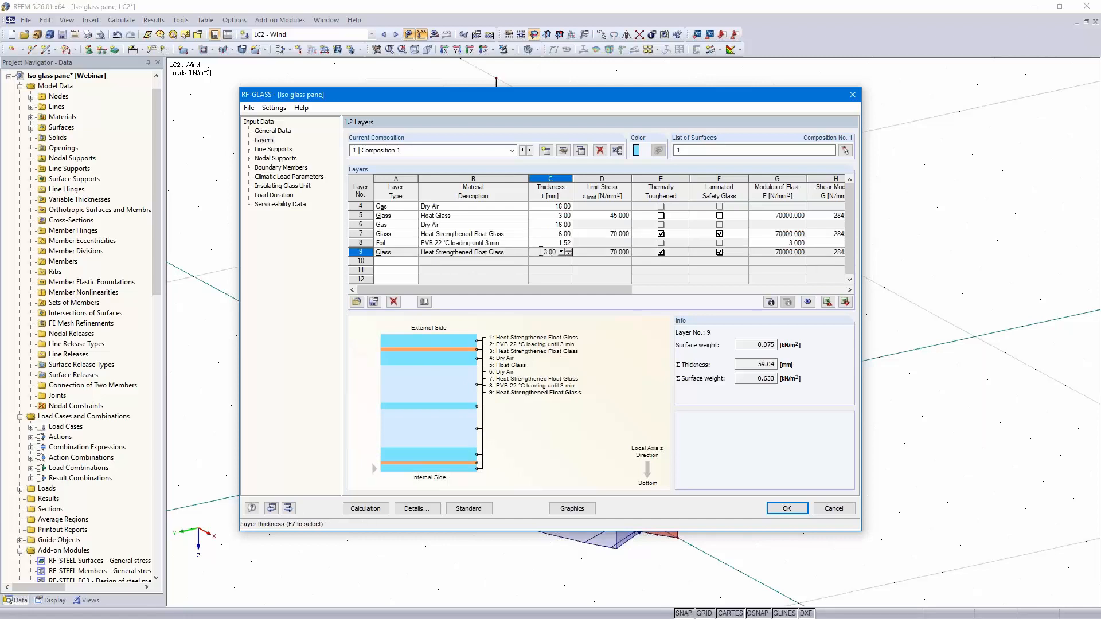
{"action": "type", "text": "6"}
{"action": "key", "text": "Tab"}
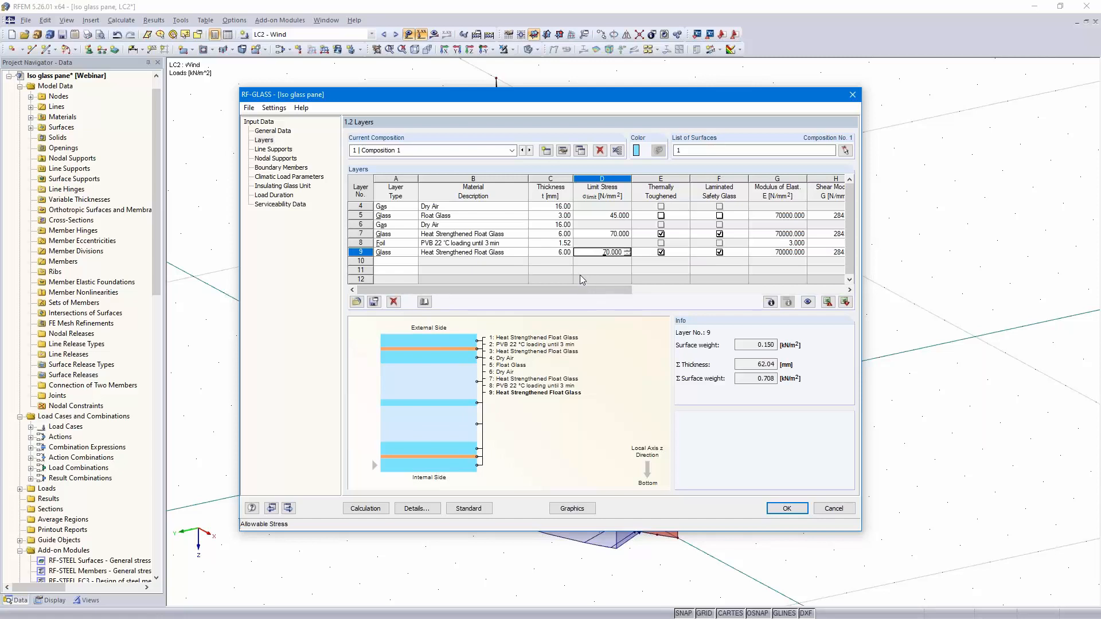
In the details of Composition 1, disable coupling and activate FE mesh refinement with a target FE length.
{"action": "scroll", "coordinate": [580, 274], "scroll_direction": "up", "scroll_amount": 1}
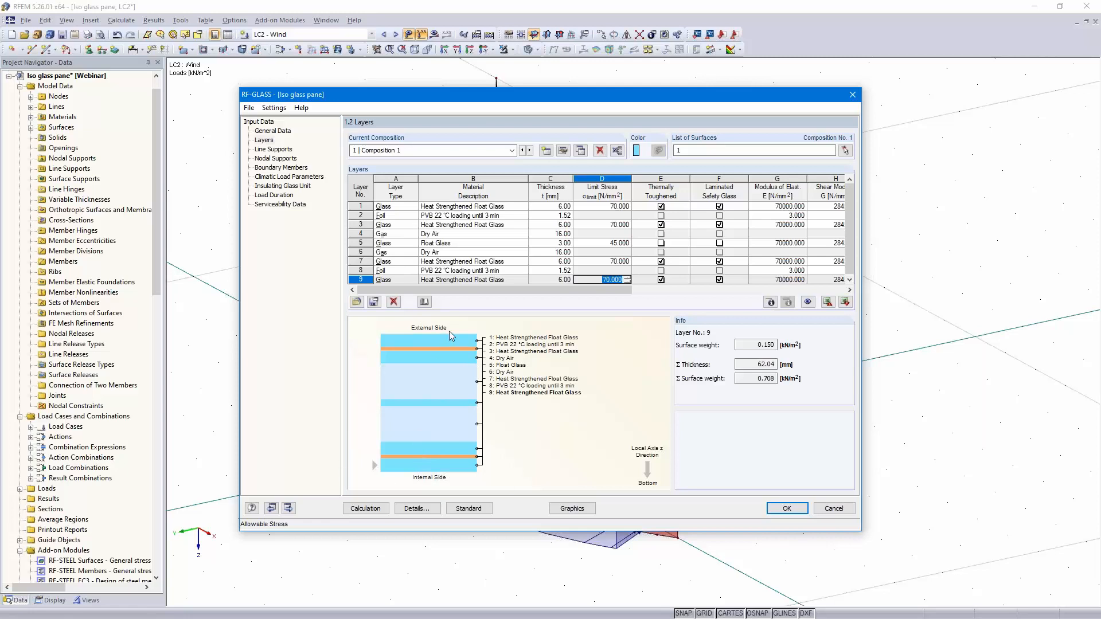
{"action": "left_click", "coordinate": [563, 151]}
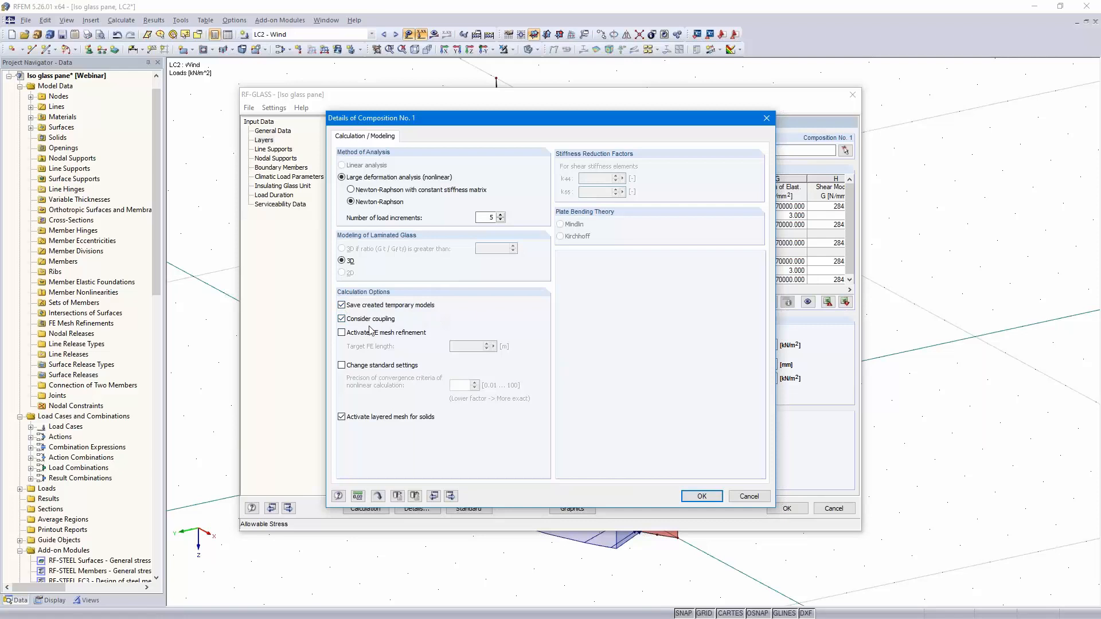
{"action": "left_click", "coordinate": [341, 319]}
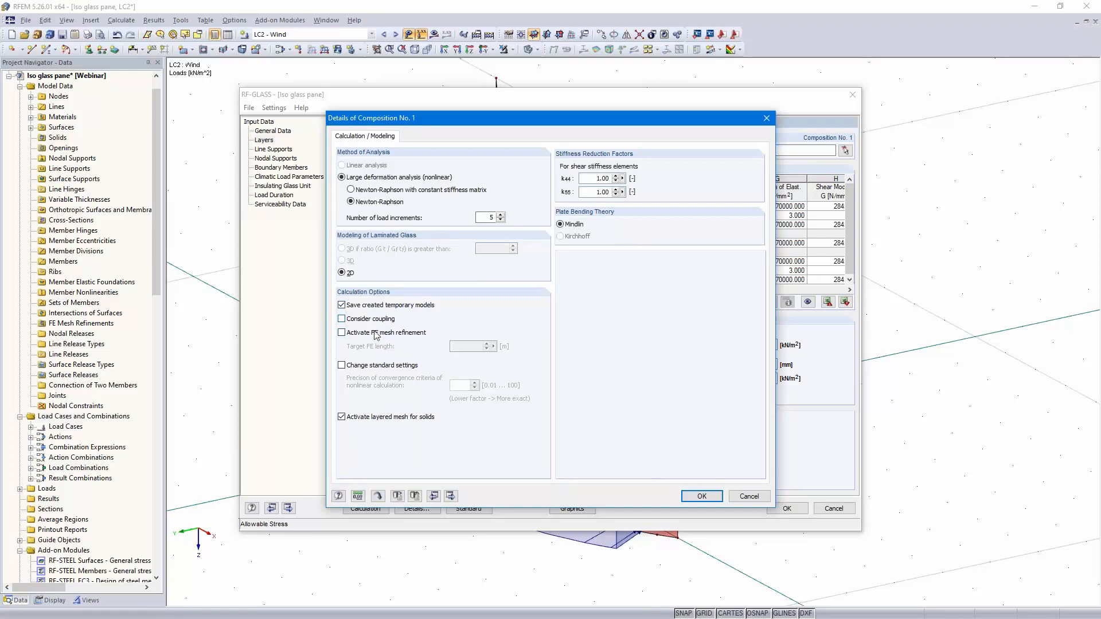
{"action": "left_click", "coordinate": [342, 333]}
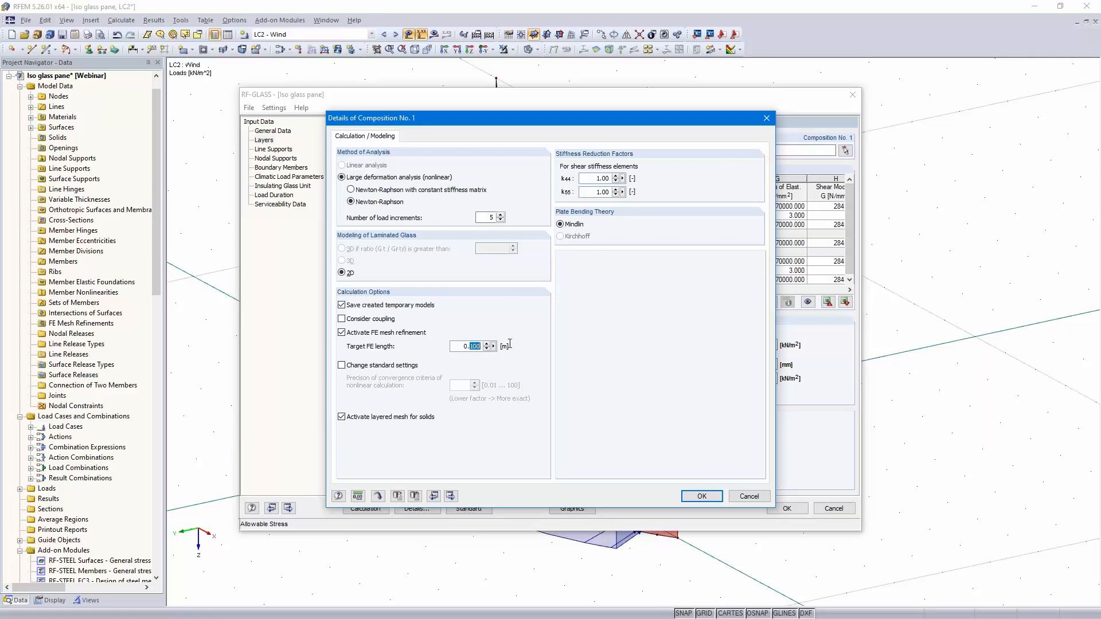
{"action": "type", "text": "0"}
{"action": "left_click", "coordinate": [700, 496]}
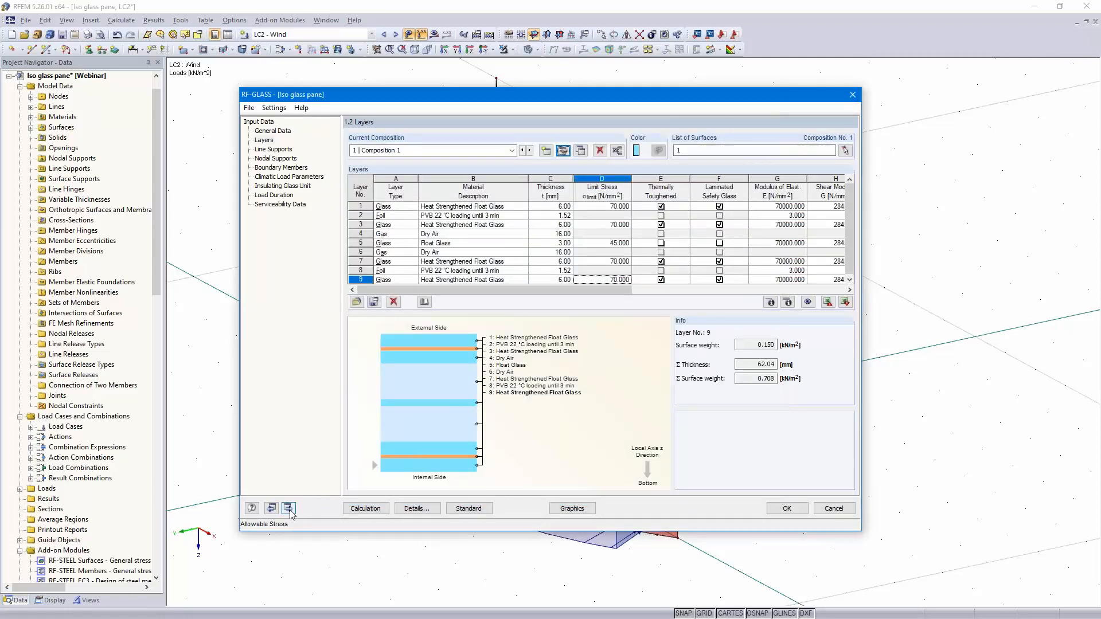
Add a line support on boundary lines 1-6 of the curved pane and set its support type to User-defined.
{"action": "left_click", "coordinate": [288, 509]}
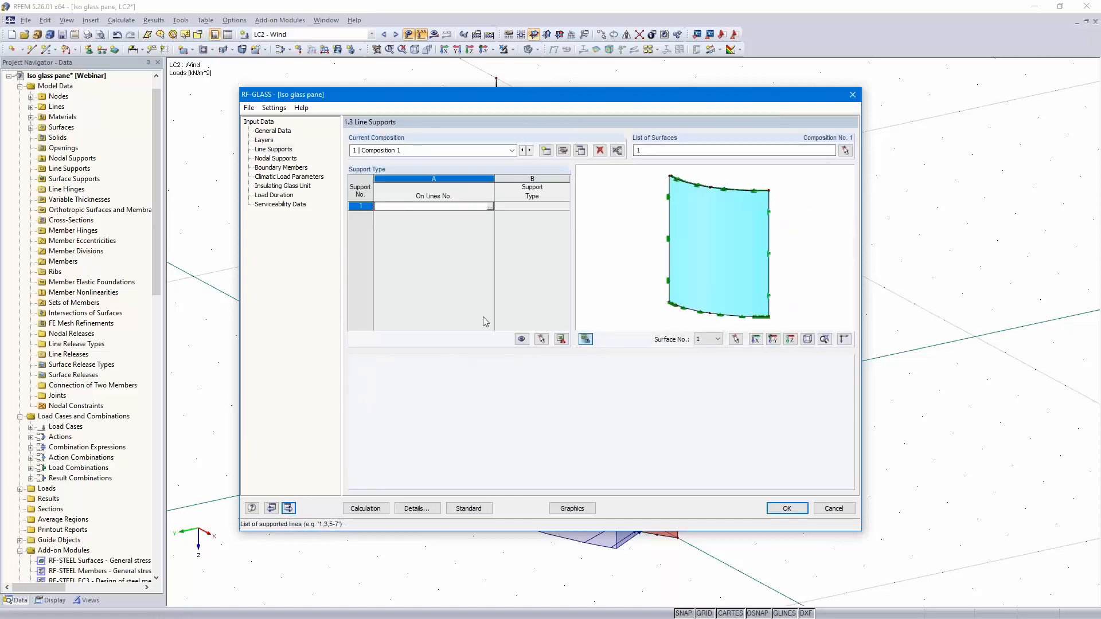
{"action": "left_click", "coordinate": [491, 207]}
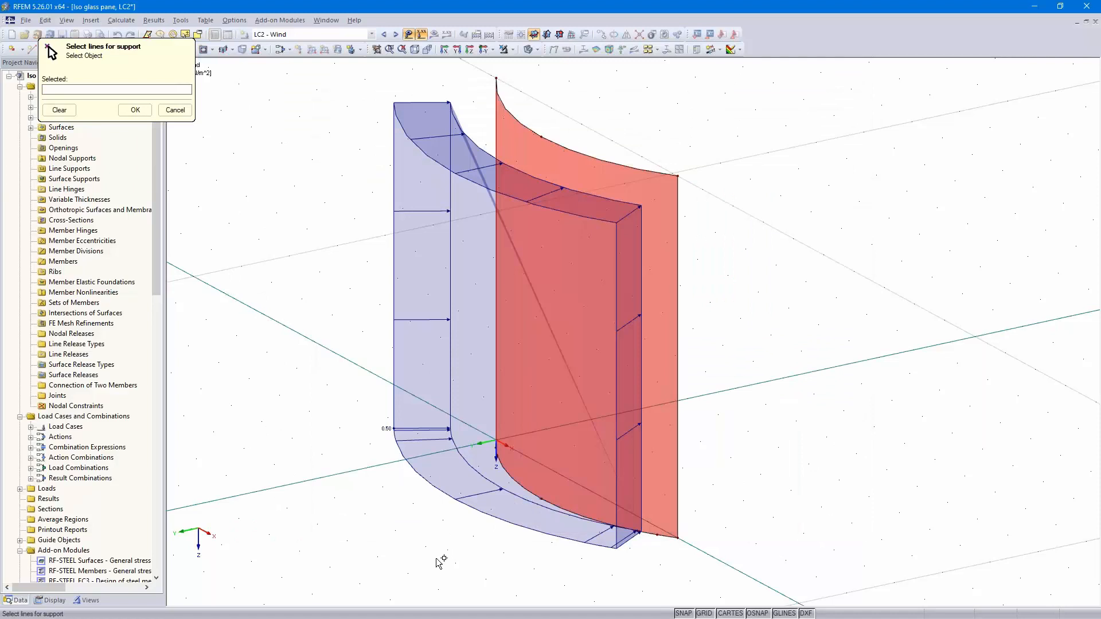
{"action": "left_click_drag", "start_coordinate": [439, 562], "coordinate": [776, 69]}
{"action": "left_click", "coordinate": [136, 109]}
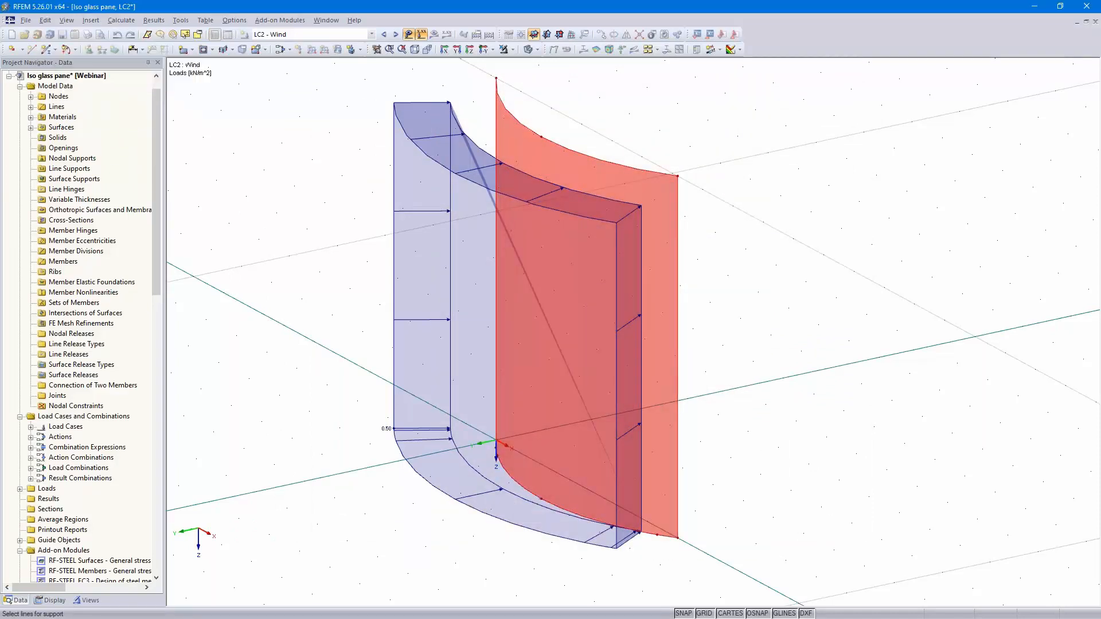
{"action": "left_click", "coordinate": [541, 208]}
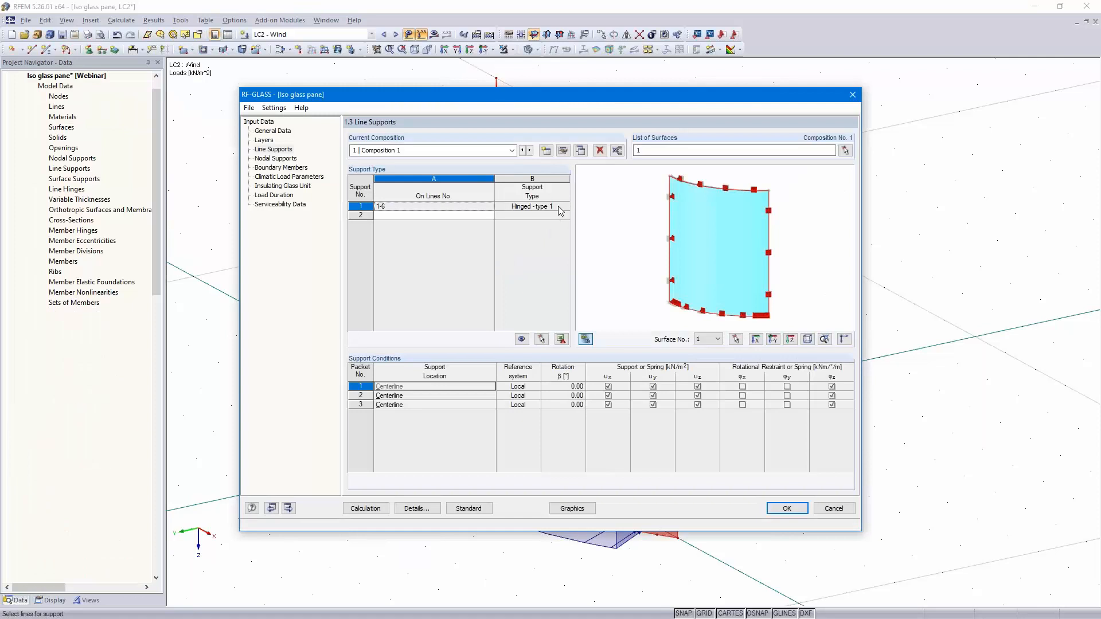
{"action": "left_click", "coordinate": [565, 207]}
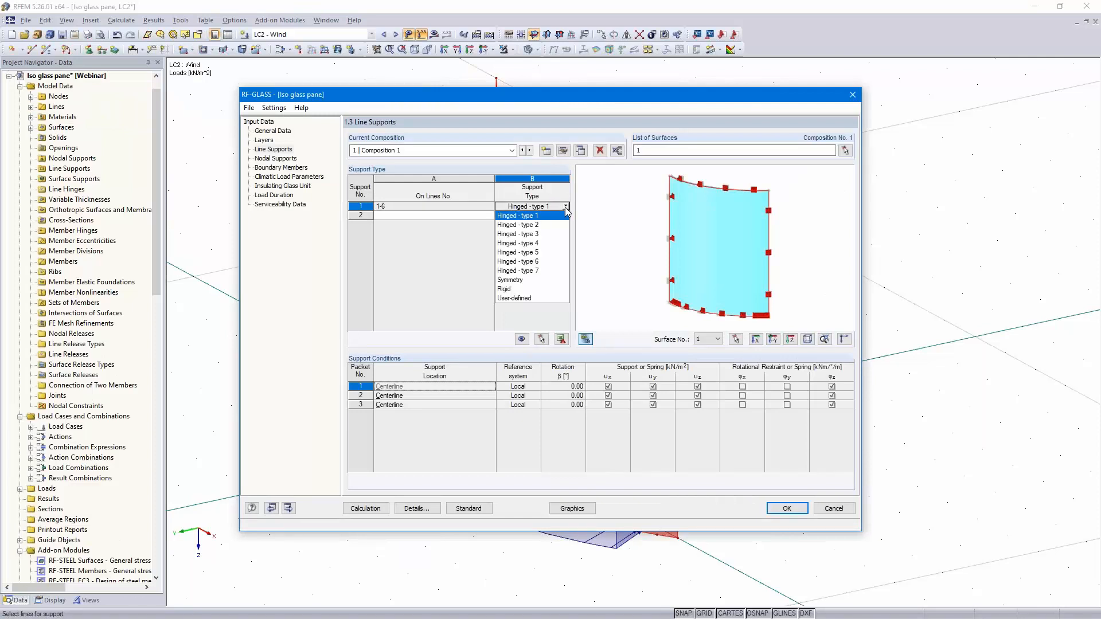
{"action": "left_click", "coordinate": [544, 298]}
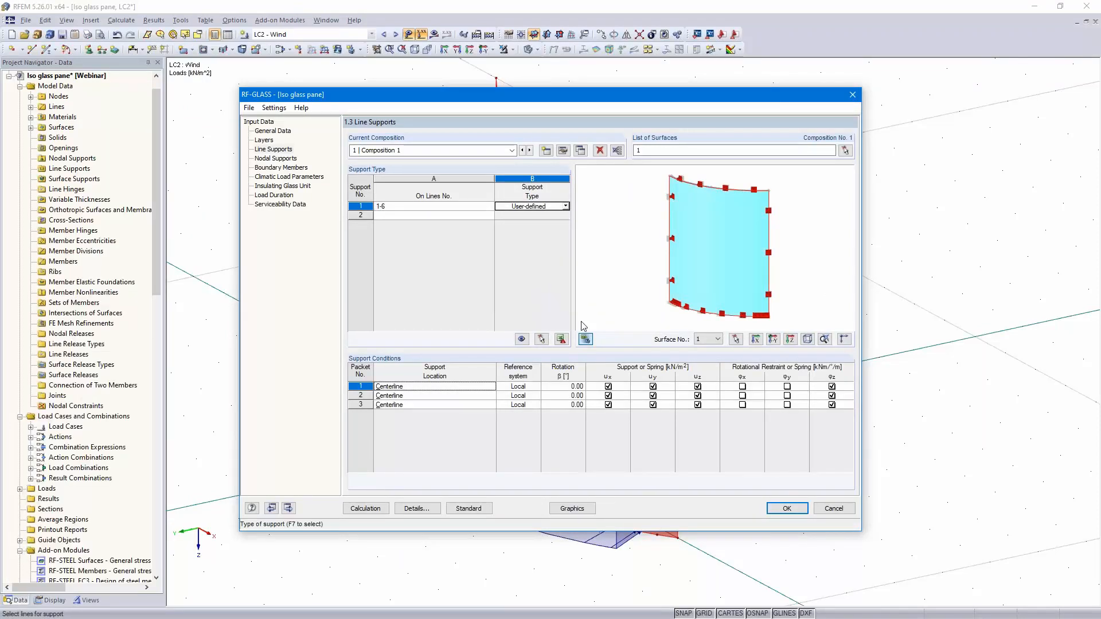
Display the line support axis systems and release the ux and uy supports for all three packets.
{"action": "left_click", "coordinate": [844, 339]}
{"action": "scroll", "coordinate": [677, 257], "scroll_direction": "up", "scroll_amount": 5}
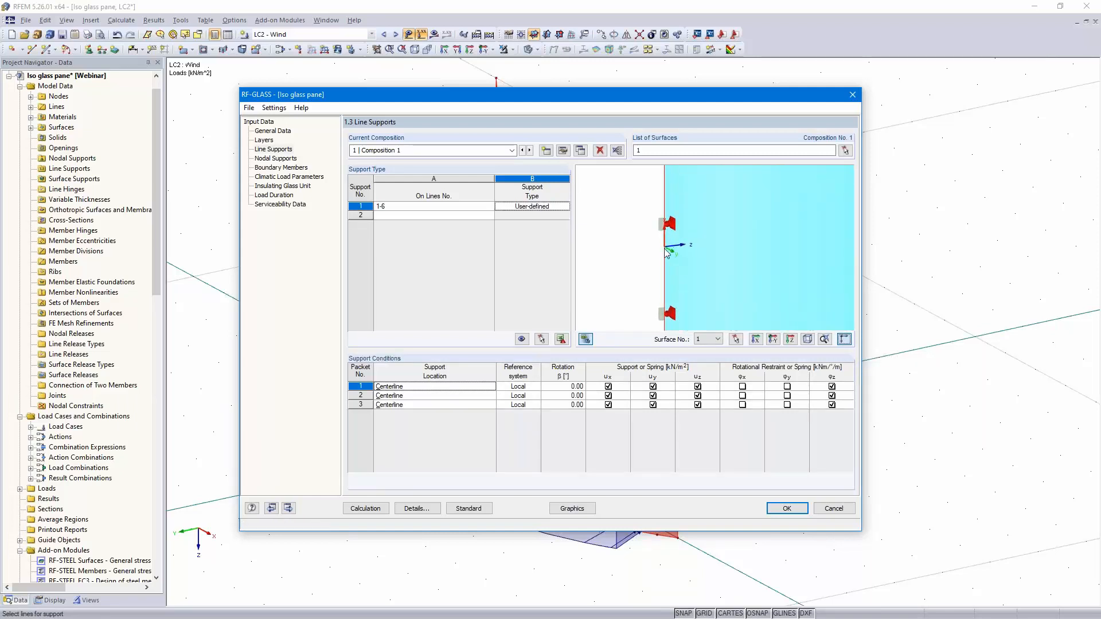
{"action": "scroll", "coordinate": [681, 258], "scroll_direction": "down", "scroll_amount": 5}
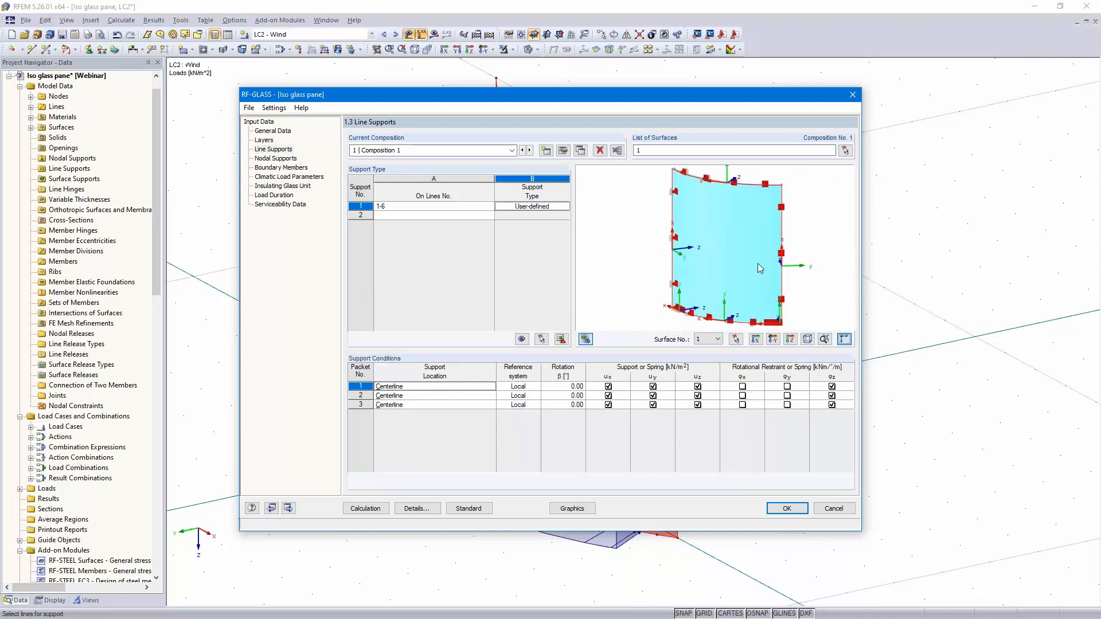
{"action": "mouse_move", "coordinate": [716, 302]}
{"action": "middle_mouse_down", "text": "ctrl"}
{"action": "mouse_move", "coordinate": [769, 301]}
{"action": "mouse_move", "coordinate": [728, 338]}
{"action": "mouse_move", "coordinate": [729, 311]}
{"action": "middle_mouse_up", "text": "ctrl"}
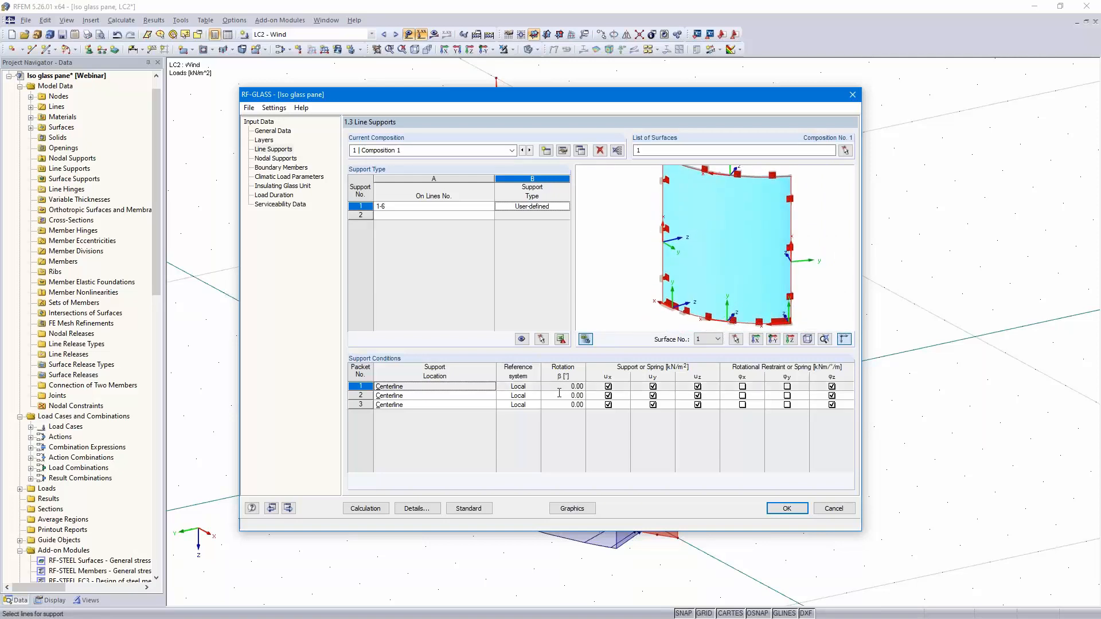
{"action": "left_click", "coordinate": [608, 386]}
{"action": "left_click", "coordinate": [608, 396]}
{"action": "left_click", "coordinate": [606, 405]}
{"action": "left_click", "coordinate": [652, 386]}
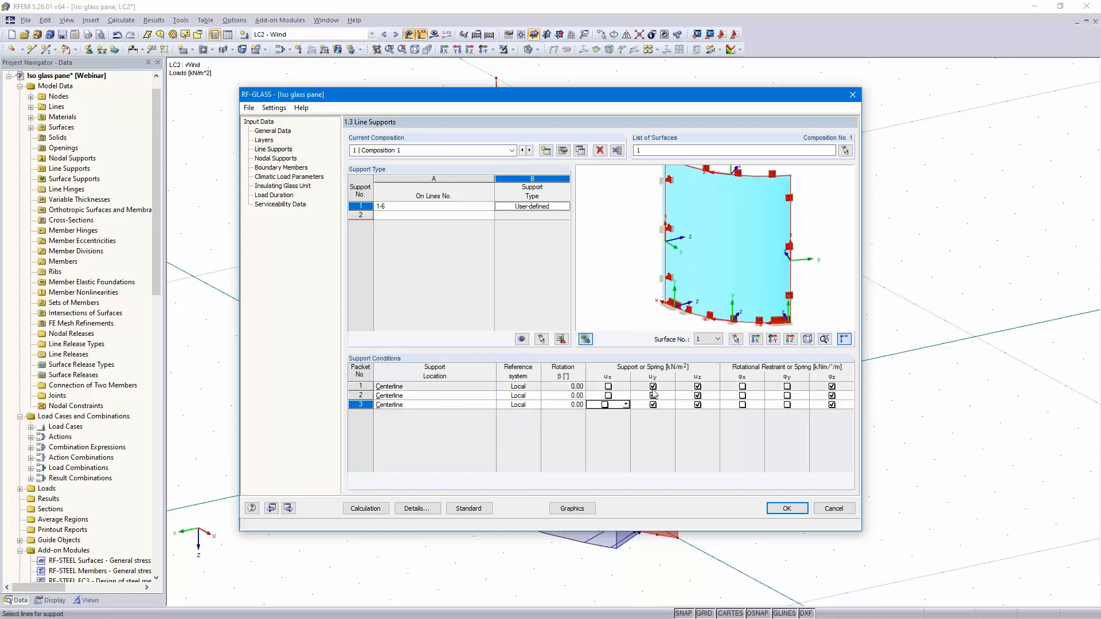
{"action": "left_click", "coordinate": [652, 395]}
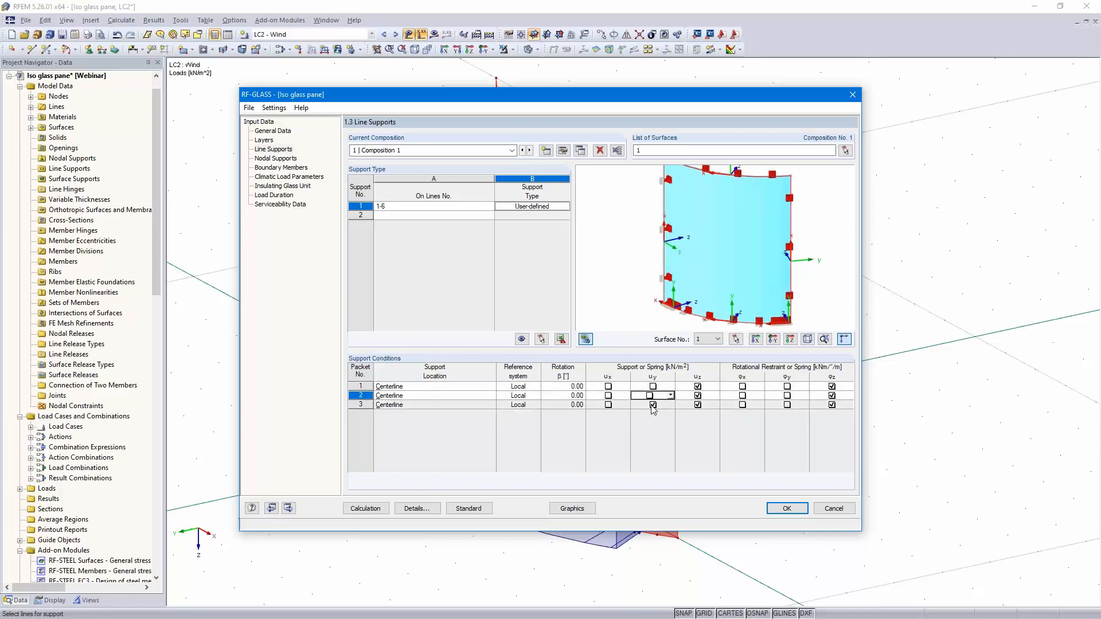
{"action": "left_click", "coordinate": [652, 404]}
Release the φz rotational restraint of the line support for packets 1 to 3.
{"action": "left_click", "coordinate": [832, 386]}
{"action": "left_click", "coordinate": [831, 396]}
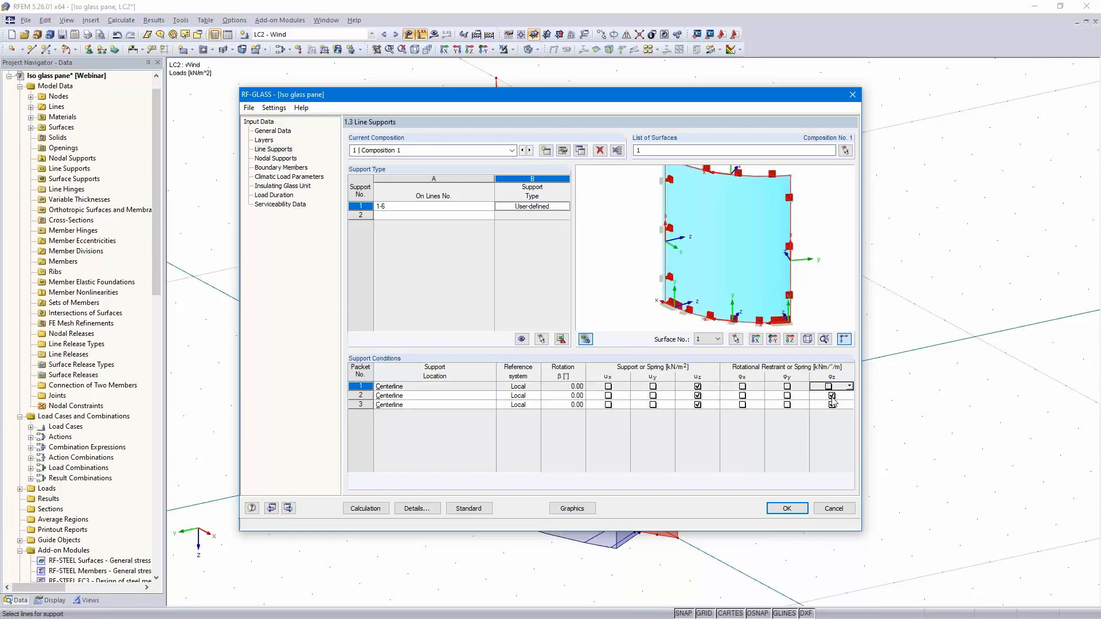
{"action": "left_click", "coordinate": [831, 405]}
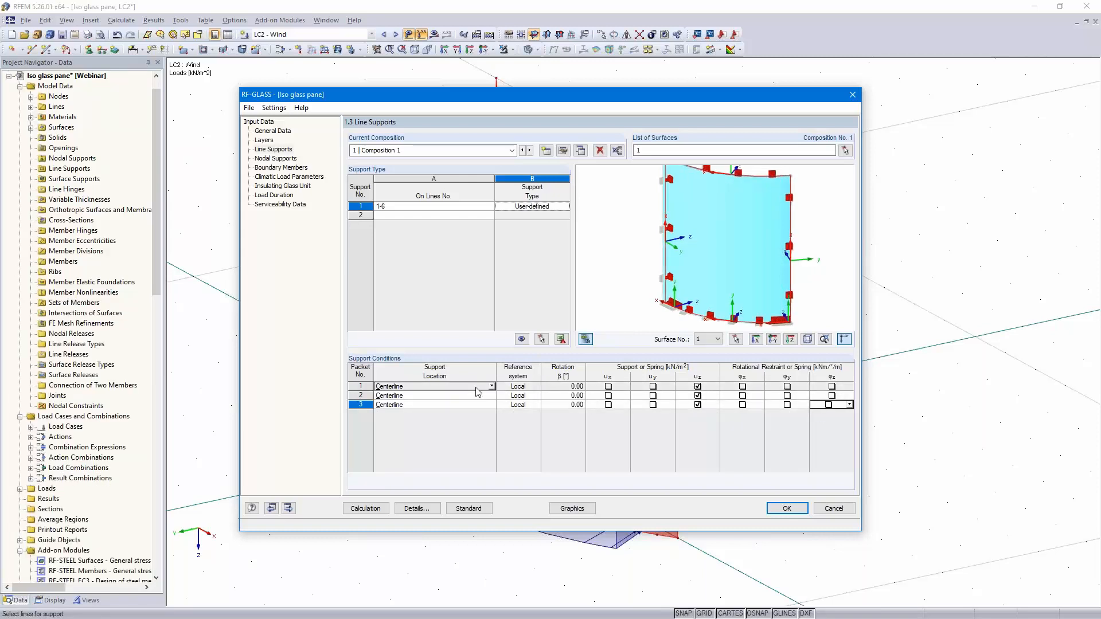
Examine the support location of each of the three packets in the line support preview.
{"action": "left_click", "coordinate": [377, 386]}
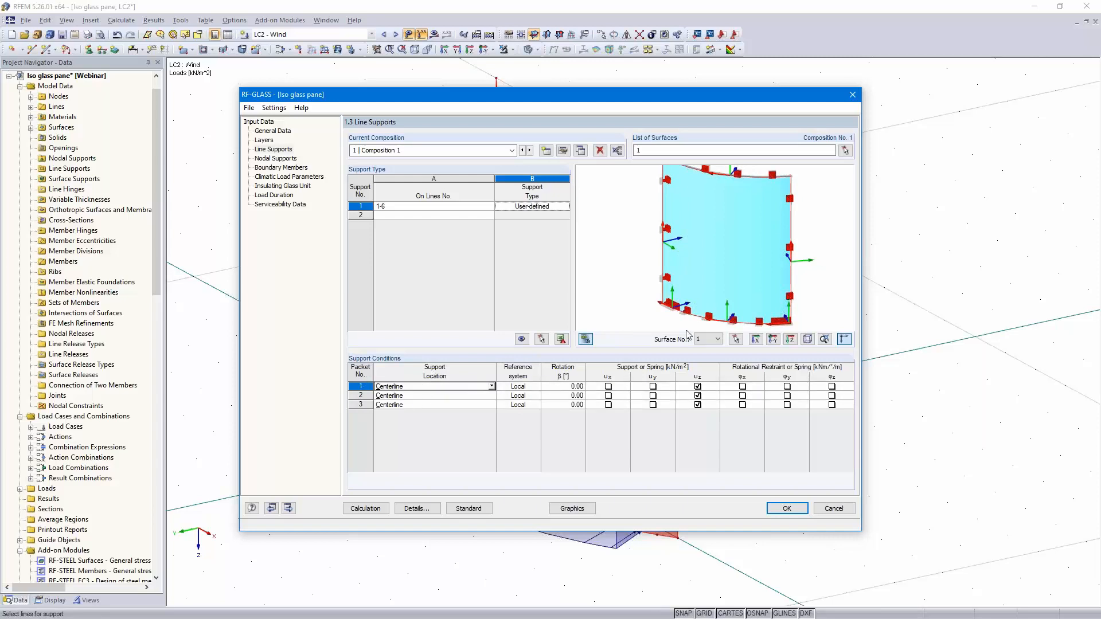
{"action": "left_click", "coordinate": [559, 340]}
{"action": "left_click", "coordinate": [445, 397]}
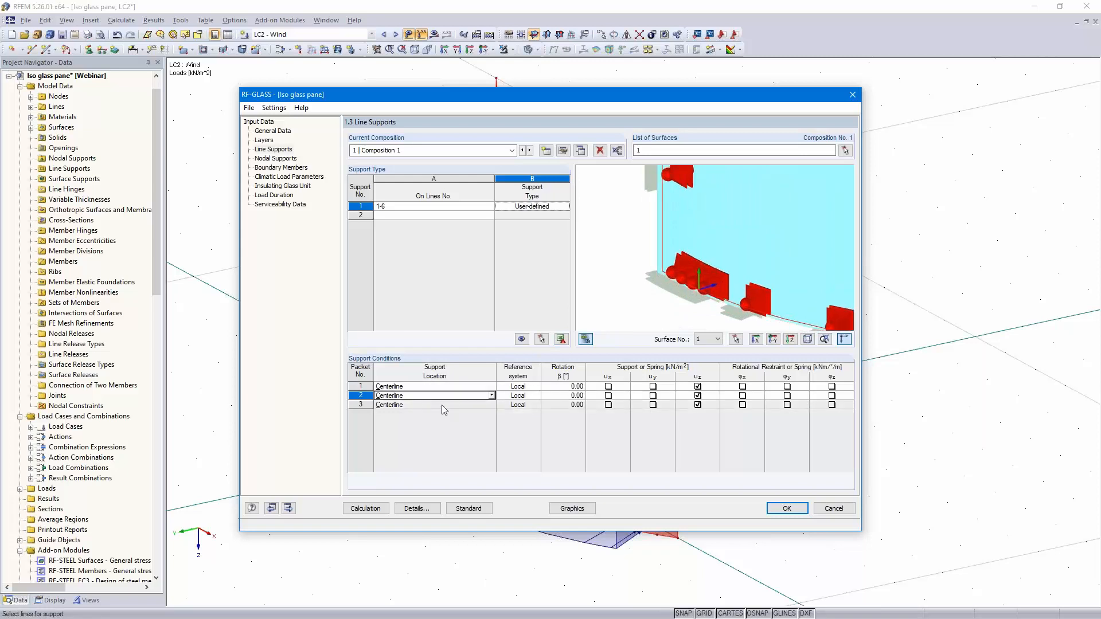
{"action": "left_click", "coordinate": [442, 404]}
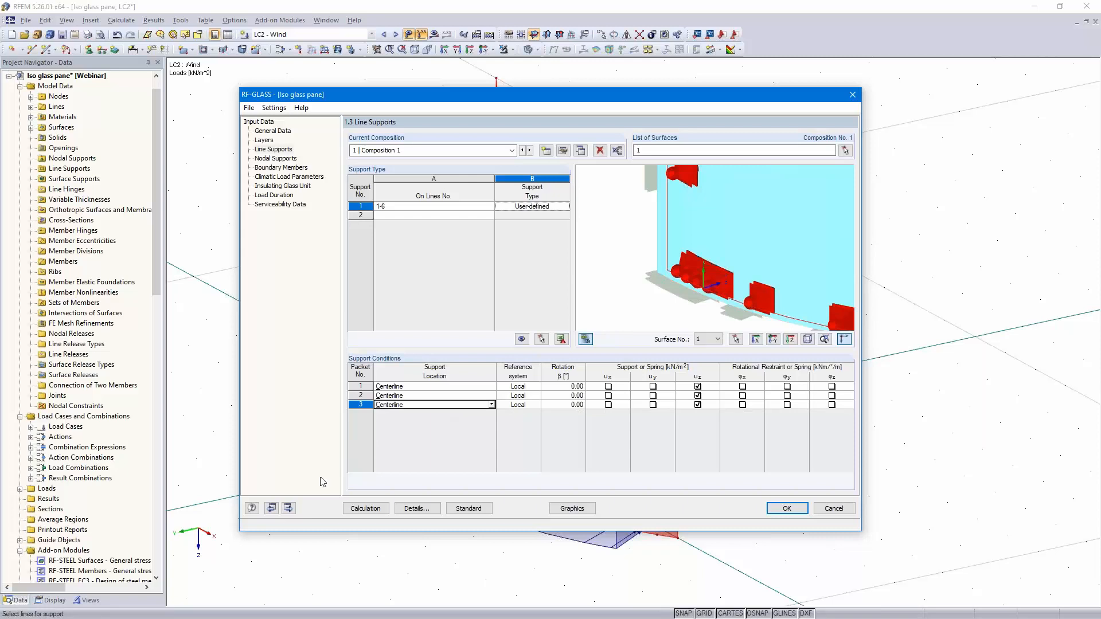
Hide the loads and add a nodal support on nodes 7 and 9 along the pane's lower curved edge.
{"action": "left_click", "coordinate": [288, 508]}
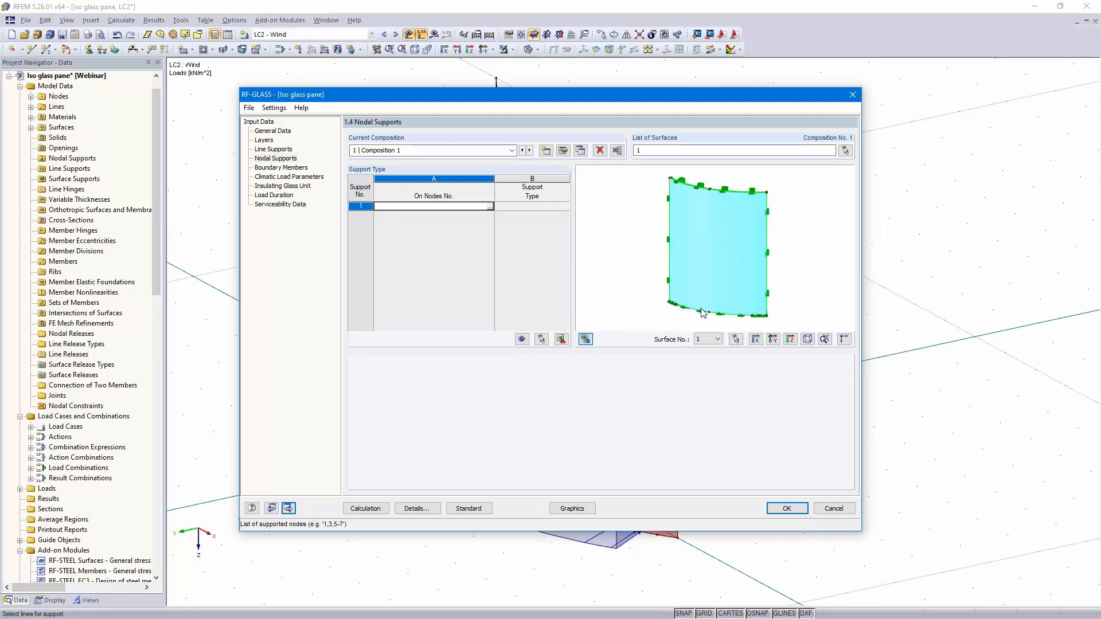
{"action": "left_click", "coordinate": [491, 206]}
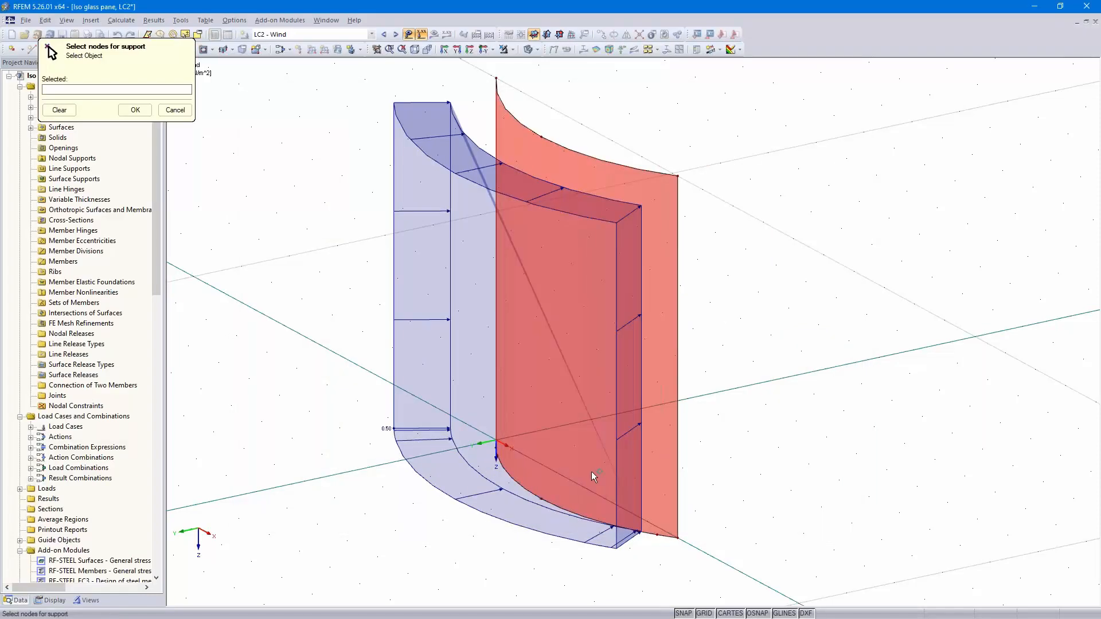
{"action": "scroll", "coordinate": [627, 498], "scroll_direction": "up", "scroll_amount": 5}
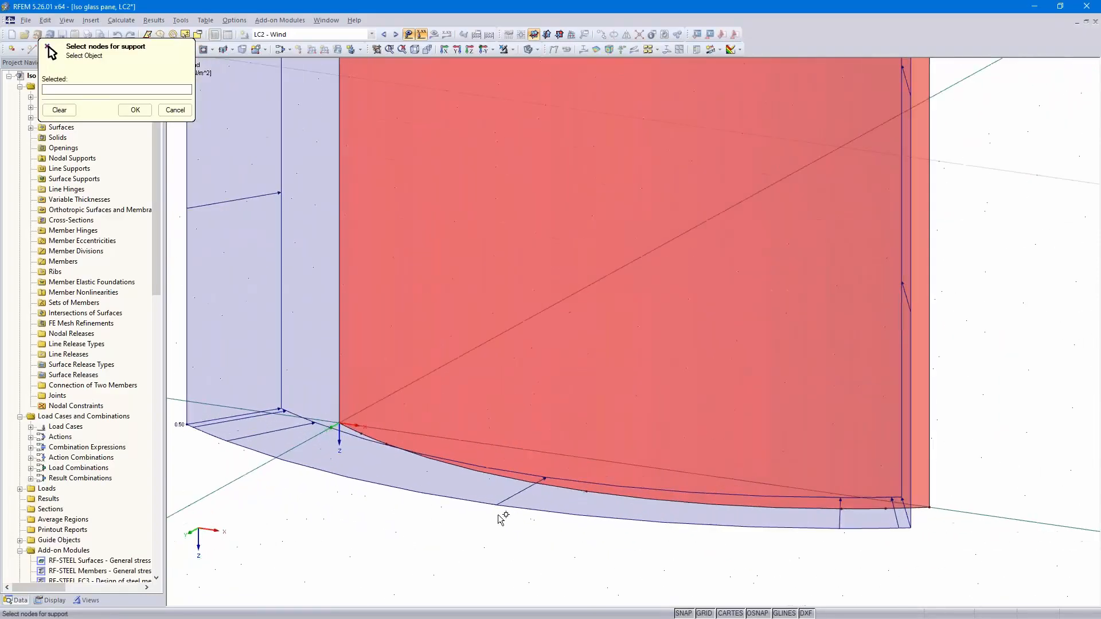
{"action": "left_click", "coordinate": [409, 34]}
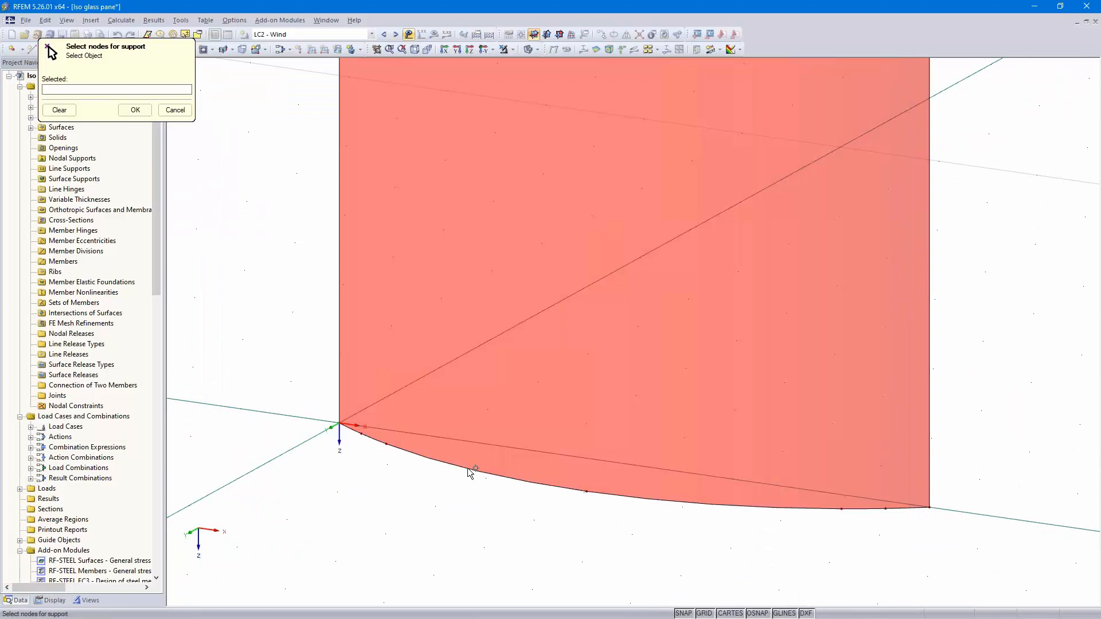
{"action": "left_click", "coordinate": [388, 444]}
{"action": "left_click", "coordinate": [844, 508]}
{"action": "left_click", "coordinate": [132, 111]}
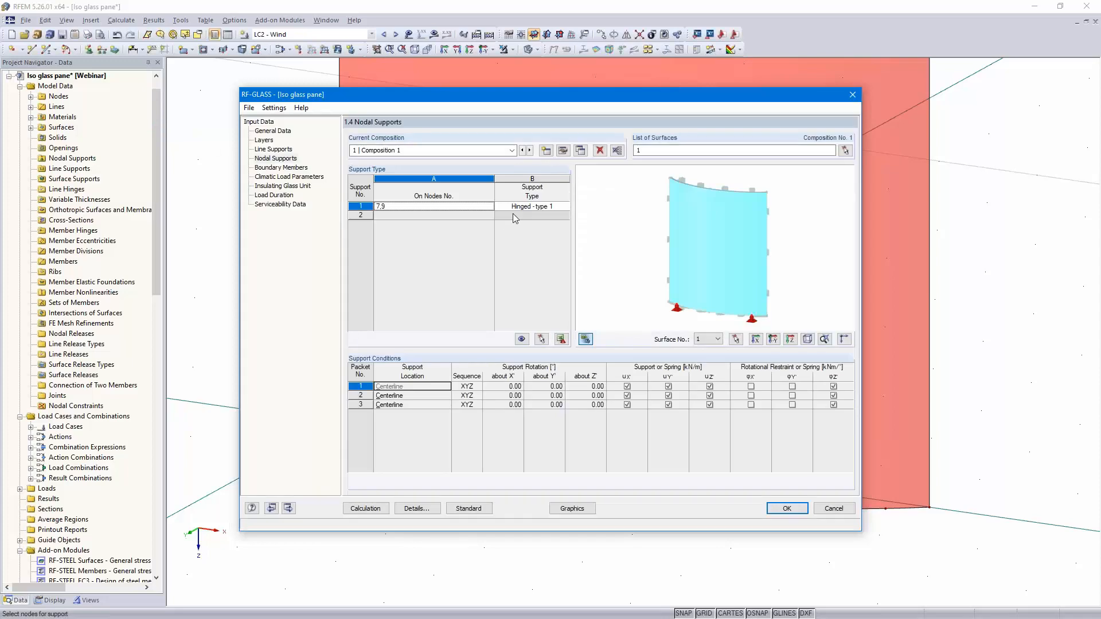
Set the support type at nodes 7 and 9 to User-defined and display the support axis system.
{"action": "left_click", "coordinate": [535, 210]}
{"action": "left_click", "coordinate": [565, 206]}
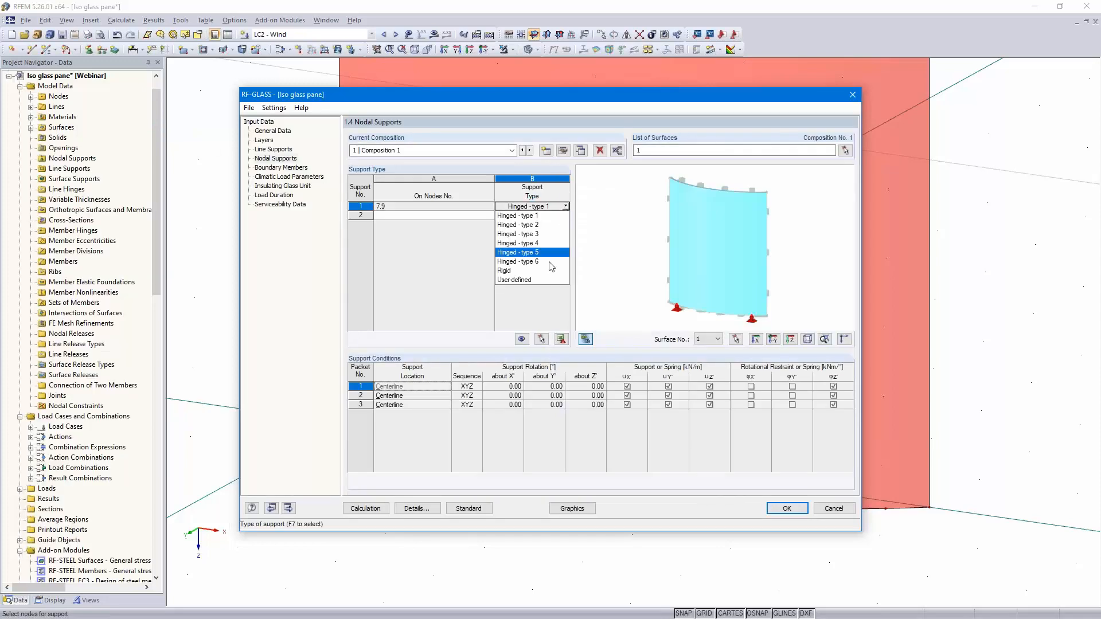
{"action": "left_click", "coordinate": [542, 280]}
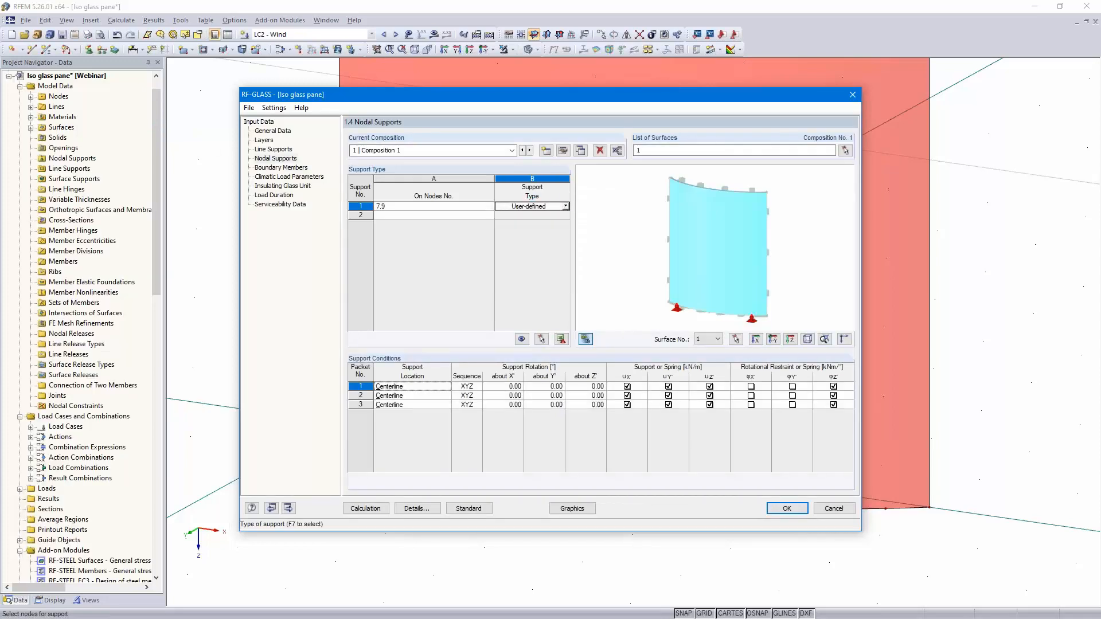
{"action": "left_click", "coordinate": [844, 339]}
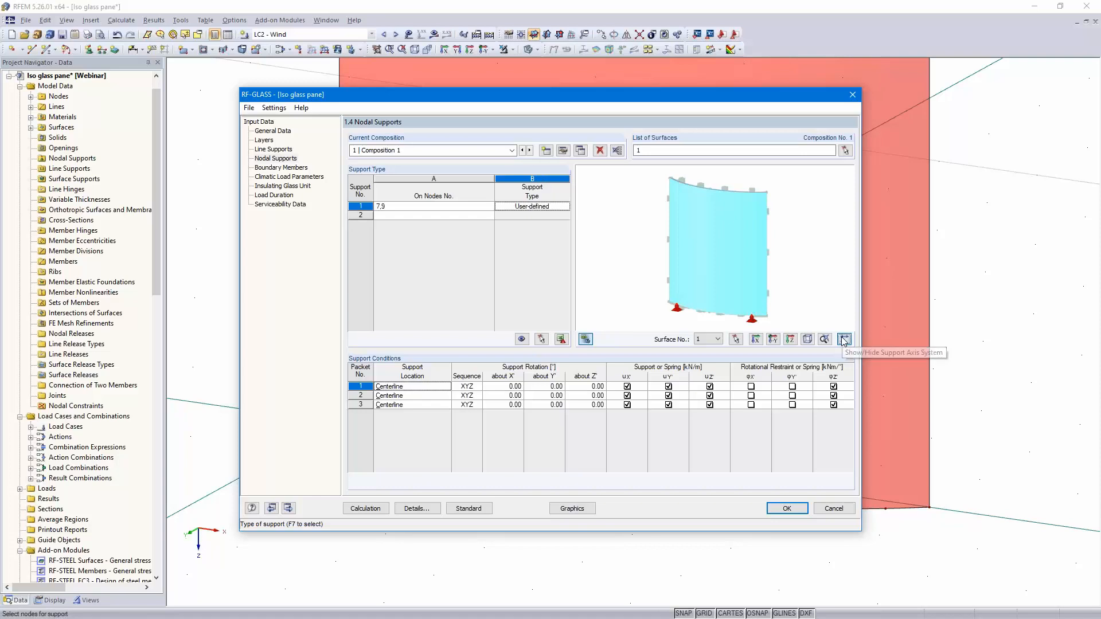
{"action": "scroll", "coordinate": [687, 296], "scroll_direction": "up", "scroll_amount": 4}
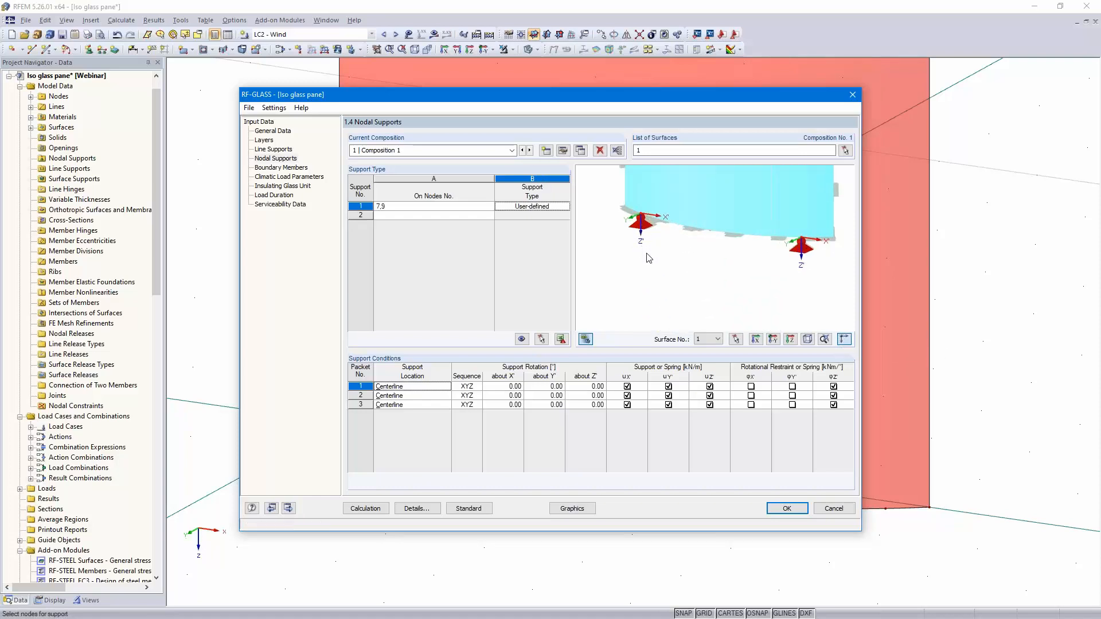
Release the uX' and uY' supports at nodes 7 and 9 for all three packets.
{"action": "left_click", "coordinate": [627, 386]}
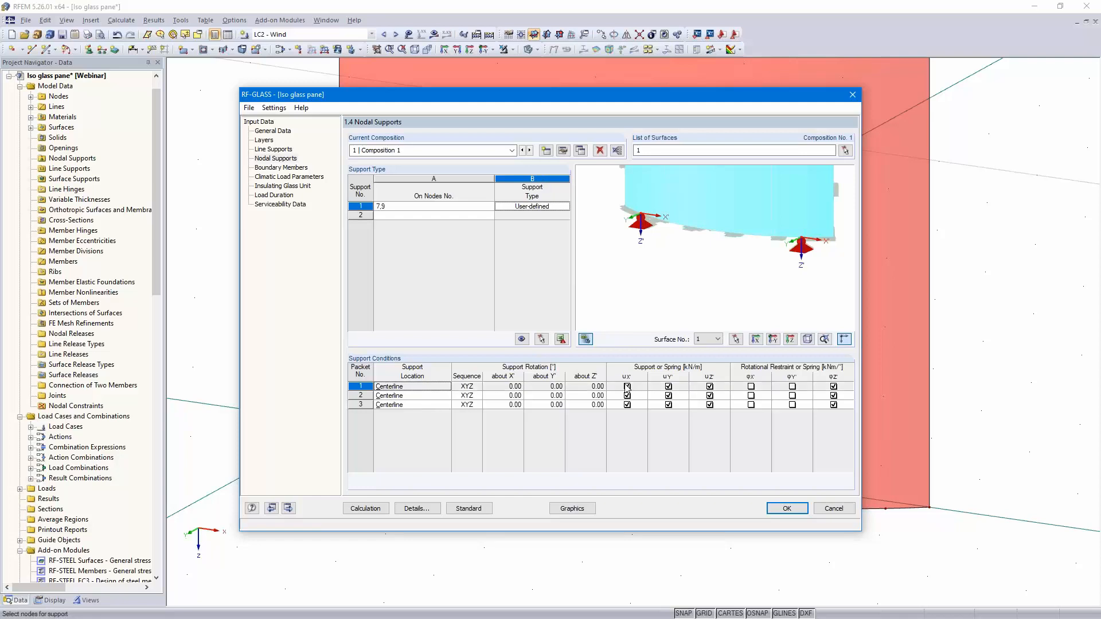
{"action": "left_click", "coordinate": [626, 387]}
{"action": "left_click", "coordinate": [627, 396]}
{"action": "left_click", "coordinate": [627, 405]}
{"action": "left_click", "coordinate": [665, 387]}
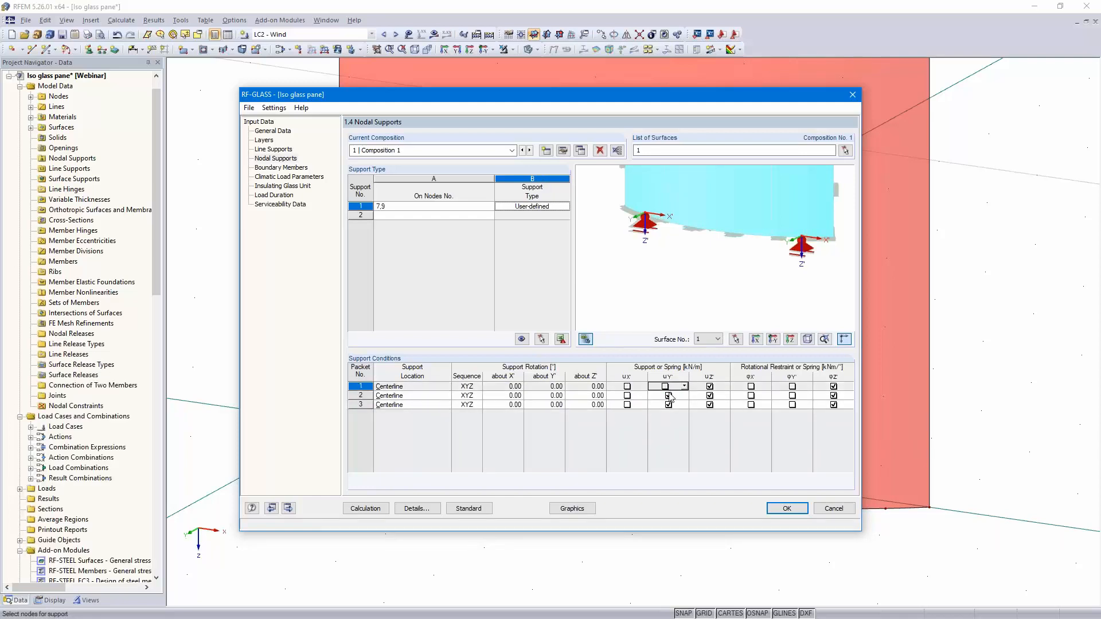
{"action": "left_click", "coordinate": [668, 396]}
{"action": "left_click", "coordinate": [668, 405]}
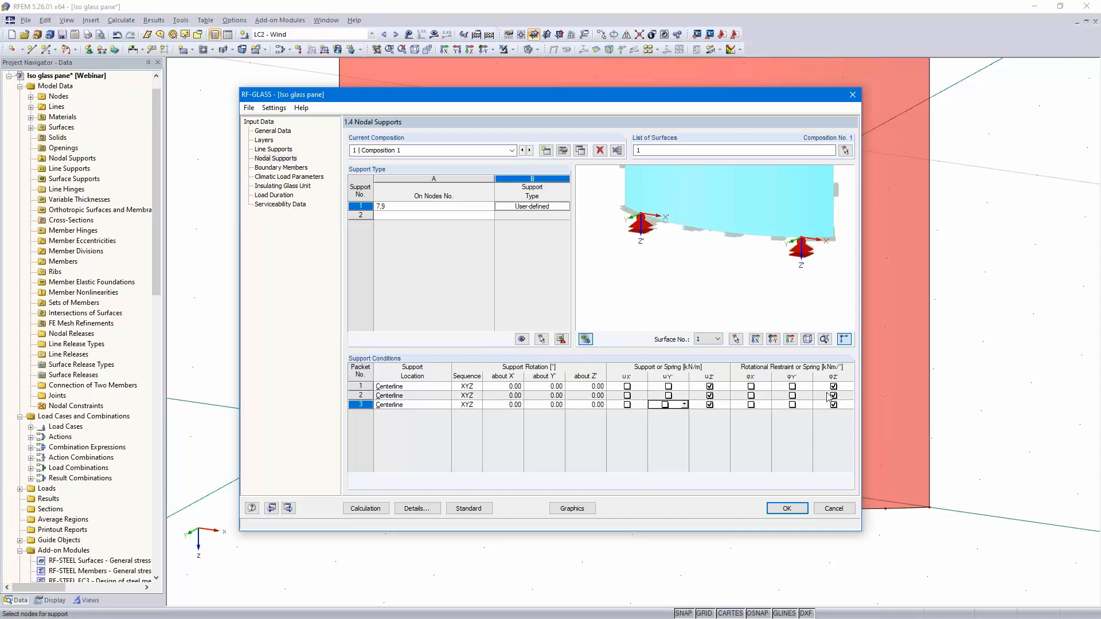
Release the φZ' rotational restraint at nodes 7 and 9 for packets 1 to 3.
{"action": "left_click", "coordinate": [833, 386]}
{"action": "left_click", "coordinate": [833, 396]}
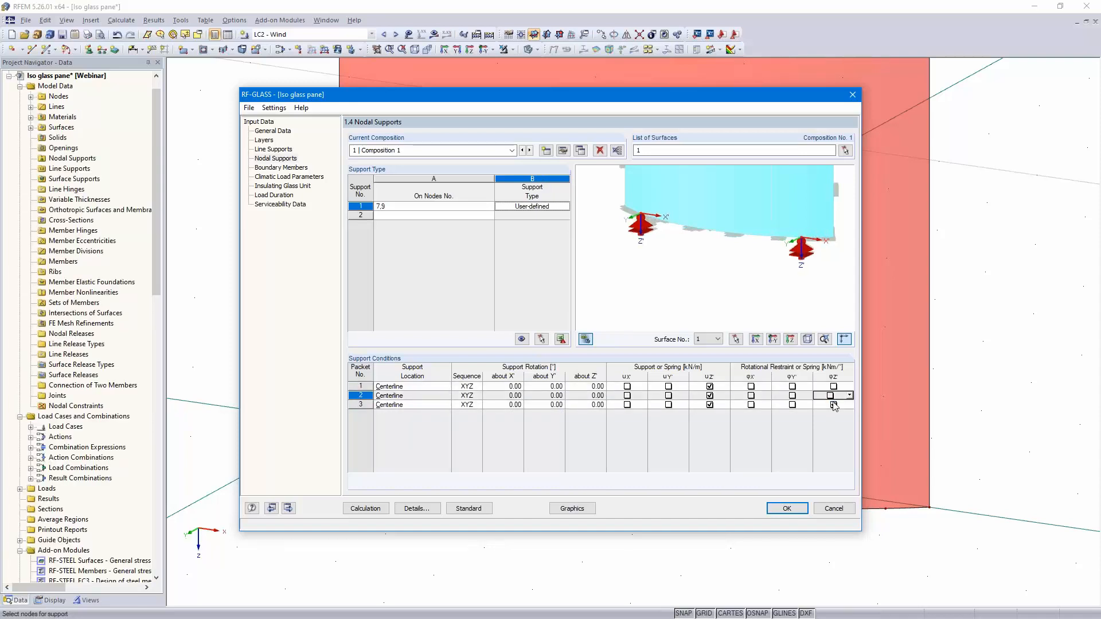
{"action": "left_click", "coordinate": [833, 405]}
{"action": "left_click", "coordinate": [461, 217]}
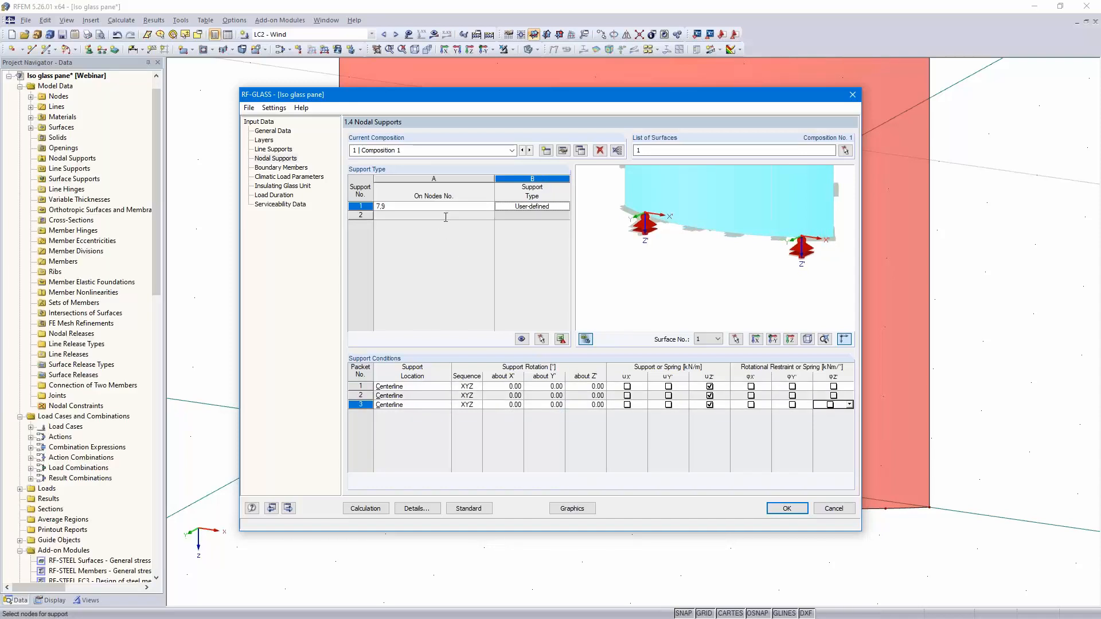
Add a second nodal support on node 3 at the middle of the pane's lower curved edge with support type User-defined.
{"action": "left_click", "coordinate": [490, 215]}
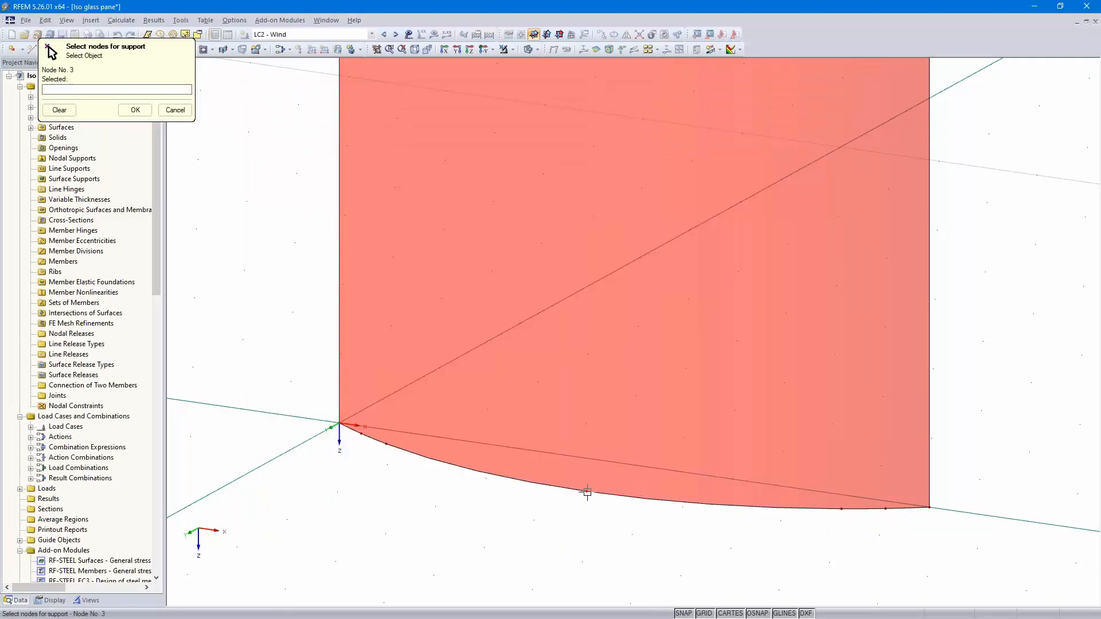
{"action": "left_click", "coordinate": [140, 112]}
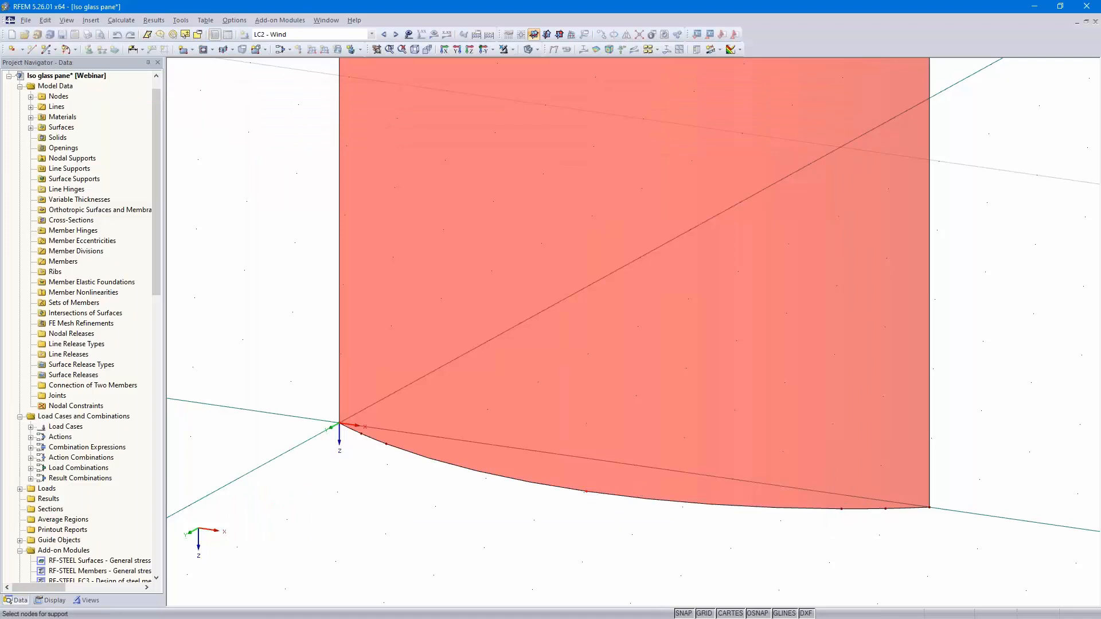
{"action": "left_click", "coordinate": [564, 216]}
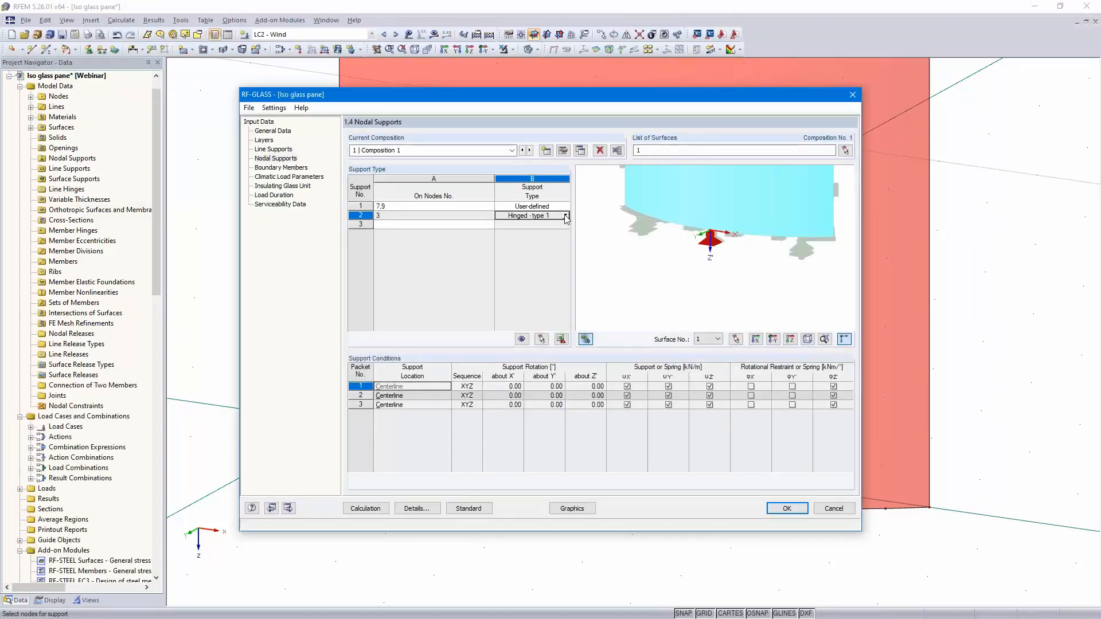
{"action": "left_click", "coordinate": [565, 215]}
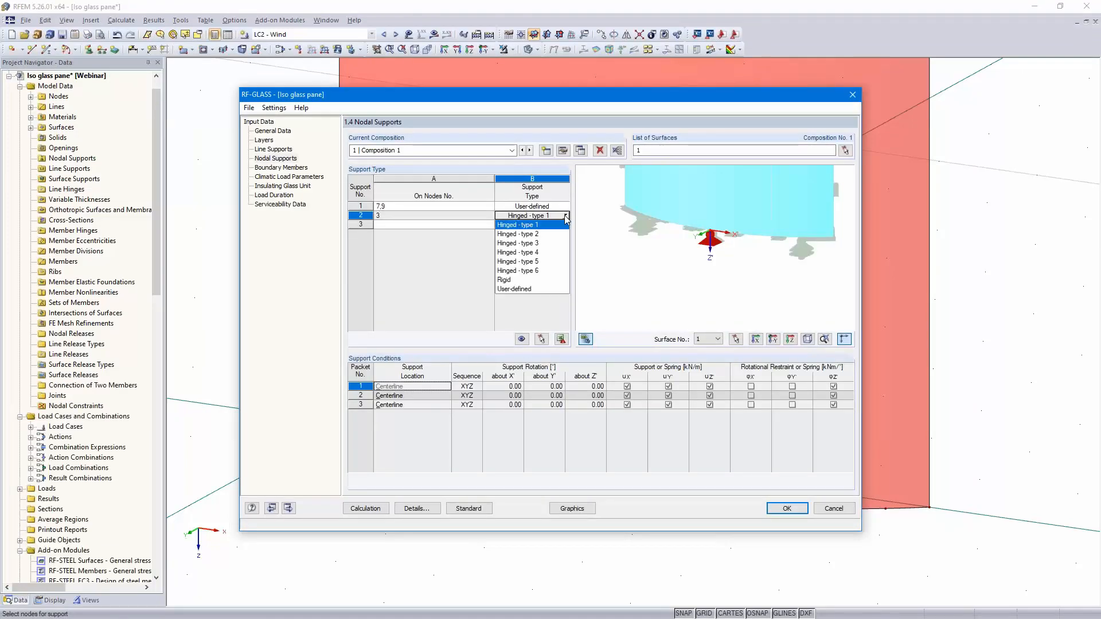
{"action": "left_click", "coordinate": [539, 289]}
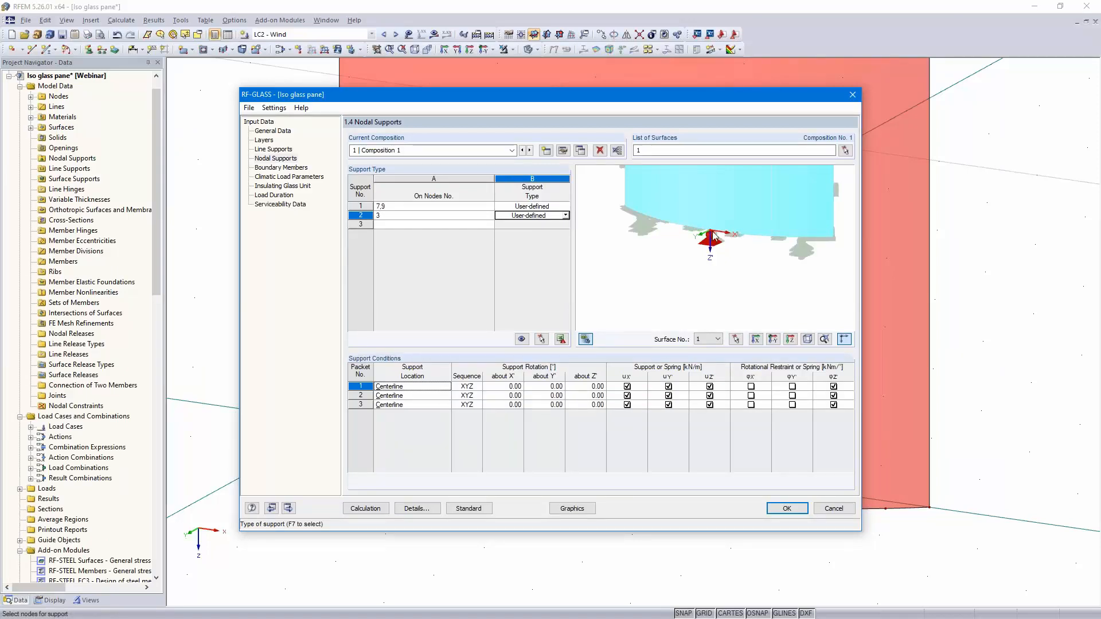
Release the uY' support and the φZ' rotational restraint at node 3 for packets 1 to 3.
{"action": "left_click", "coordinate": [665, 386]}
{"action": "left_click", "coordinate": [668, 396]}
{"action": "left_click", "coordinate": [668, 405]}
{"action": "left_click", "coordinate": [833, 386]}
{"action": "left_click", "coordinate": [834, 396]}
{"action": "left_click", "coordinate": [833, 405]}
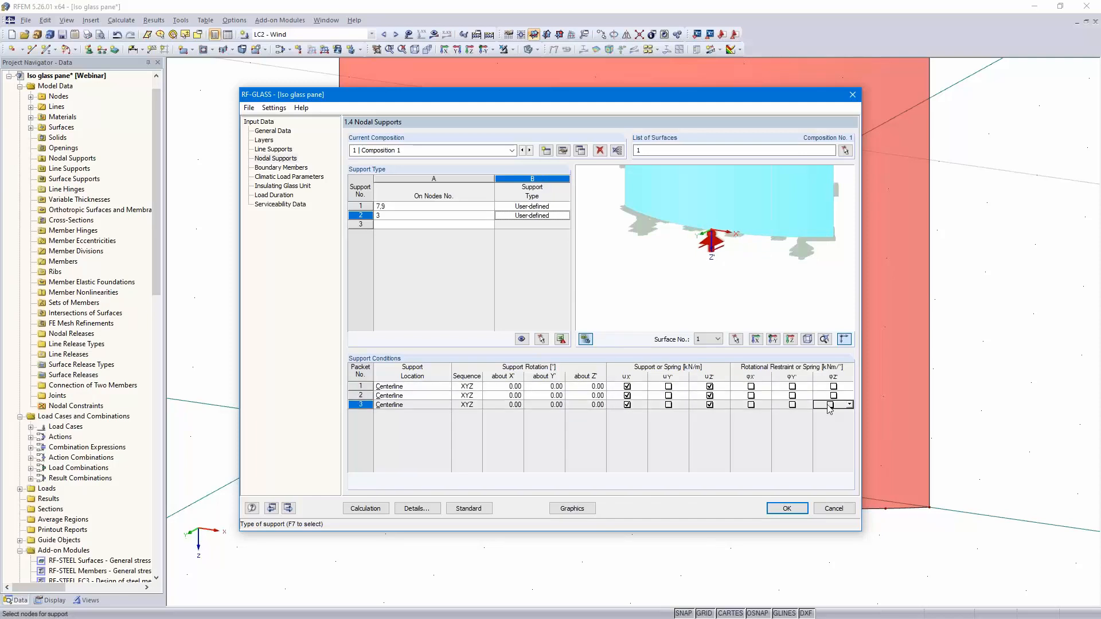
Assign the summer climatic load's temperature and atmospheric pressure differences to LC4 and its altitude differences to LC3.
{"action": "left_click", "coordinate": [289, 509]}
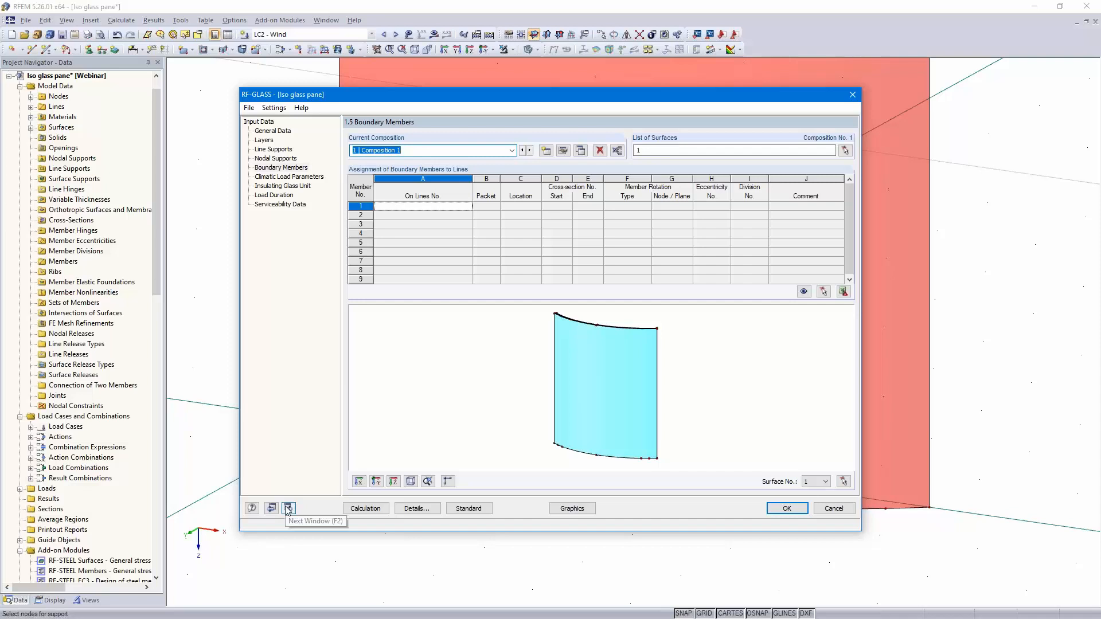
{"action": "left_click", "coordinate": [288, 508]}
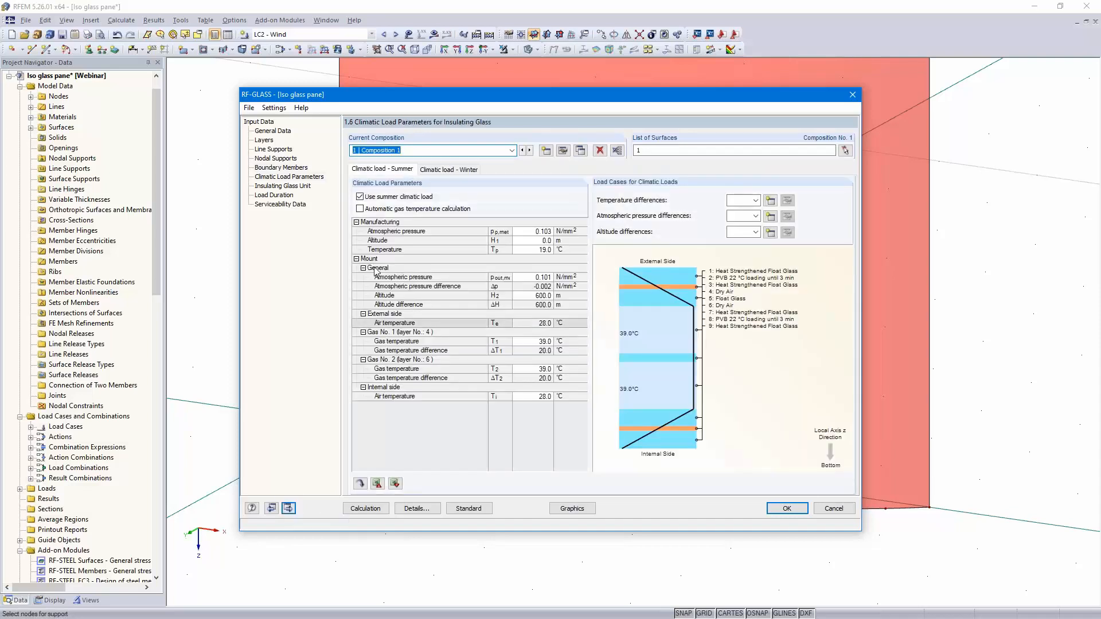
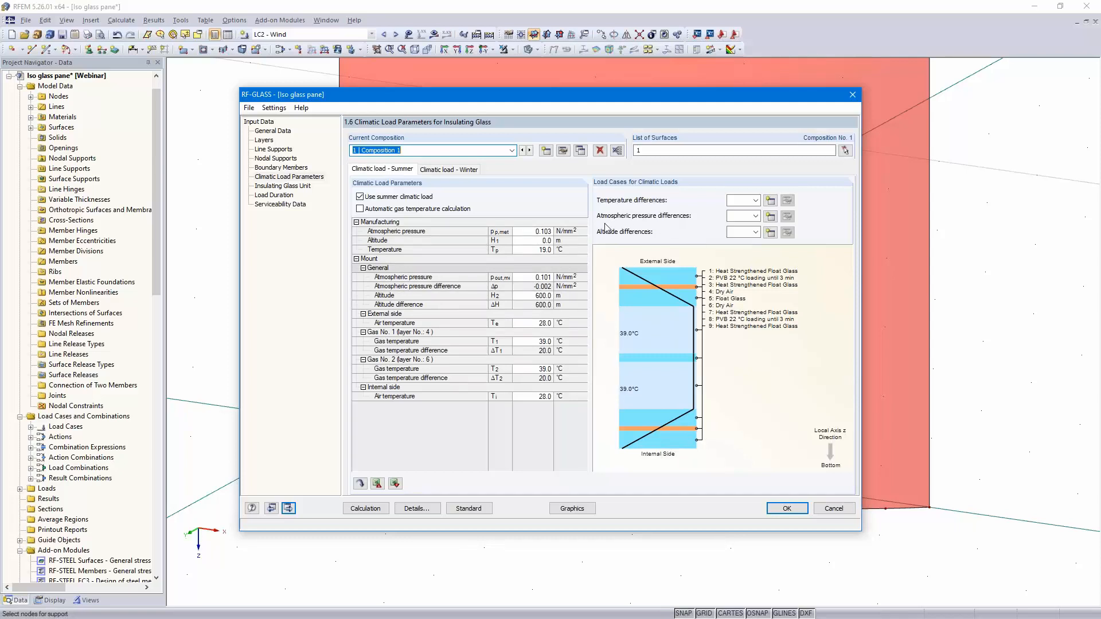
{"action": "left_click", "coordinate": [756, 200]}
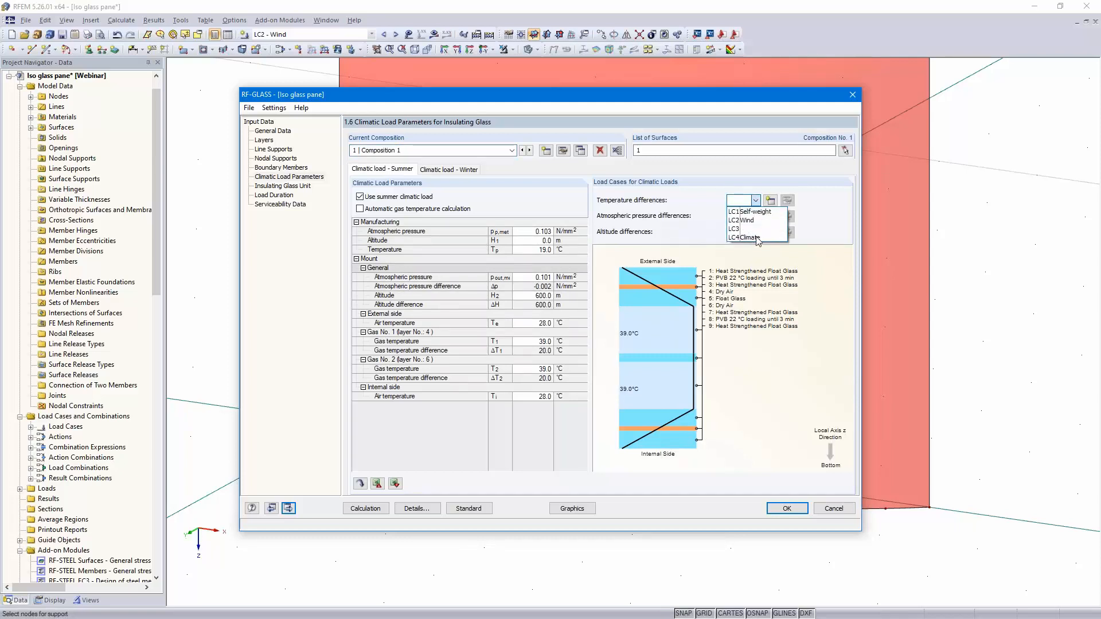
{"action": "left_click", "coordinate": [756, 237]}
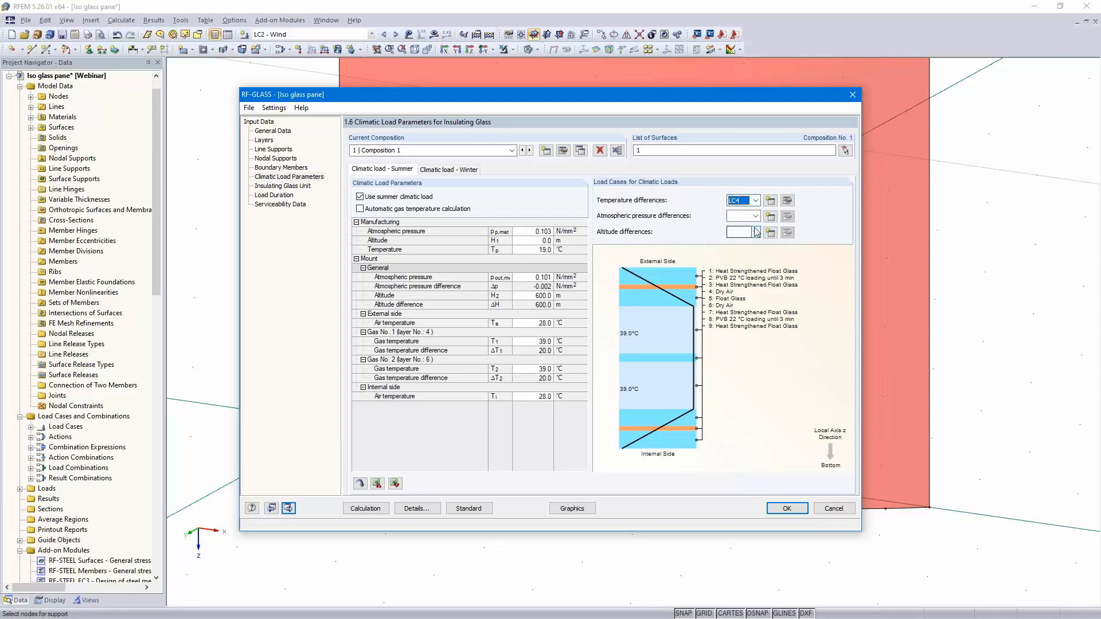
{"action": "left_click", "coordinate": [756, 217]}
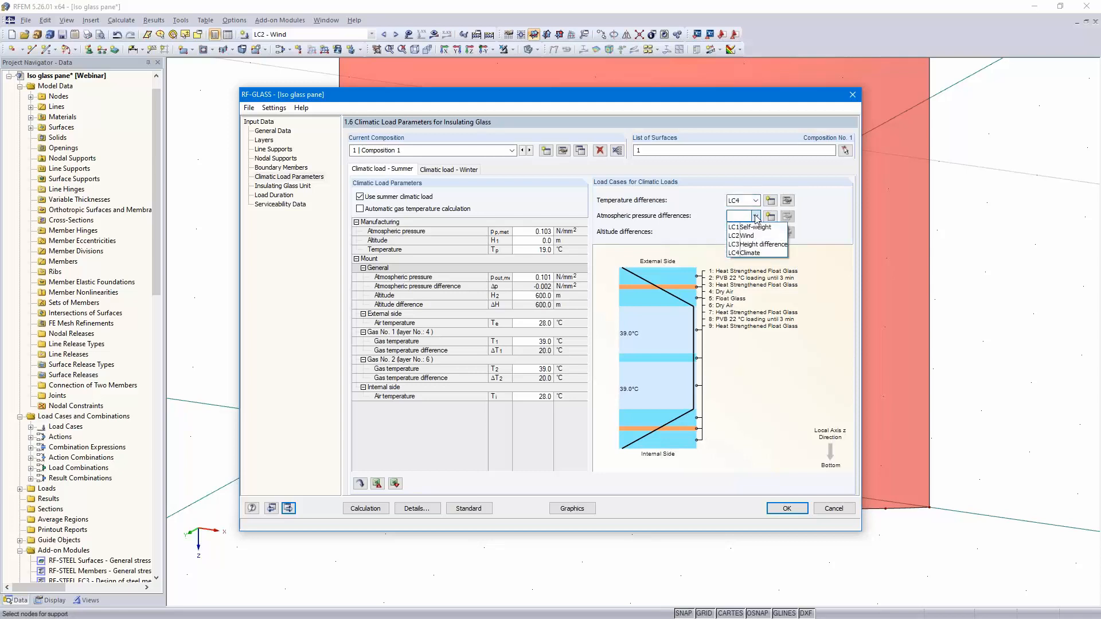
{"action": "left_click", "coordinate": [745, 253]}
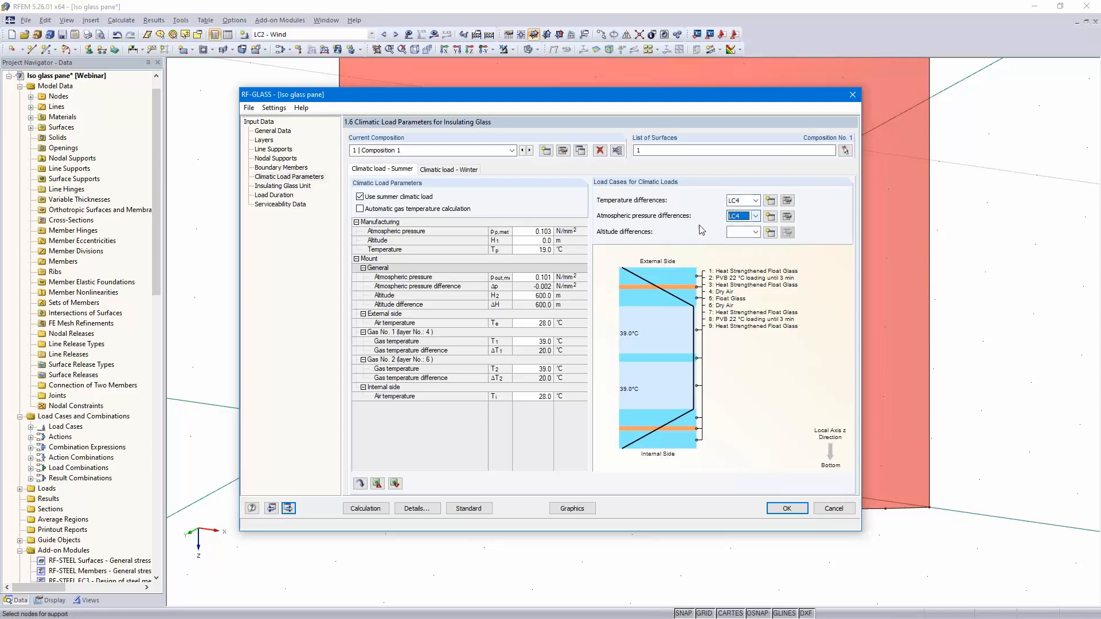
{"action": "left_click", "coordinate": [757, 234]}
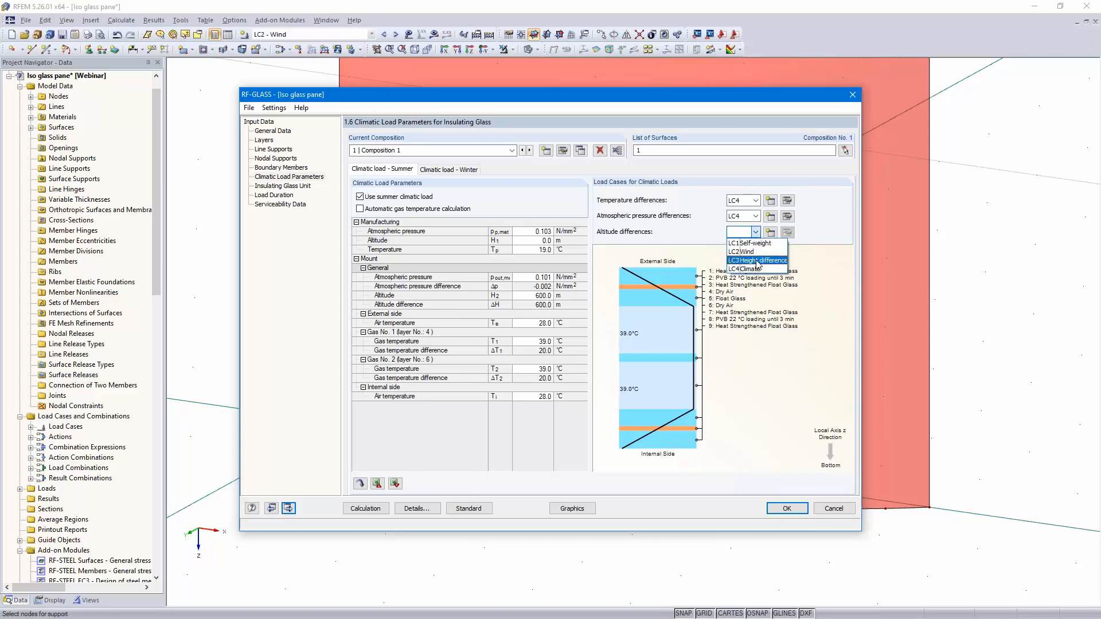
{"action": "left_click", "coordinate": [757, 261]}
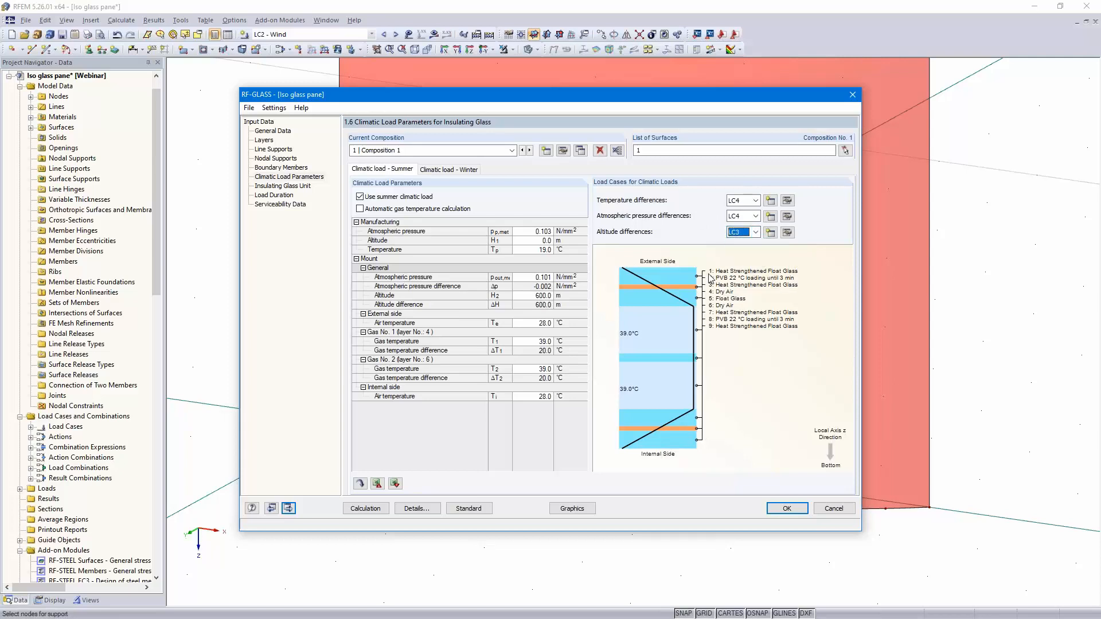
Assign the winter climatic load's temperature and atmospheric pressure differences to LC4 and its altitude differences to LC3.
{"action": "left_click", "coordinate": [448, 170]}
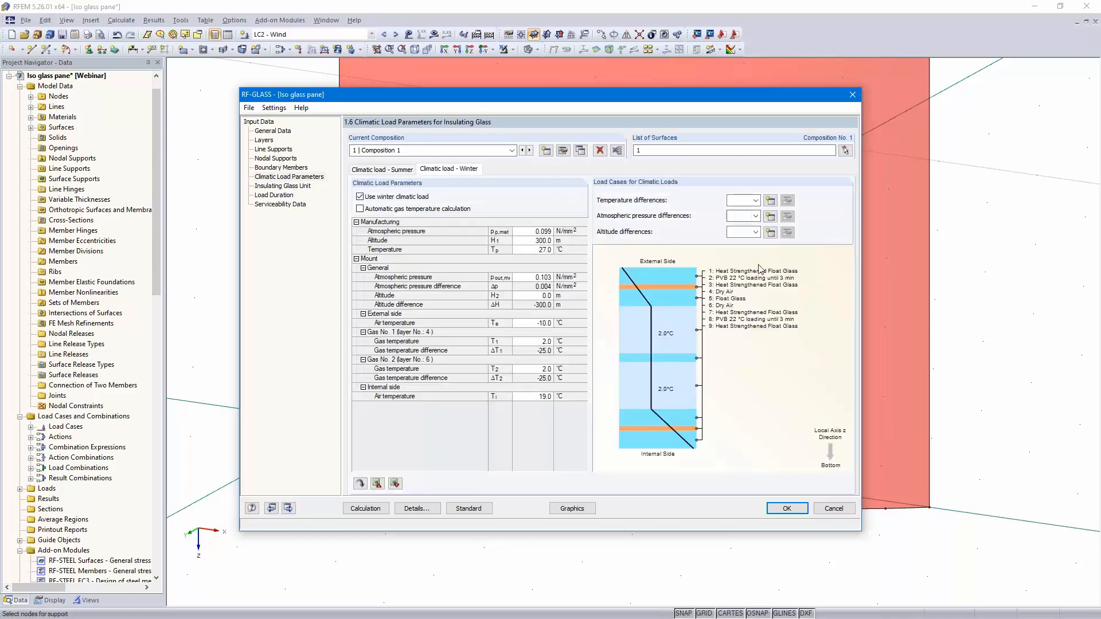
{"action": "left_click", "coordinate": [755, 200]}
{"action": "left_click", "coordinate": [756, 237]}
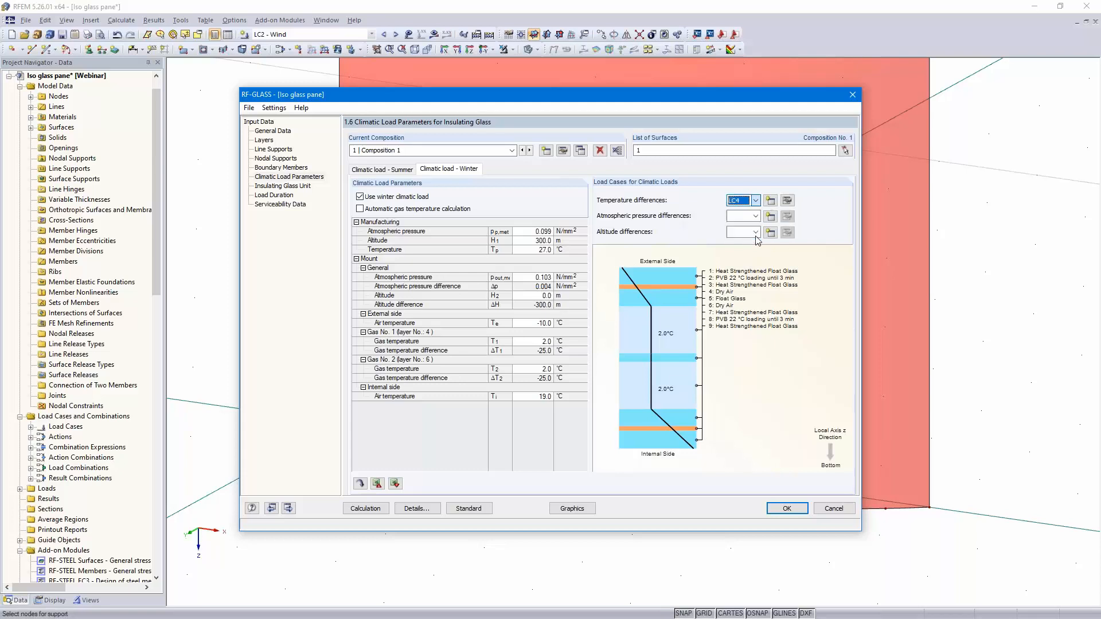
{"action": "left_click", "coordinate": [756, 216]}
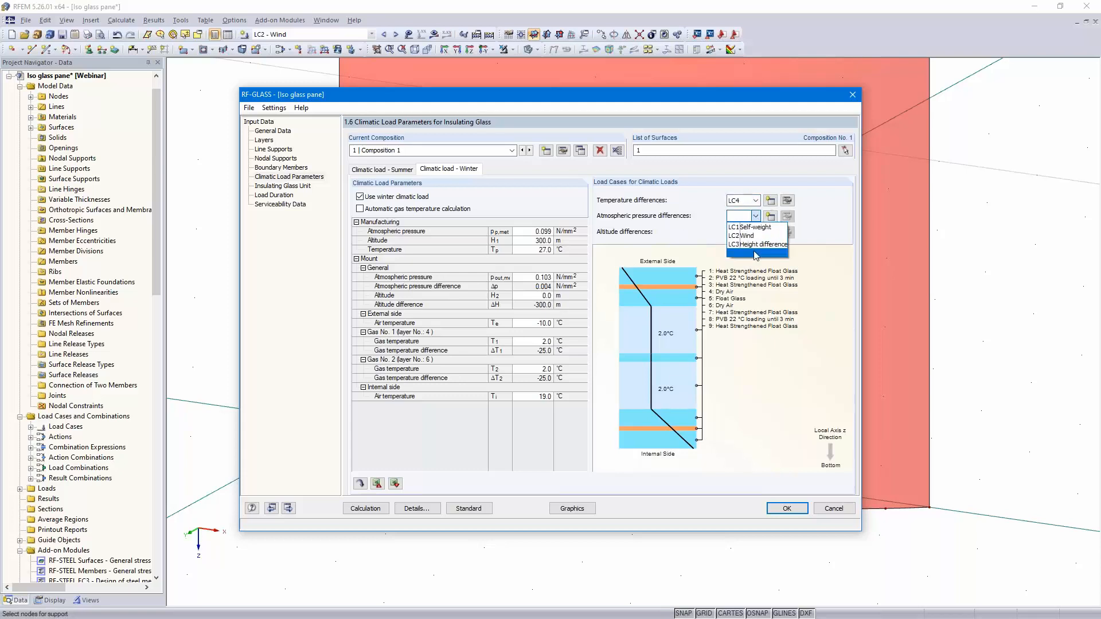
{"action": "left_click", "coordinate": [756, 255]}
{"action": "left_click", "coordinate": [756, 232]}
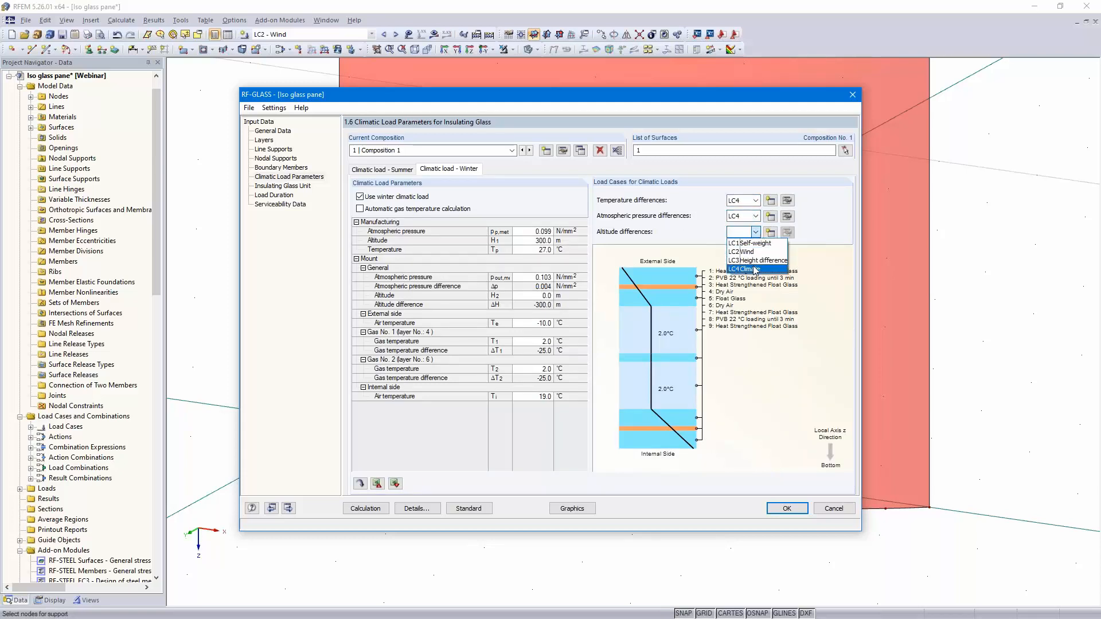
{"action": "left_click", "coordinate": [757, 261]}
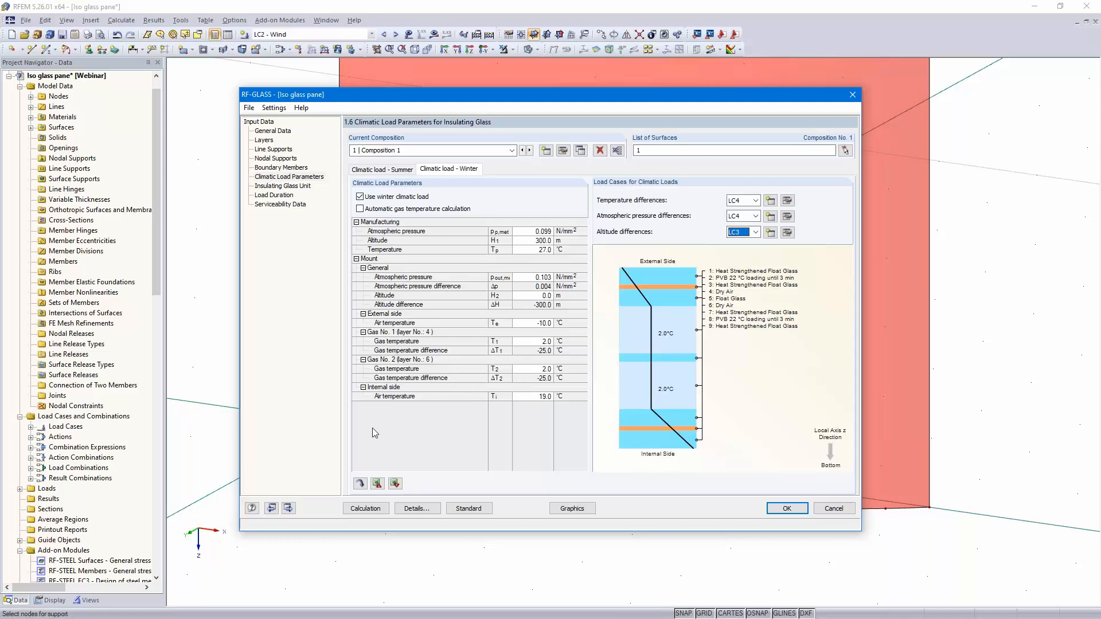
Examine the insulating glass unit's secondary seal parameters and the external and internal load parts of the LC2 wind load.
{"action": "left_click", "coordinate": [289, 508]}
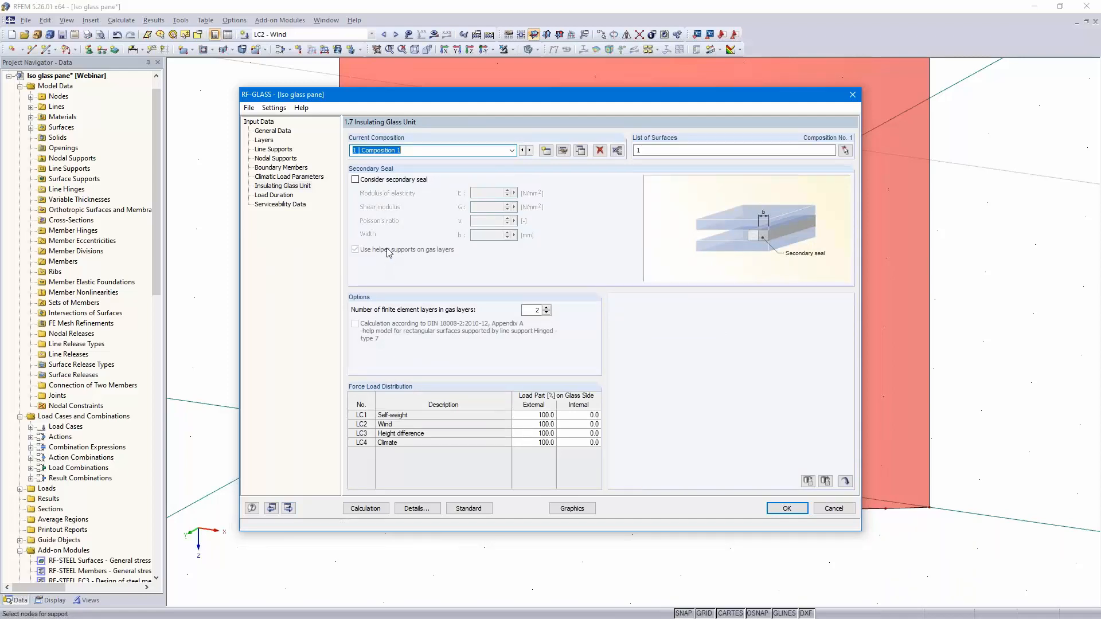
{"action": "left_click", "coordinate": [355, 181]}
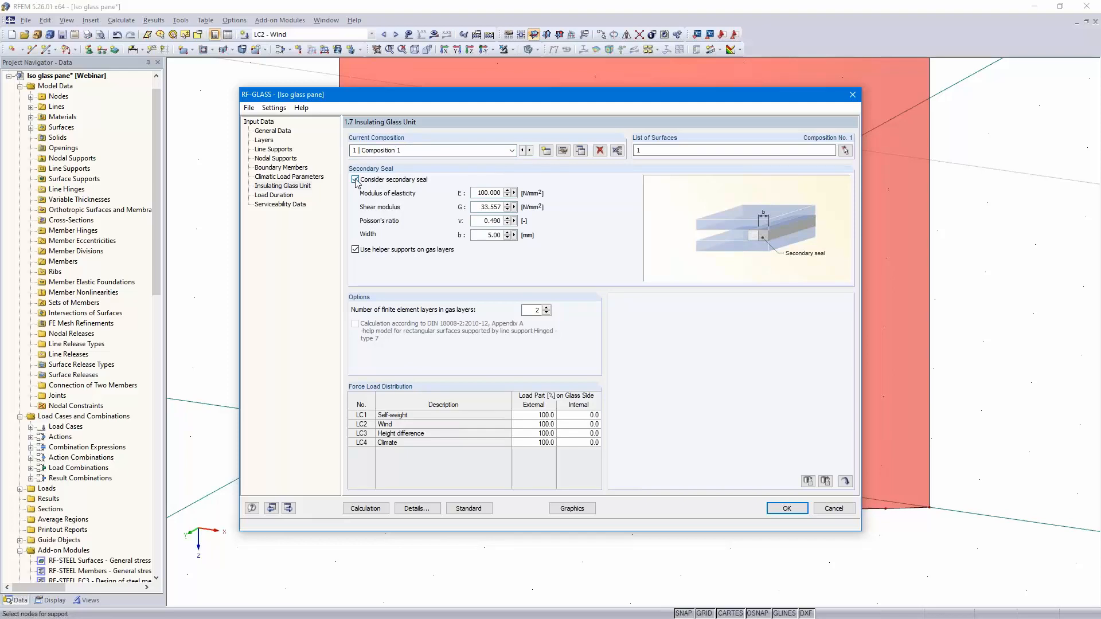
{"action": "left_click", "coordinate": [356, 179]}
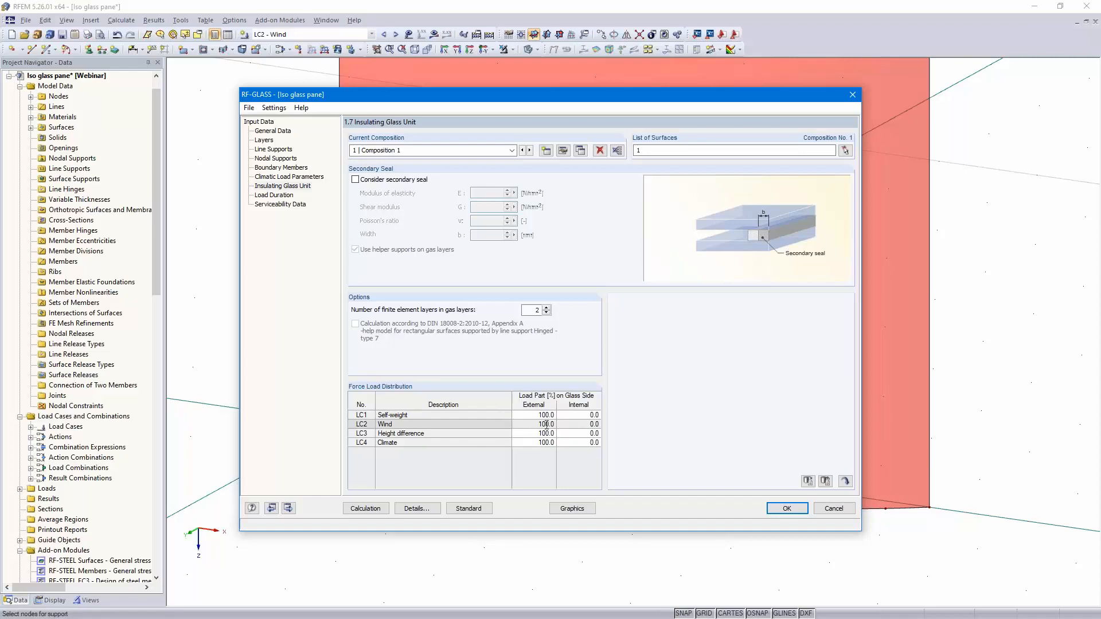
{"action": "left_click", "coordinate": [590, 425]}
{"action": "left_click", "coordinate": [539, 425]}
{"action": "left_click", "coordinate": [577, 424]}
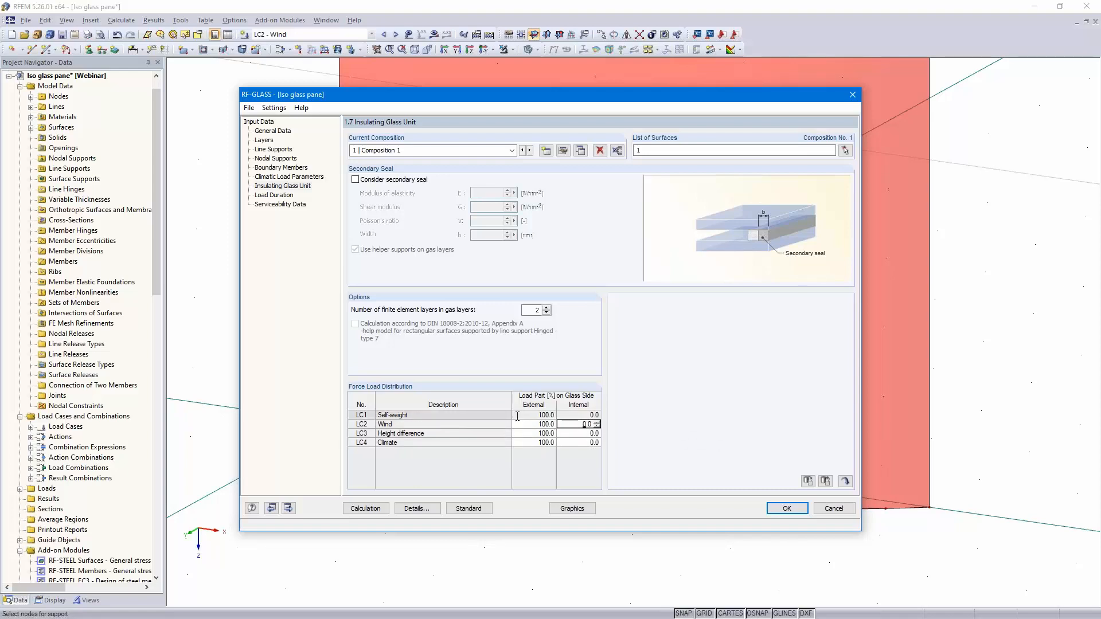
Add the curved pane, surface 1, to the serviceability data.
{"action": "left_click", "coordinate": [288, 509]}
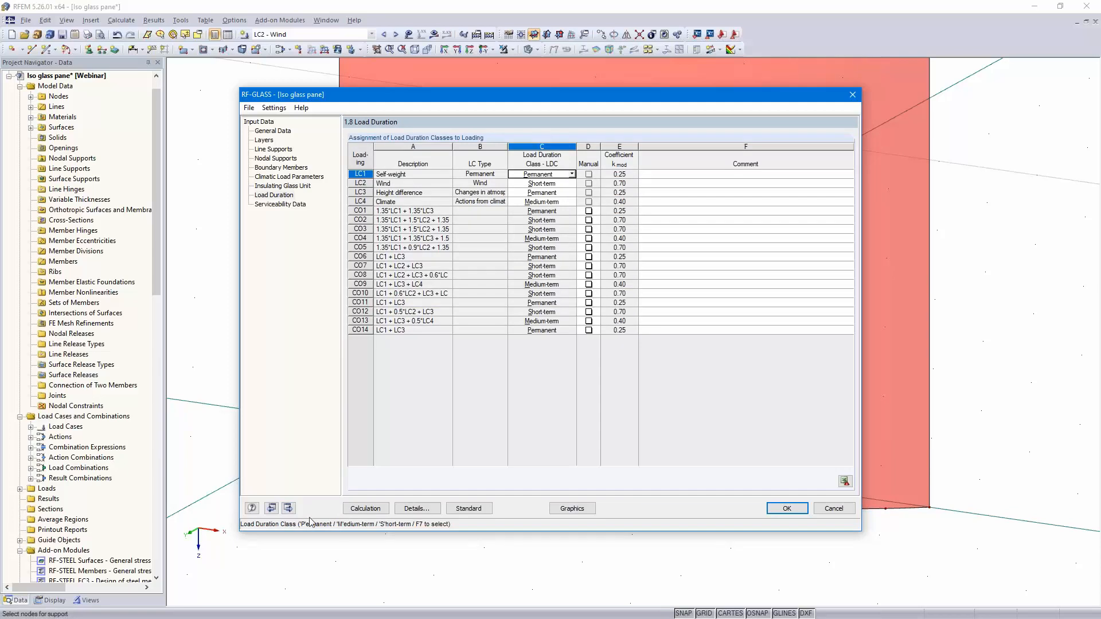
{"action": "left_click", "coordinate": [289, 508]}
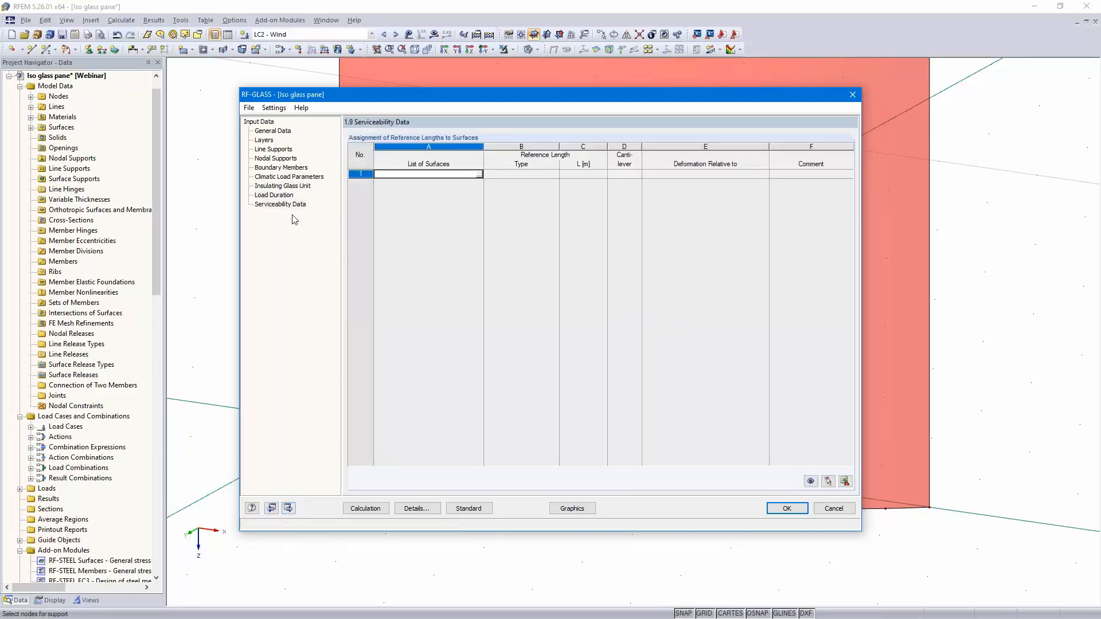
{"action": "left_click", "coordinate": [476, 172]}
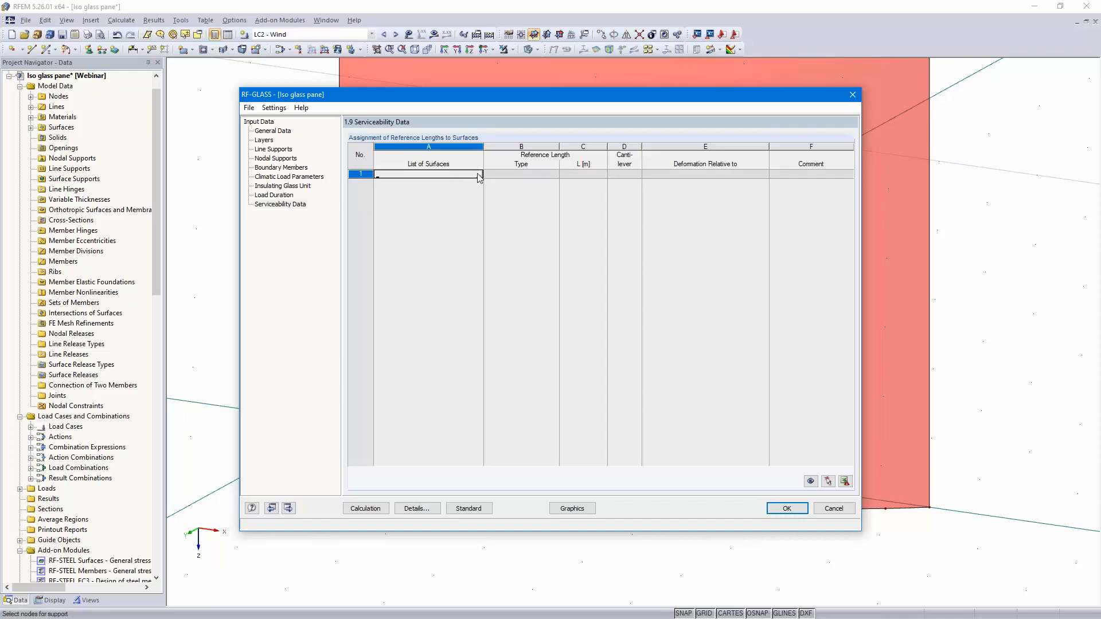
{"action": "left_click", "coordinate": [479, 175]}
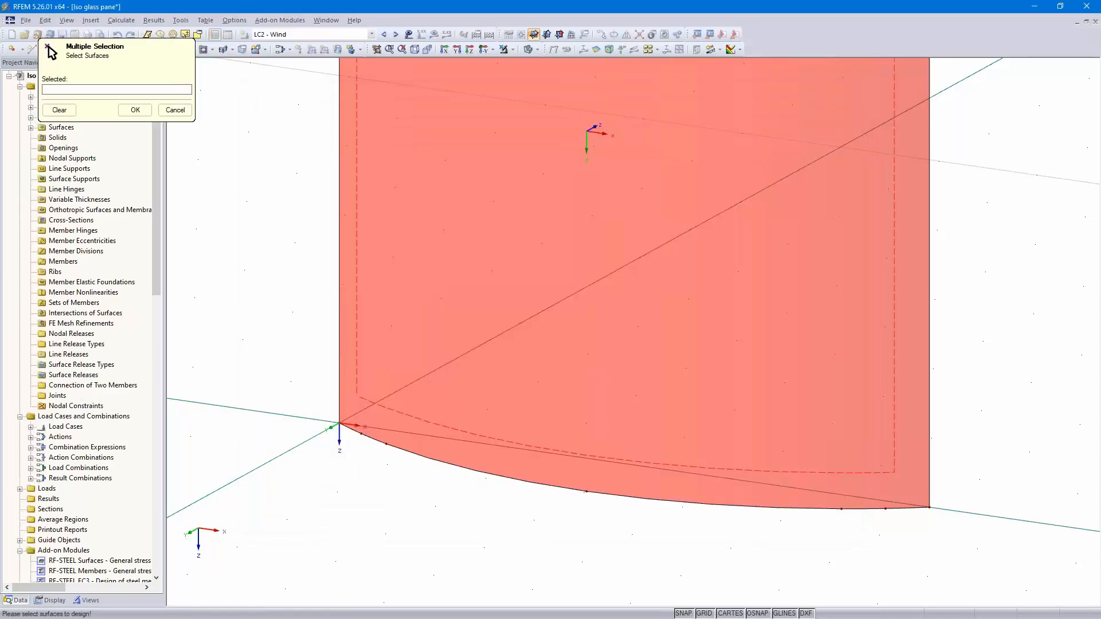
{"action": "left_click", "coordinate": [475, 433]}
{"action": "left_click", "coordinate": [136, 110]}
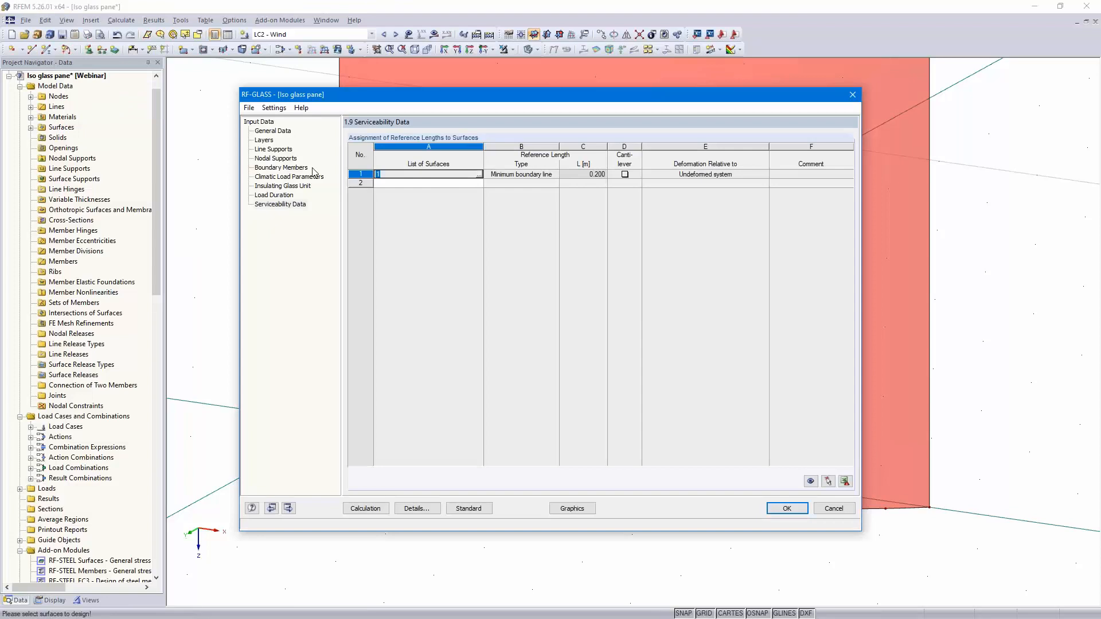
Set surface 1's reference length type to User-defined and take the length from the distance between the pane's two lower corners.
{"action": "left_click", "coordinate": [554, 175]}
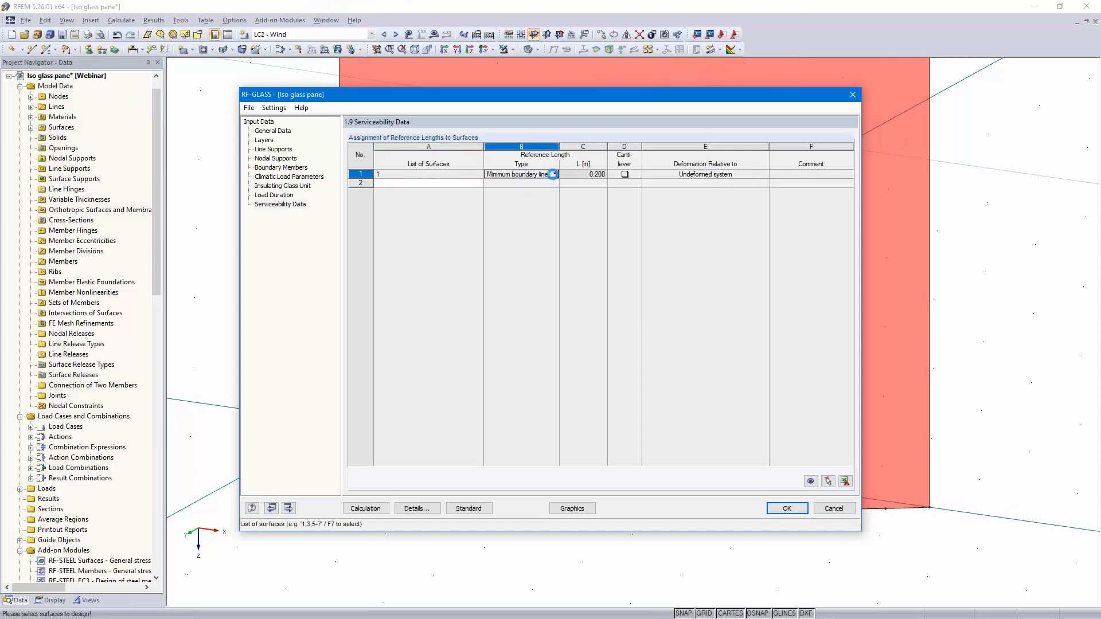
{"action": "left_click", "coordinate": [554, 174]}
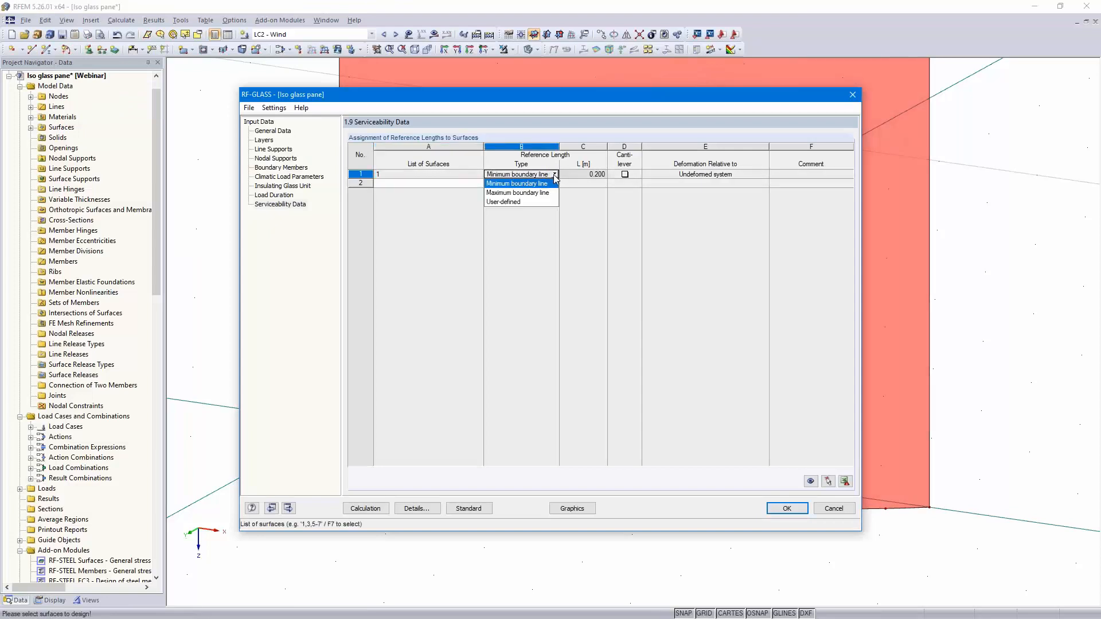
{"action": "left_click", "coordinate": [542, 202]}
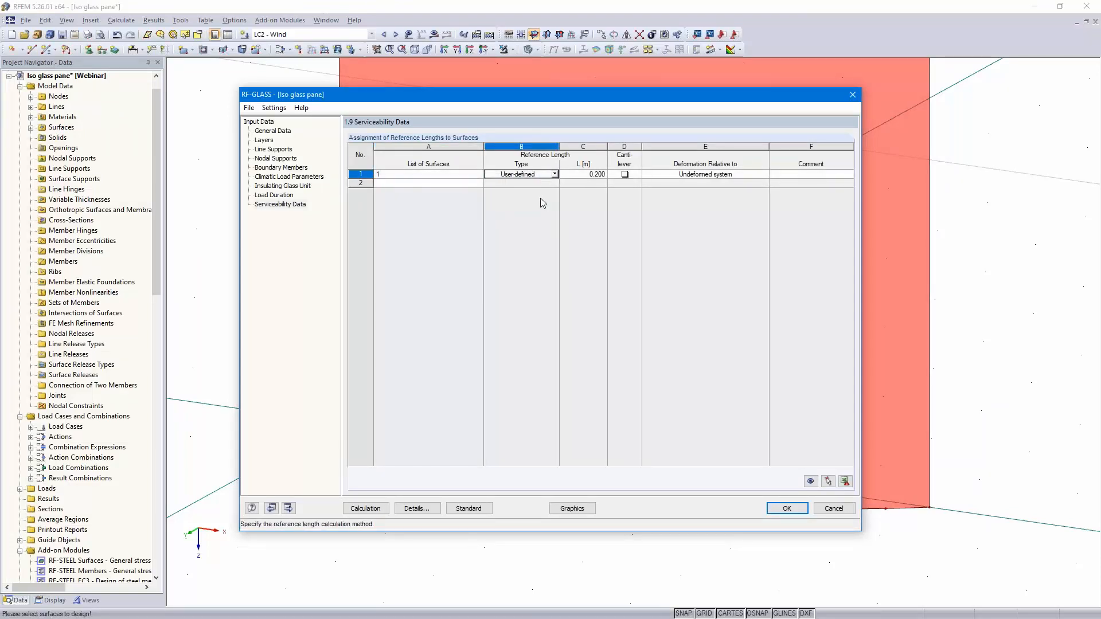
{"action": "left_click", "coordinate": [602, 173]}
{"action": "left_click", "coordinate": [603, 174]}
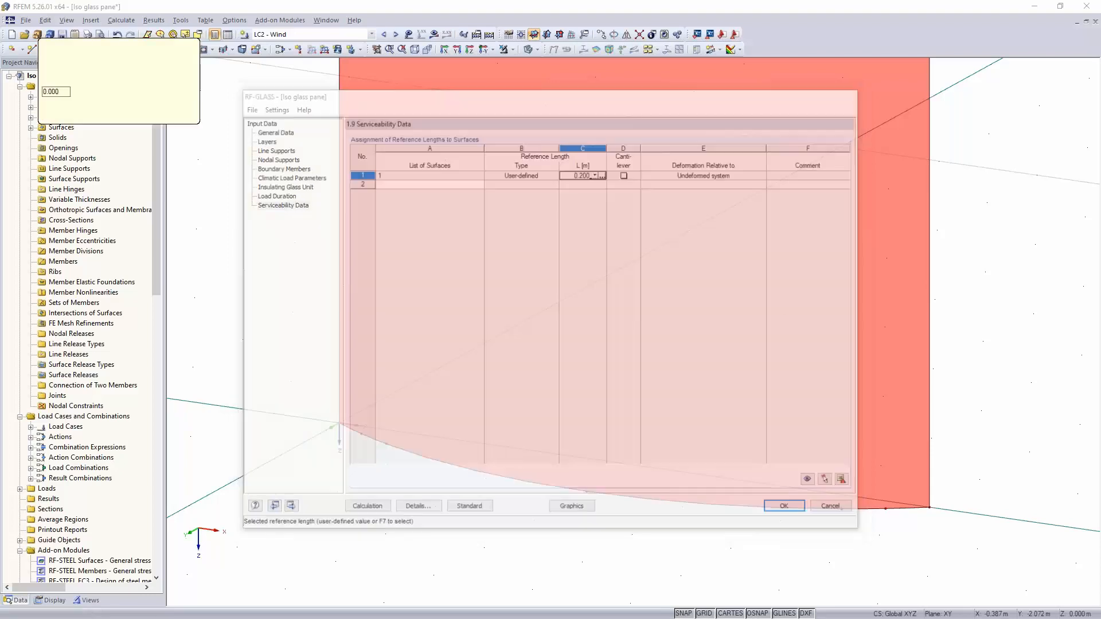
{"action": "left_click", "coordinate": [339, 423]}
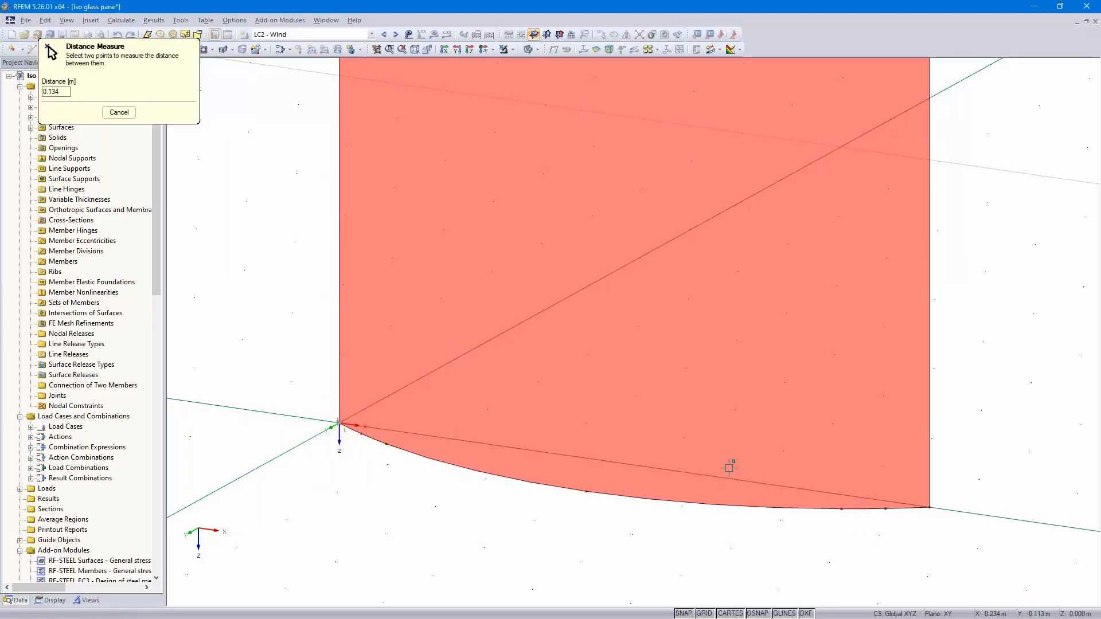
{"action": "left_click", "coordinate": [930, 500]}
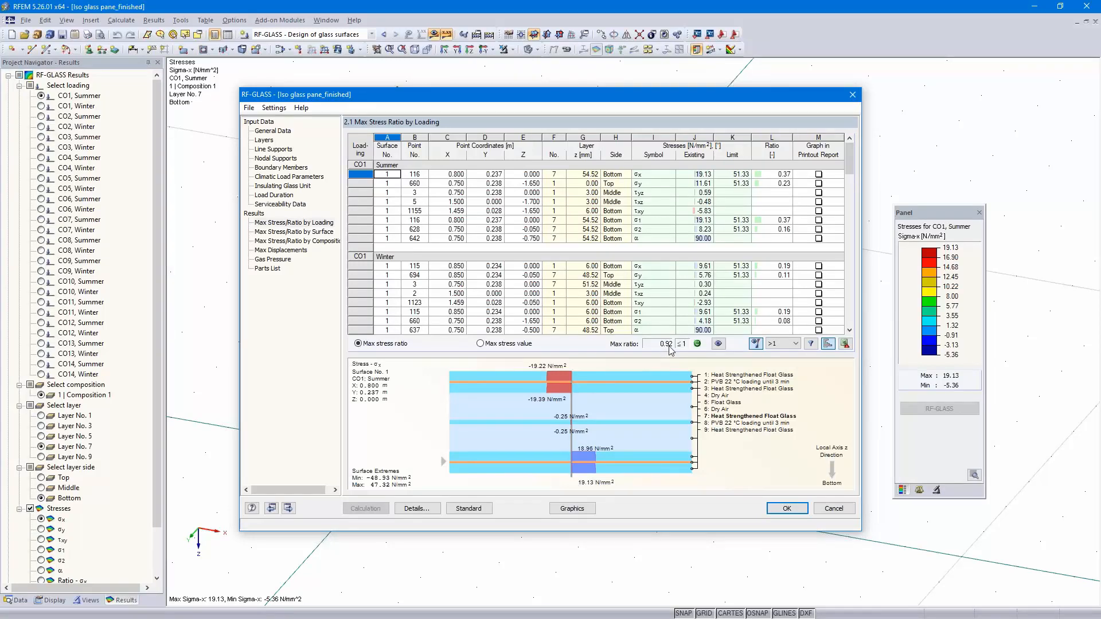
Review the maximum displacements, and filter the maximum stress ratio by loading results to Max.
{"action": "left_click", "coordinate": [280, 249]}
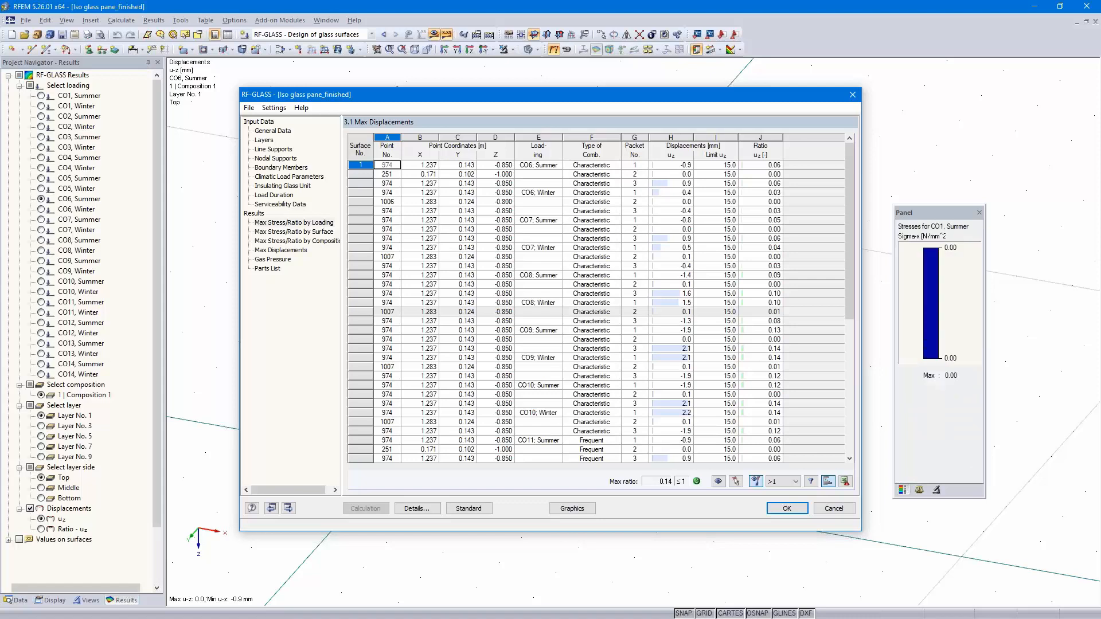
{"action": "left_click", "coordinate": [303, 222]}
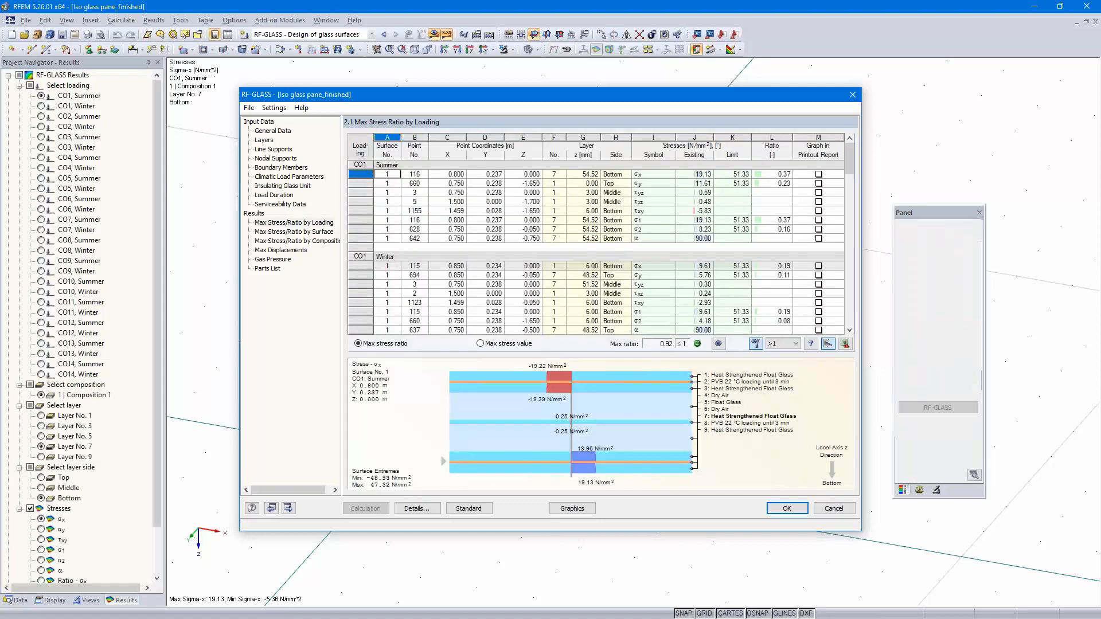
{"action": "left_click", "coordinate": [788, 343]}
{"action": "left_click", "coordinate": [788, 362]}
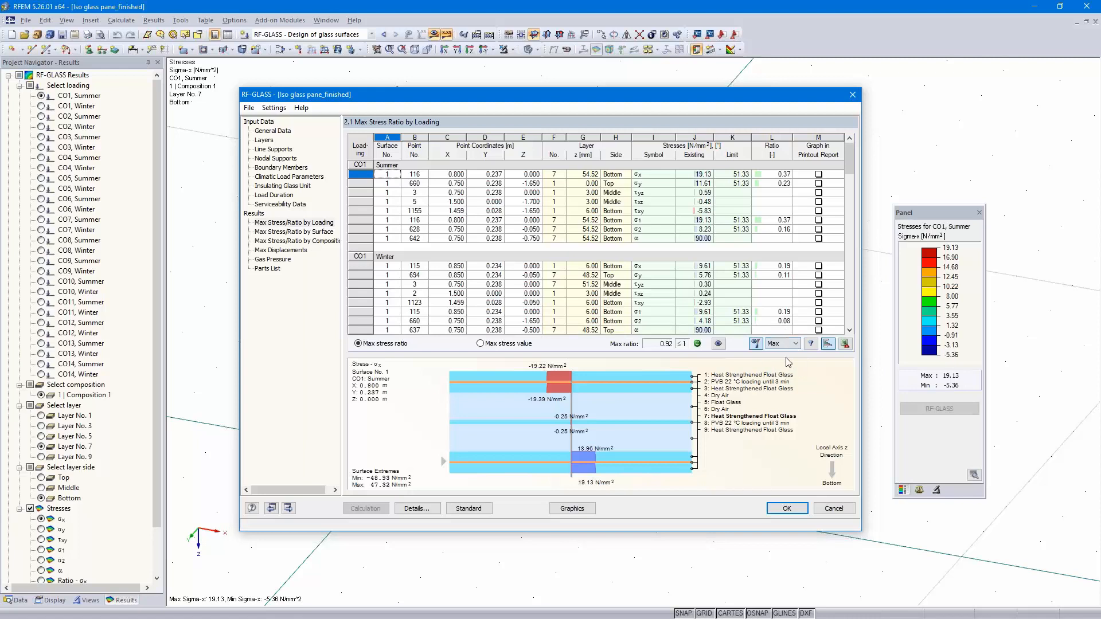
{"action": "left_click", "coordinate": [811, 344]}
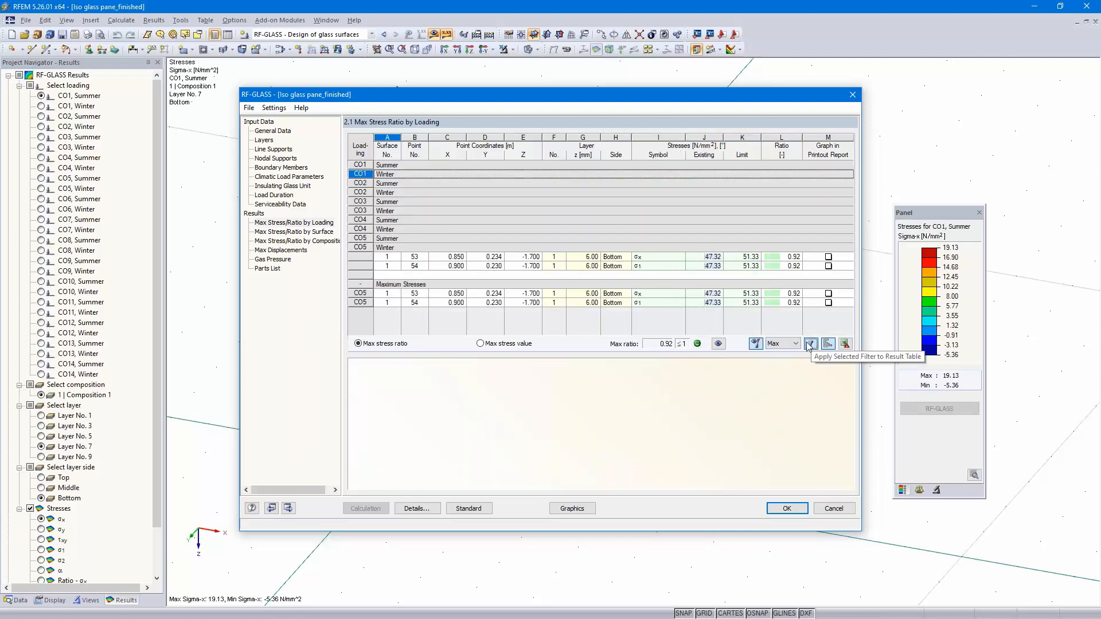
{"action": "left_click", "coordinate": [782, 257]}
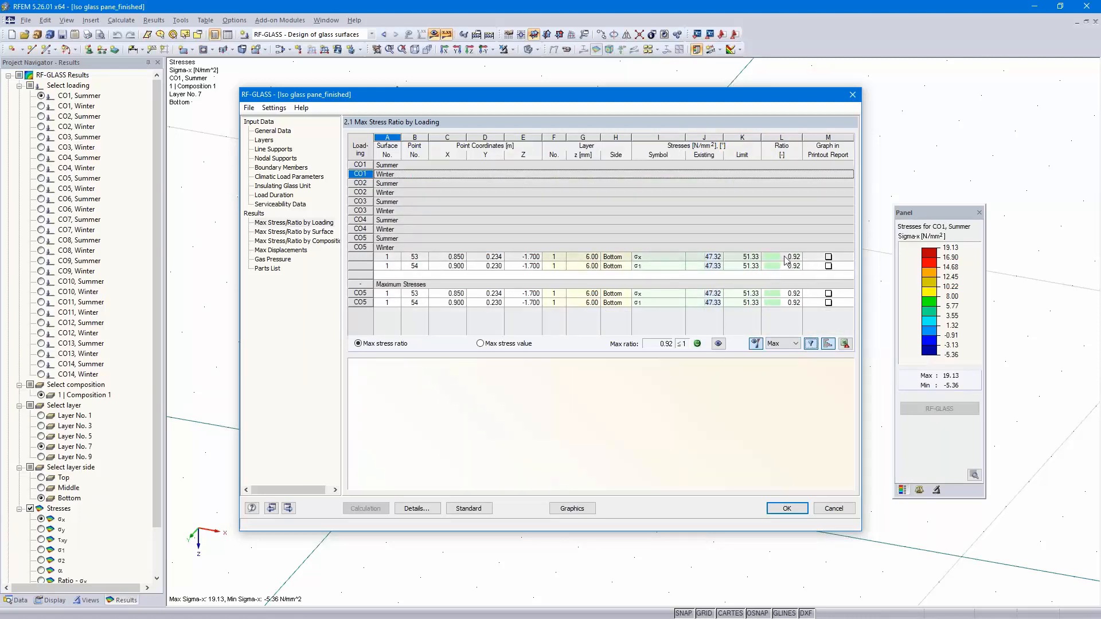
Put the CO5, Winter Sigma-x ratio graphic into the printout report and show the RF-GLASS general data at page width.
{"action": "left_click", "coordinate": [787, 509]}
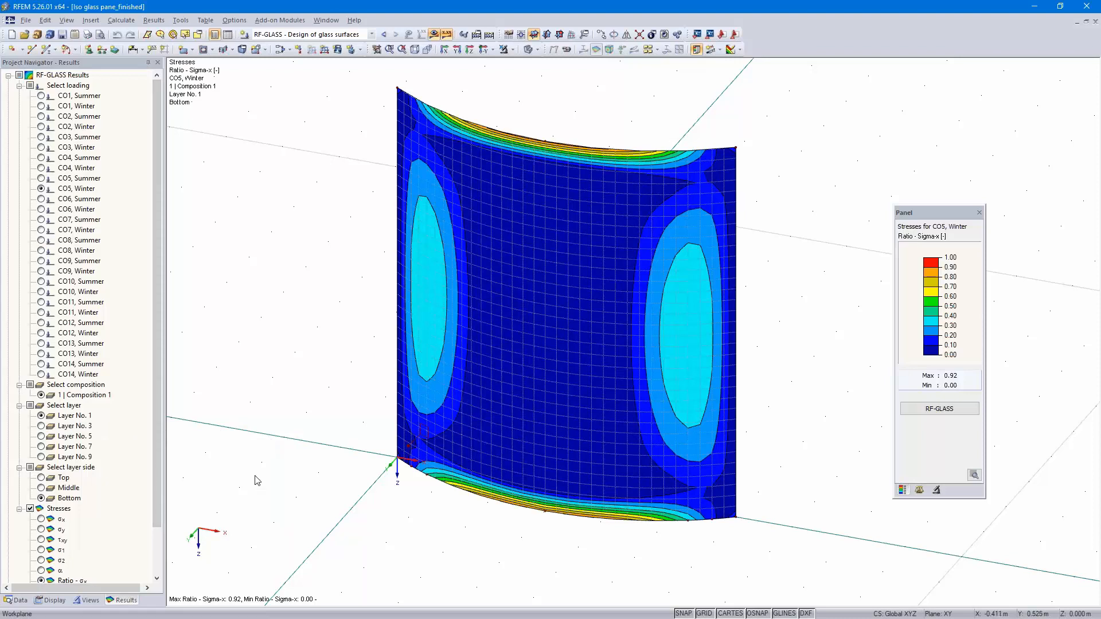
{"action": "left_click", "coordinate": [100, 34]}
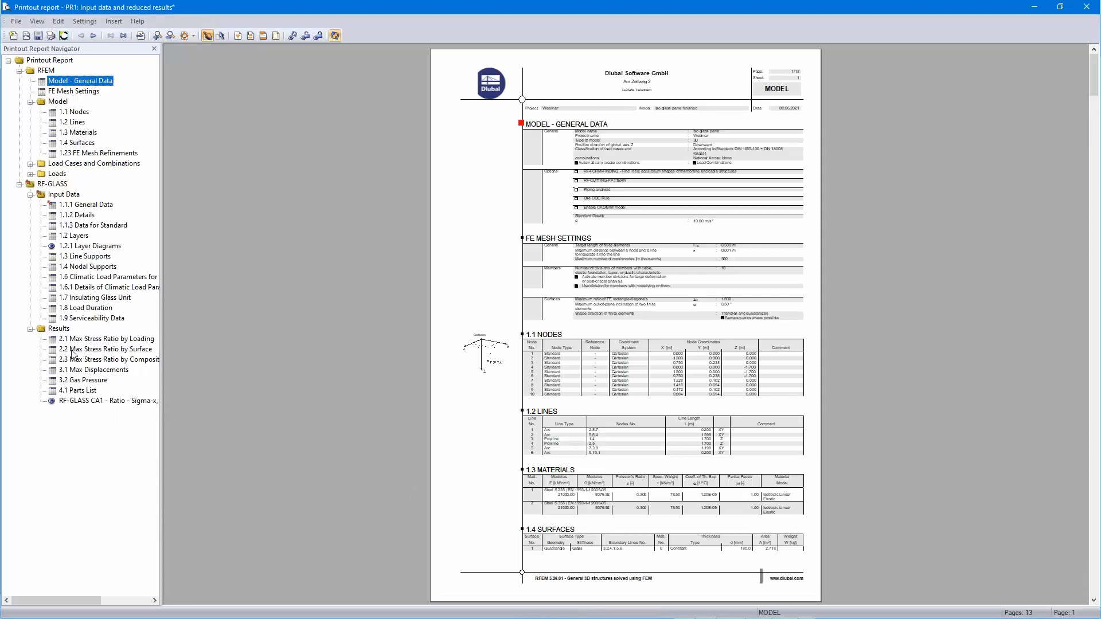
{"action": "left_click", "coordinate": [91, 206]}
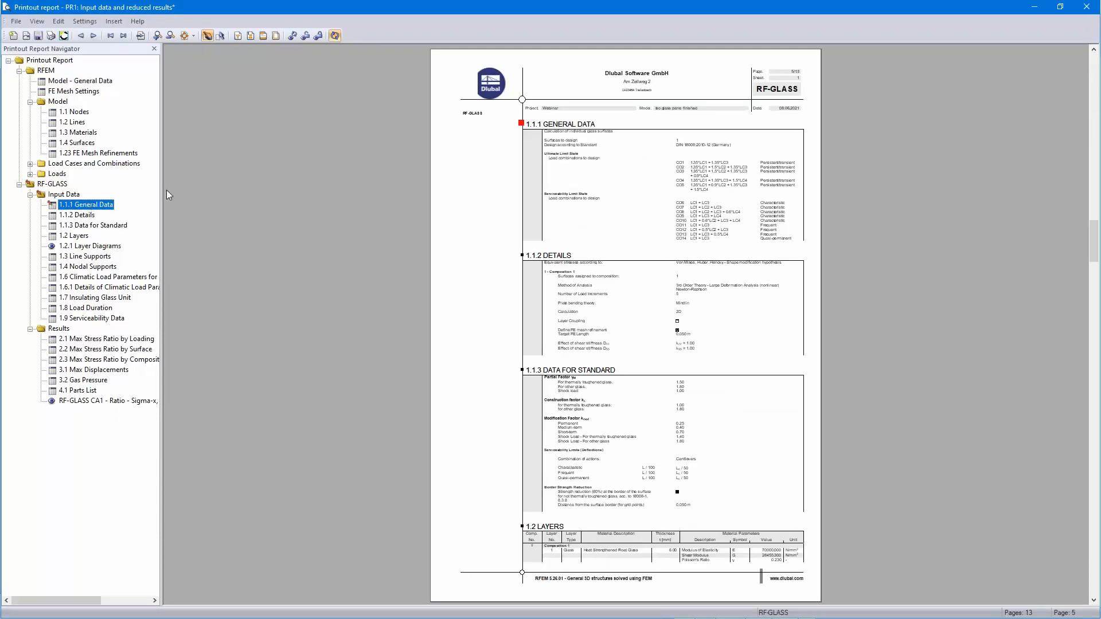
{"action": "left_click", "coordinate": [193, 36]}
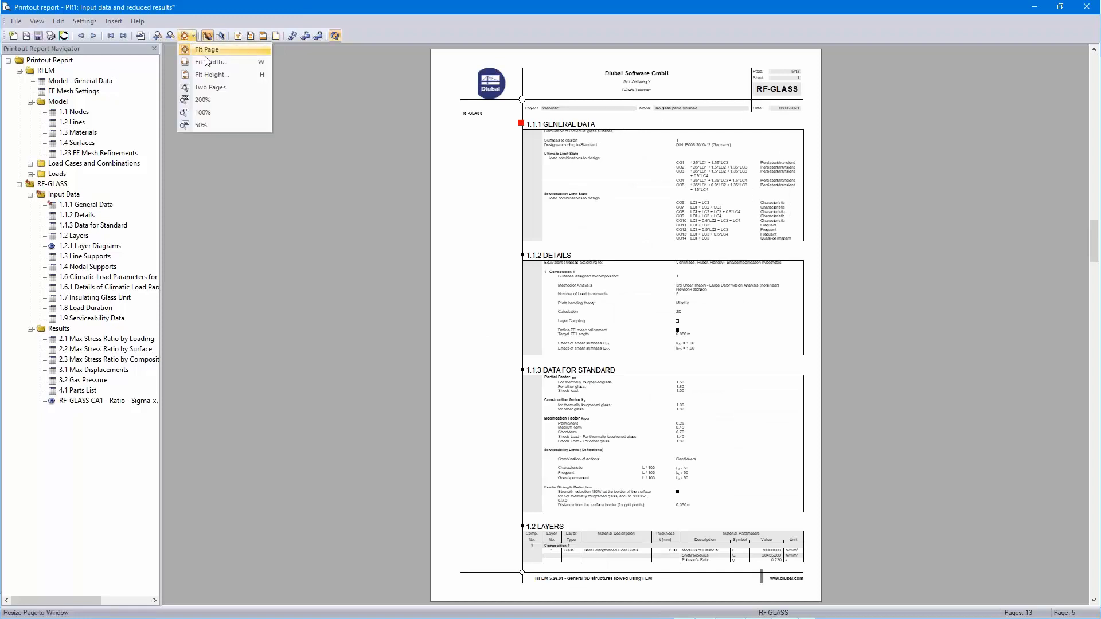
{"action": "left_click", "coordinate": [211, 62]}
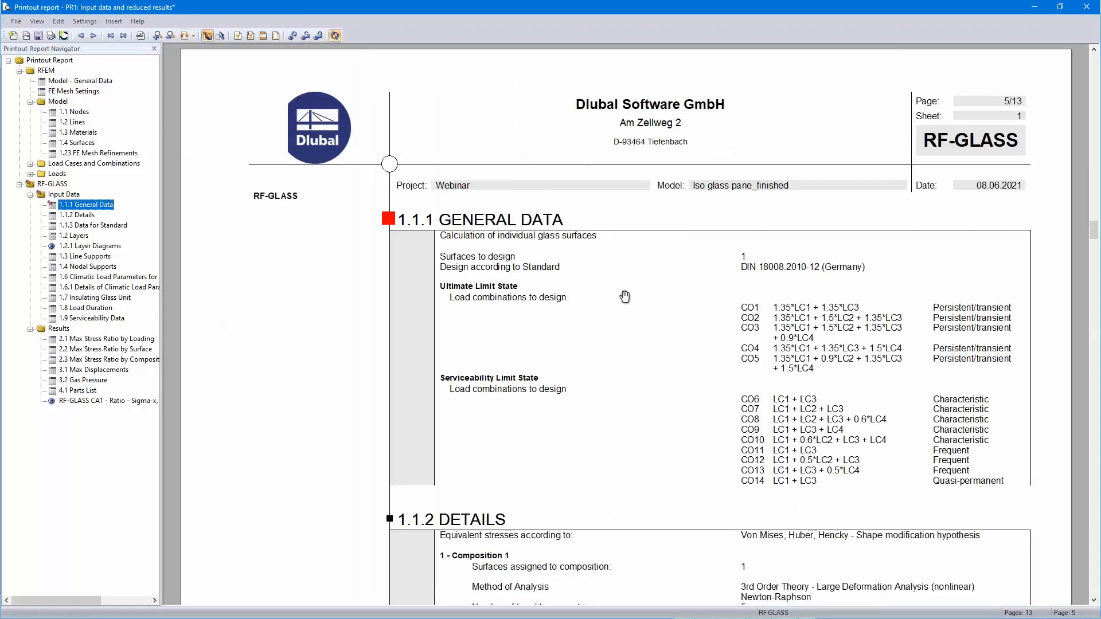
Read the report's RF-GLASS general data, calculation details, standard data, layer table and layer diagram.
{"action": "scroll", "coordinate": [624, 297], "scroll_direction": "down", "scroll_amount": 2}
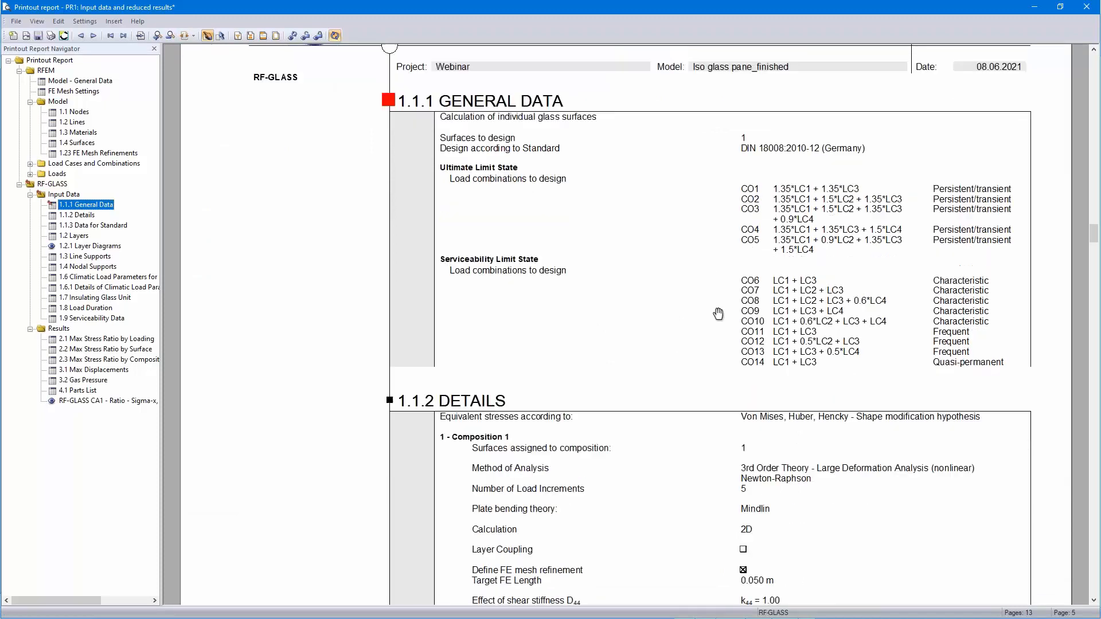
{"action": "scroll", "coordinate": [718, 315], "scroll_direction": "down", "scroll_amount": 4}
{"action": "scroll", "coordinate": [671, 374], "scroll_direction": "down", "scroll_amount": 11}
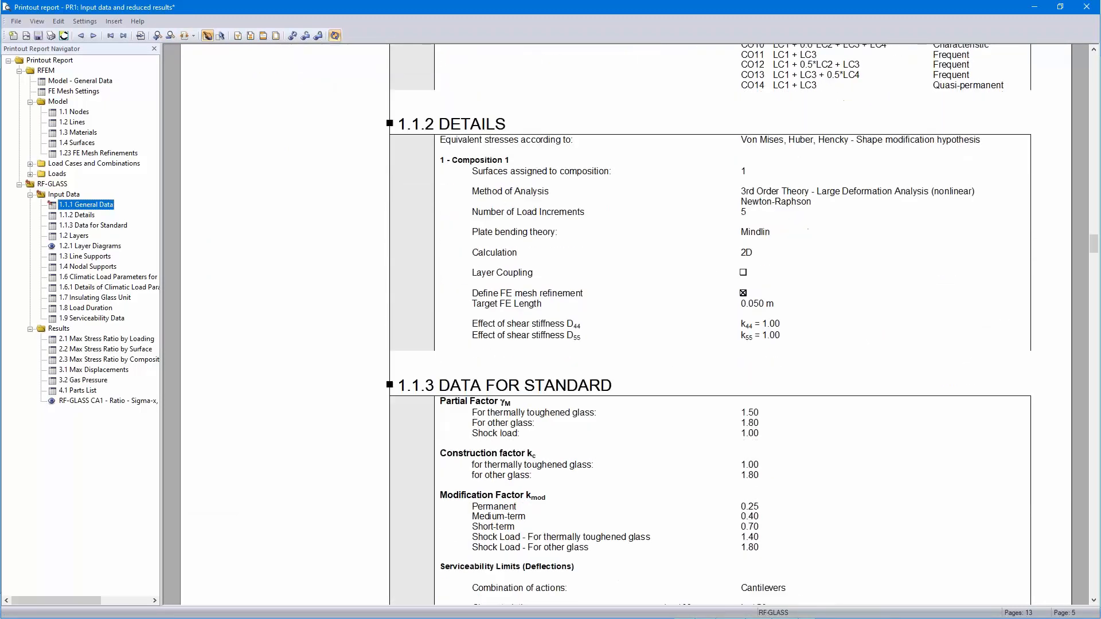
{"action": "scroll", "coordinate": [678, 313], "scroll_direction": "down", "scroll_amount": 7}
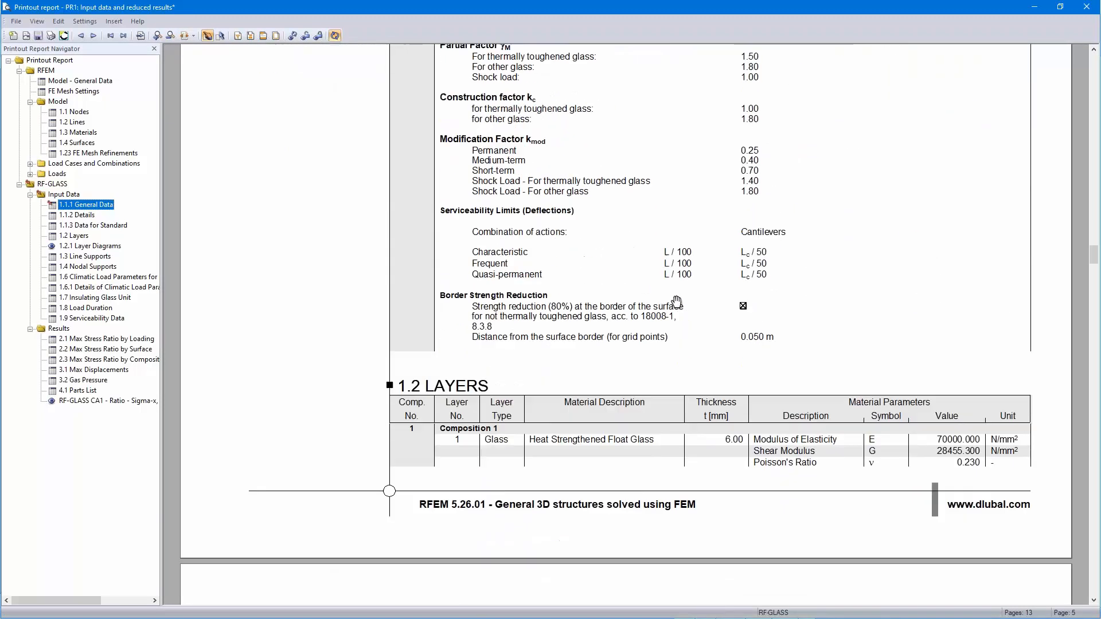
{"action": "scroll", "coordinate": [679, 297], "scroll_direction": "down", "scroll_amount": 12}
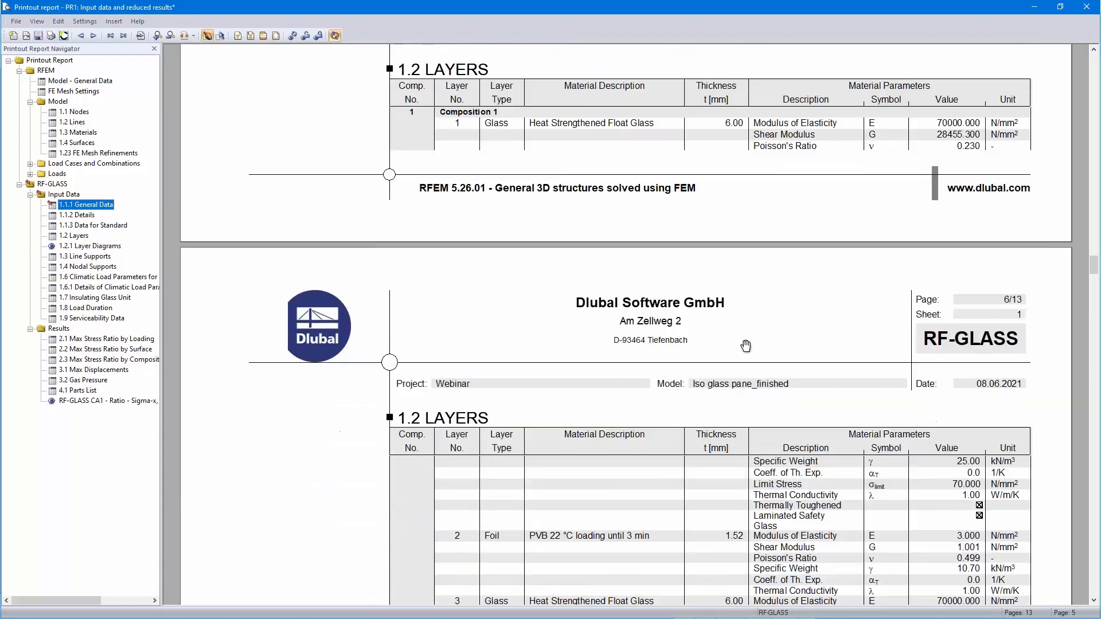
{"action": "scroll", "coordinate": [663, 447], "scroll_direction": "down", "scroll_amount": 13}
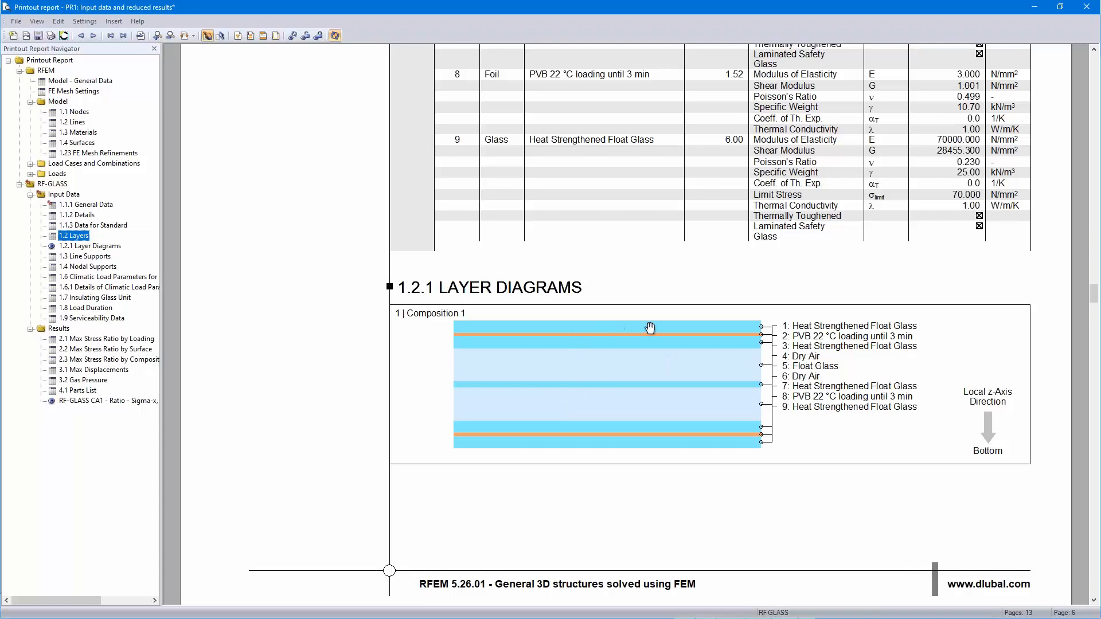
Read the report's supports, climatic load parameters, insulating glass unit, load duration, serviceability data and stress ratios by loading.
{"action": "scroll", "coordinate": [650, 328], "scroll_direction": "down", "scroll_amount": 9}
{"action": "scroll", "coordinate": [650, 328], "scroll_direction": "down", "scroll_amount": 16}
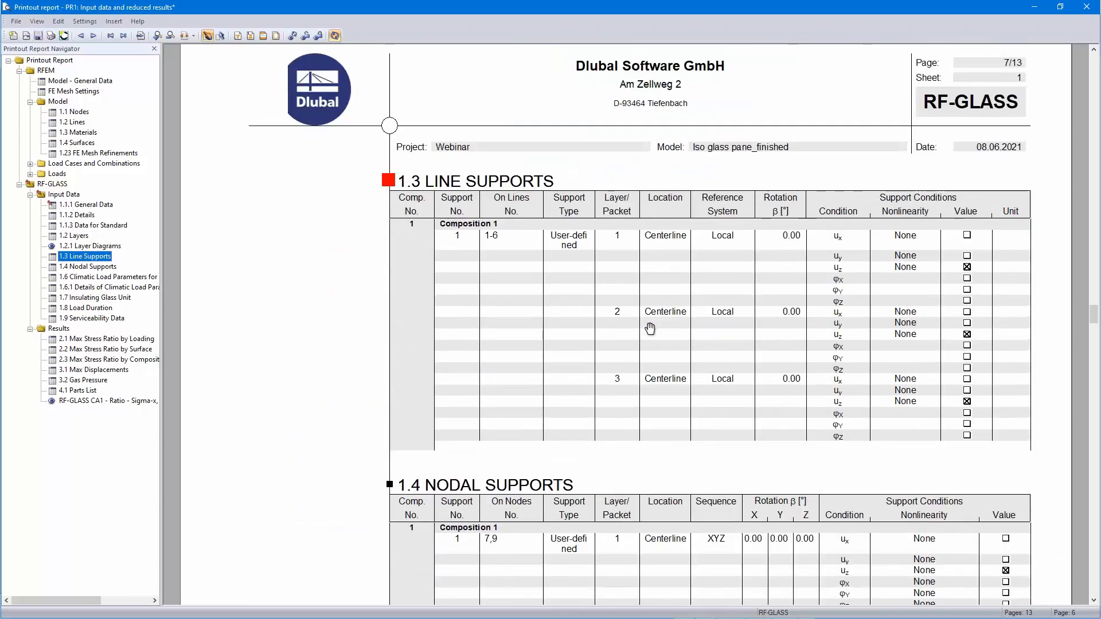
{"action": "scroll", "coordinate": [650, 328], "scroll_direction": "down", "scroll_amount": 13}
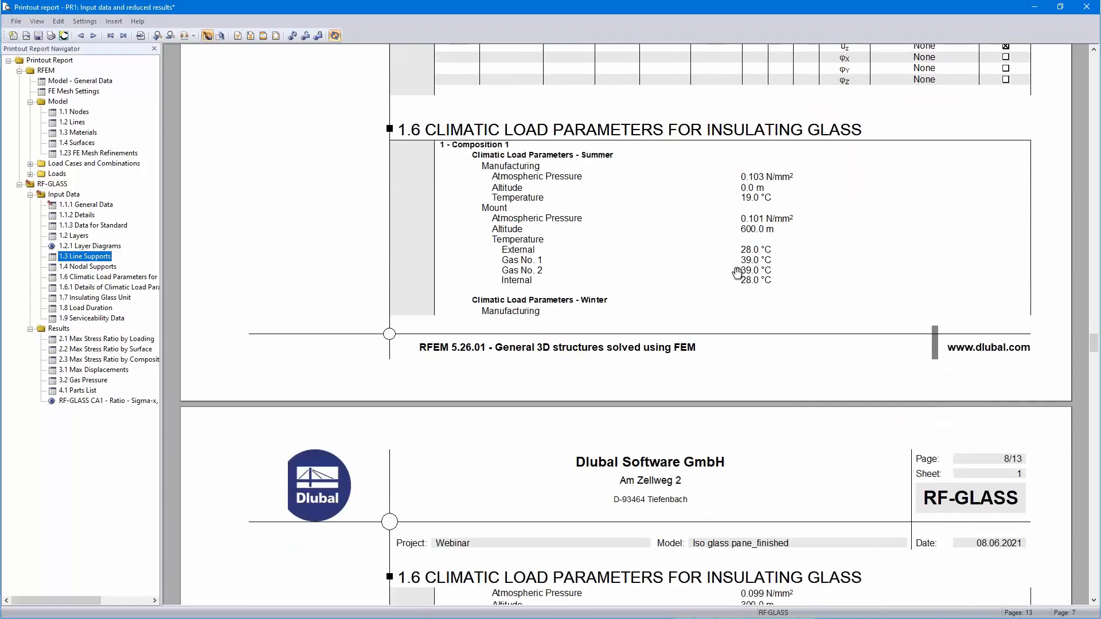
{"action": "scroll", "coordinate": [738, 274], "scroll_direction": "down", "scroll_amount": 10}
{"action": "scroll", "coordinate": [738, 274], "scroll_direction": "down", "scroll_amount": 14}
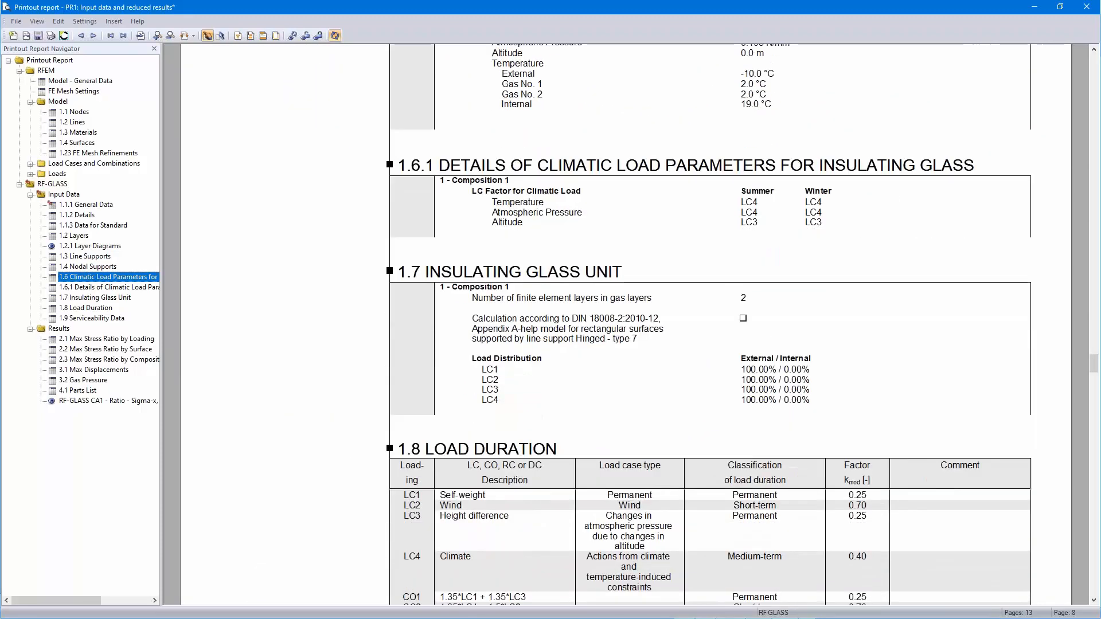
{"action": "scroll", "coordinate": [733, 290], "scroll_direction": "down", "scroll_amount": 15}
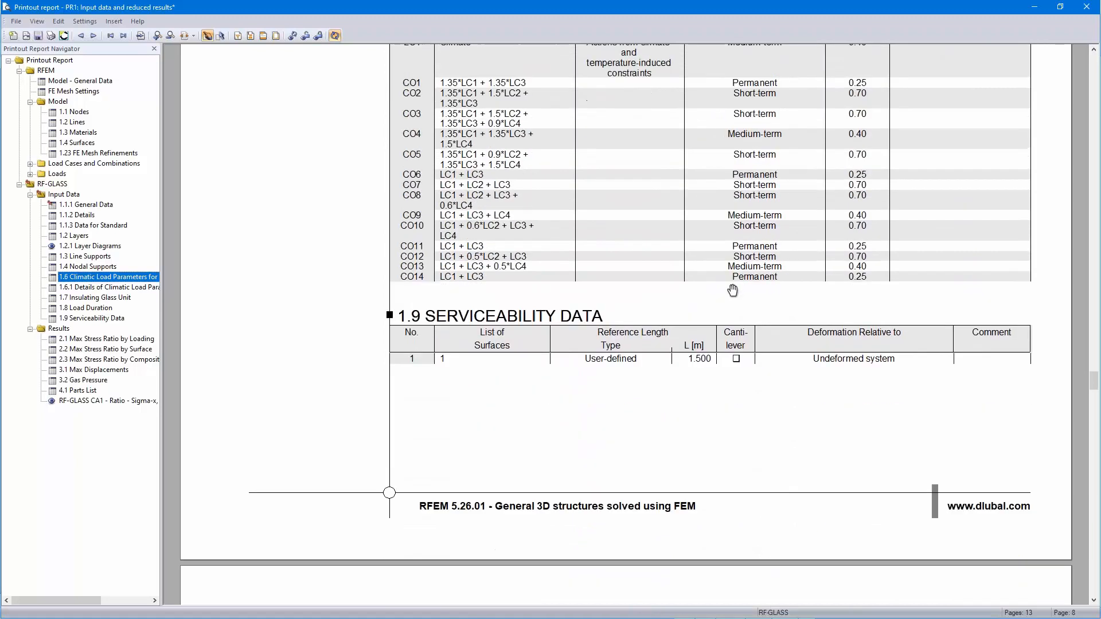
{"action": "scroll", "coordinate": [728, 302], "scroll_direction": "down", "scroll_amount": 16}
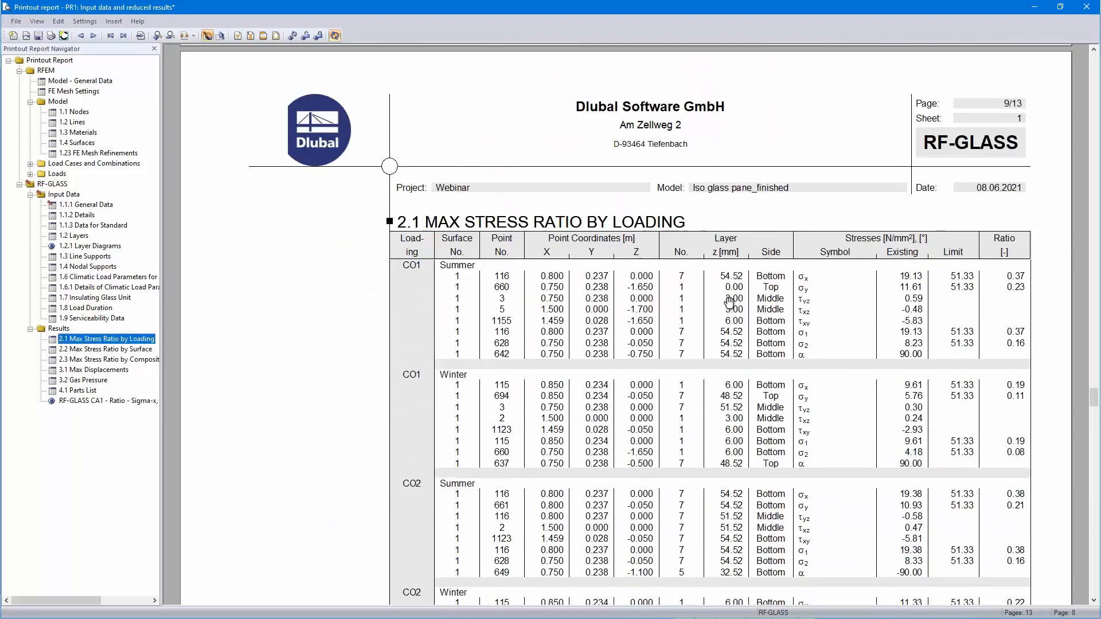
View the Ratio - Sigma-x graphic in the report and close the report without saving it.
{"action": "left_click", "coordinate": [93, 401]}
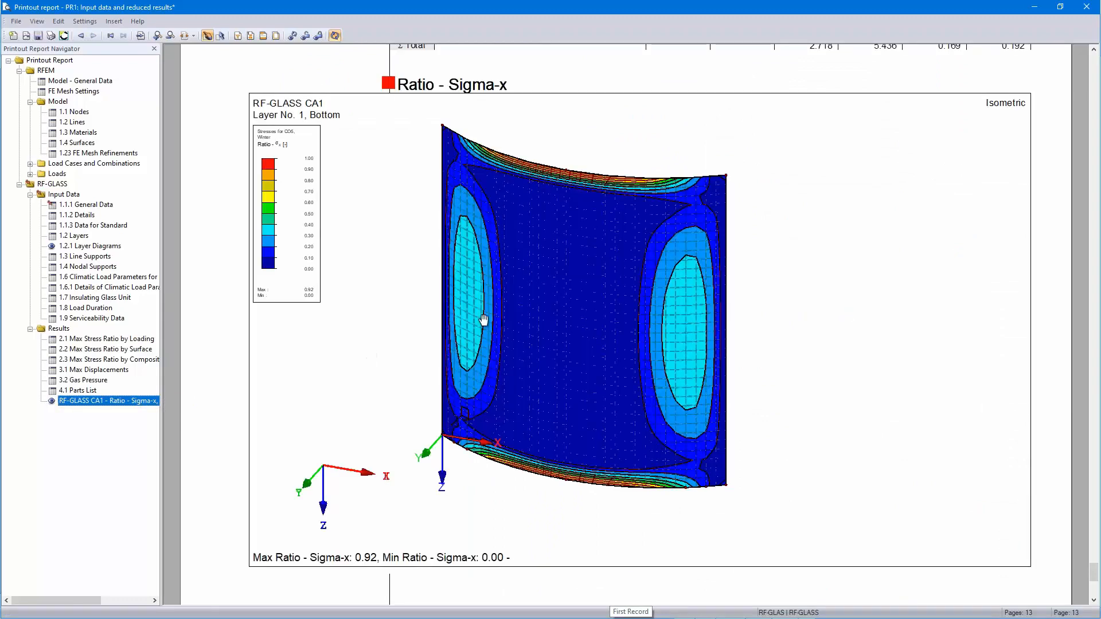
{"action": "left_click", "coordinate": [1087, 6]}
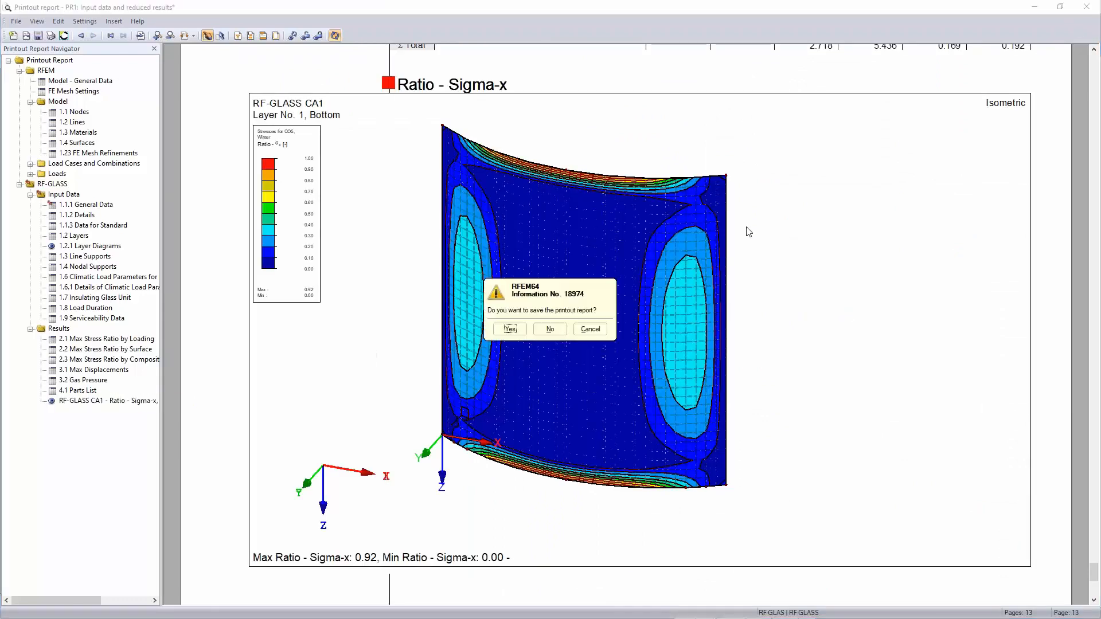
{"action": "left_click", "coordinate": [550, 331]}
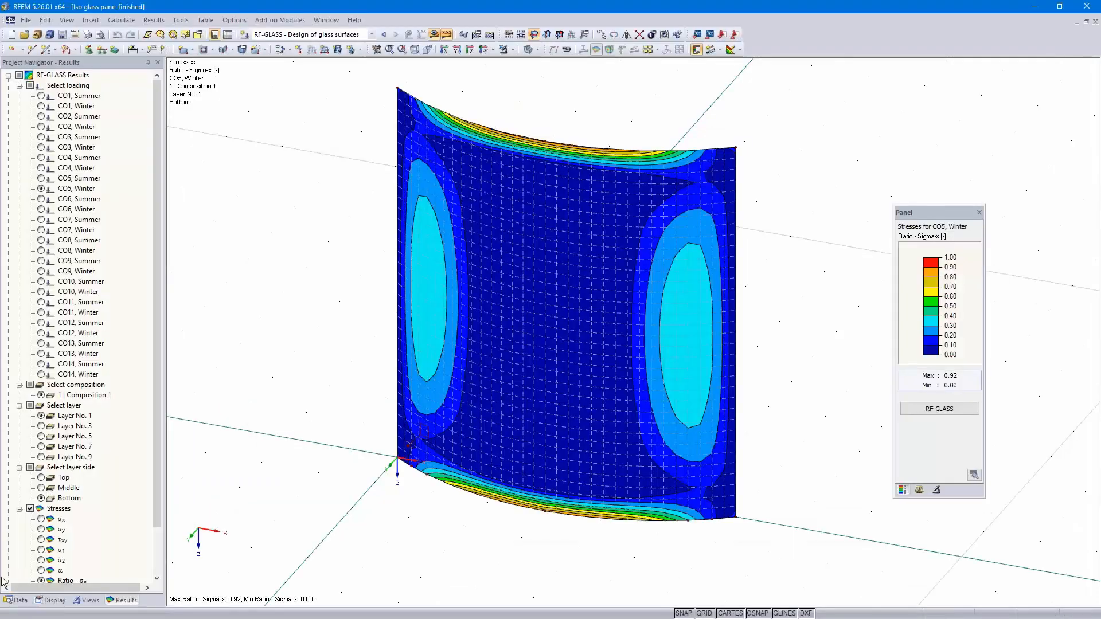
Open the generated model Iso glass pane_finished_RF_GLAS_S_S_1 and expand its data tree.
{"action": "left_click", "coordinate": [18, 601]}
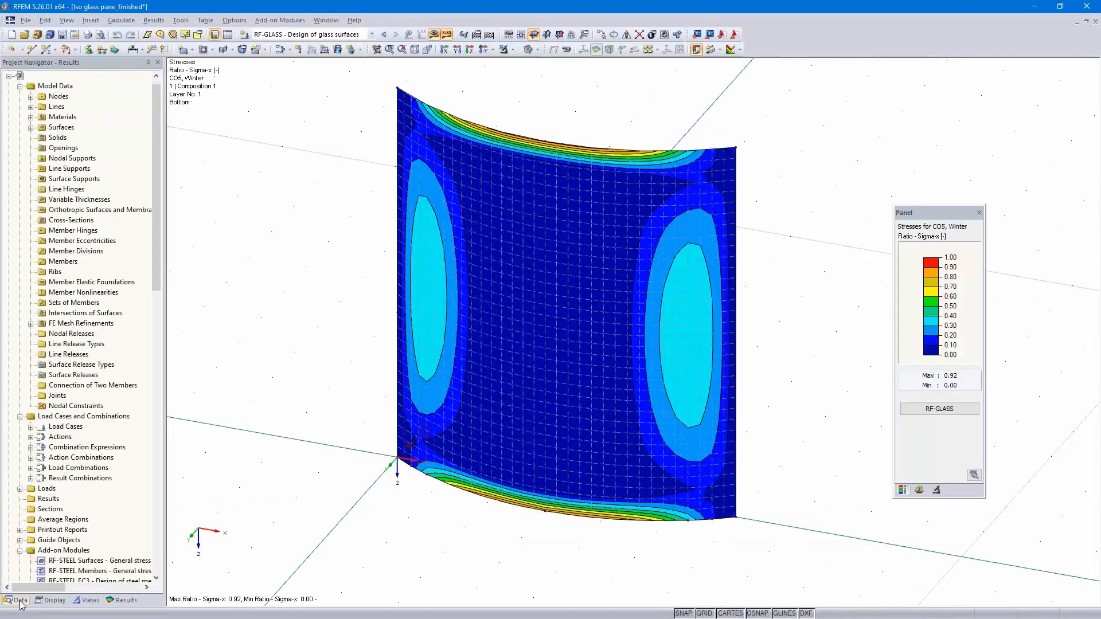
{"action": "left_click", "coordinate": [8, 76]}
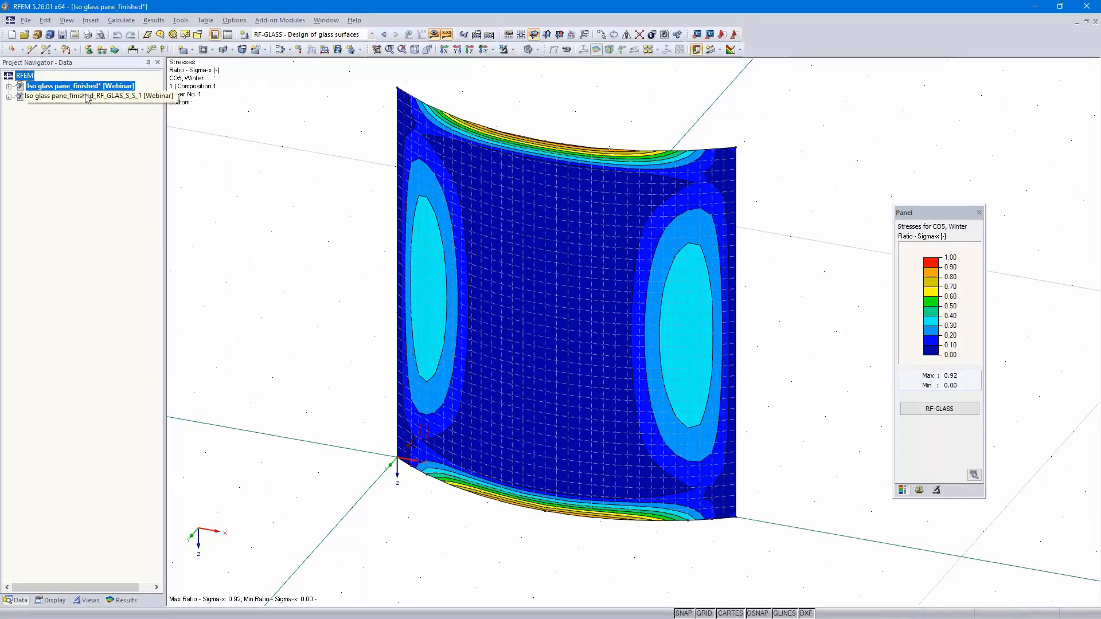
{"action": "double_click", "coordinate": [101, 97]}
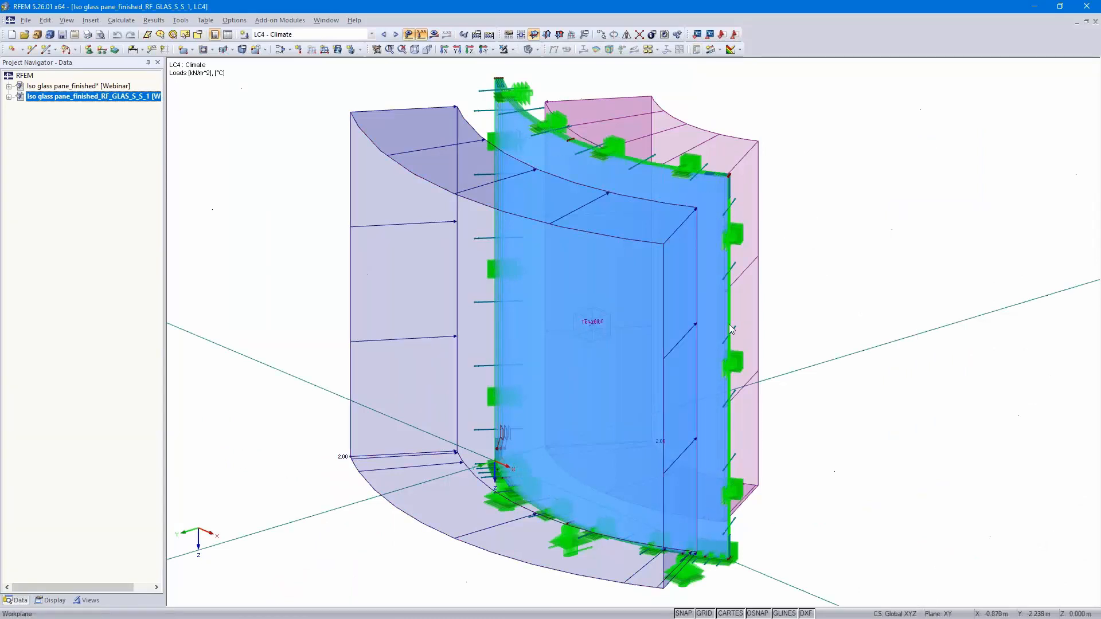
{"action": "left_click", "coordinate": [8, 97]}
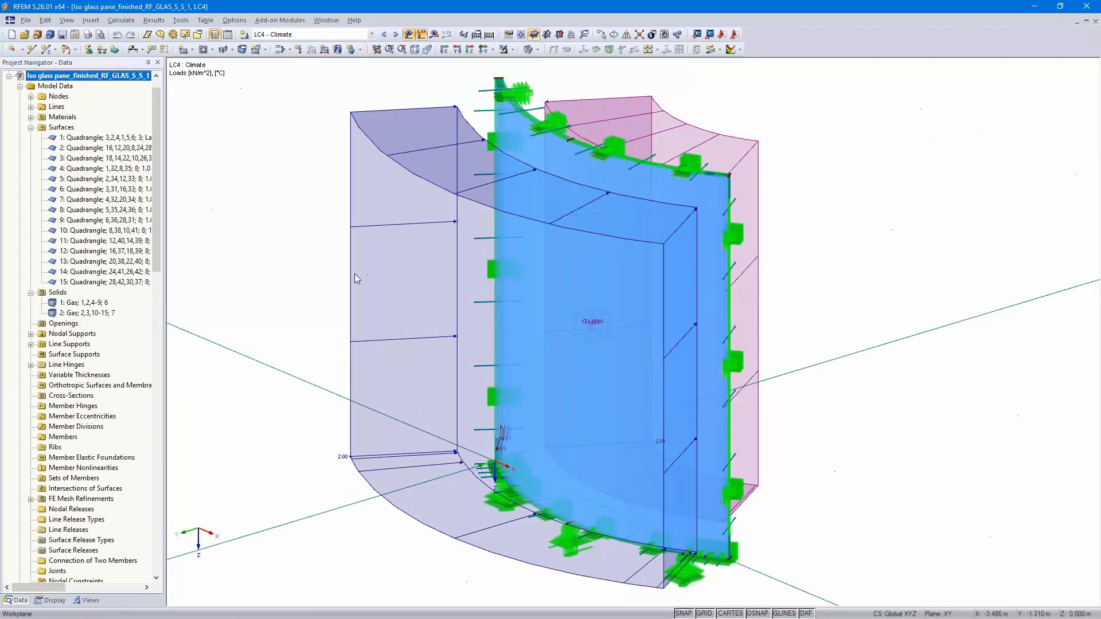
Highlight glass surfaces 1, 2 and 3 and gas solids 1 and 2 in turn to examine the pane's structure.
{"action": "left_click", "coordinate": [90, 141]}
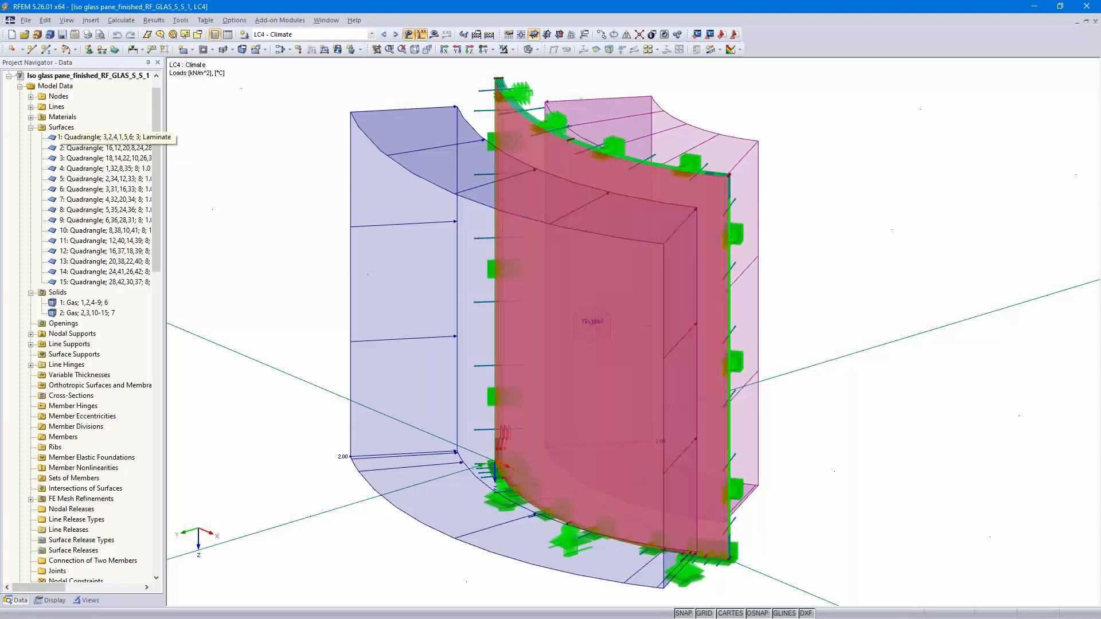
{"action": "left_click", "coordinate": [85, 148]}
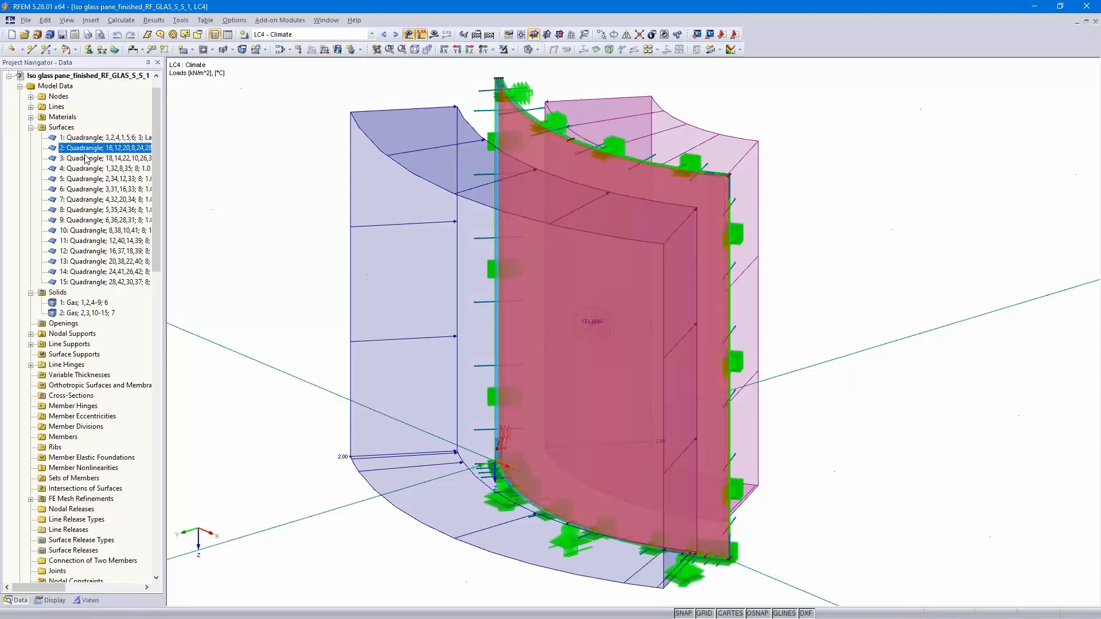
{"action": "left_click", "coordinate": [86, 159]}
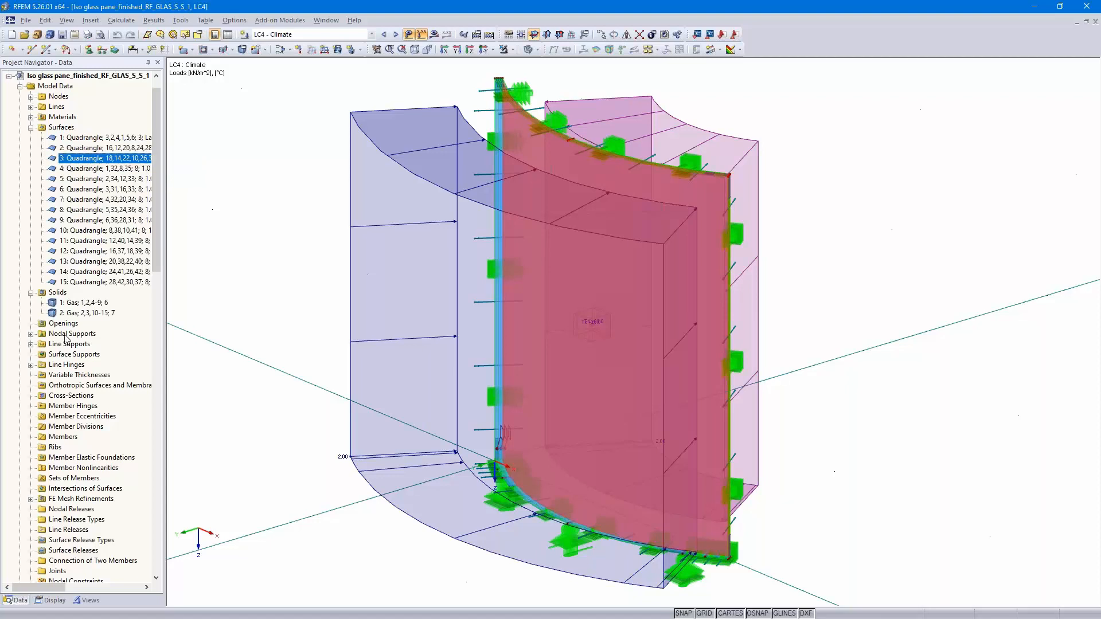
{"action": "left_click", "coordinate": [80, 302]}
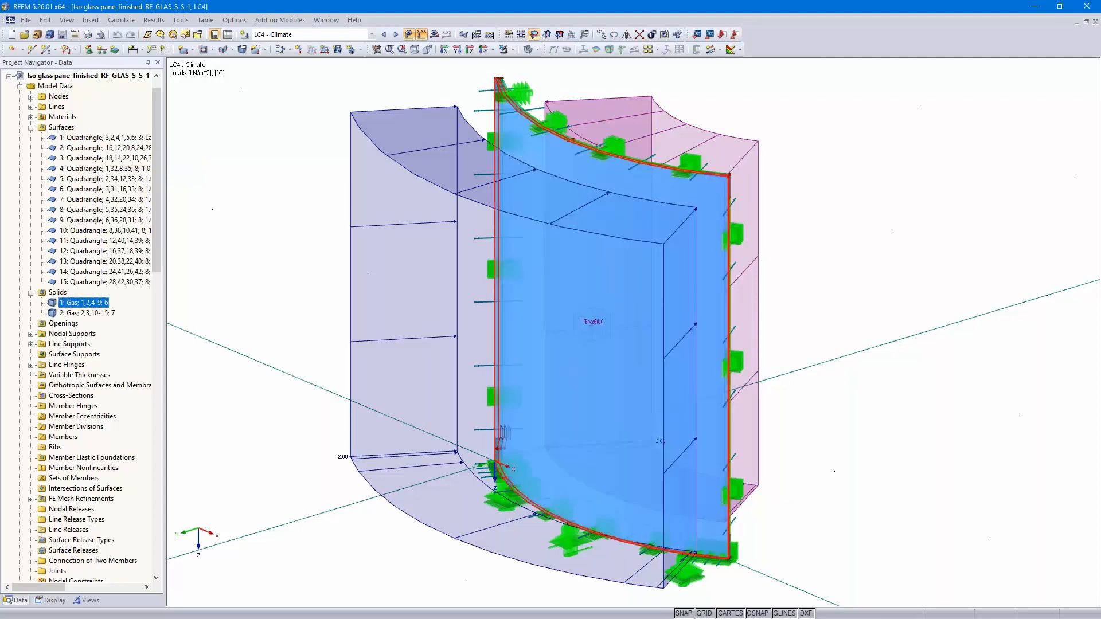
{"action": "left_click", "coordinate": [80, 313]}
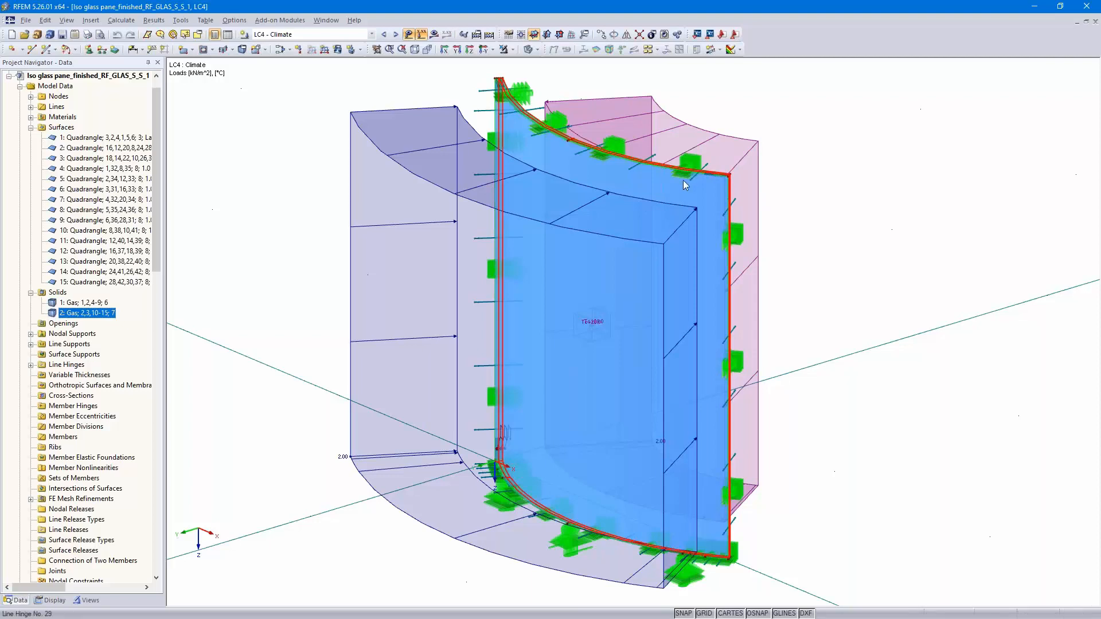
Inspect the line supports along the pane's edges and the nodal supports at its lower edge up close.
{"action": "scroll", "coordinate": [683, 180], "scroll_direction": "up", "scroll_amount": 4}
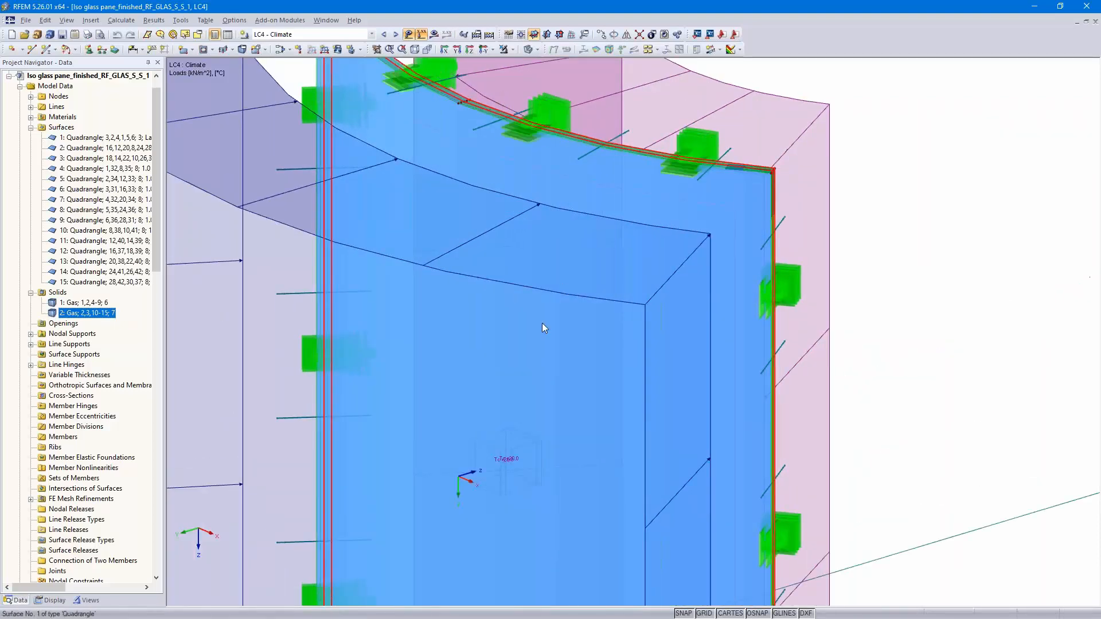
{"action": "scroll", "coordinate": [542, 322], "scroll_direction": "down", "scroll_amount": 6}
{"action": "scroll", "coordinate": [555, 403], "scroll_direction": "up", "scroll_amount": 10}
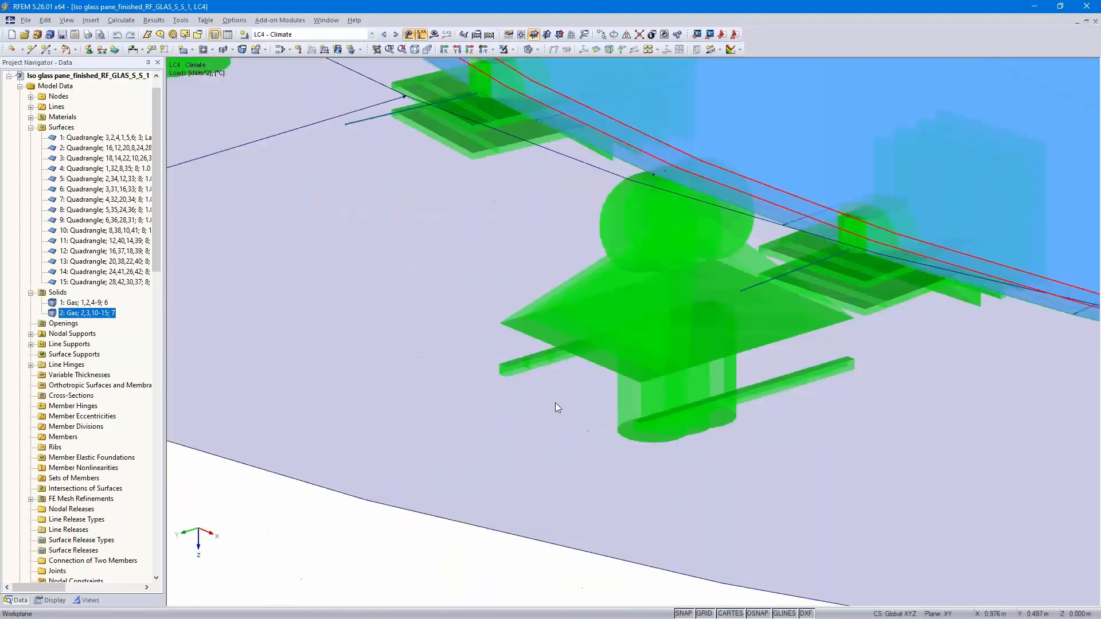
{"action": "scroll", "coordinate": [710, 296], "scroll_direction": "down", "scroll_amount": 8}
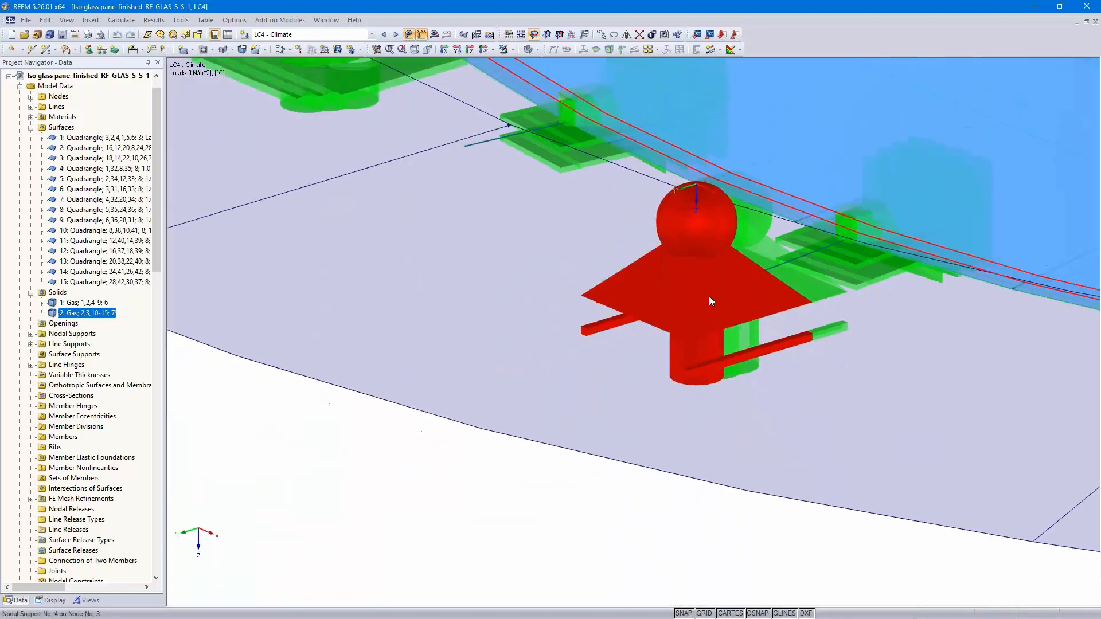
Inspect the line hinges of the gas solids' side surfaces along the pane's straight vertical edge, with the whole pane in view.
{"action": "middle_click_drag", "start_coordinate": [637, 326], "coordinate": [527, 511]}
{"action": "scroll", "coordinate": [528, 510], "scroll_direction": "down", "scroll_amount": 1}
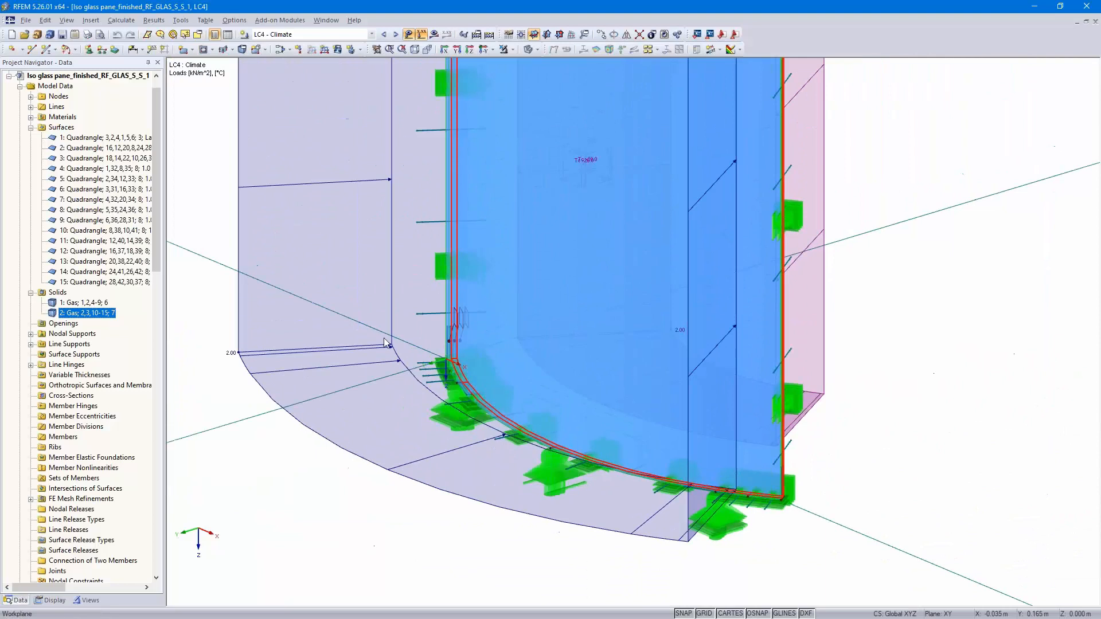
{"action": "mouse_move", "coordinate": [436, 318]}
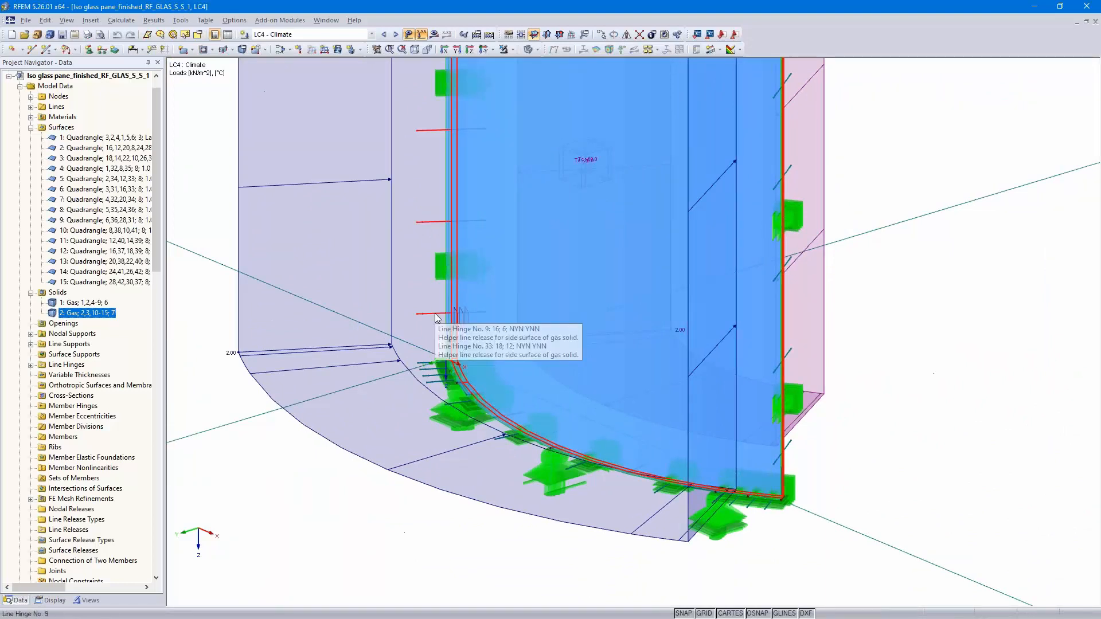
{"action": "scroll", "coordinate": [436, 318], "scroll_direction": "down", "scroll_amount": 5}
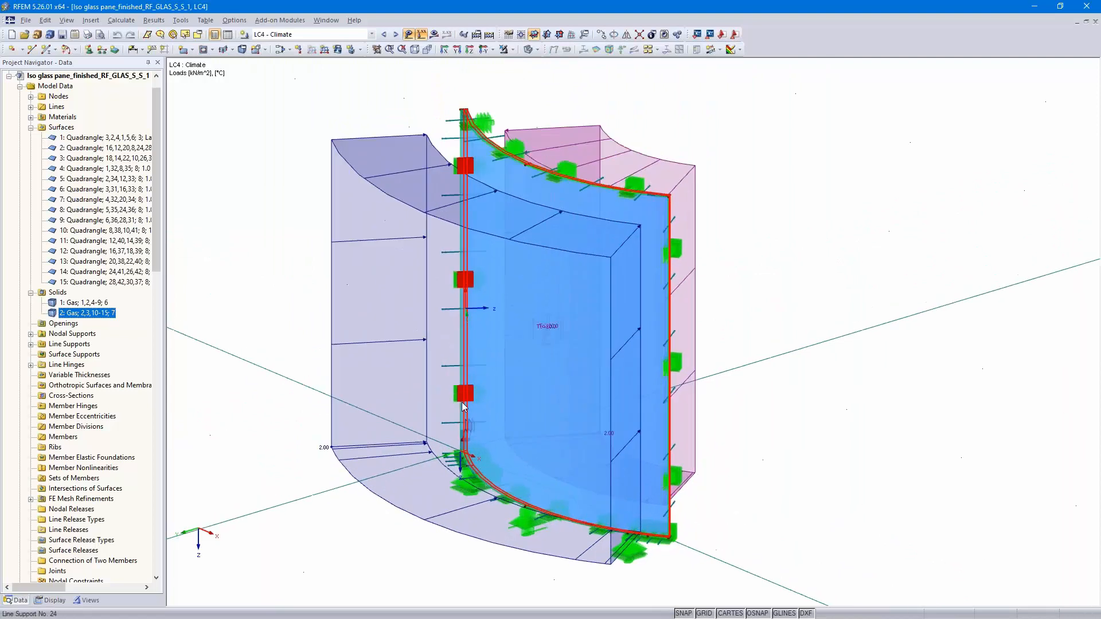
Display load case LC3 - Height difference, return to LC4 - Climate, and inspect the gas solid's FE mesh refinement.
{"action": "left_click", "coordinate": [383, 36]}
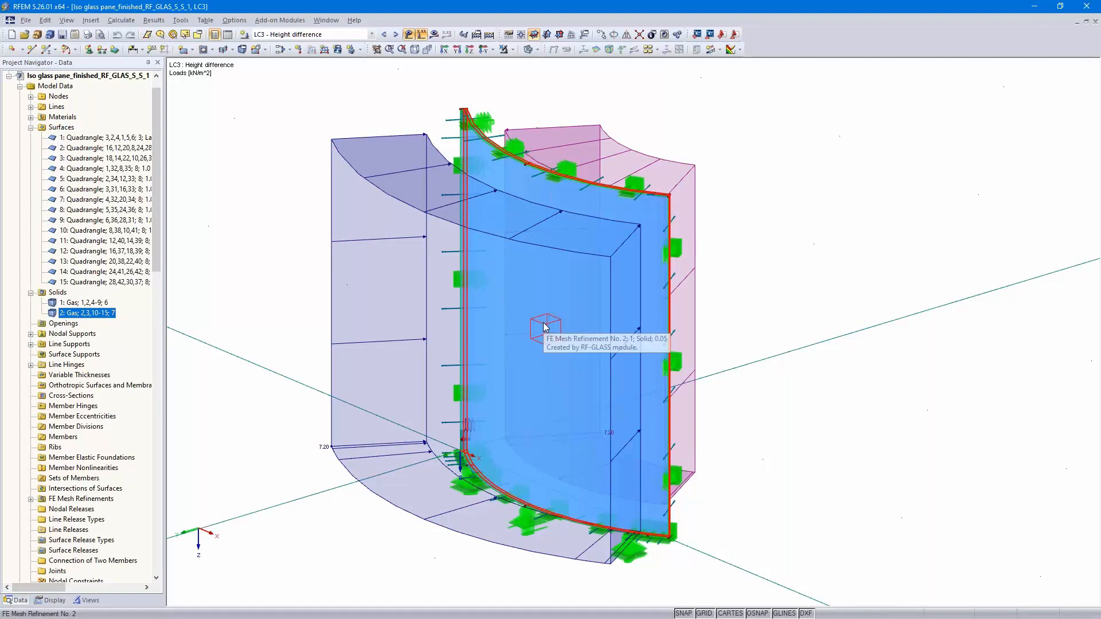
{"action": "left_click", "coordinate": [395, 34]}
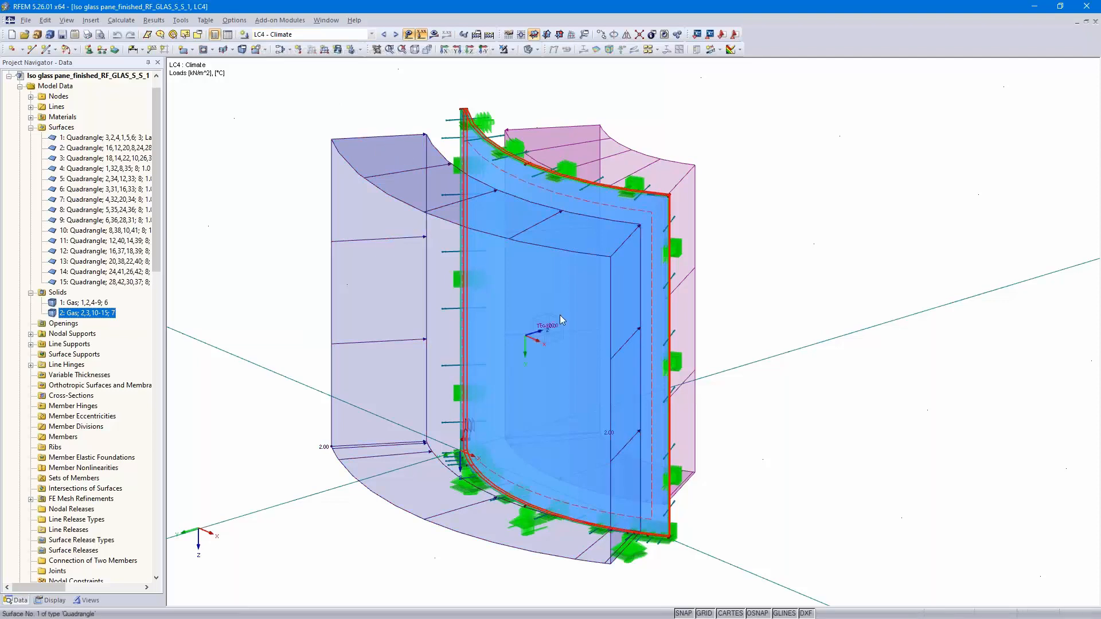
{"action": "mouse_move", "coordinate": [549, 329]}
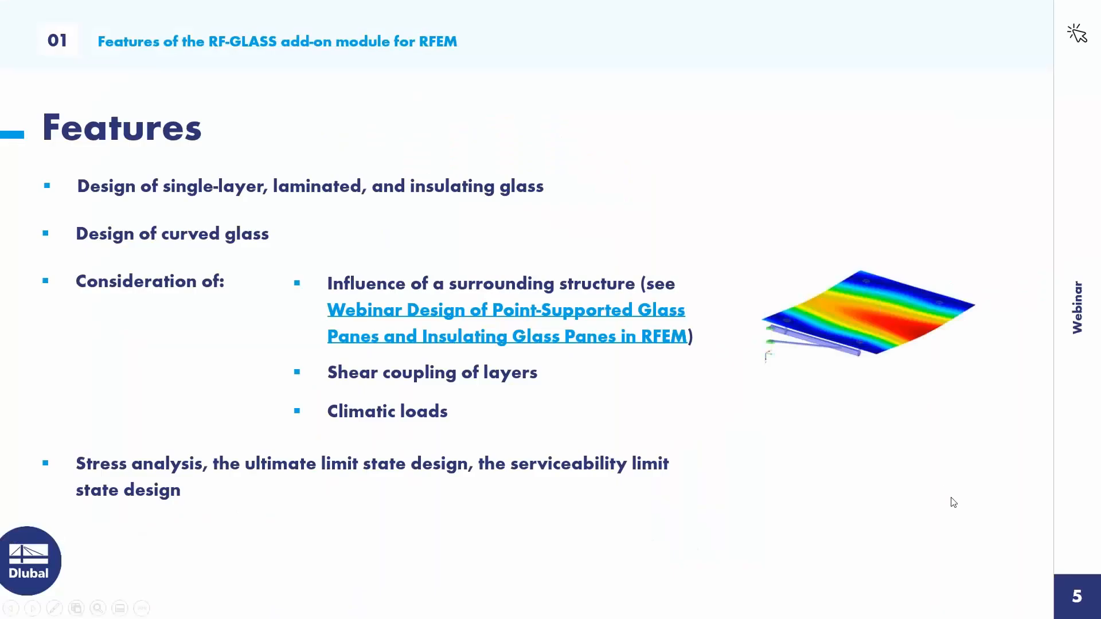
{"action": "left_click", "coordinate": [942, 467]}
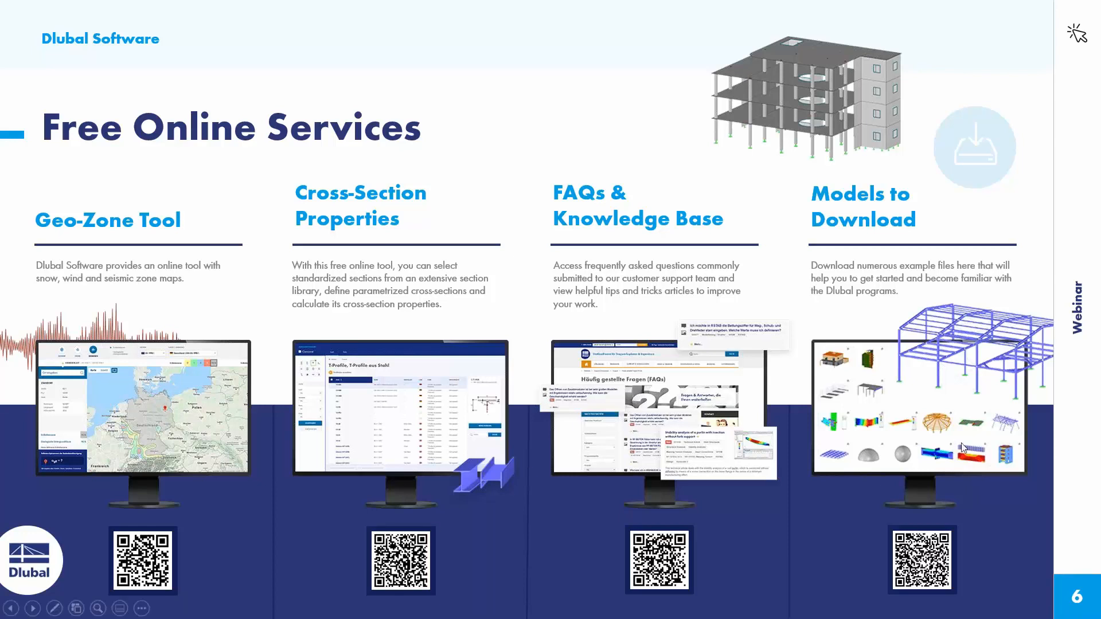
{"action": "left_click", "coordinate": [1033, 448]}
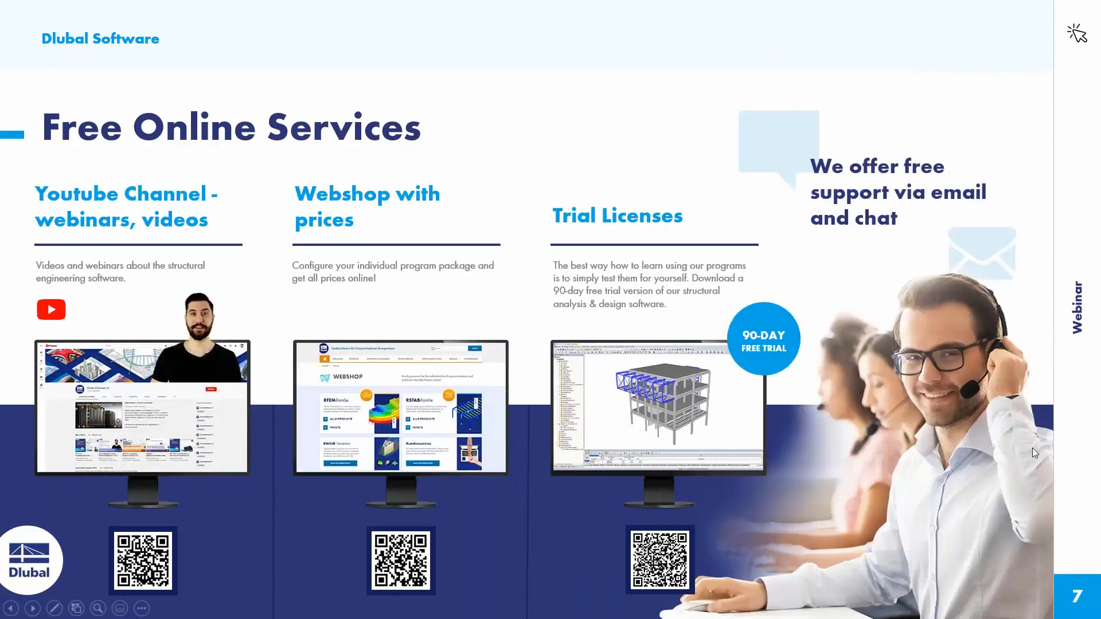